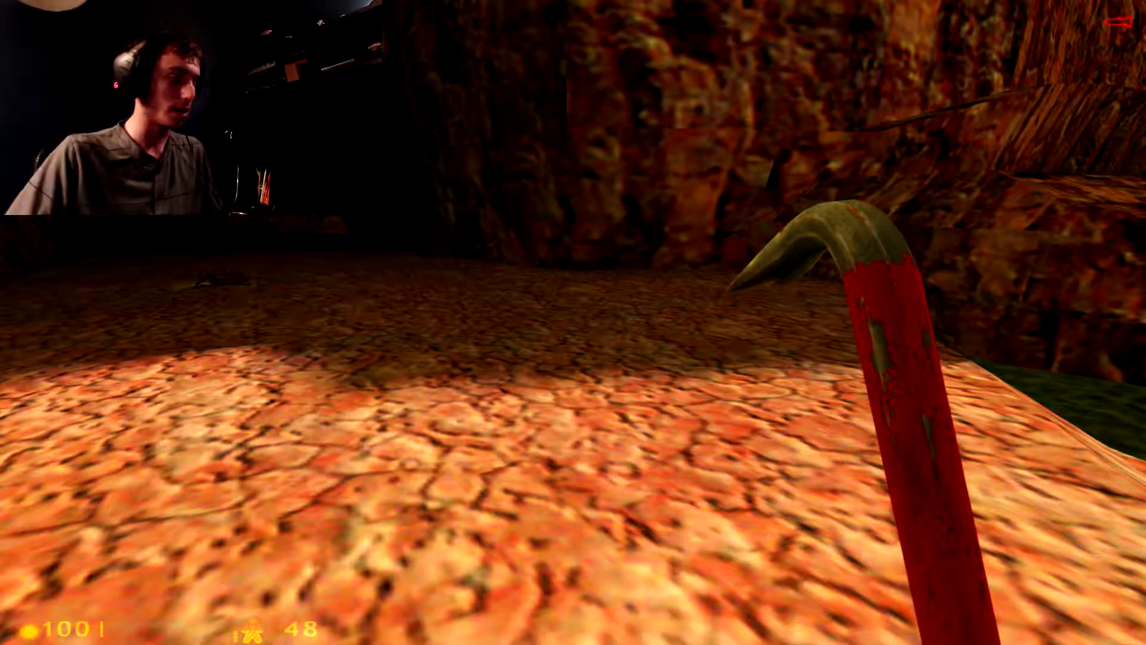
pyautogui.press('w')
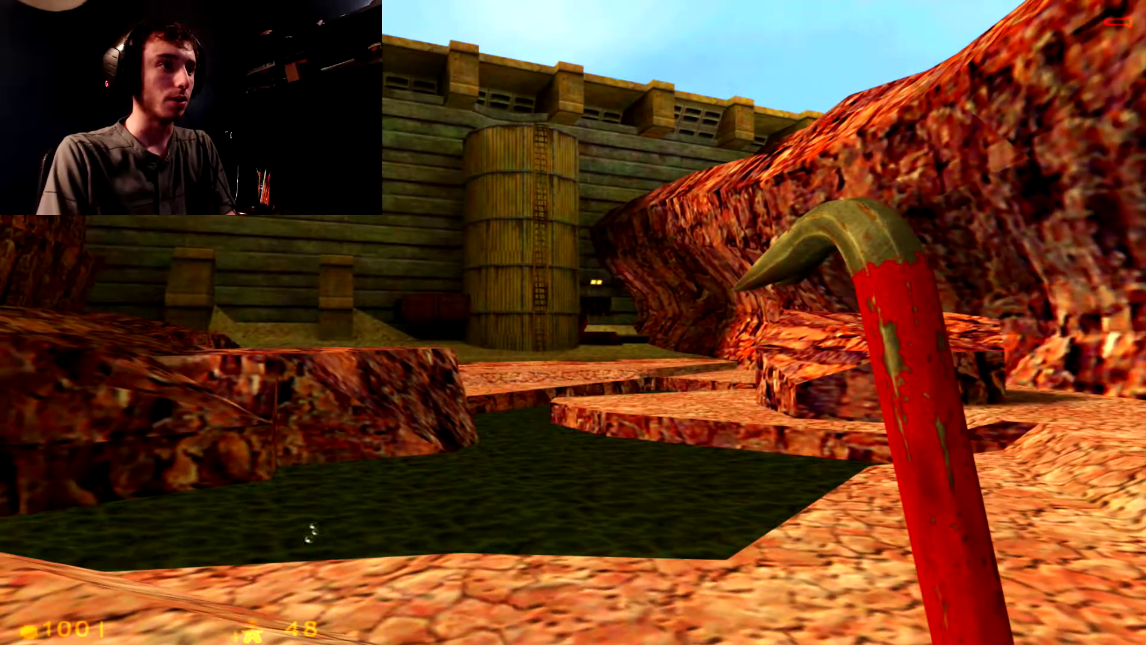
pyautogui.press('w')
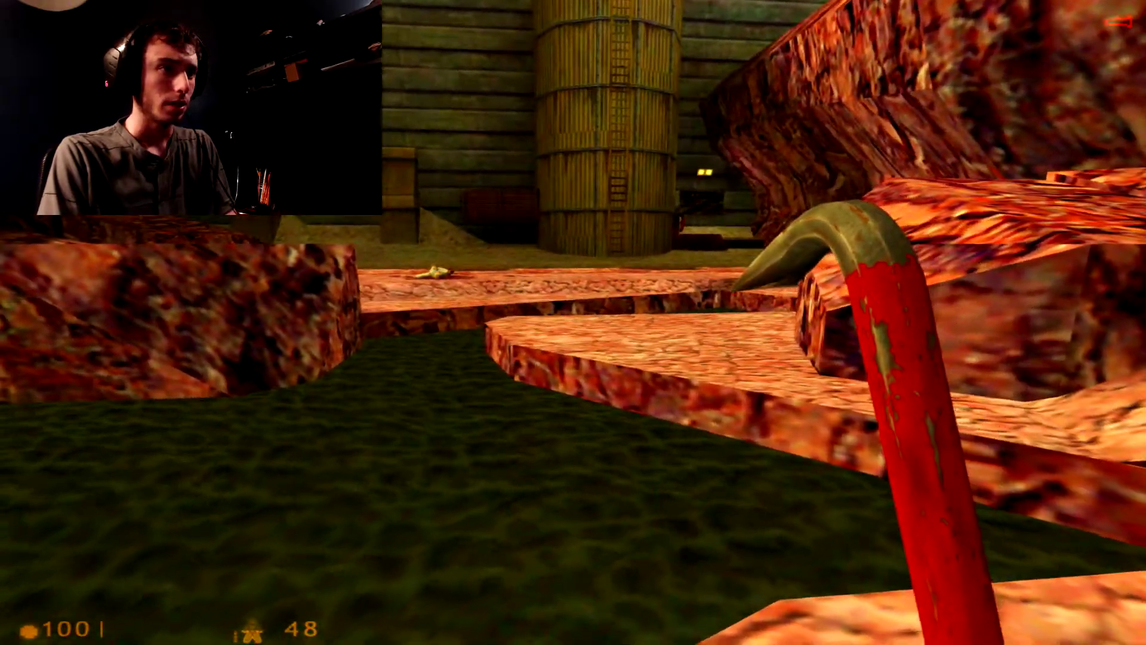
pyautogui.press('w')
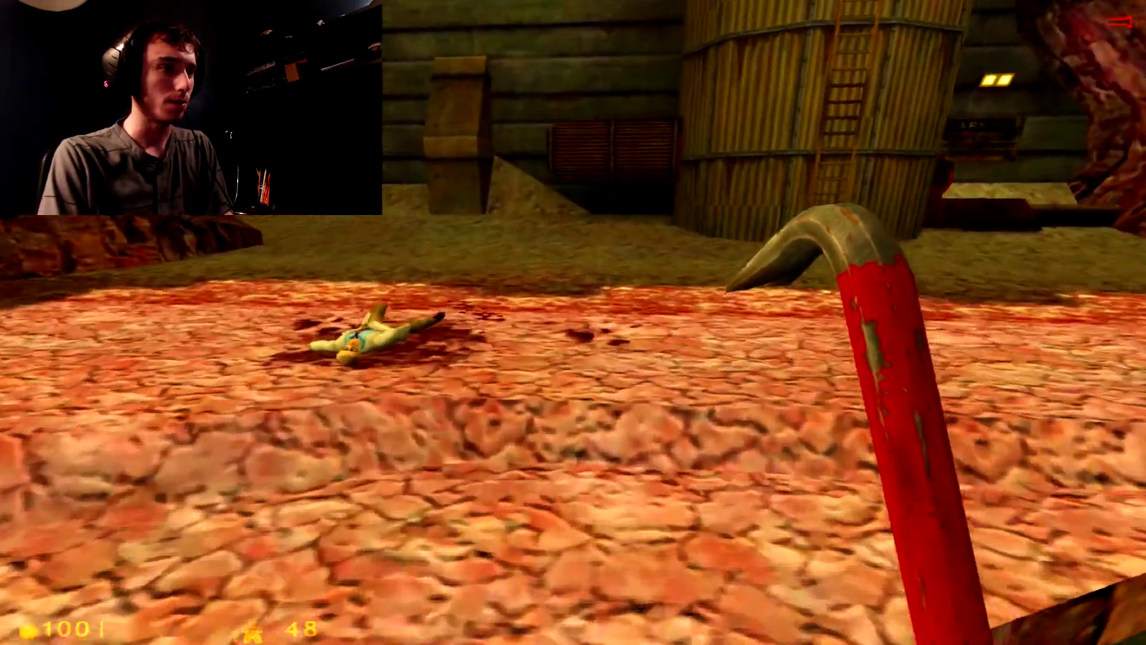
pyautogui.press('w')
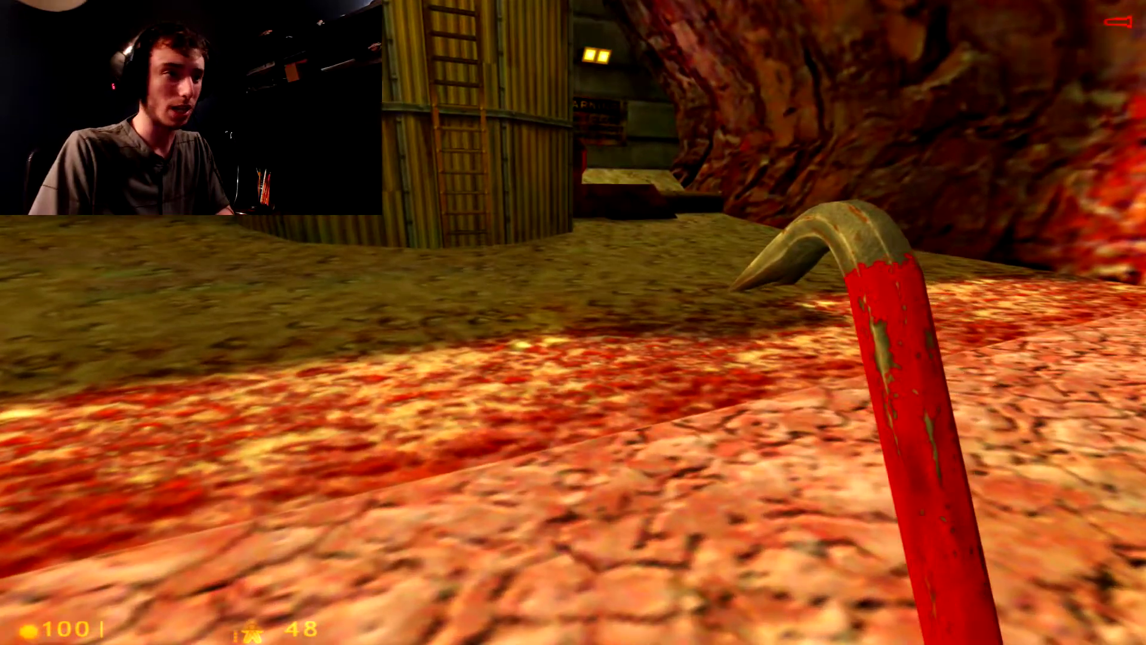
pyautogui.press('w')
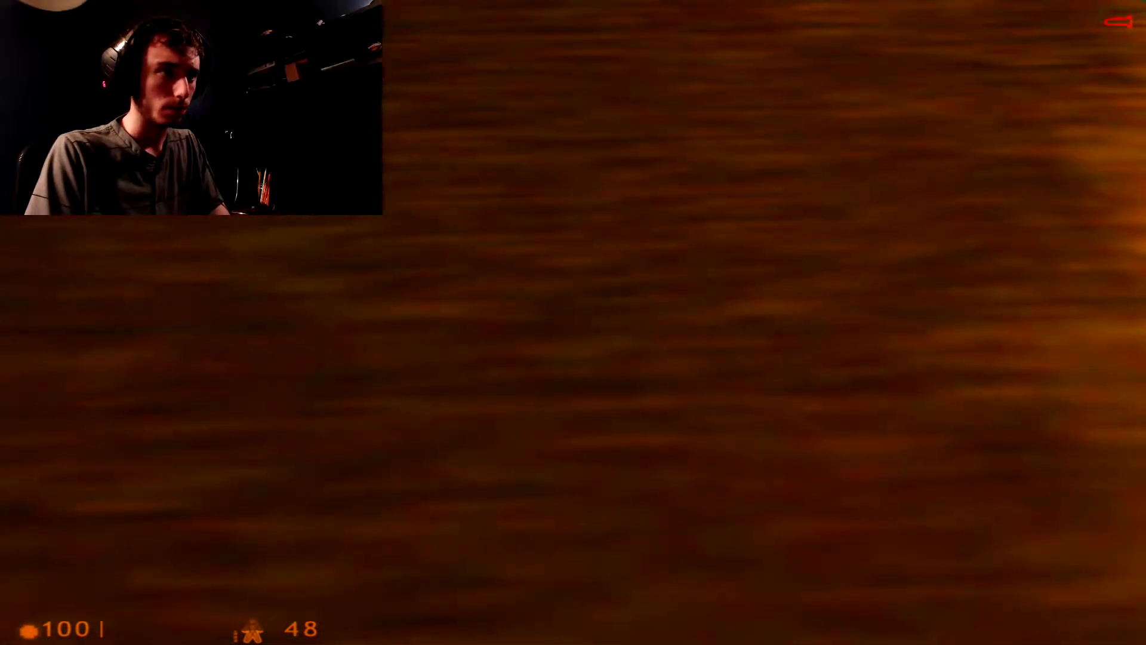
pyautogui.click(573, 322)
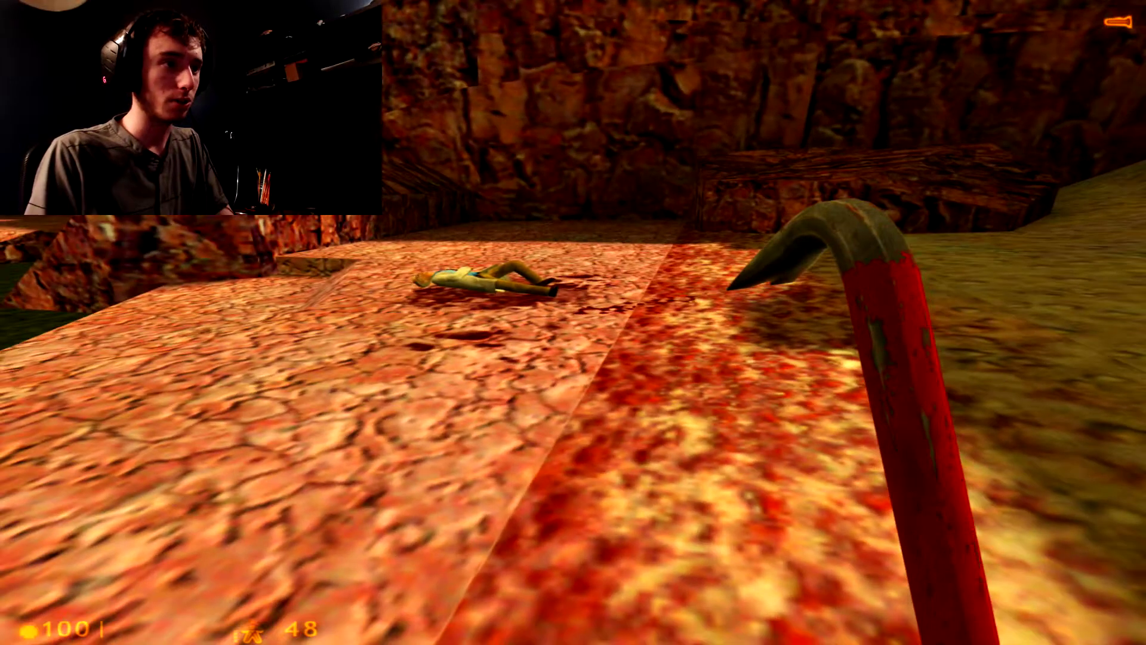
pyautogui.press('e')
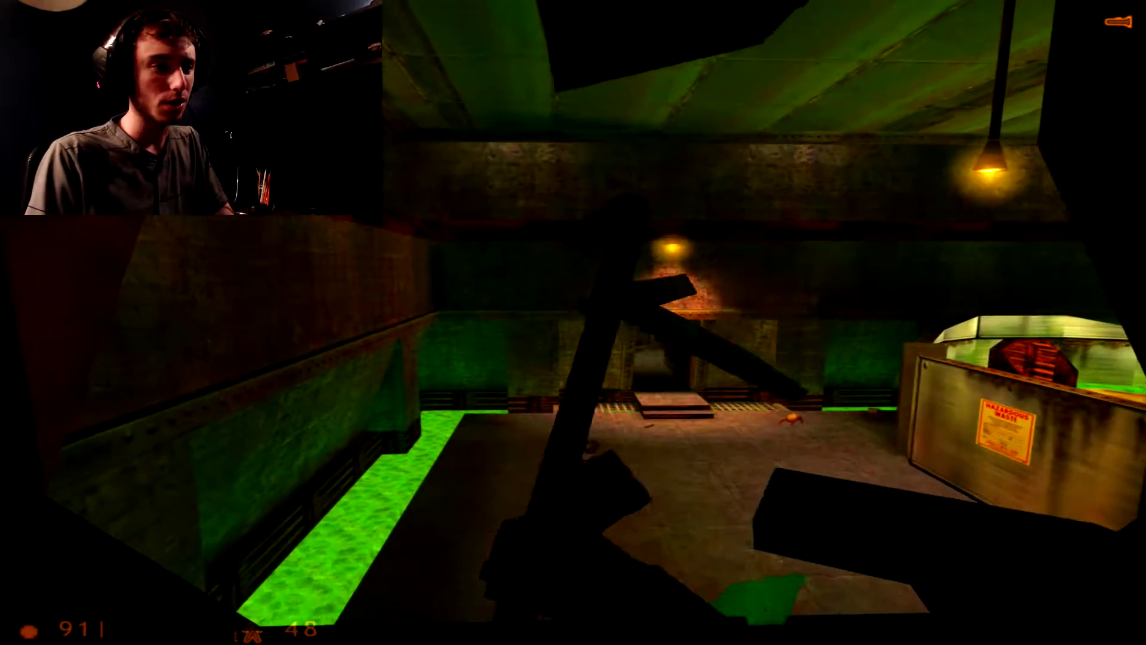
pyautogui.press('w')
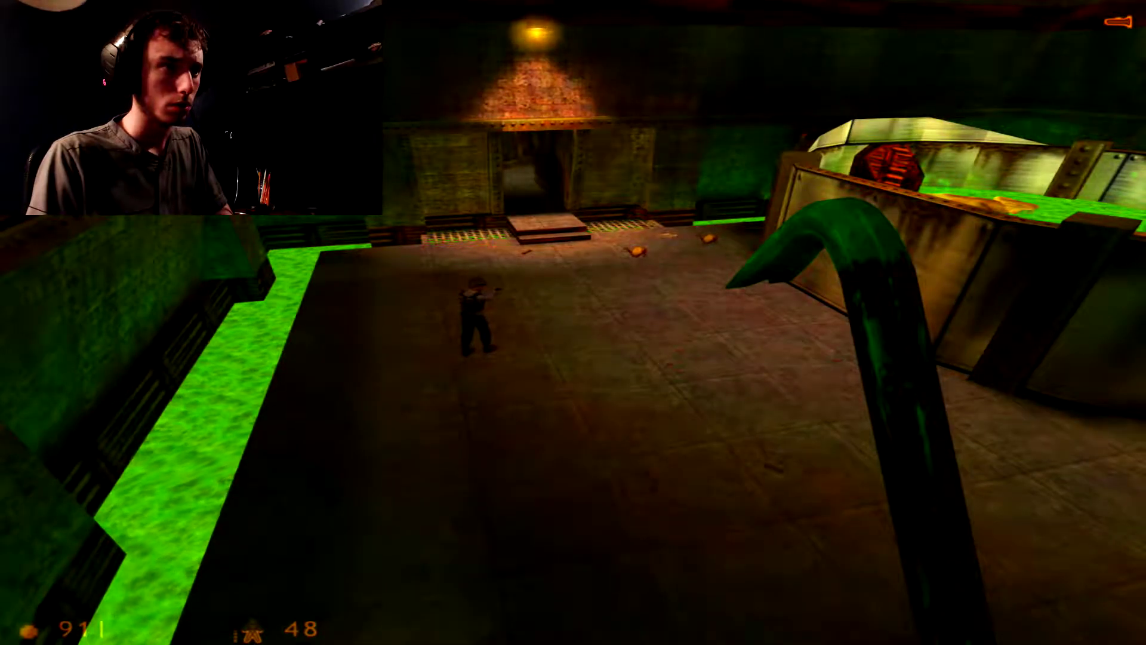
pyautogui.press('w')
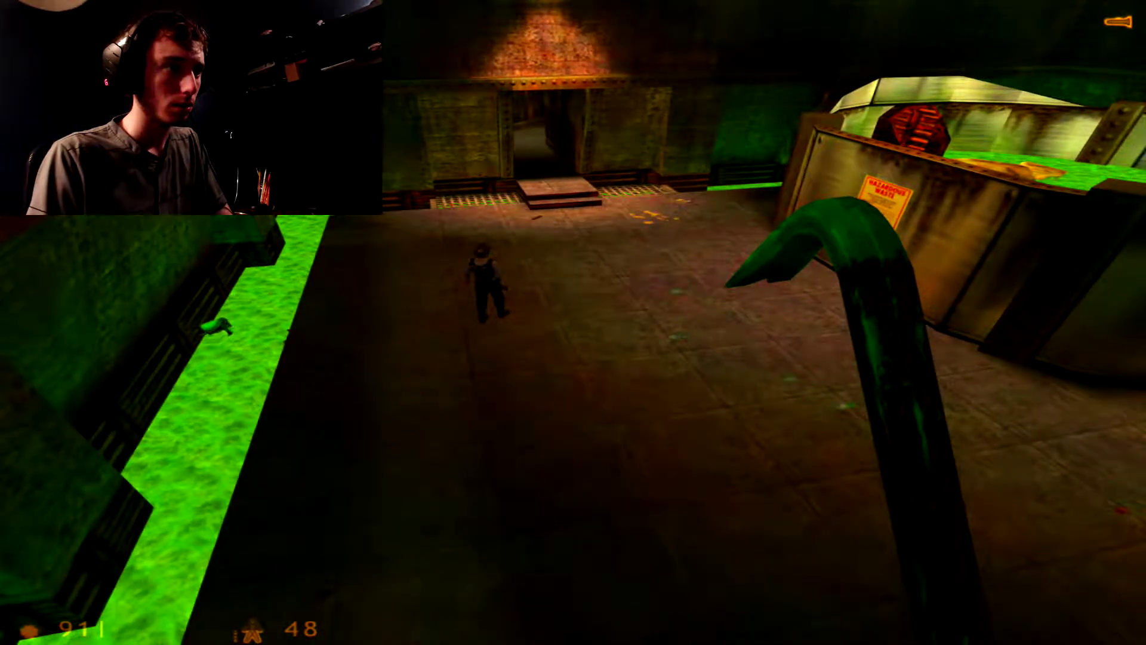
pyautogui.press('w')
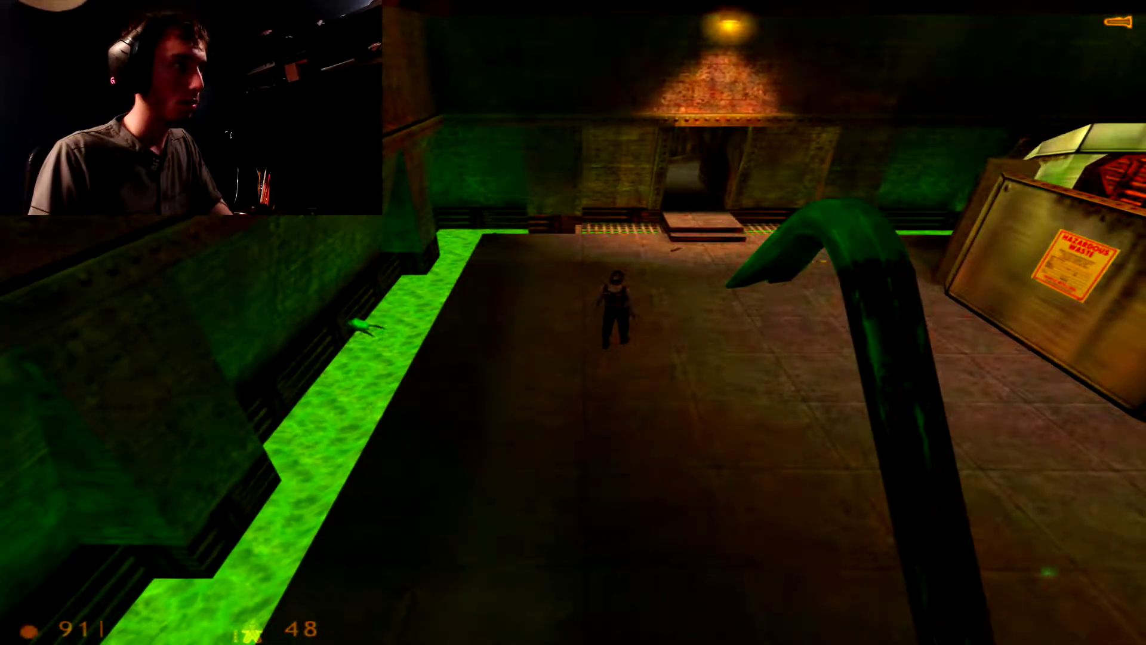
pyautogui.press('w')
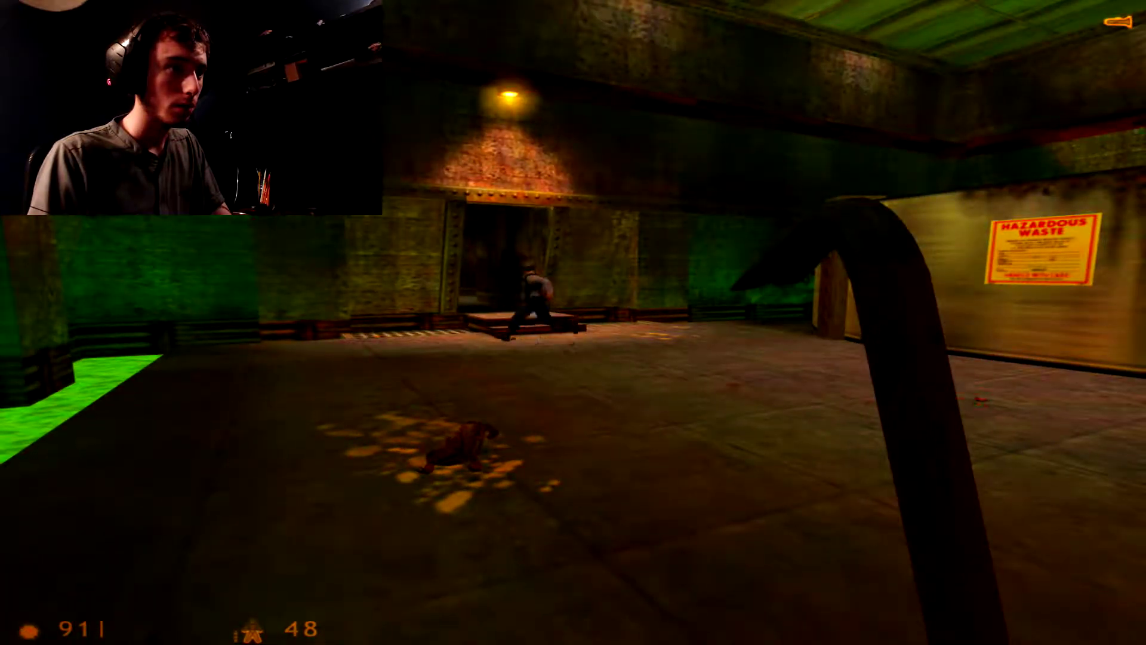
pyautogui.press('w')
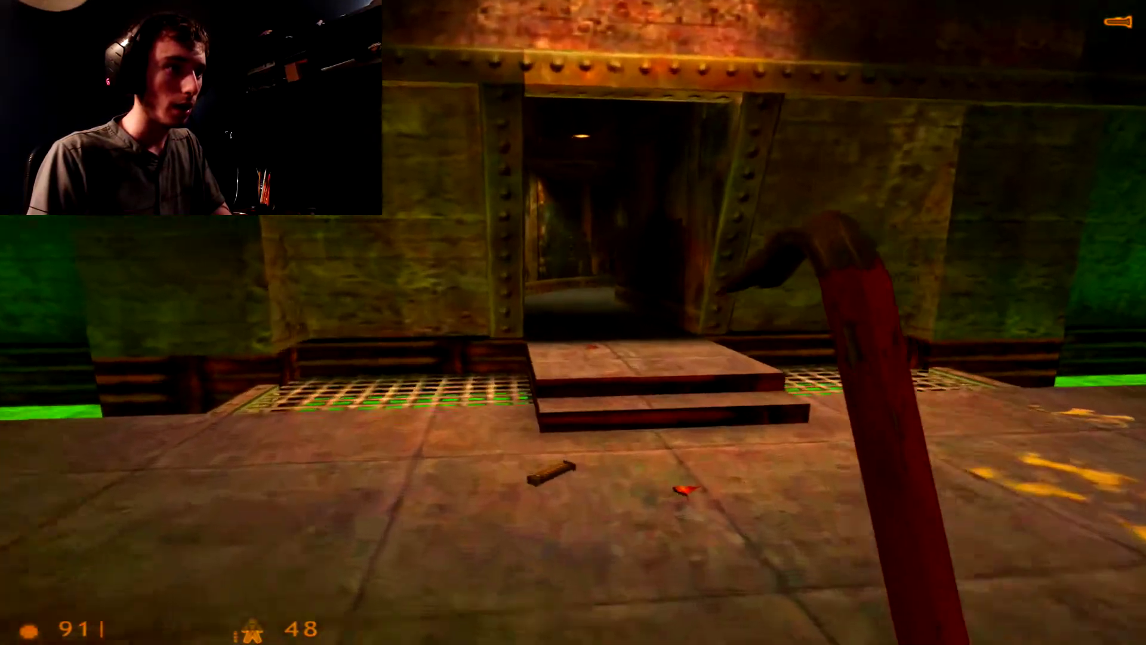
pyautogui.press('w')
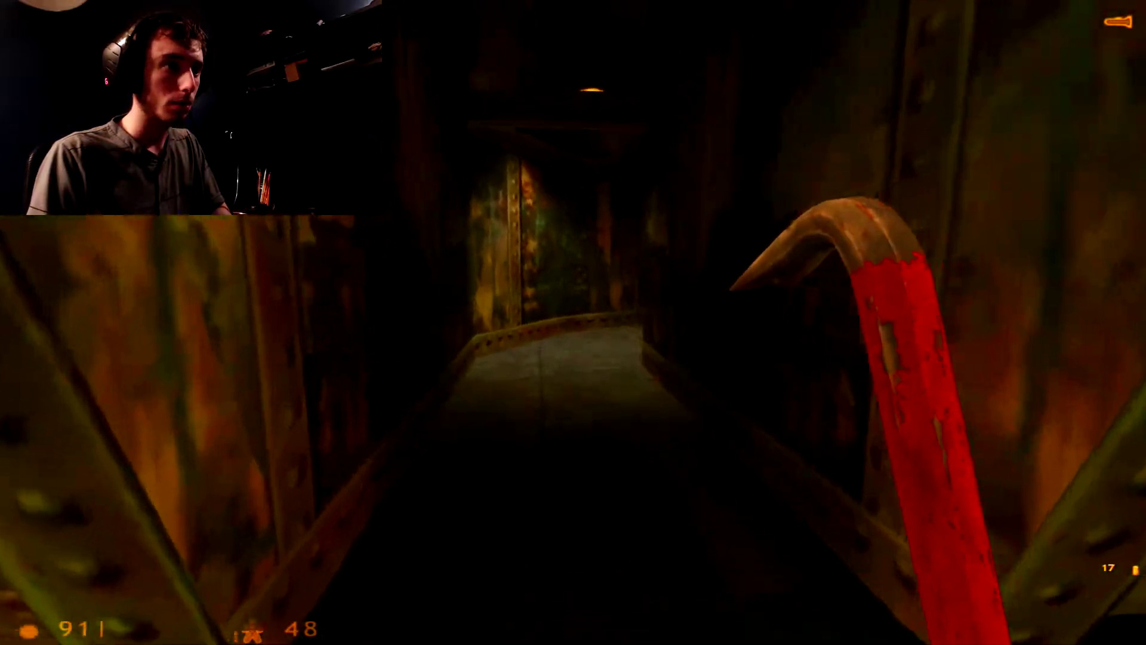
pyautogui.press('w')
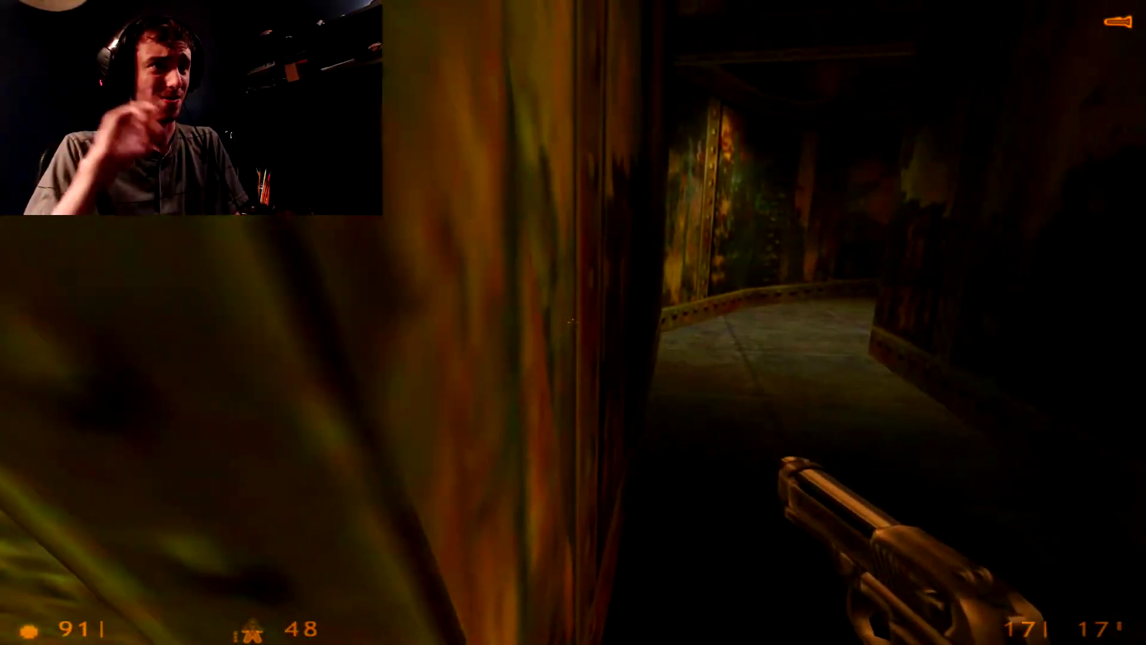
pyautogui.click(573, 322)
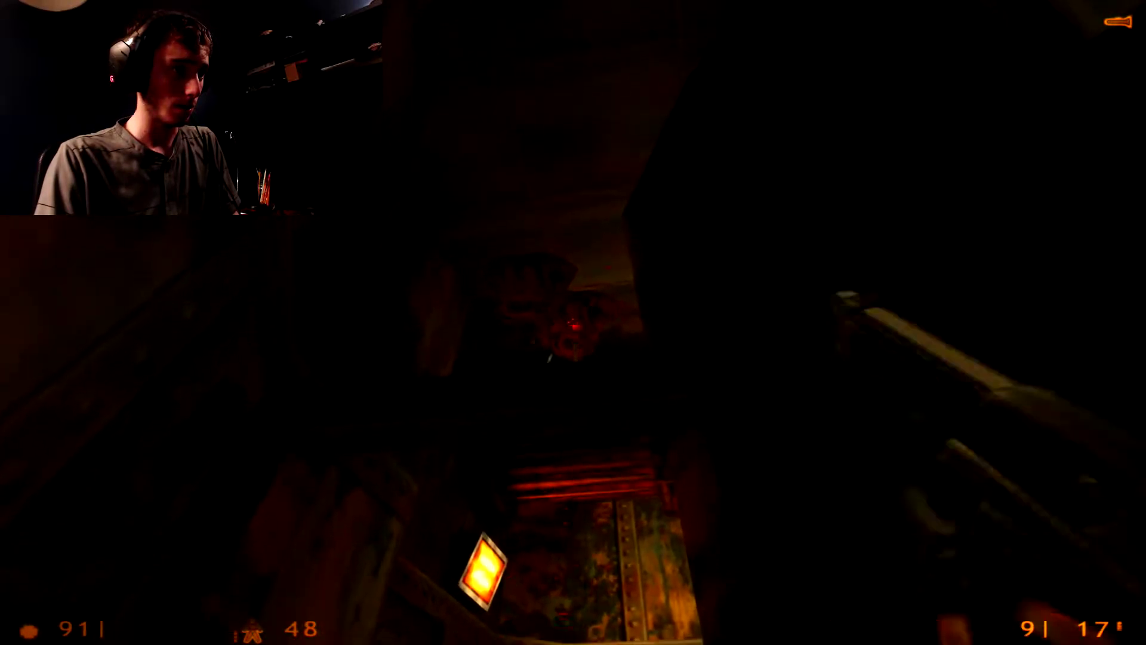
pyautogui.press('r')
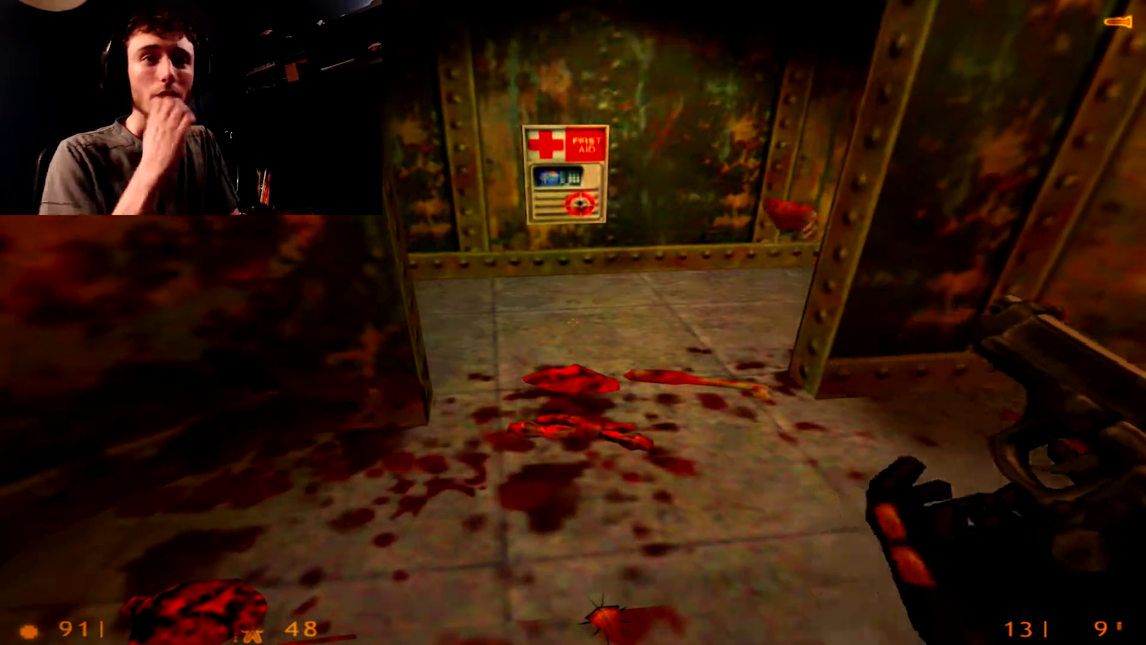
pyautogui.press('w')
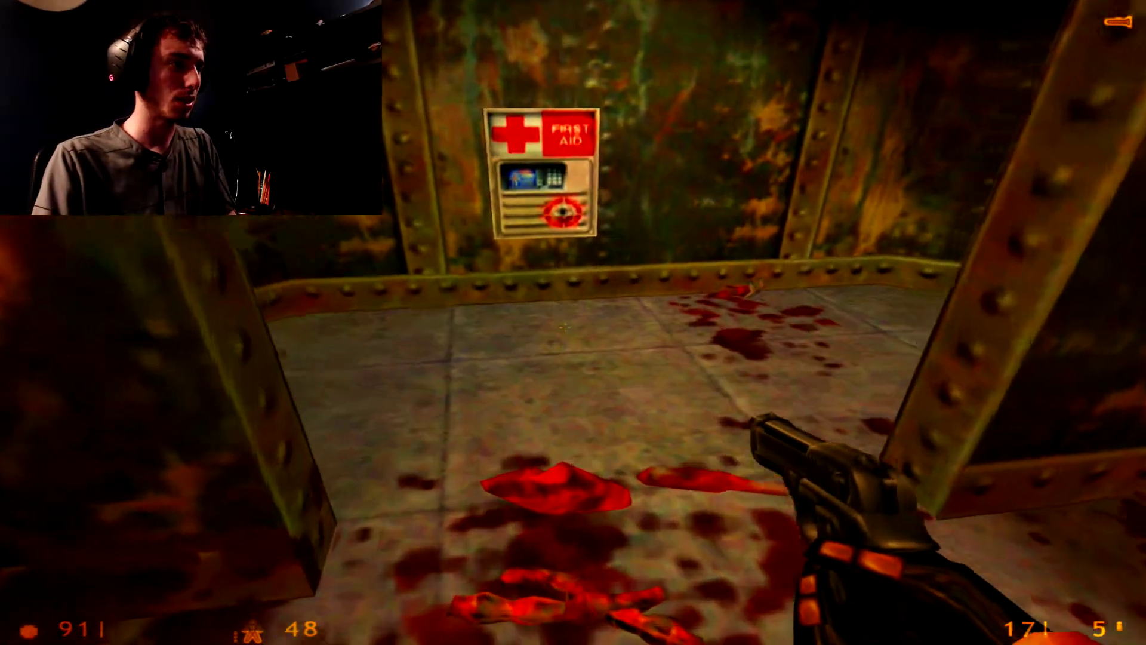
pyautogui.press('w')
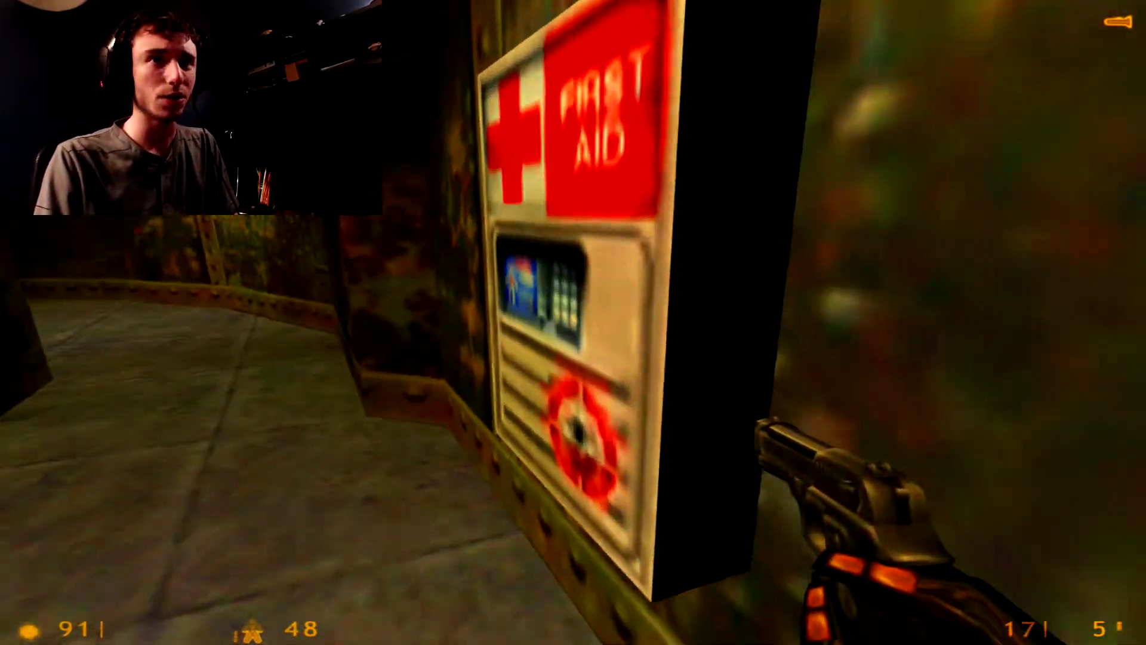
pyautogui.press('w')
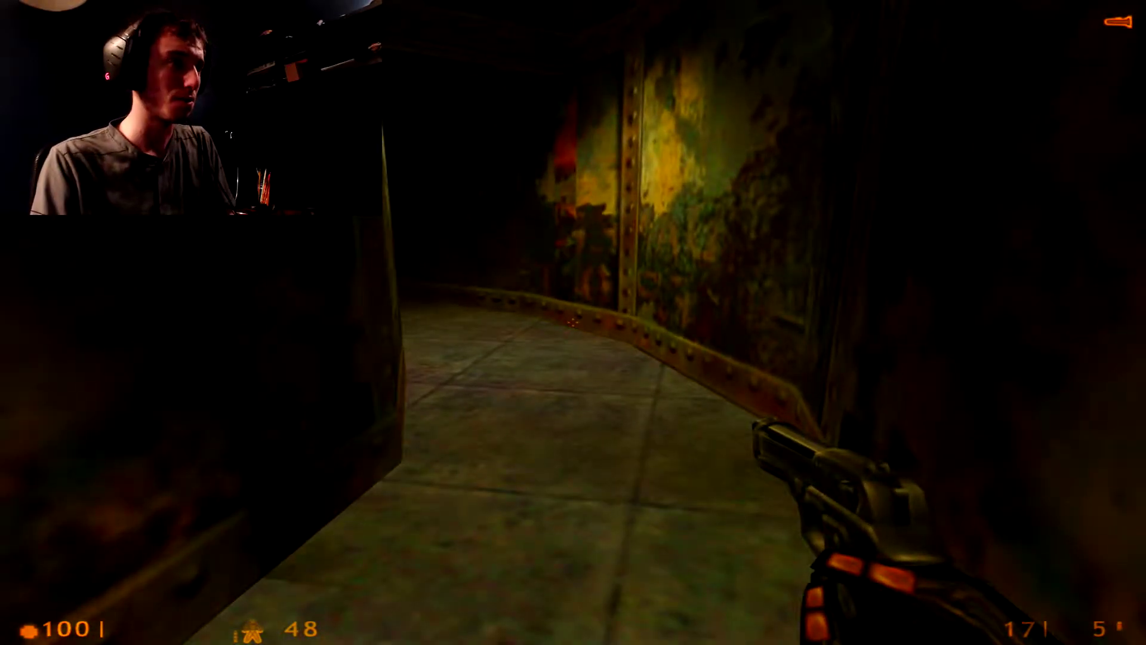
pyautogui.press('w')
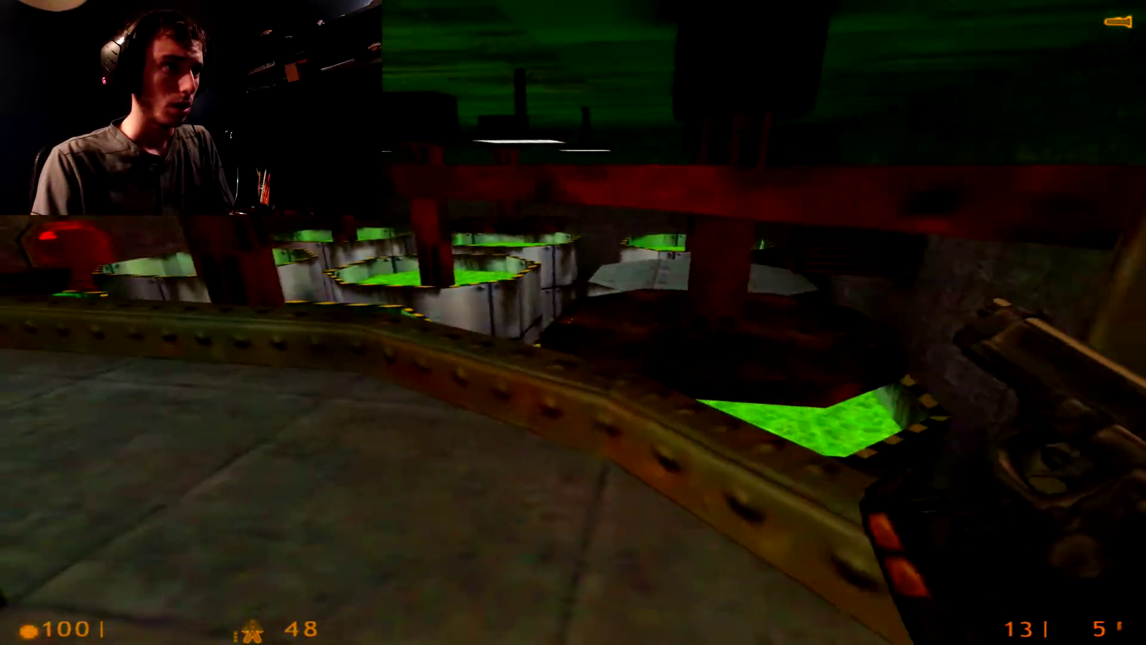
pyautogui.press('w')
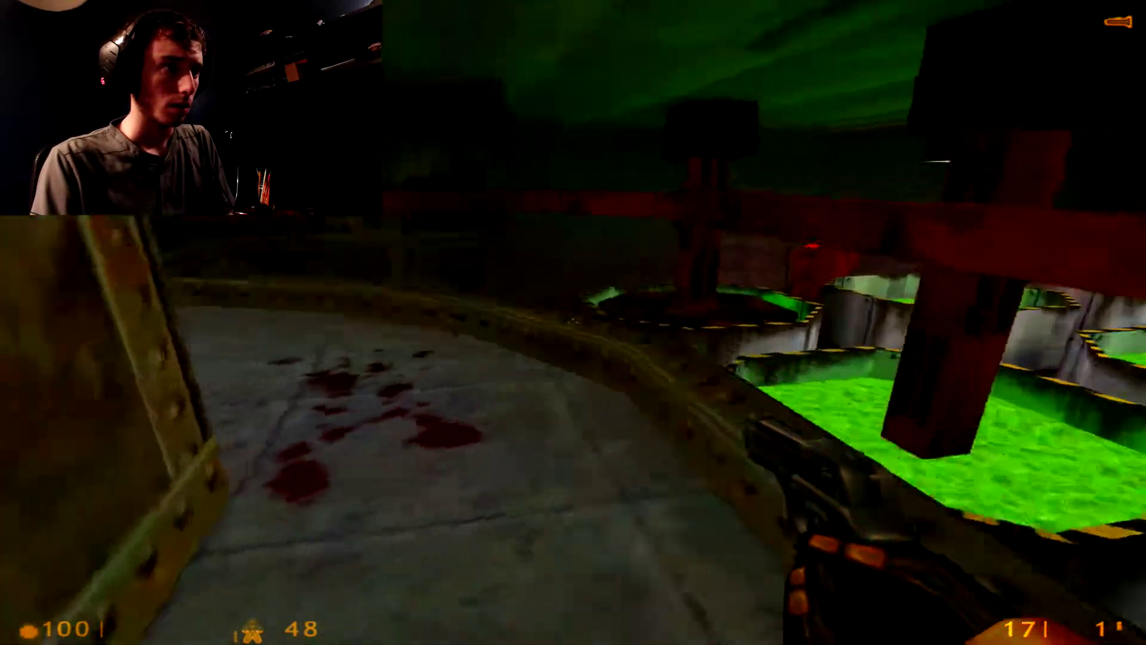
pyautogui.press('w')
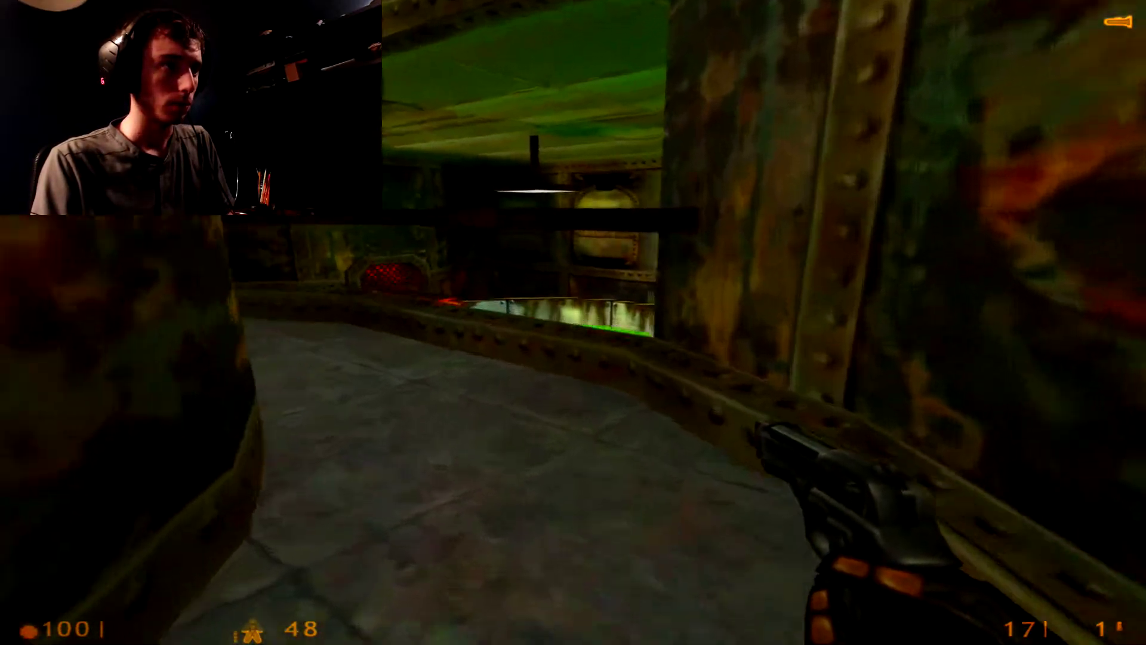
pyautogui.press('w')
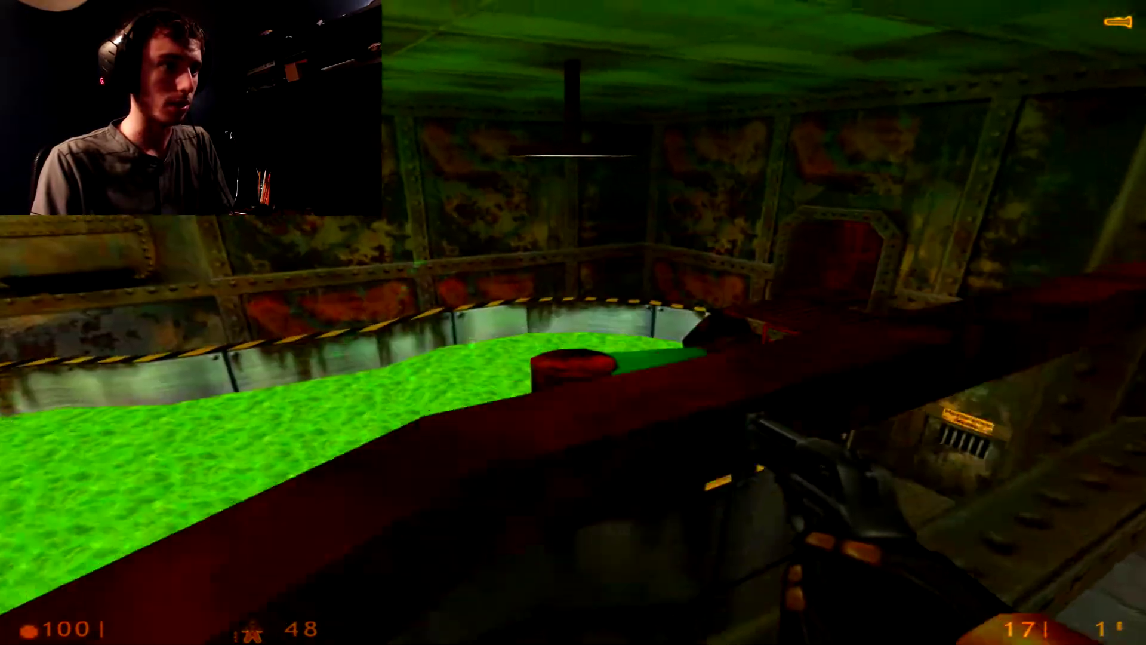
pyautogui.press('w')
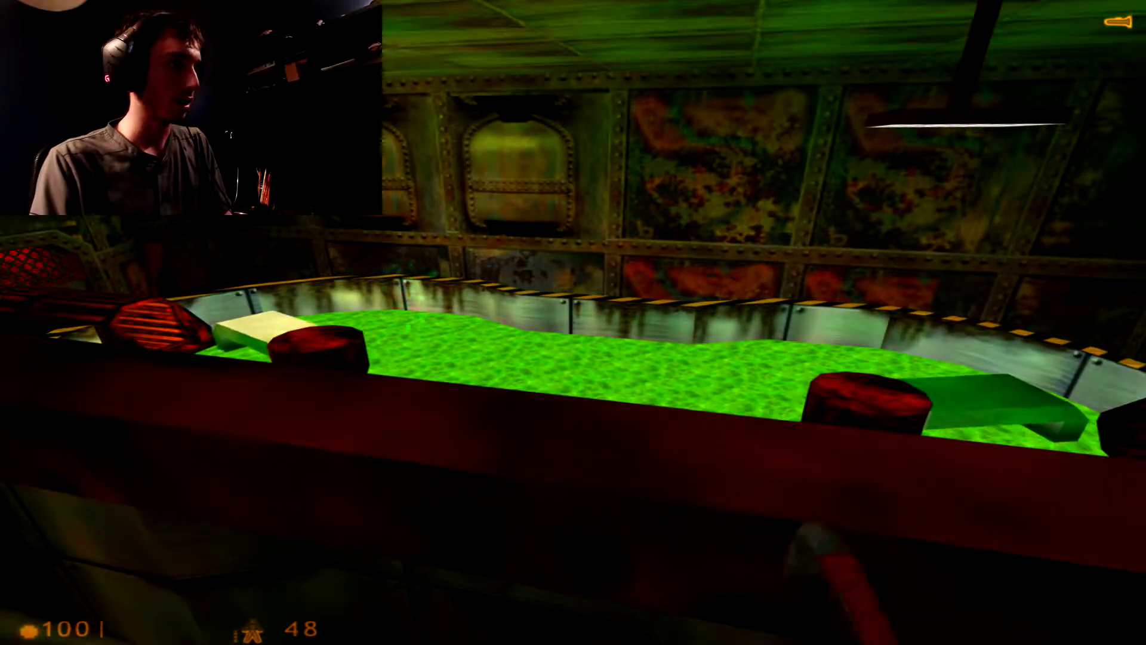
pyautogui.press('w')
pyautogui.press('w')
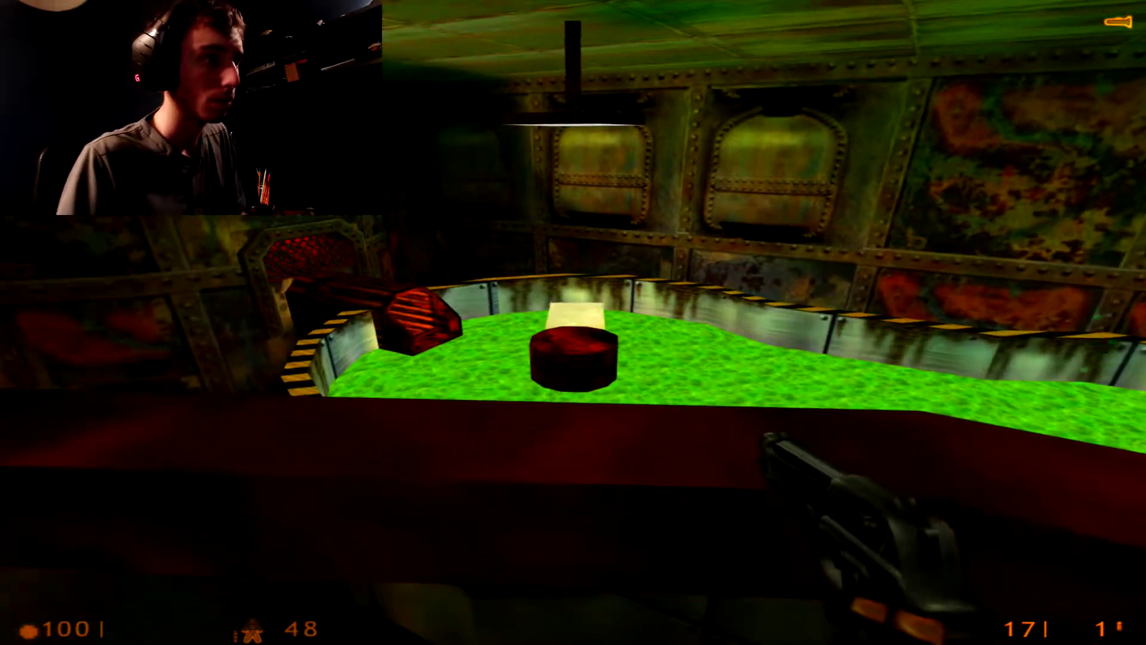
pyautogui.press('w')
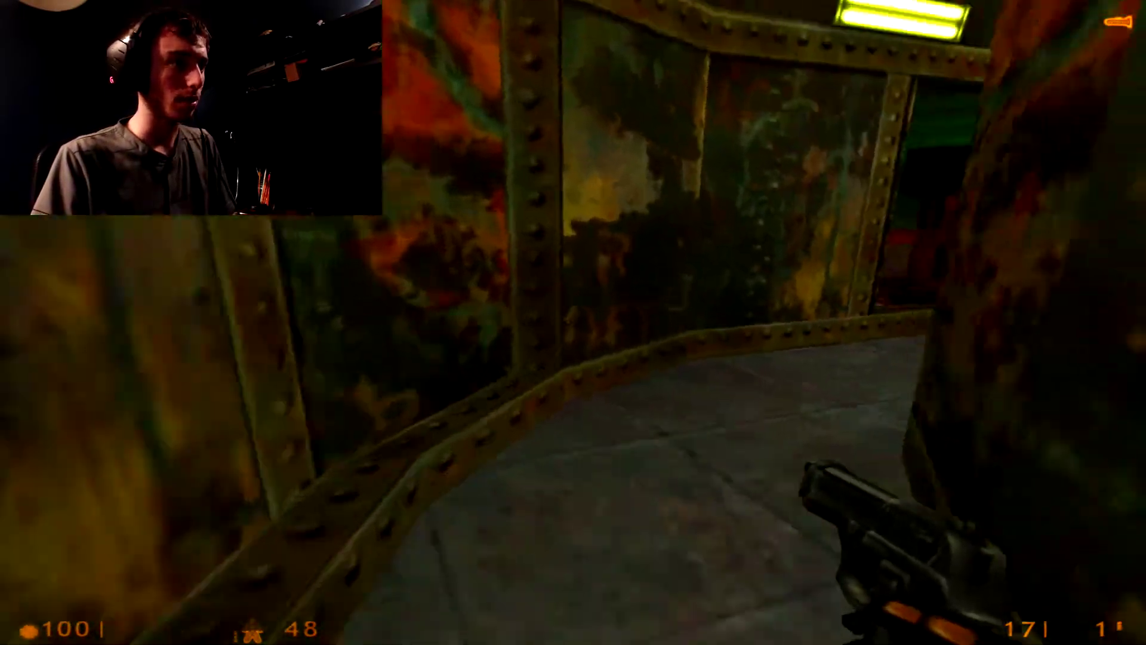
pyautogui.press('w')
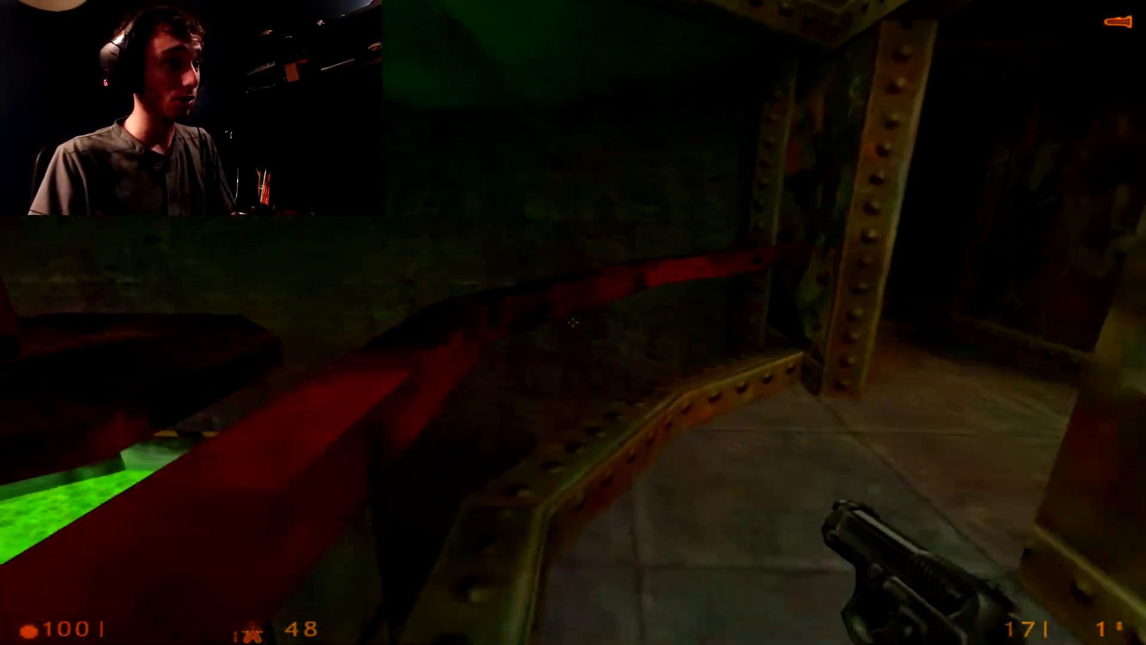
pyautogui.press('w')
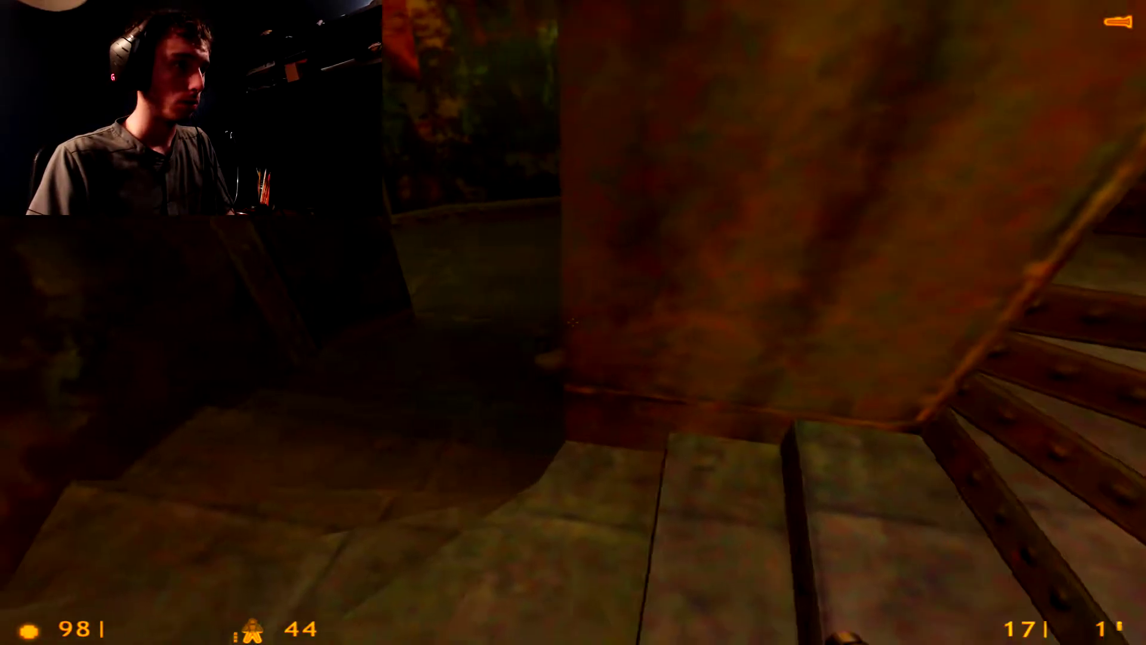
pyautogui.click(573, 322)
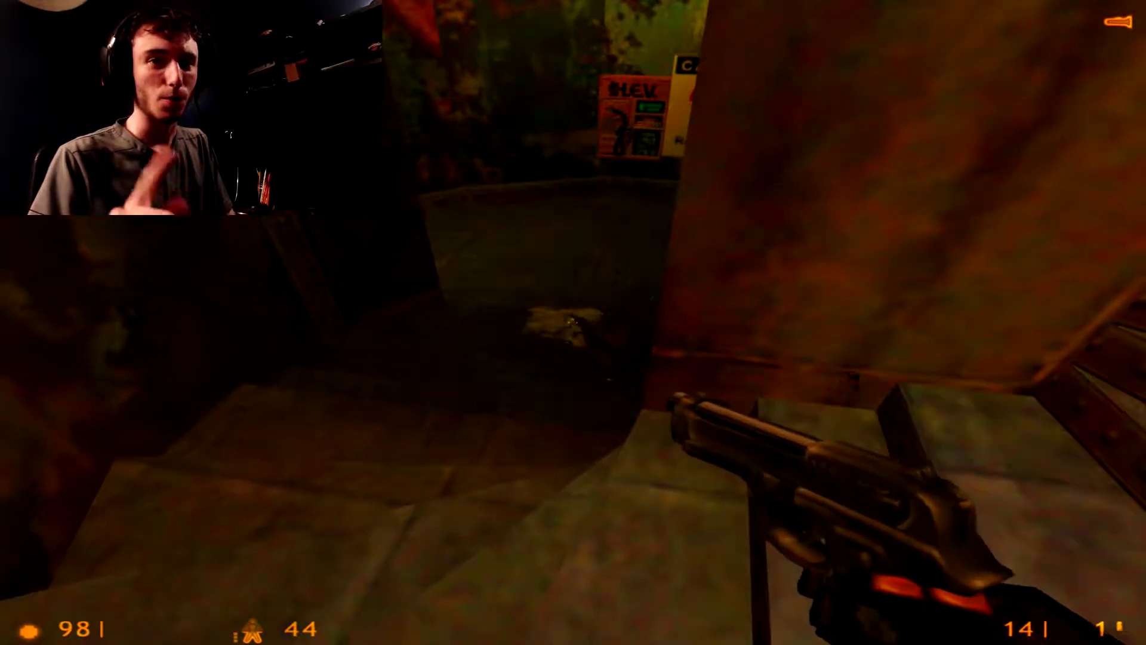
pyautogui.press('w')
pyautogui.press('r')
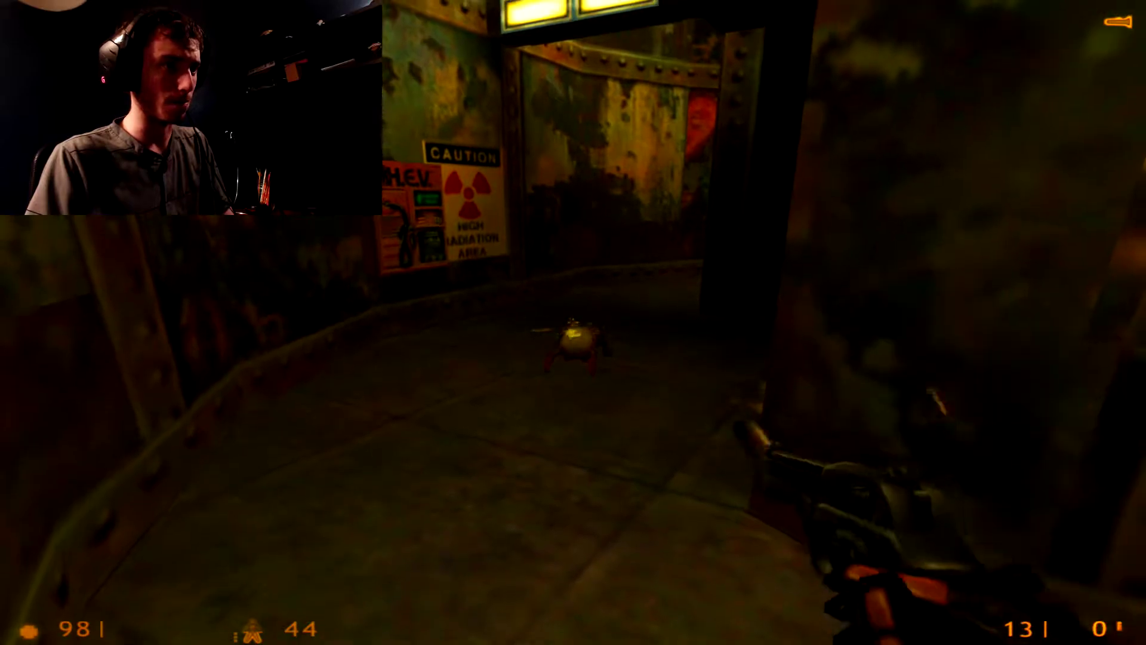
pyautogui.press('w')
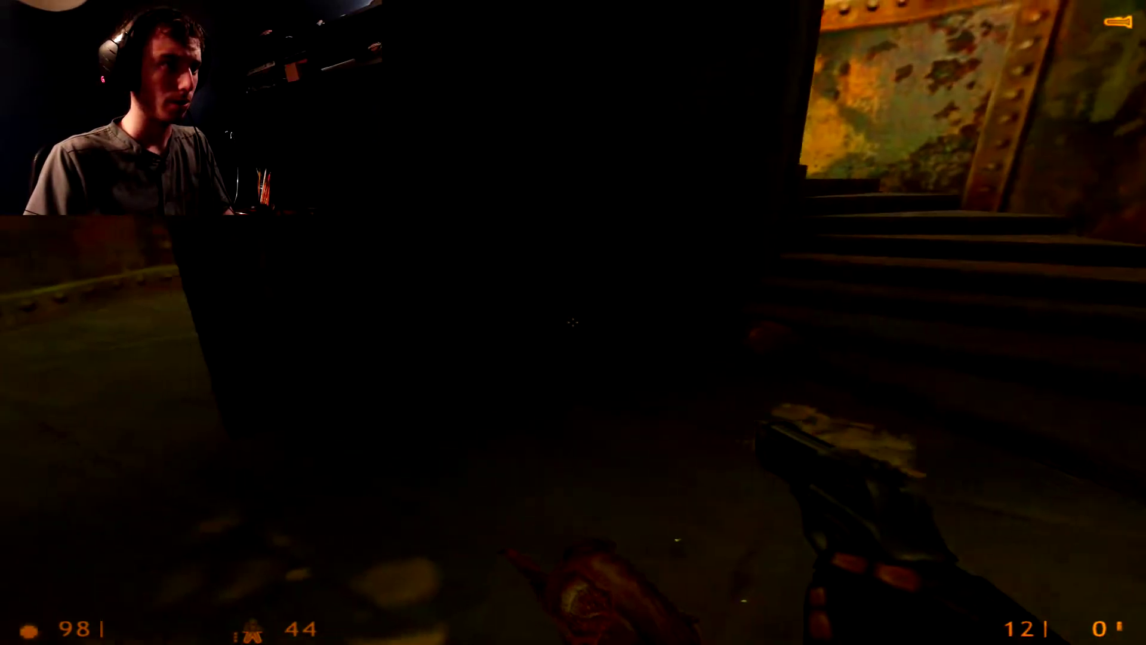
pyautogui.press('w')
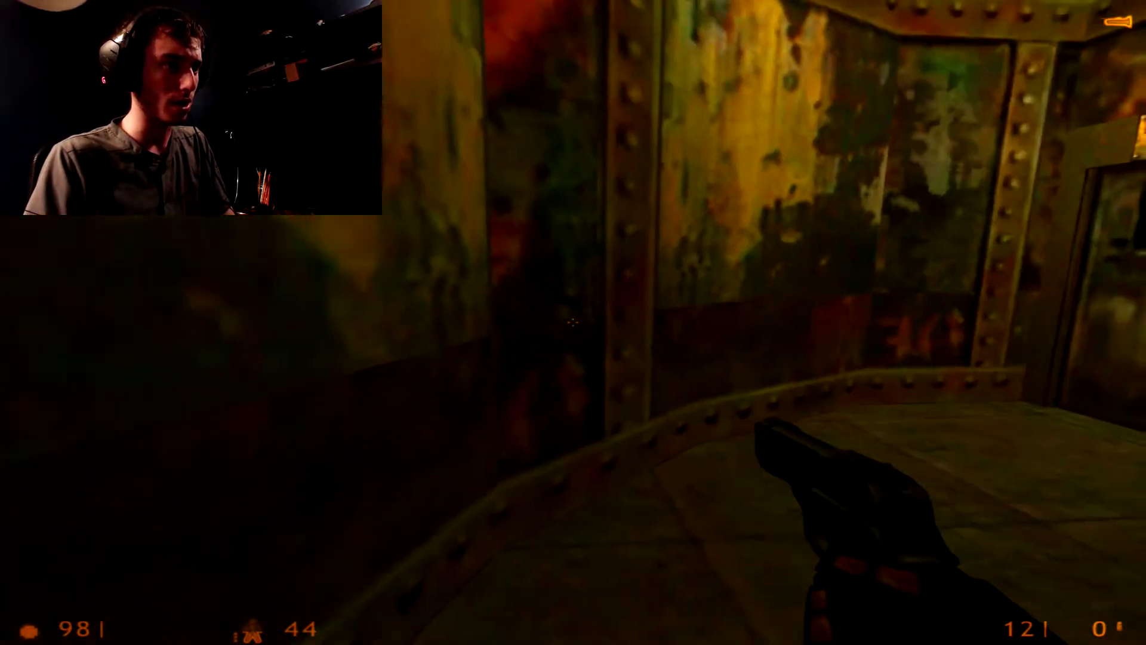
pyautogui.press('w')
pyautogui.press('1')
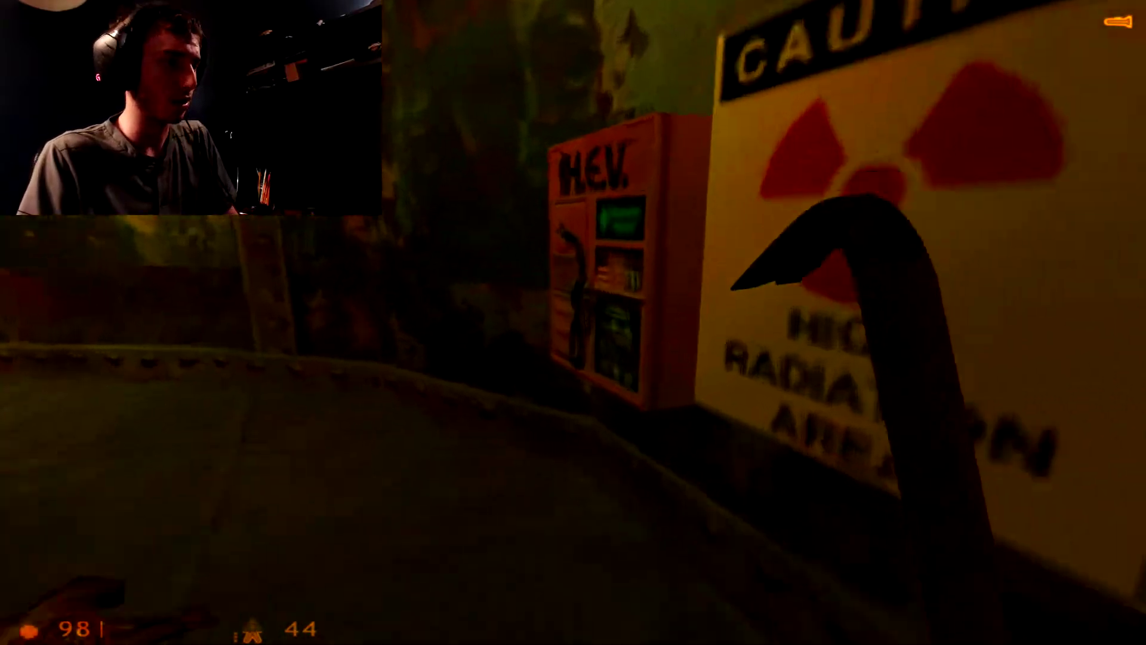
pyautogui.press('e')
pyautogui.press('e')
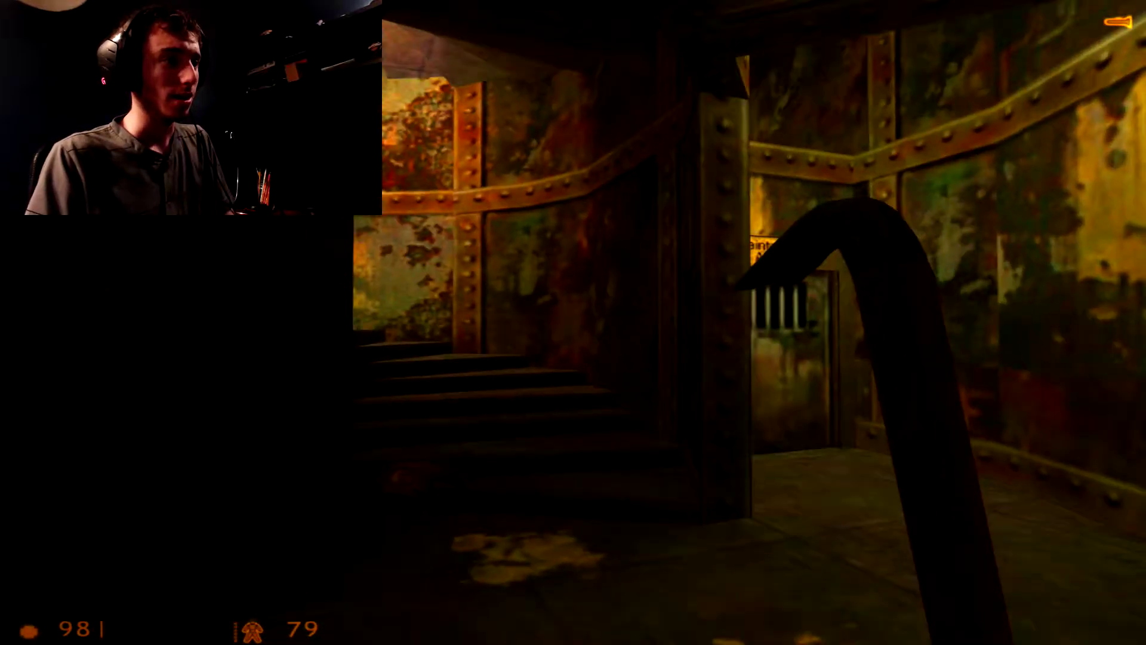
pyautogui.press('w')
pyautogui.press('w')
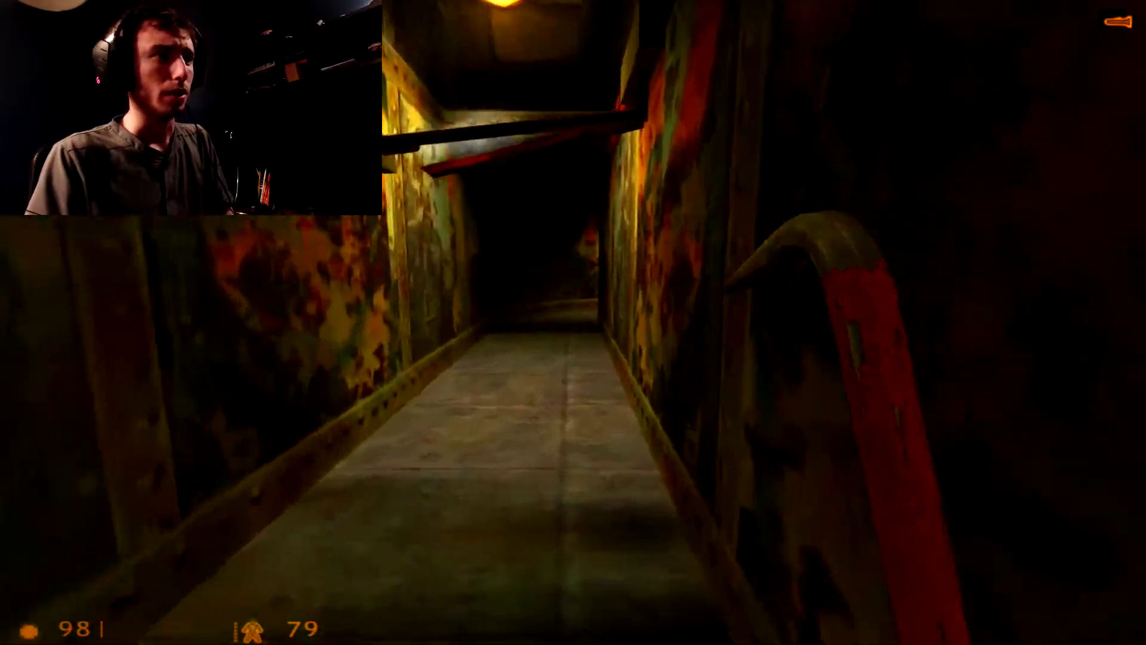
pyautogui.press('w')
pyautogui.press('w')
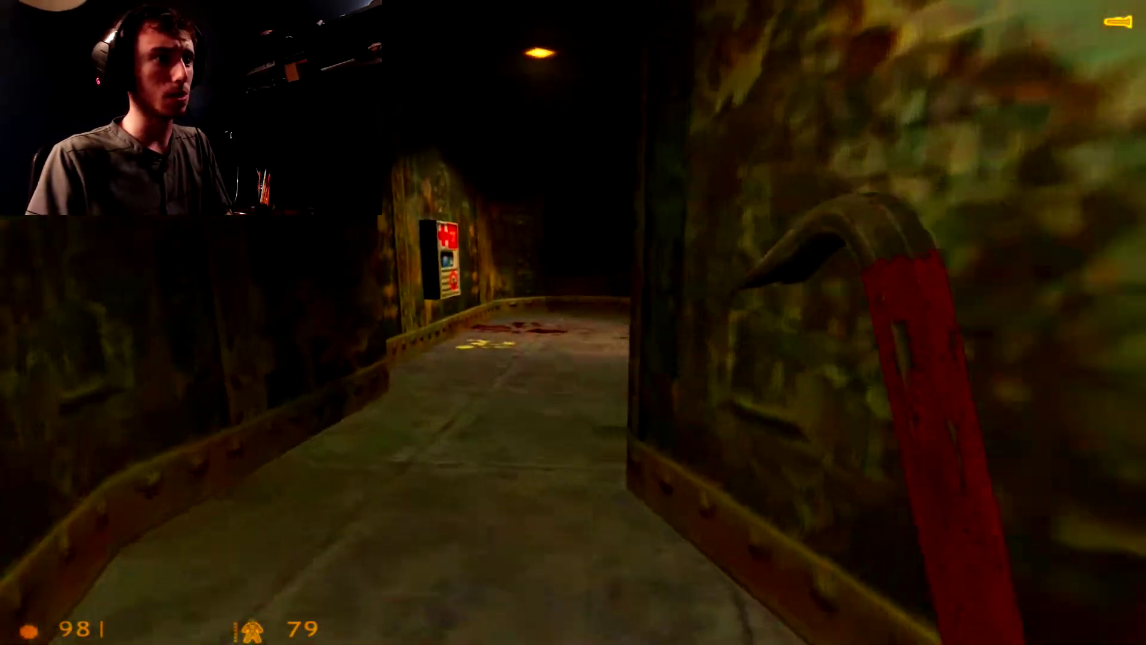
pyautogui.press('w')
pyautogui.press('w')
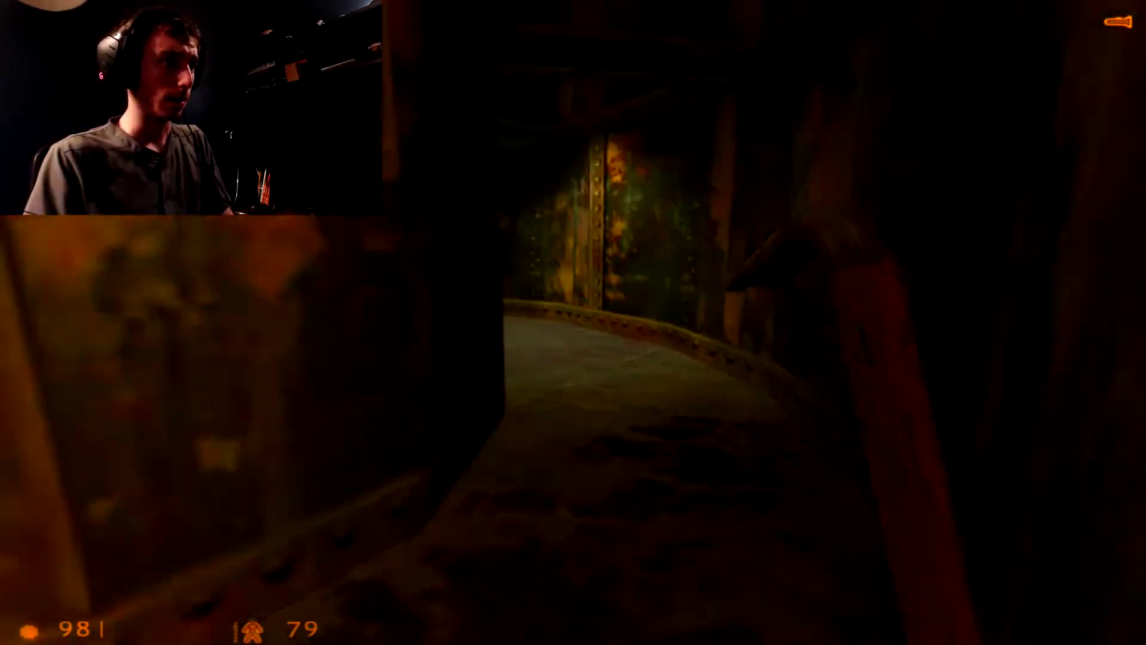
pyautogui.press('w')
pyautogui.press('w')
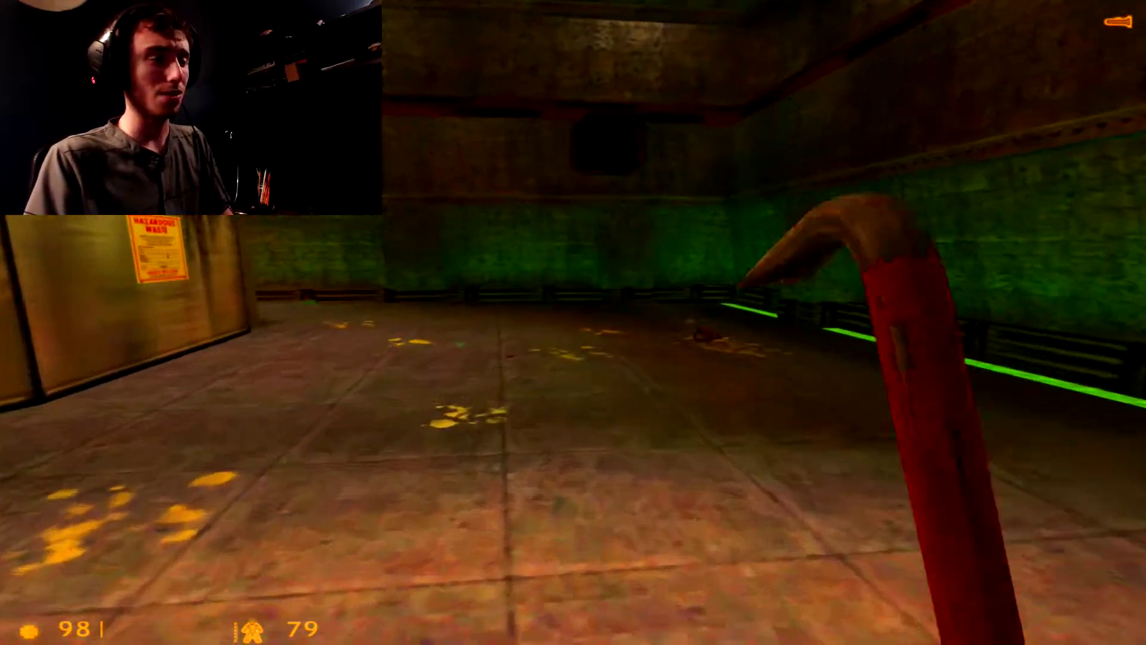
pyautogui.press('w')
pyautogui.press('w')
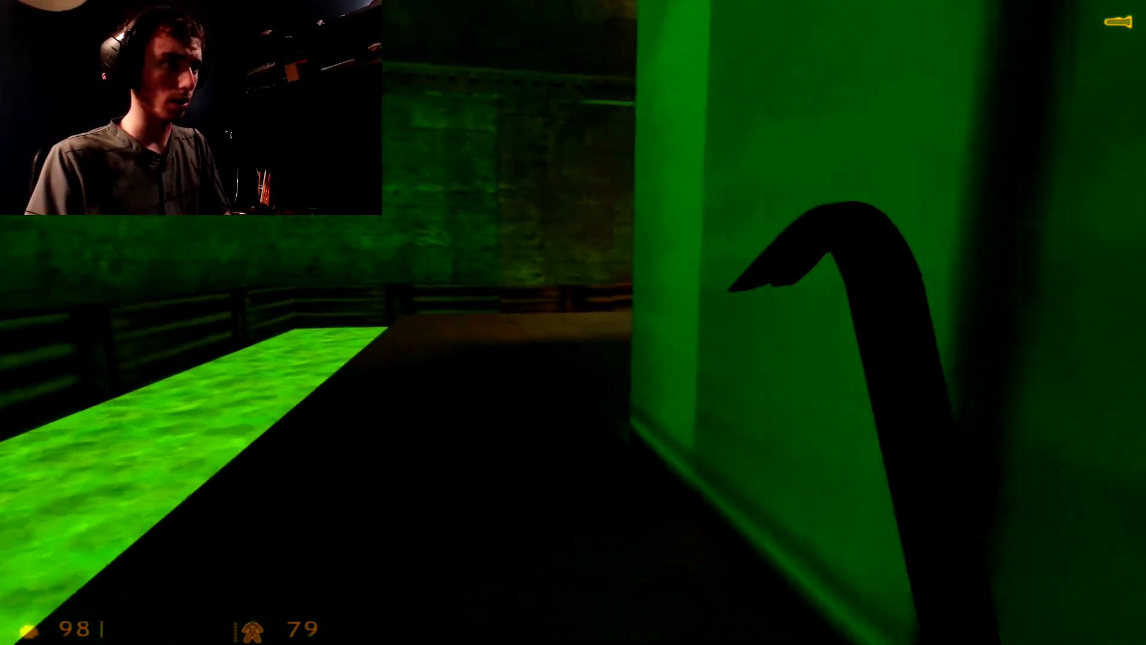
pyautogui.press('w')
pyautogui.press('w')
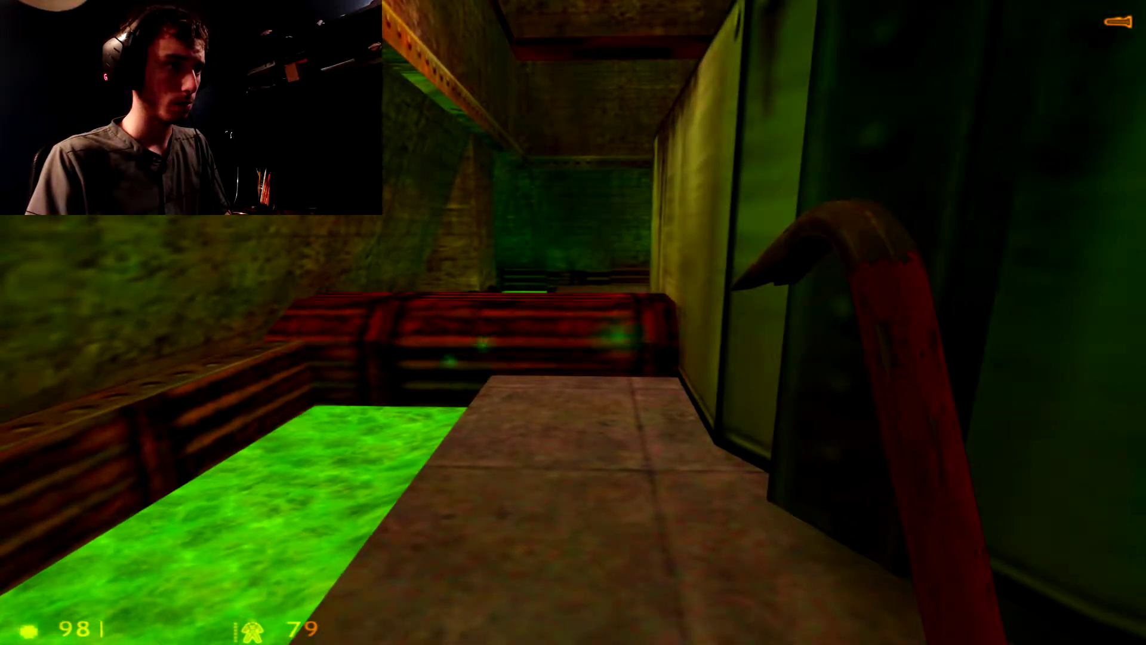
pyautogui.press('w')
pyautogui.press('w')
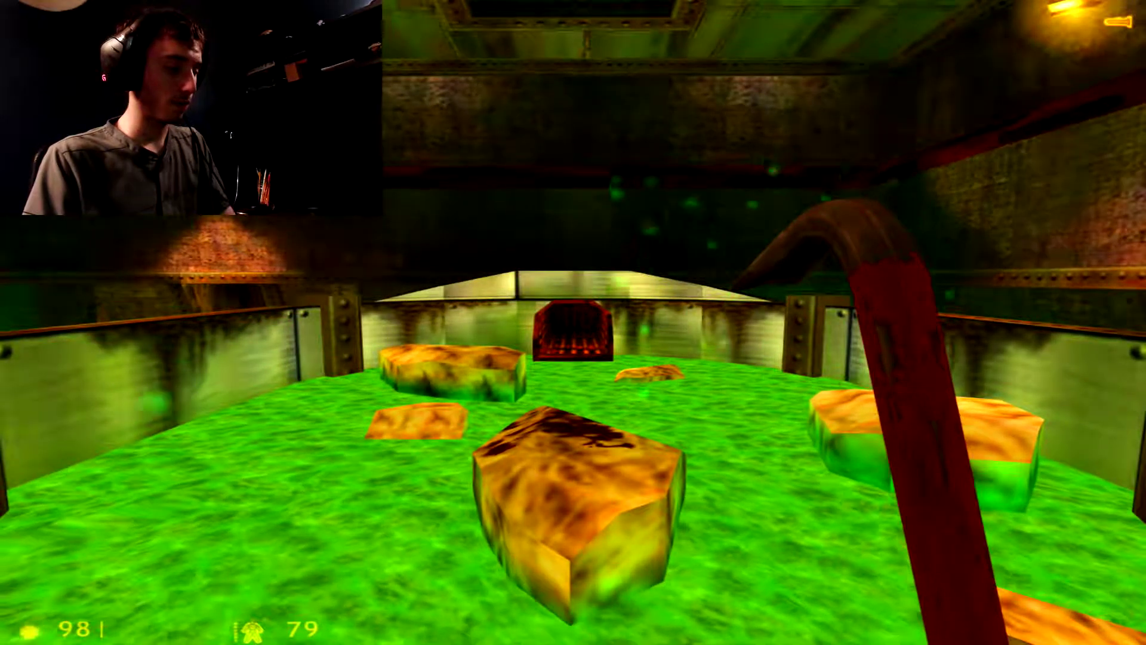
pyautogui.press('w')
pyautogui.press('w')
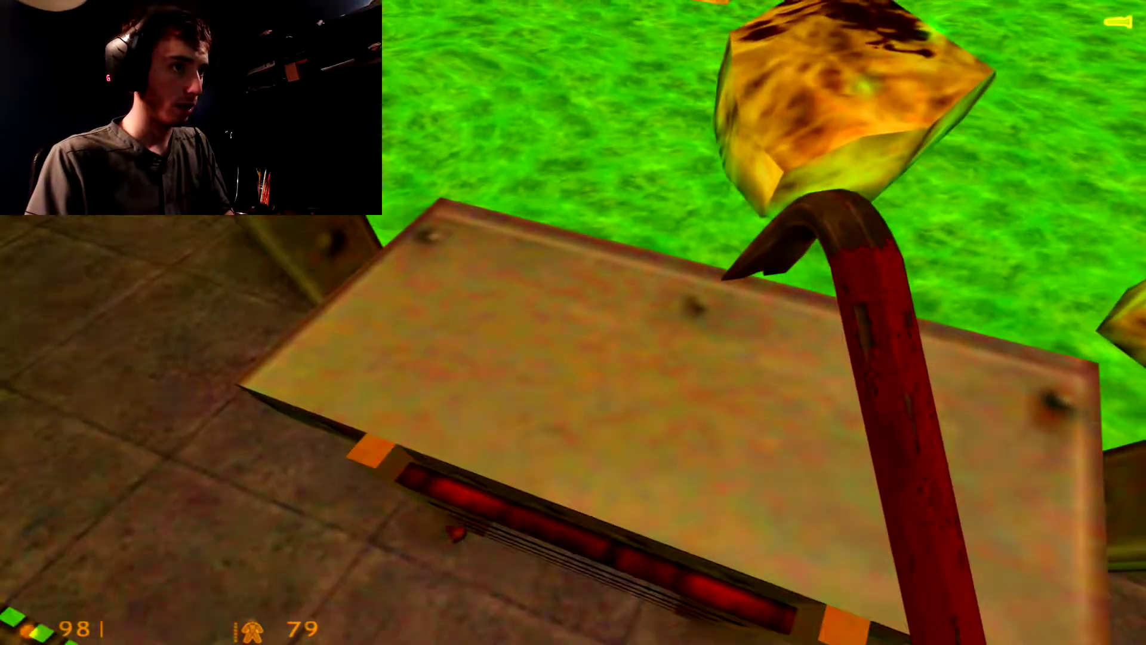
pyautogui.press('w')
pyautogui.press('w')
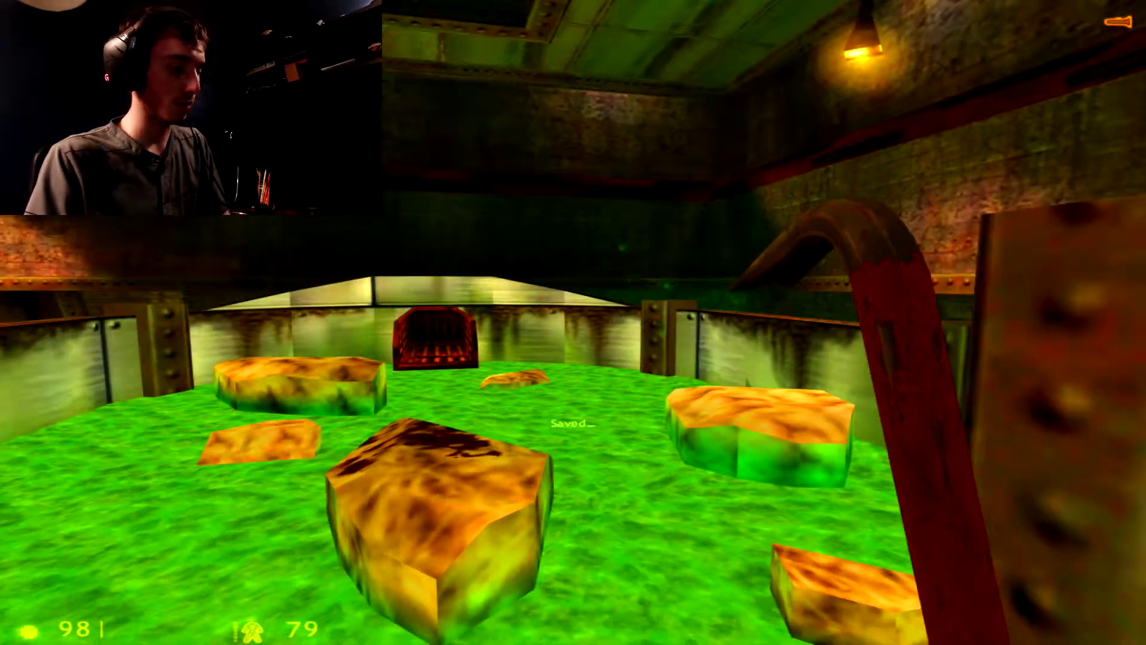
pyautogui.press('w')
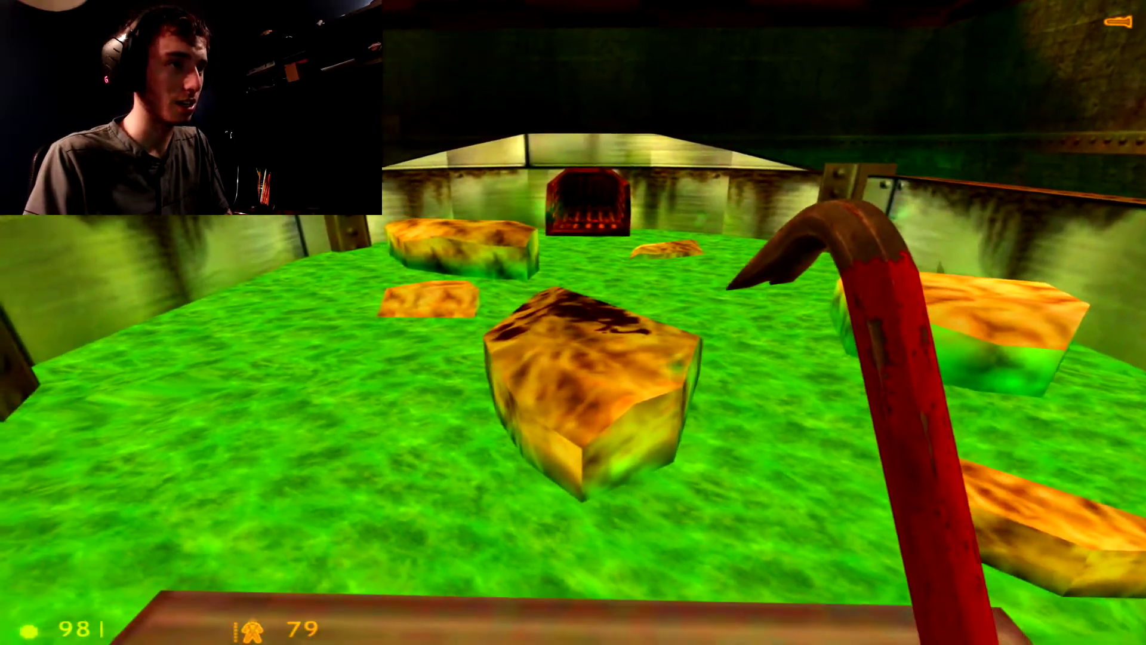
pyautogui.press('w')
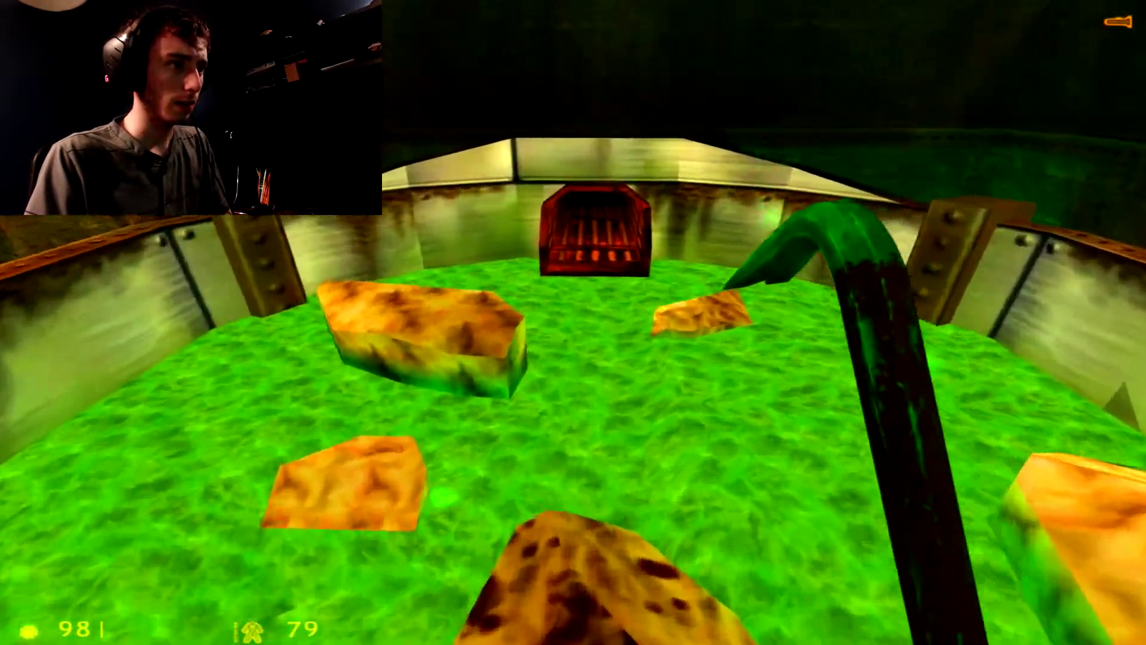
pyautogui.press('w')
pyautogui.press('w')
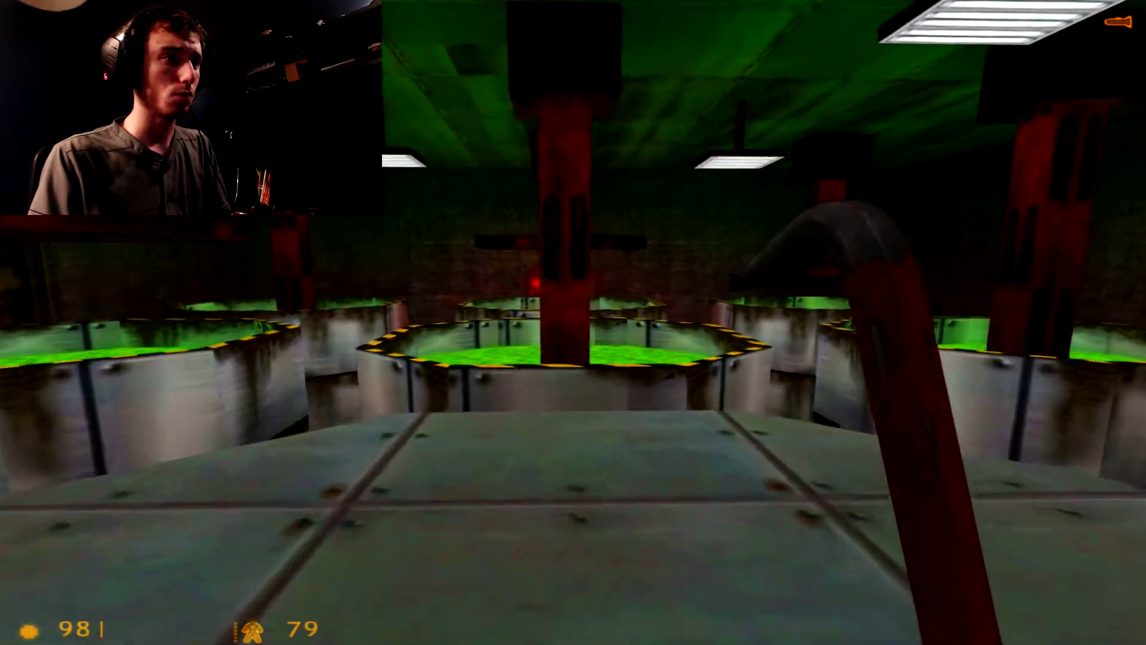
pyautogui.press('w')
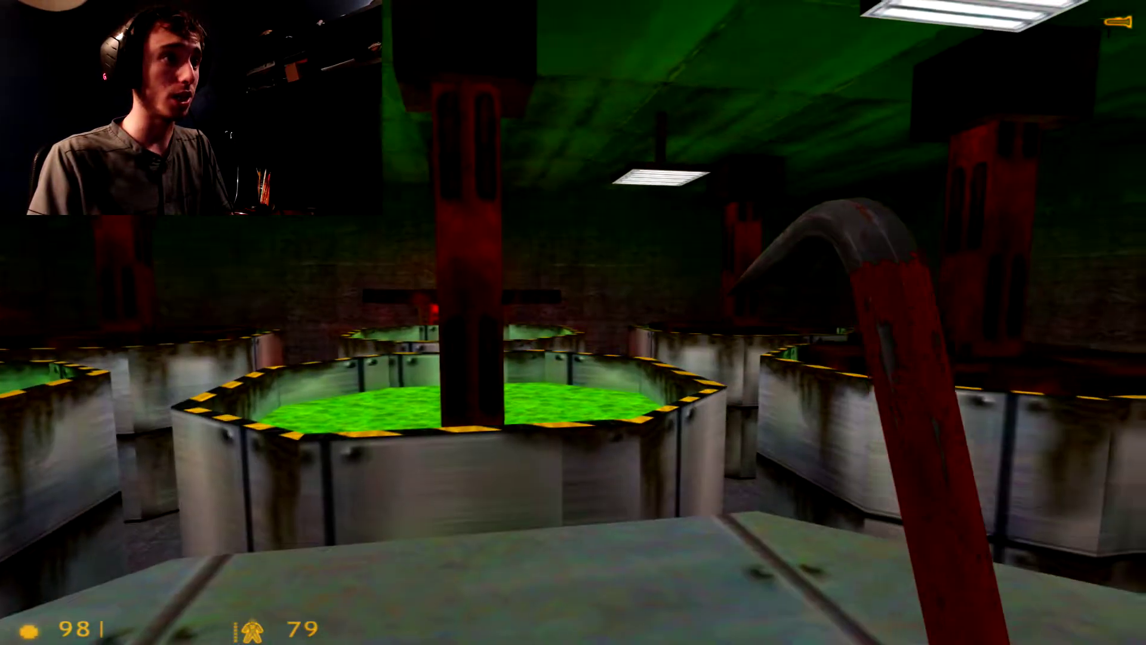
pyautogui.press('w')
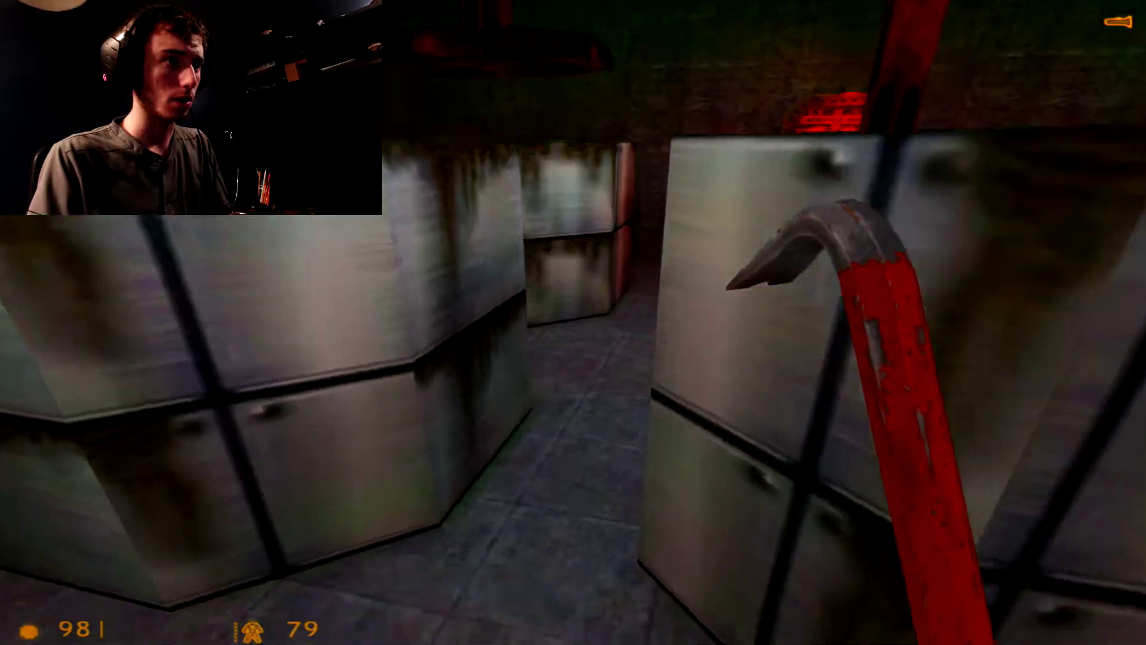
pyautogui.press('w')
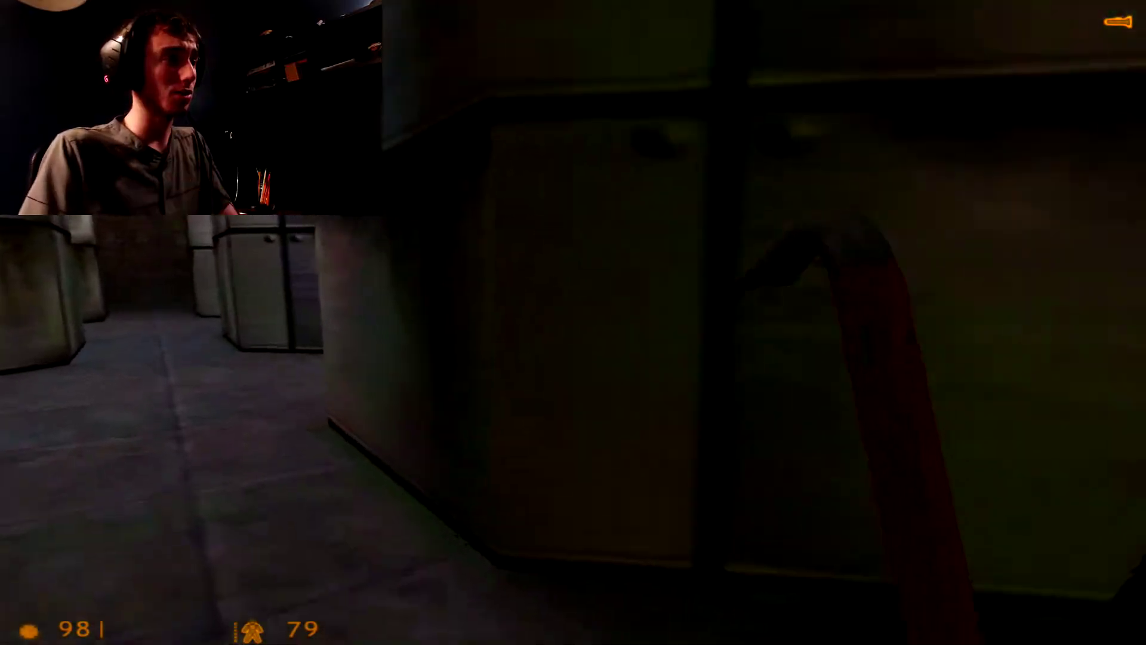
pyautogui.press('w')
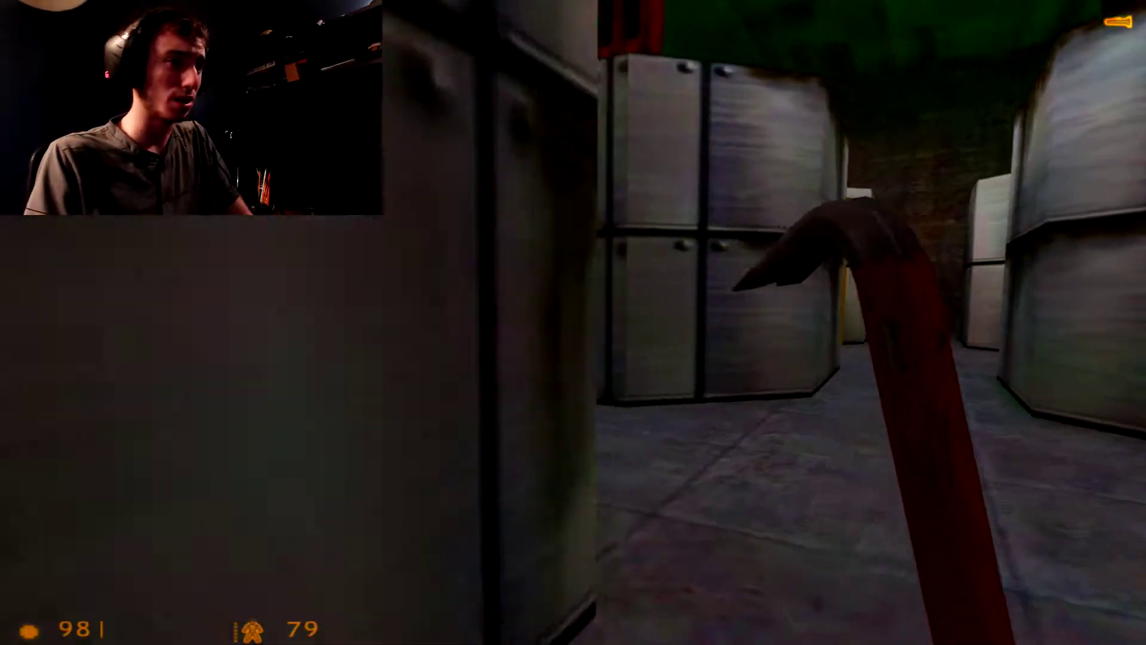
pyautogui.press('w')
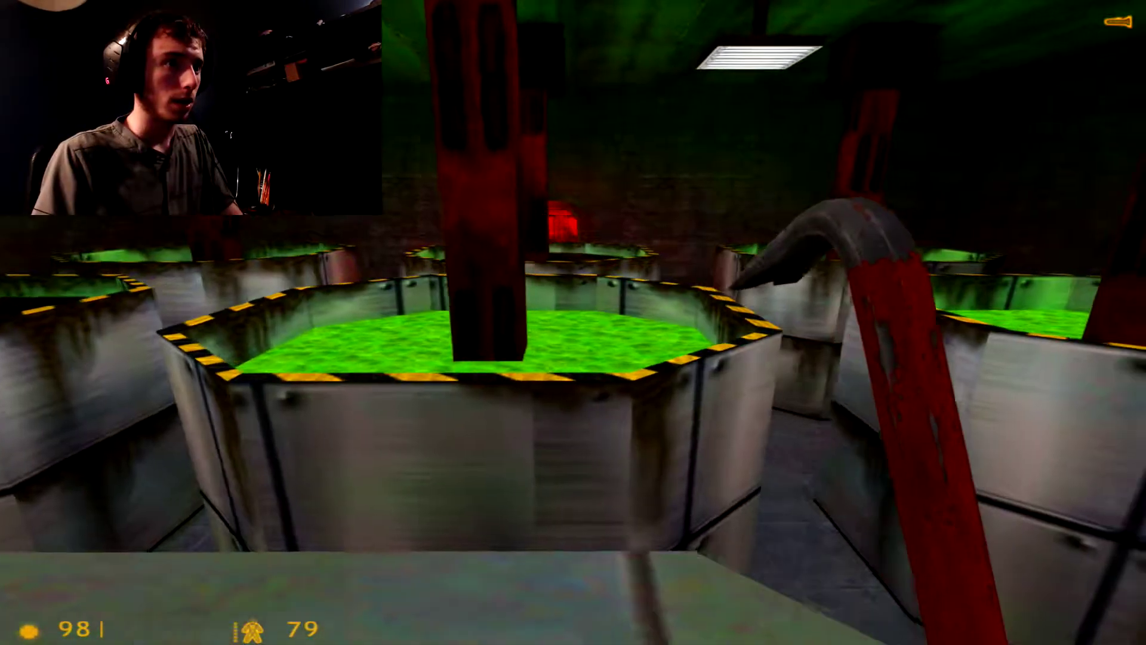
pyautogui.press('w')
pyautogui.press('w')
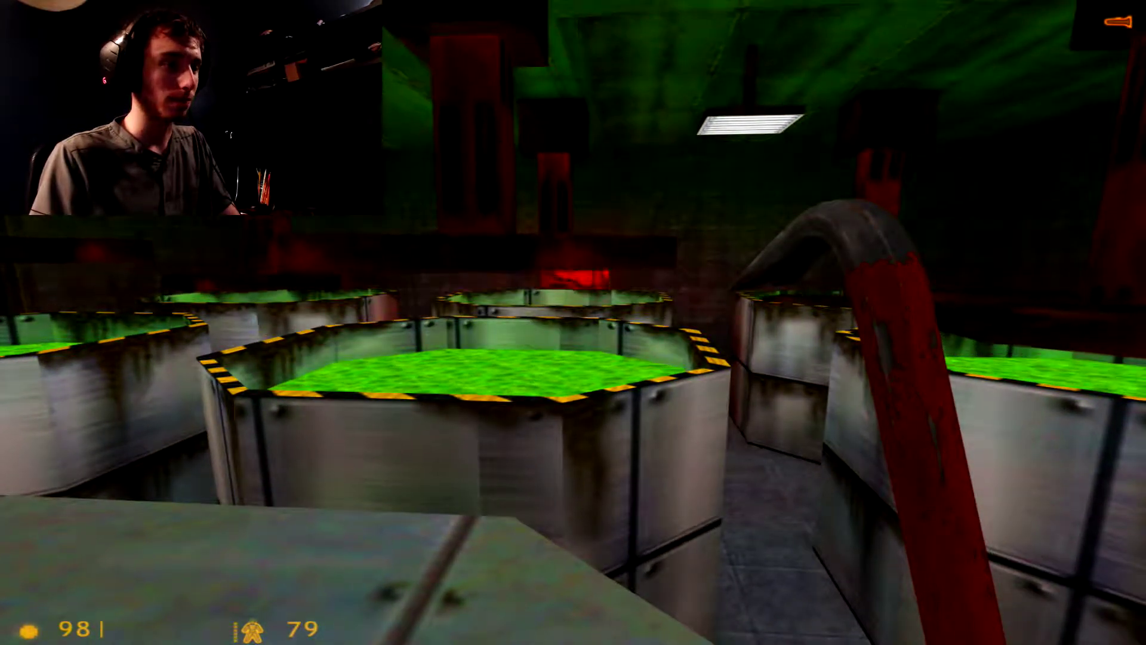
pyautogui.press('w')
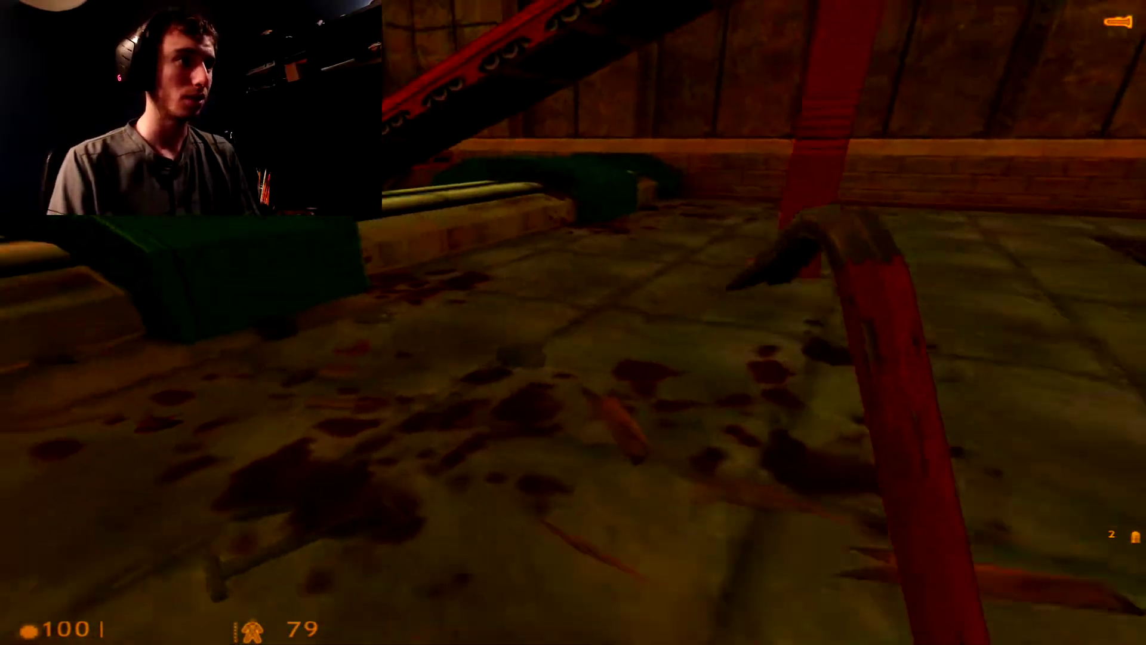
pyautogui.press('w')
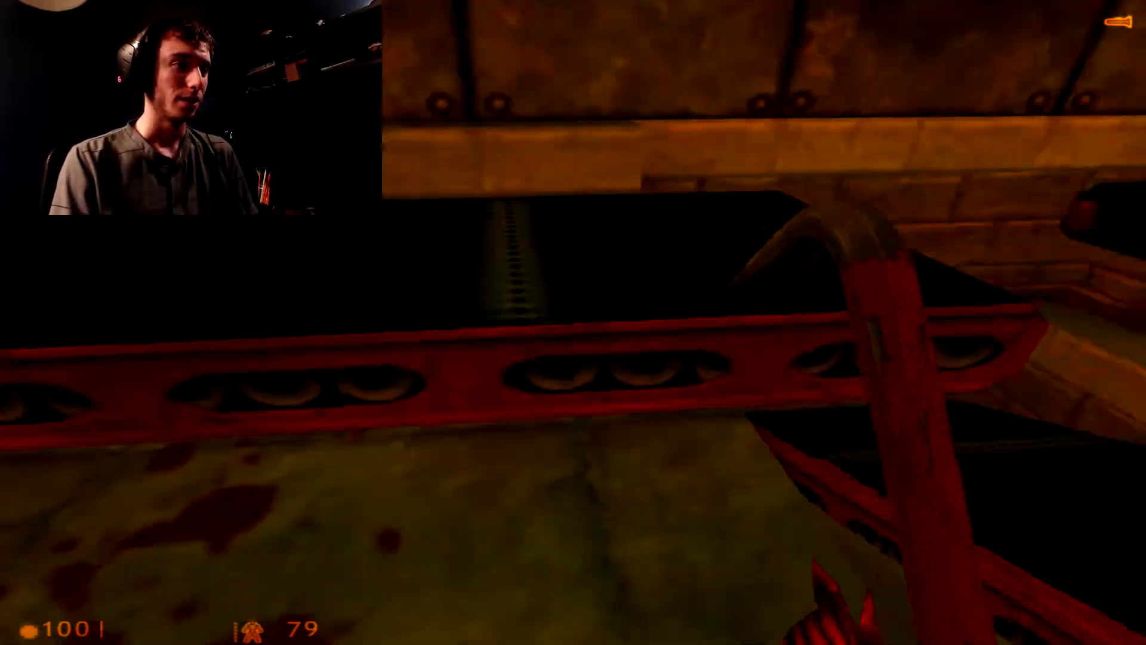
pyautogui.press('F6')
pyautogui.press('w')
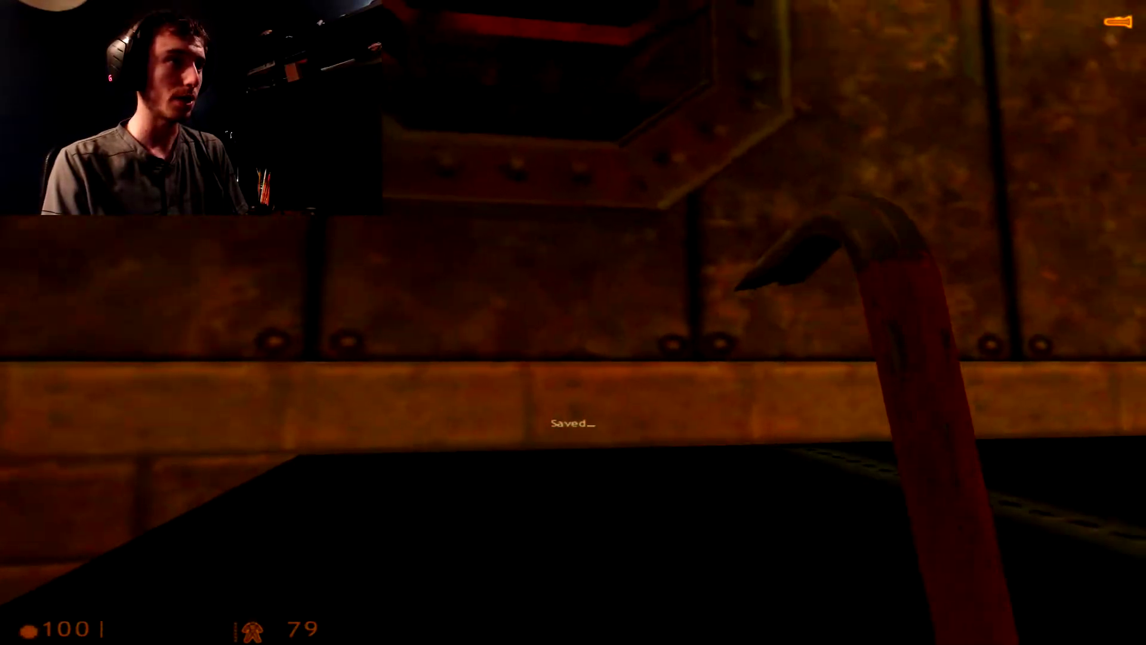
pyautogui.press('w')
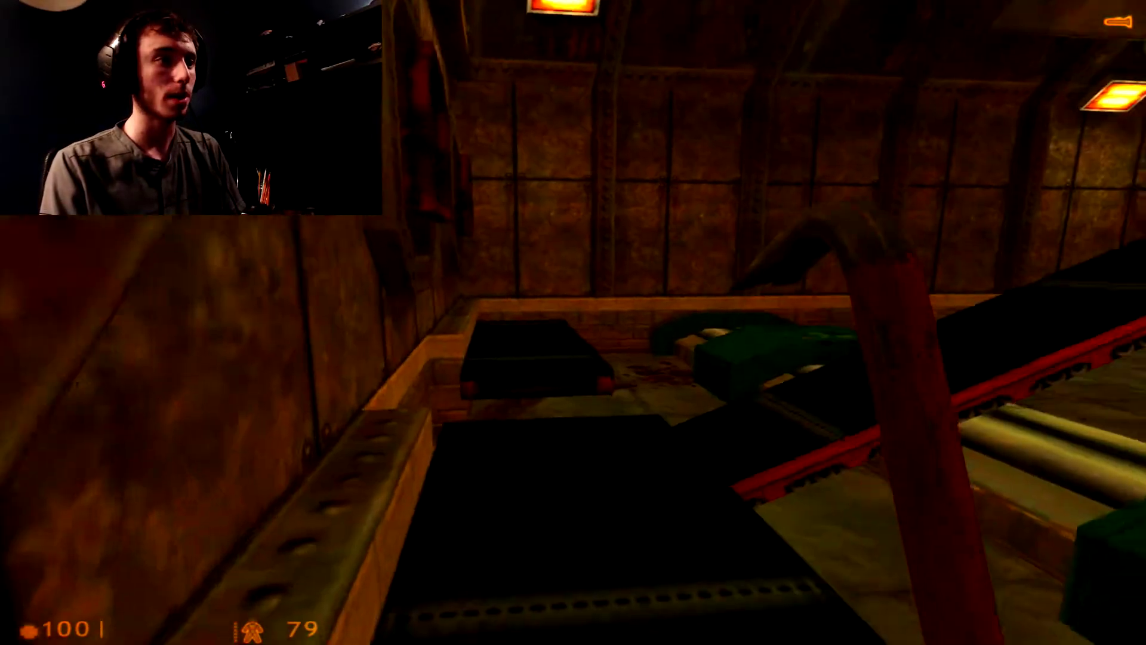
pyautogui.press('w')
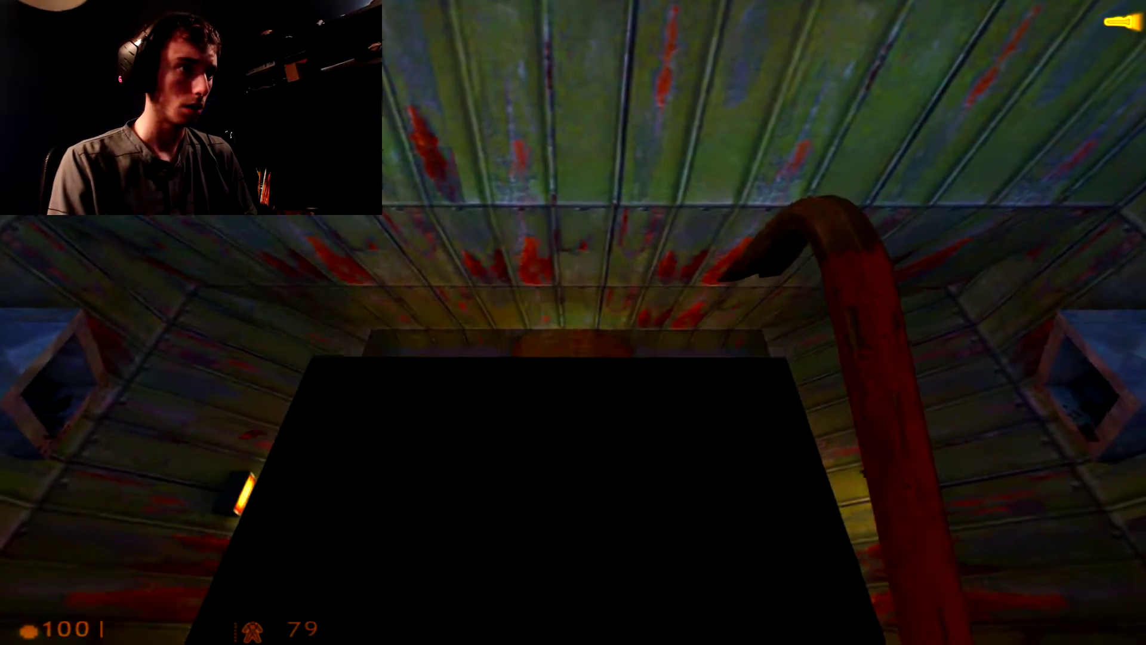
pyautogui.press('w')
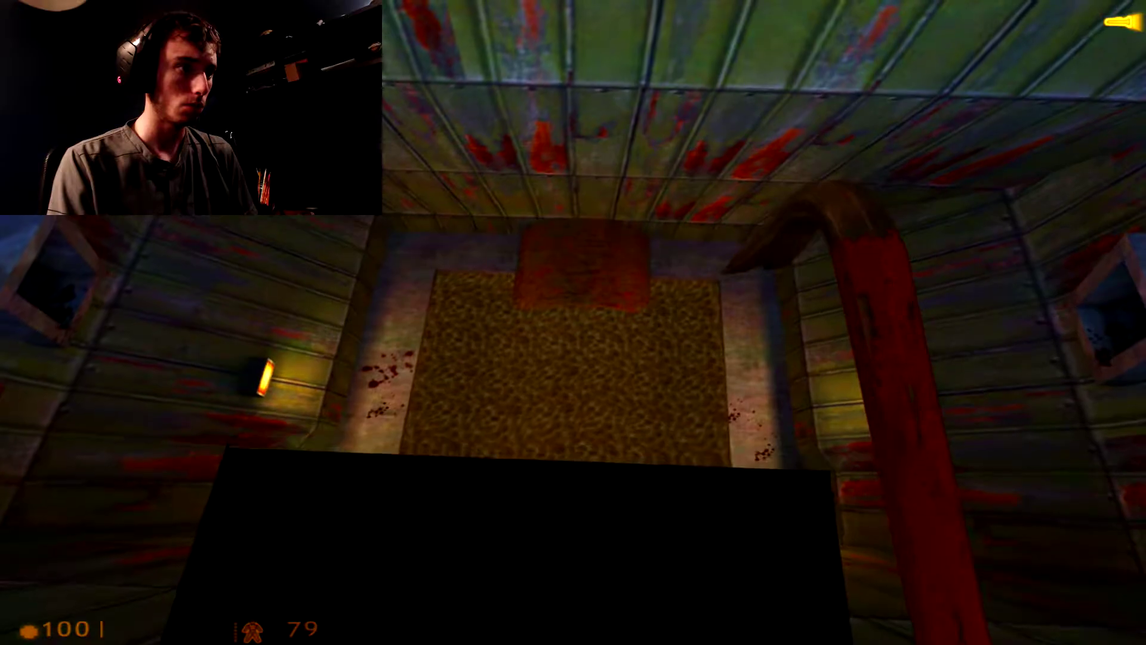
pyautogui.press('w')
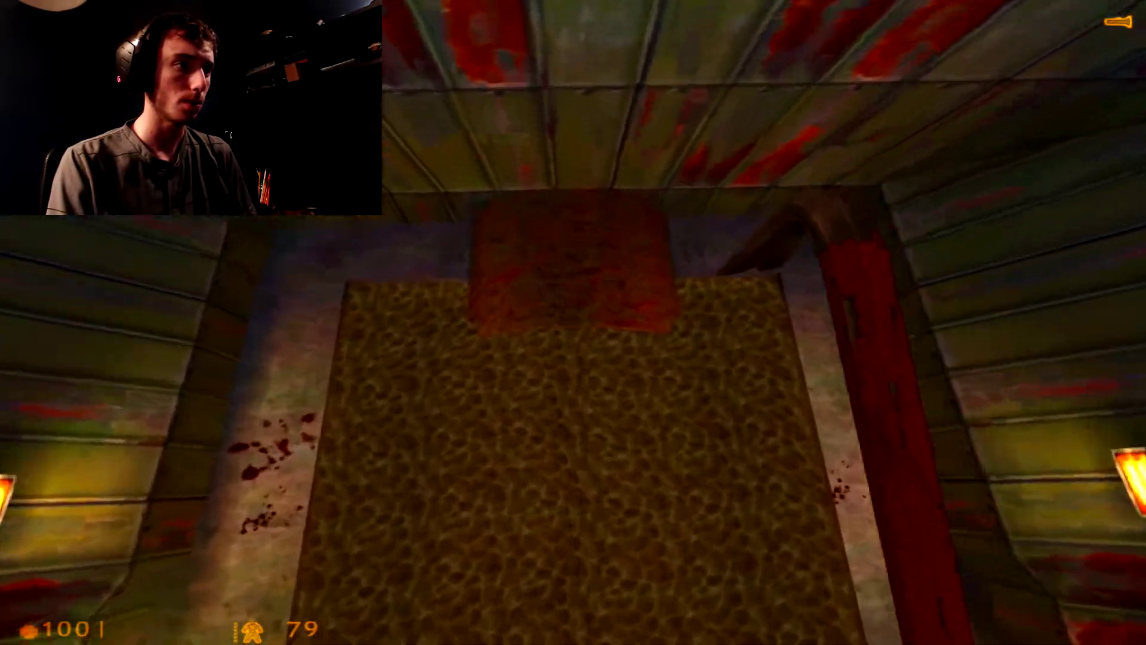
pyautogui.press('w')
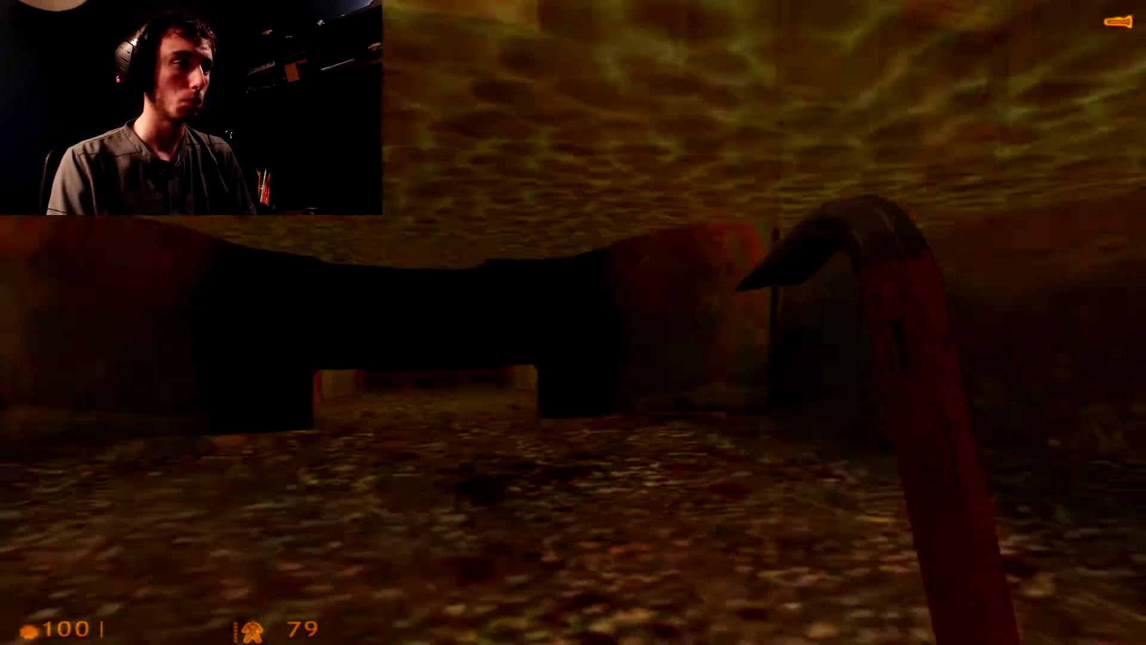
pyautogui.press('w')
pyautogui.press('w')
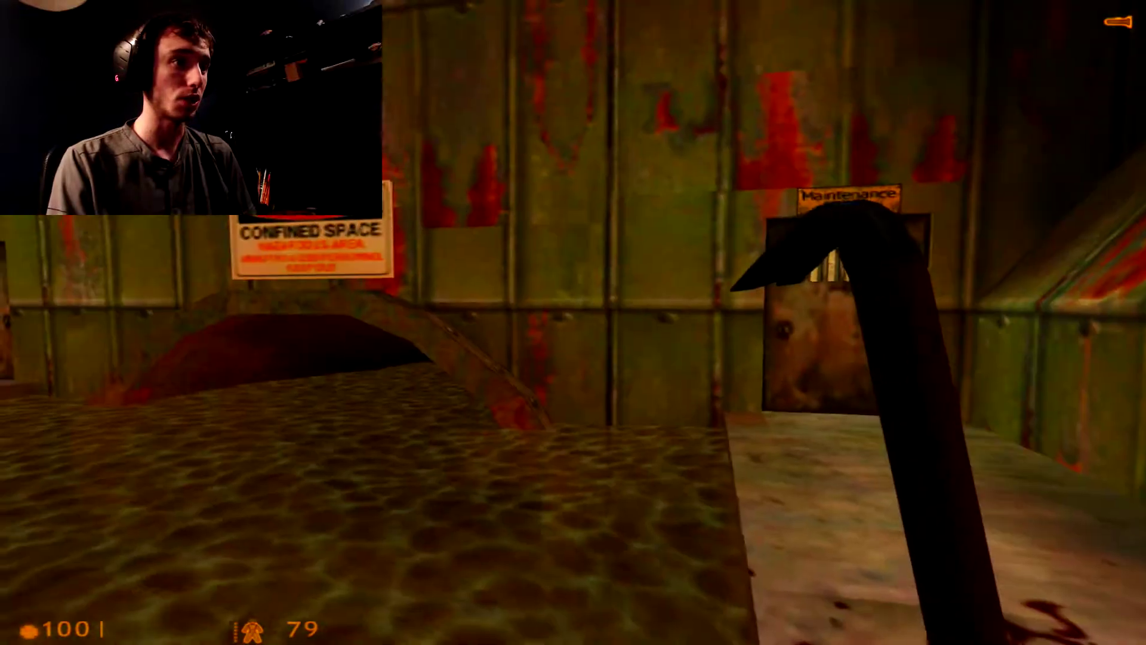
pyautogui.press('w')
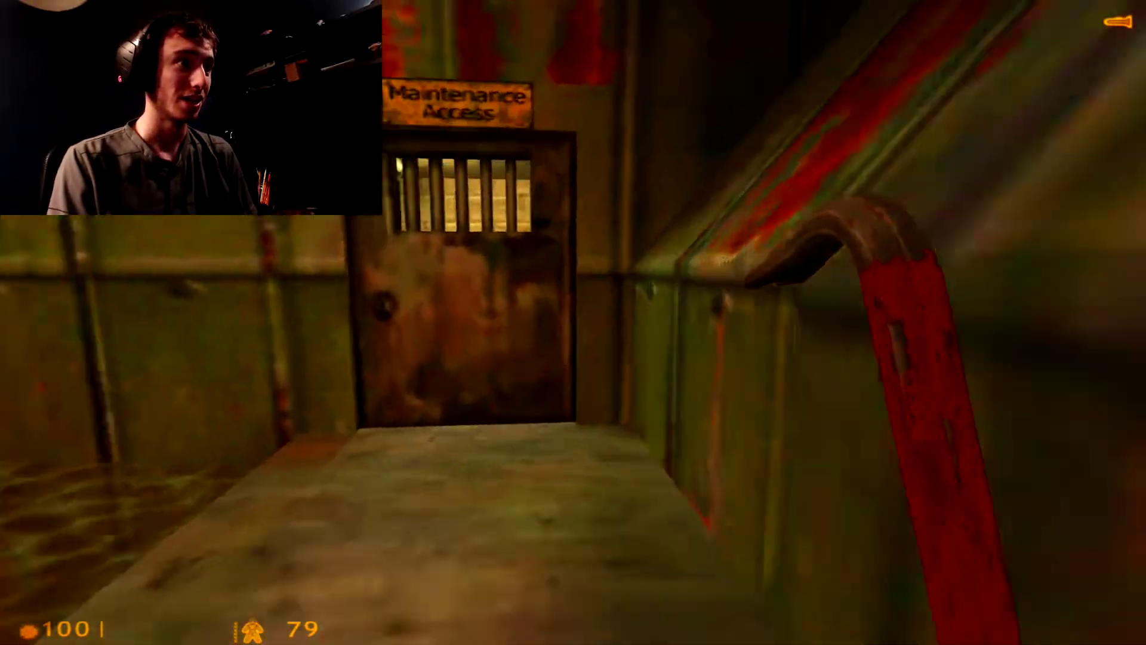
pyautogui.press('w')
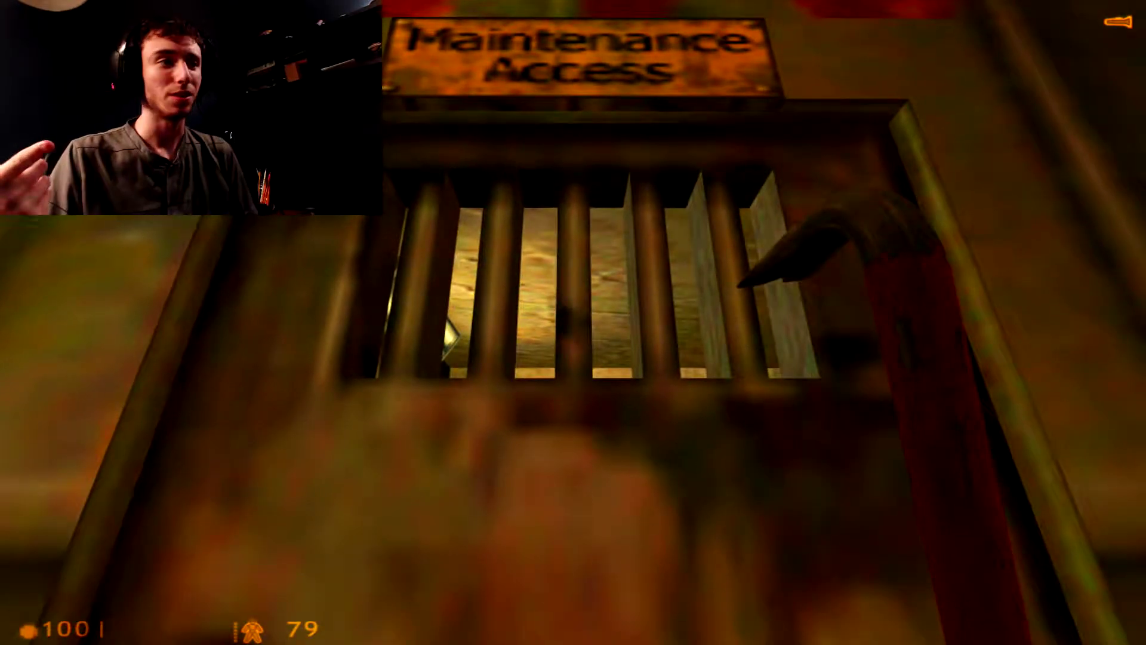
pyautogui.press('s')
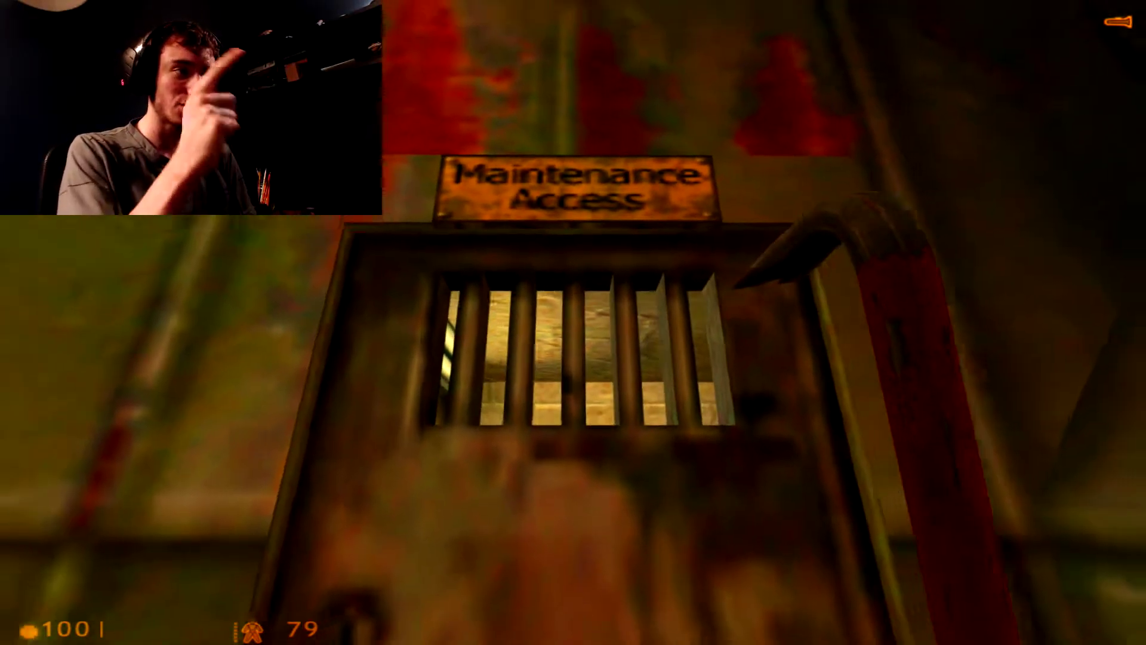
pyautogui.press('w')
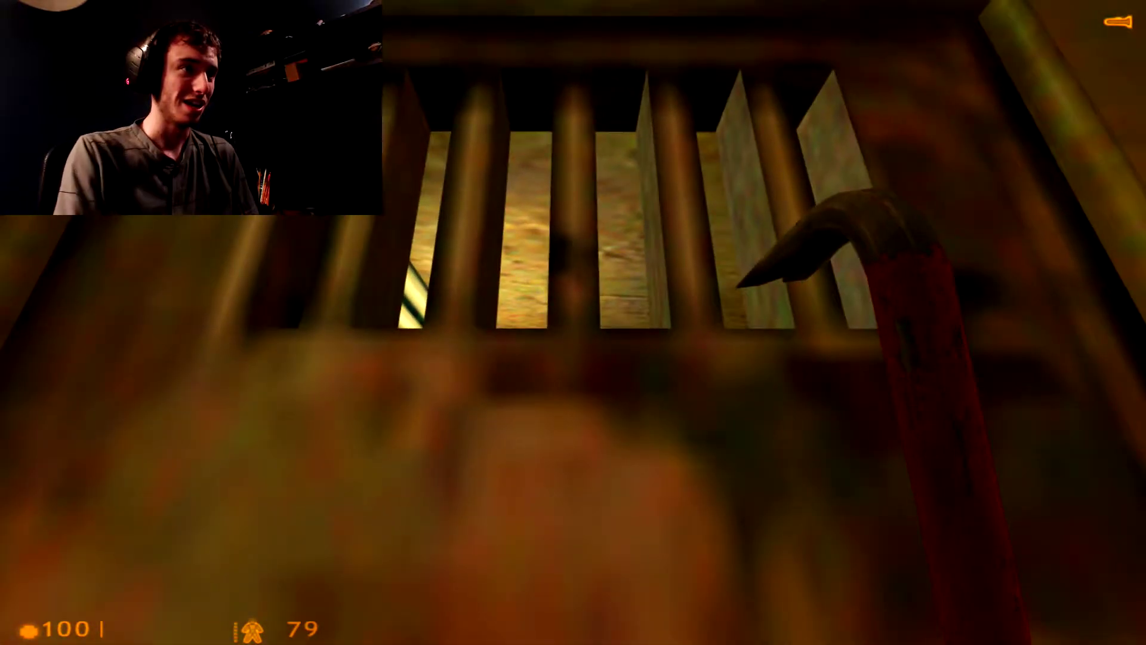
pyautogui.press('w')
pyautogui.press('w')
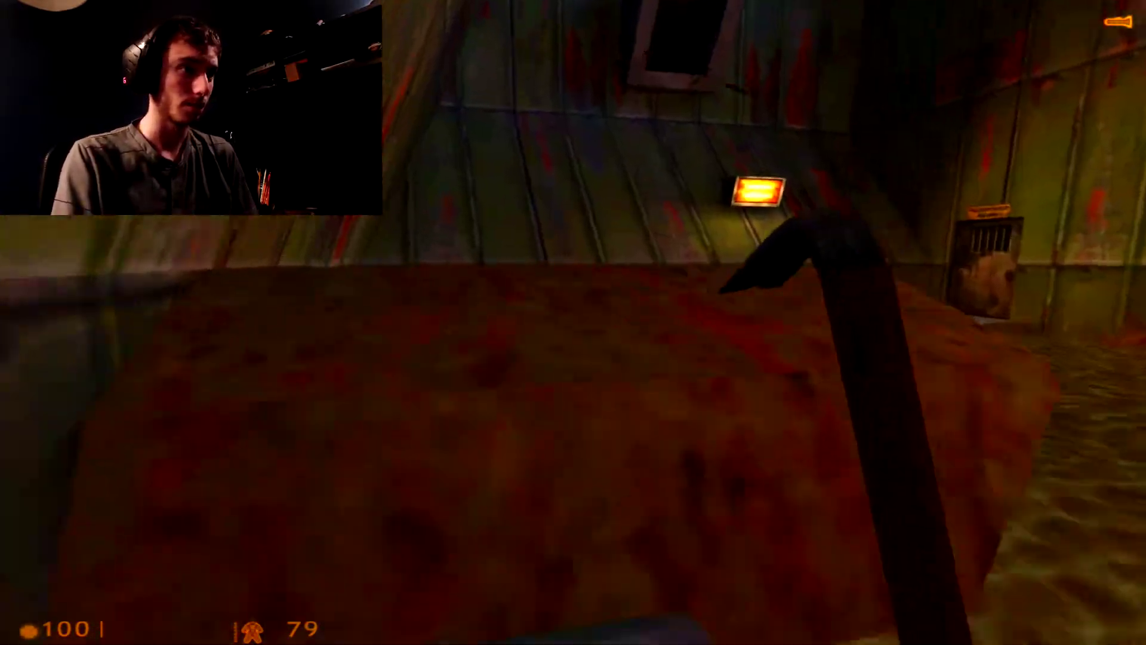
pyautogui.press('w')
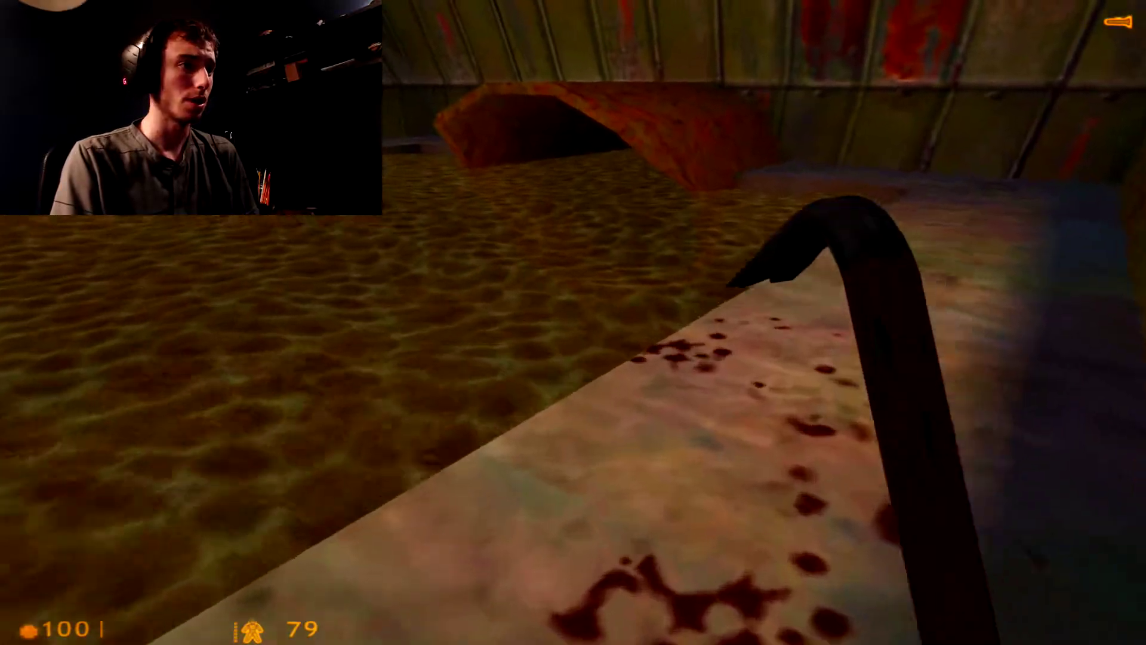
pyautogui.click(574, 322)
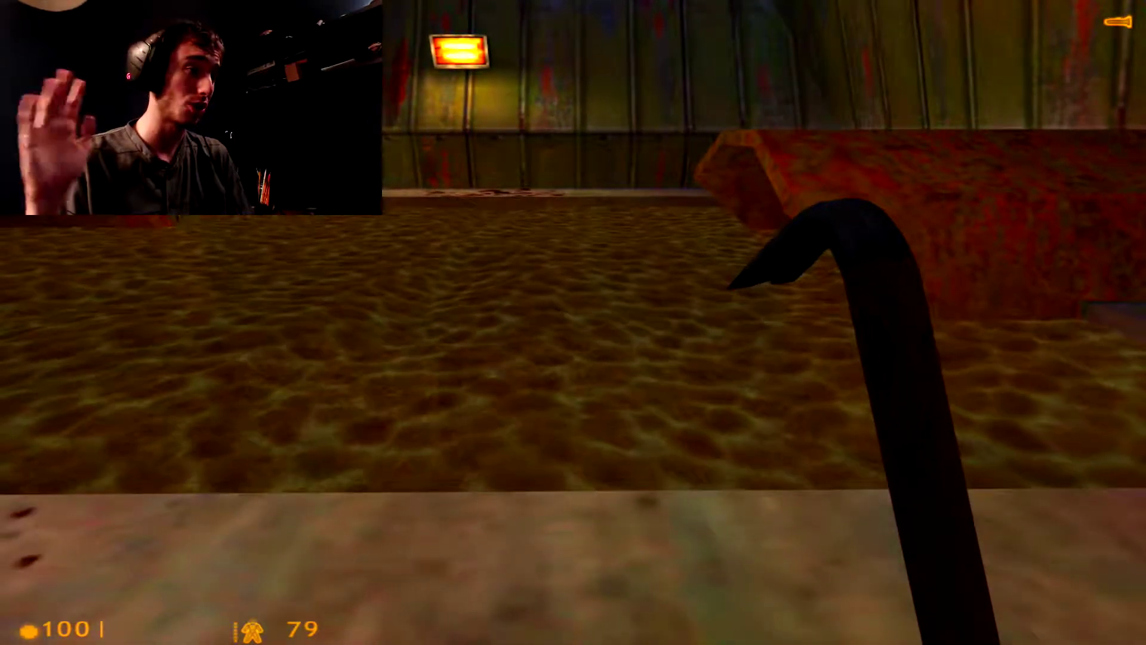
pyautogui.press('w')
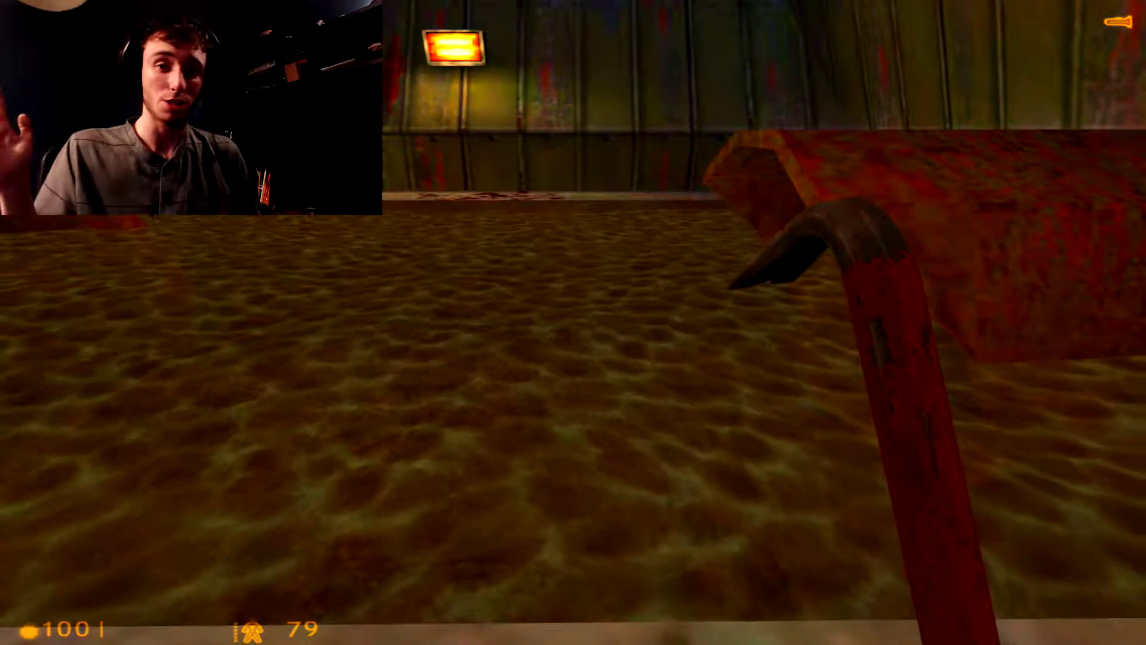
pyautogui.press('w')
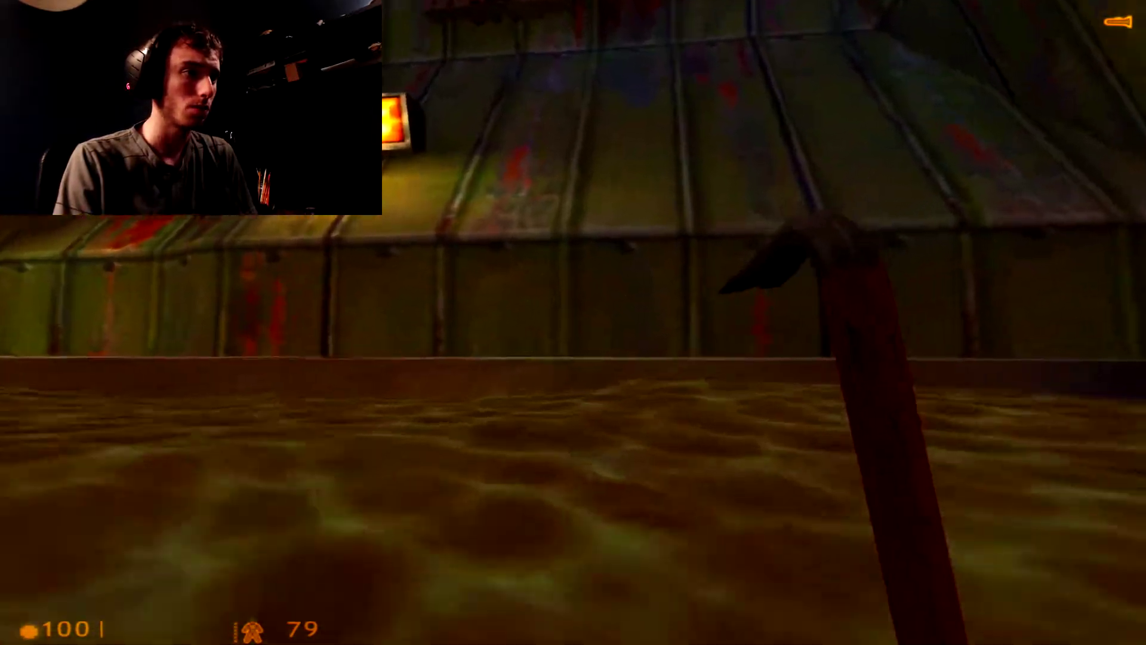
pyautogui.press('w')
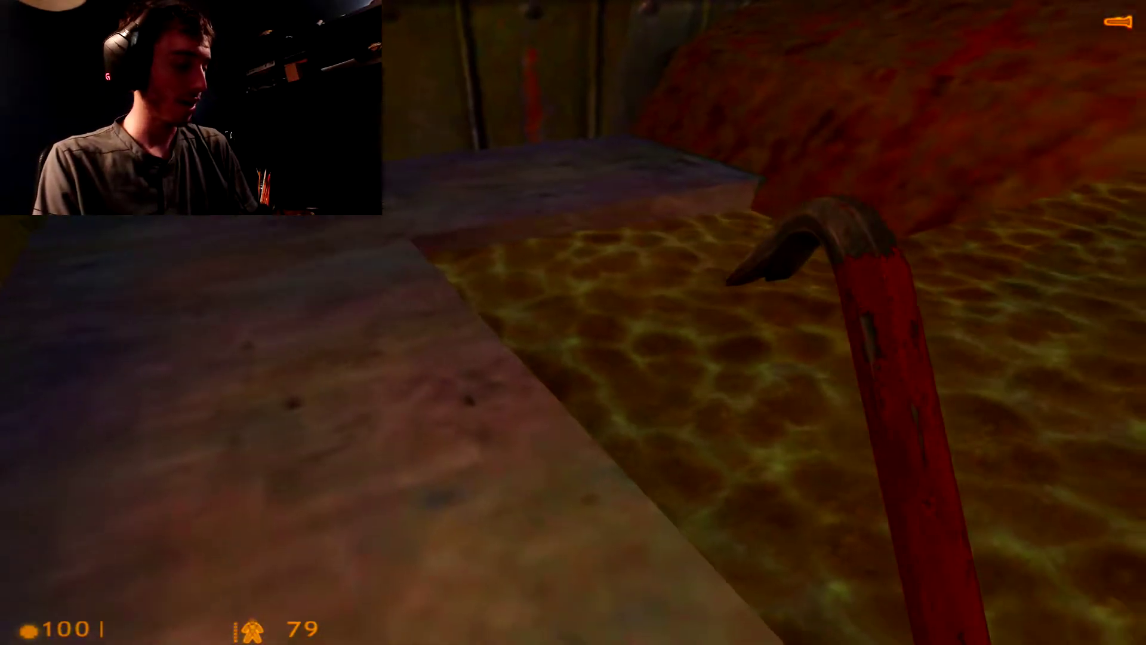
pyautogui.press('w')
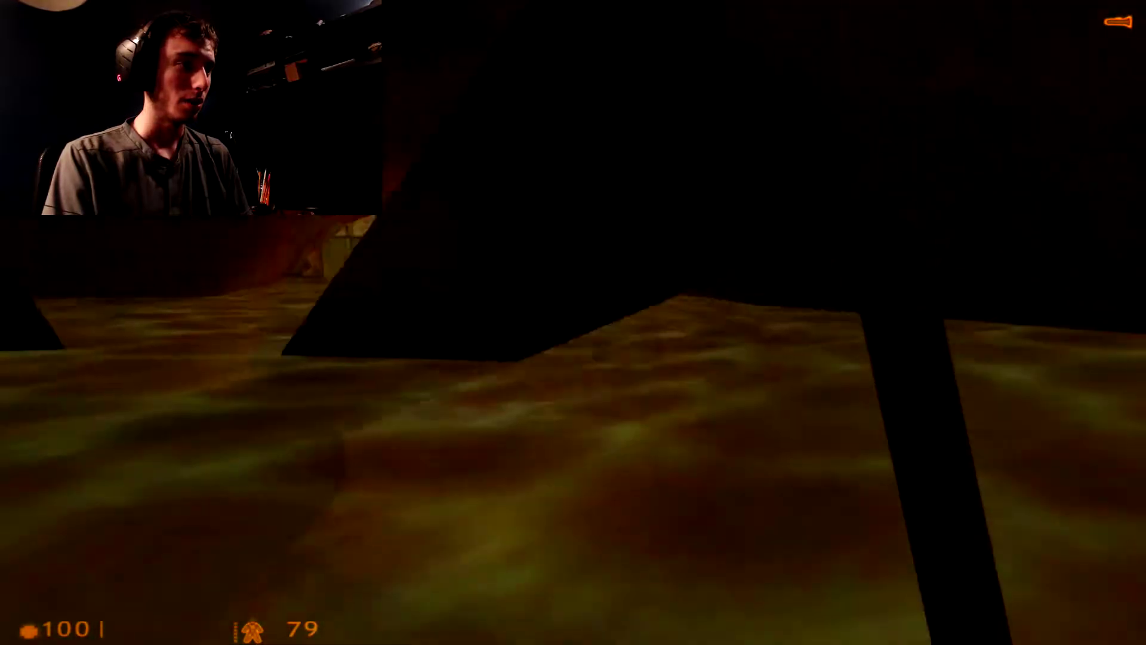
pyautogui.press('w')
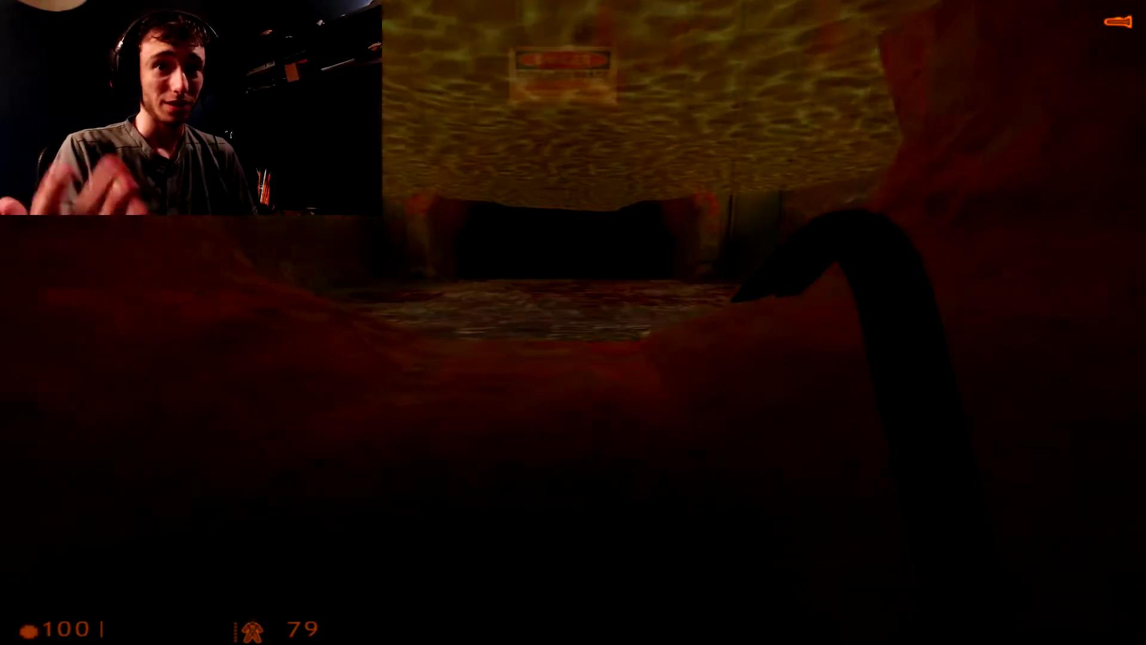
pyautogui.press('w')
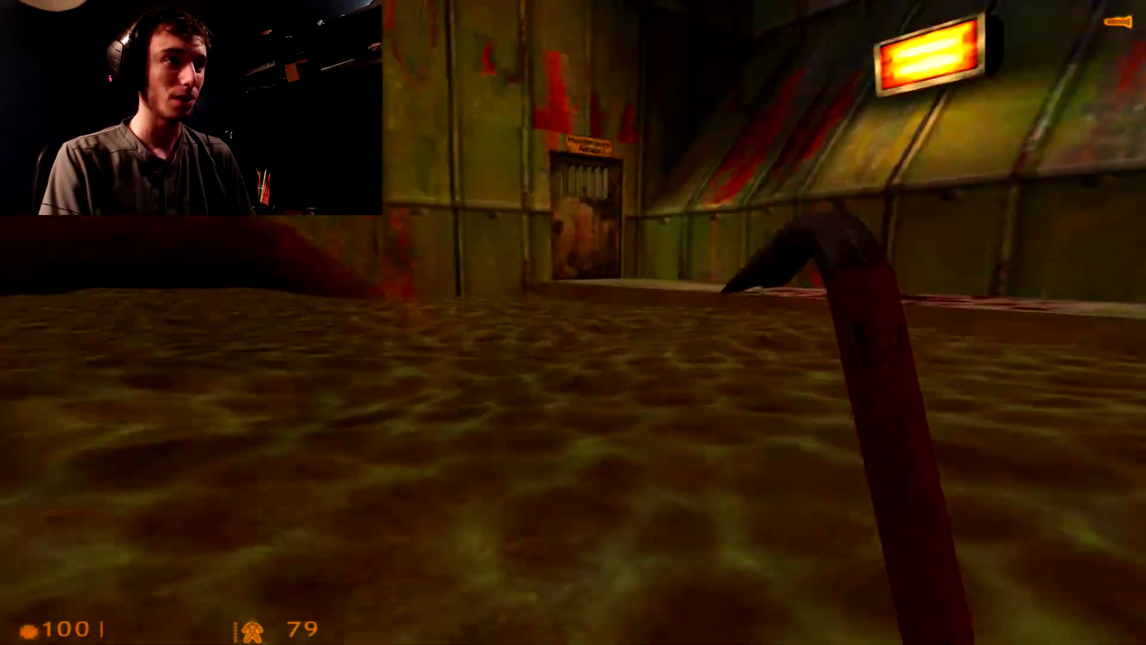
pyautogui.press('w')
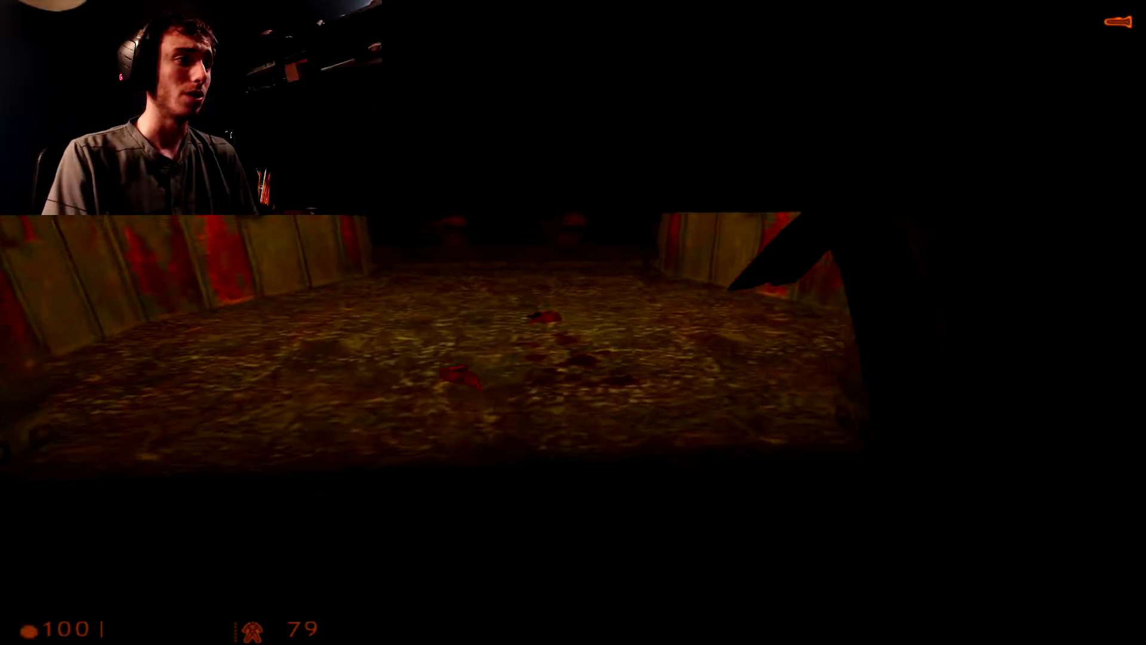
pyautogui.press('w')
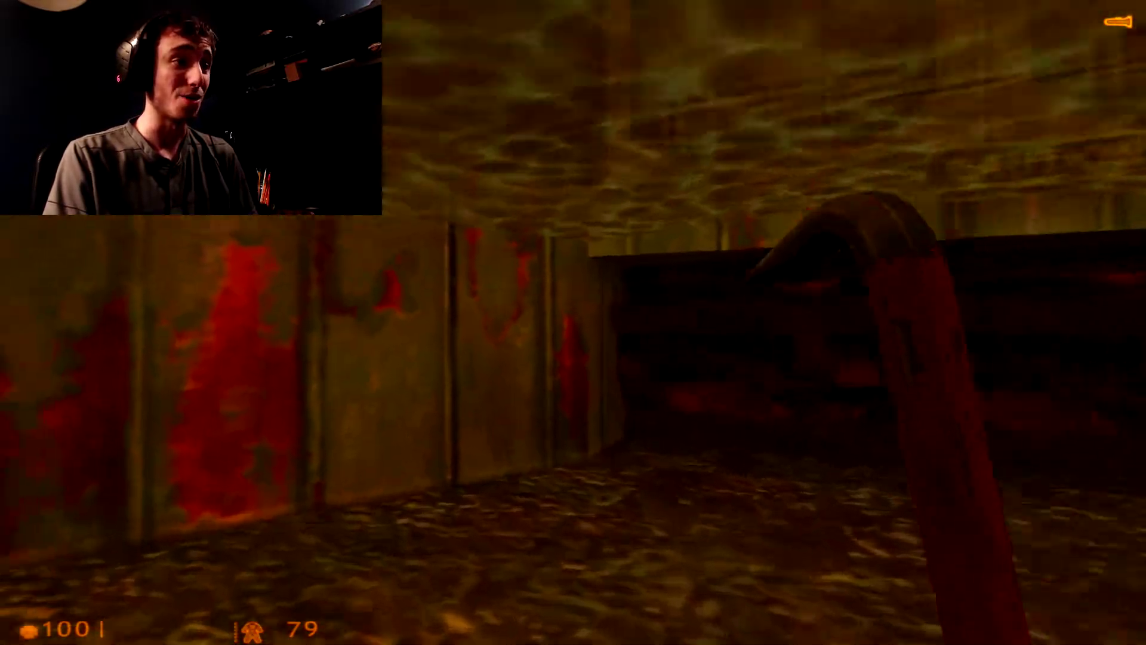
pyautogui.press('w')
pyautogui.press('w')
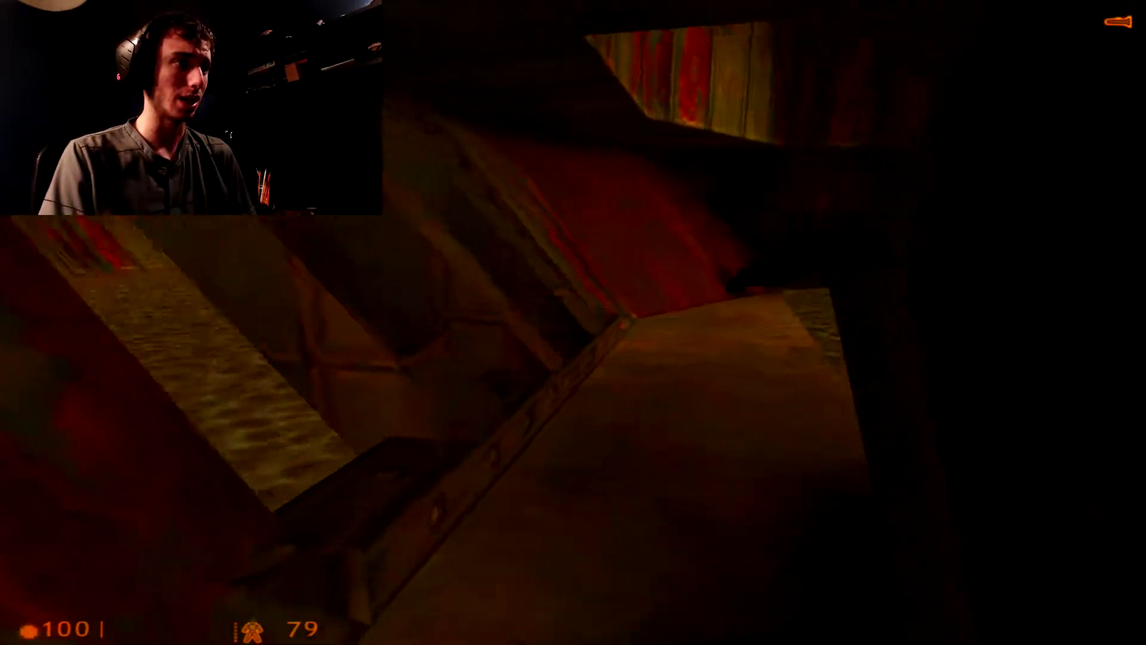
pyautogui.press('w')
pyautogui.press('w')
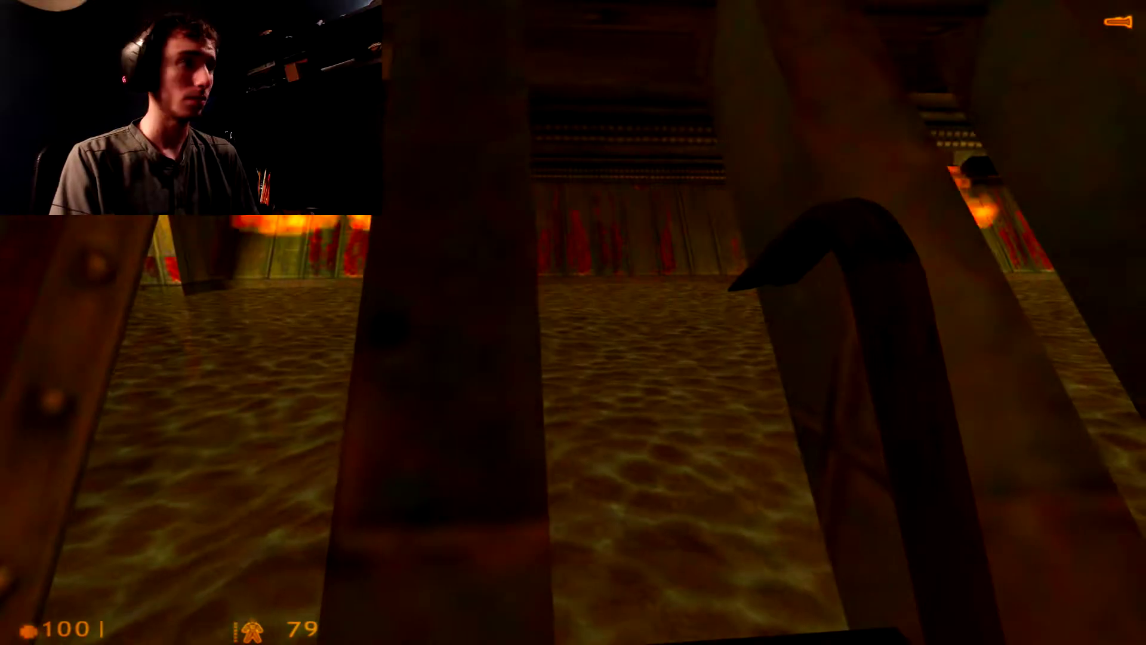
pyautogui.press('w')
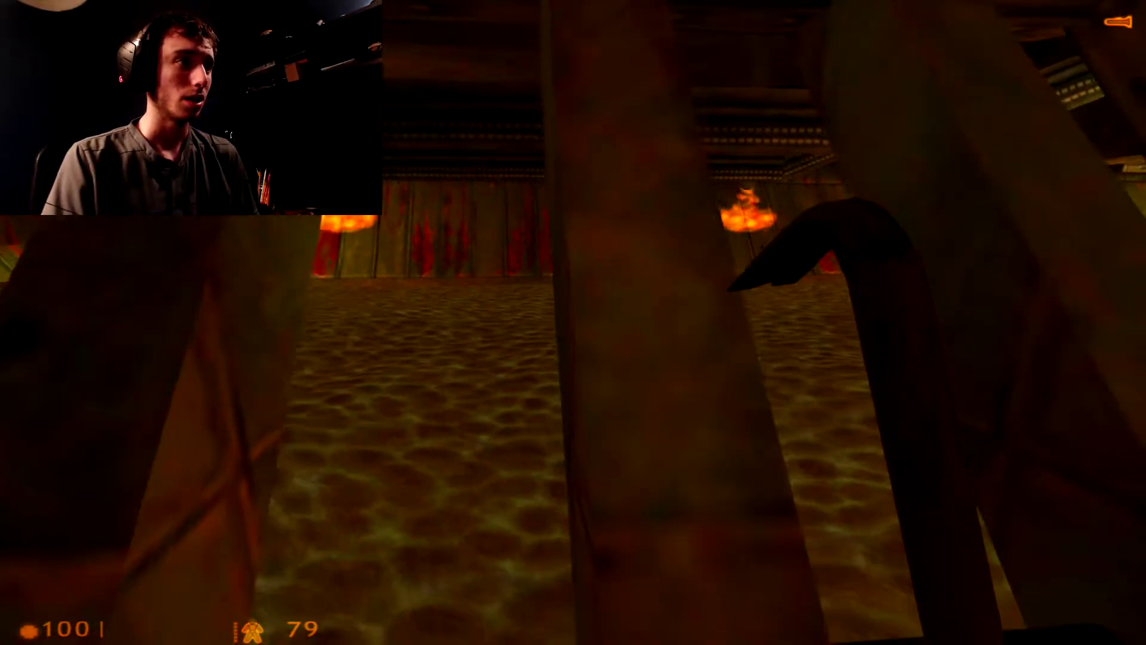
pyautogui.press('w')
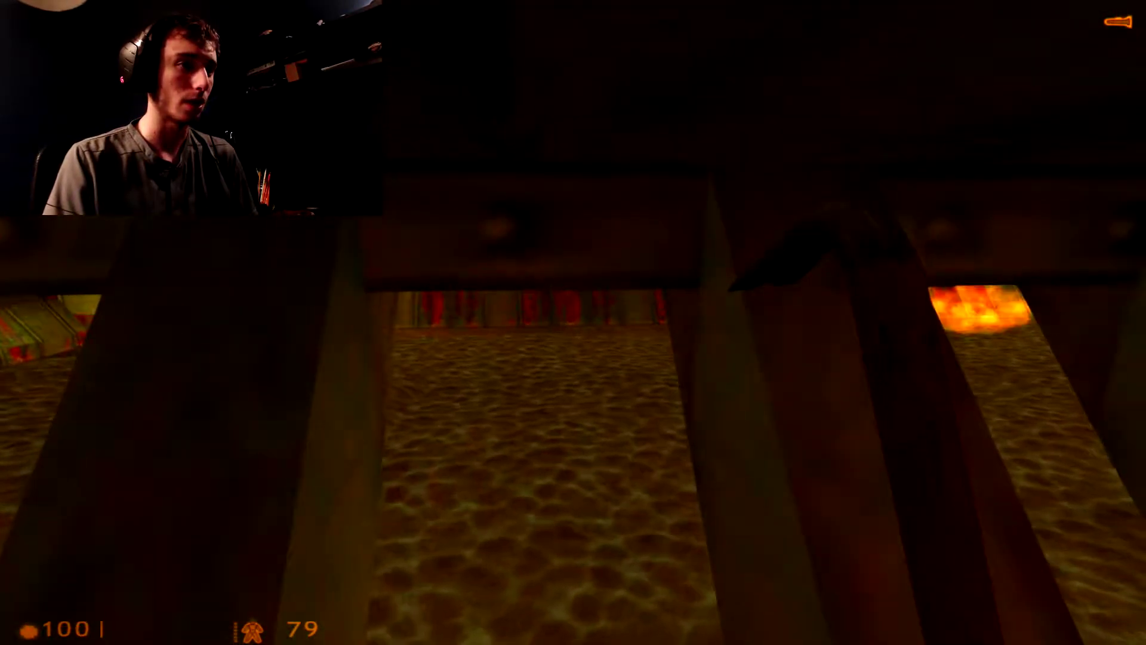
pyautogui.press('w')
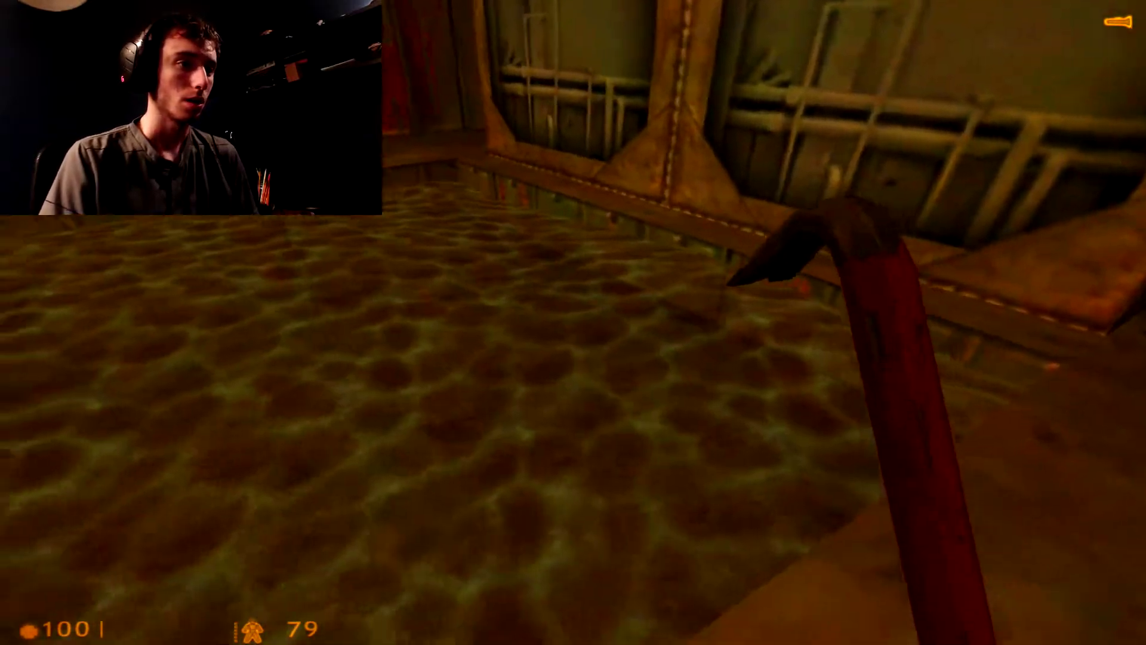
pyautogui.press('w')
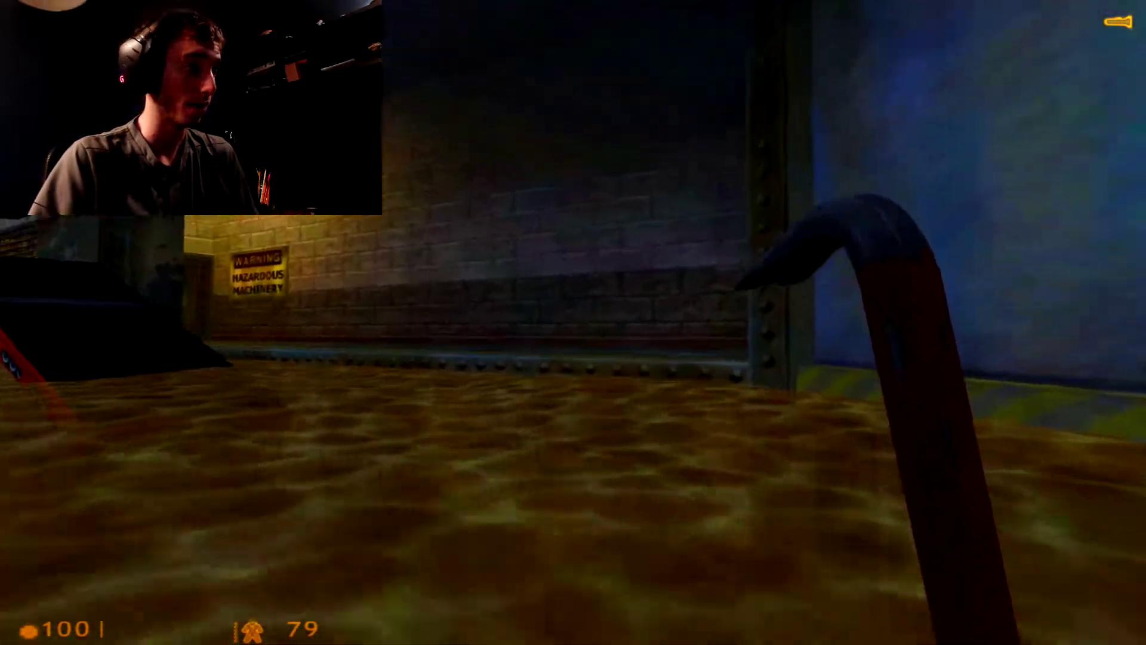
pyautogui.press('q')
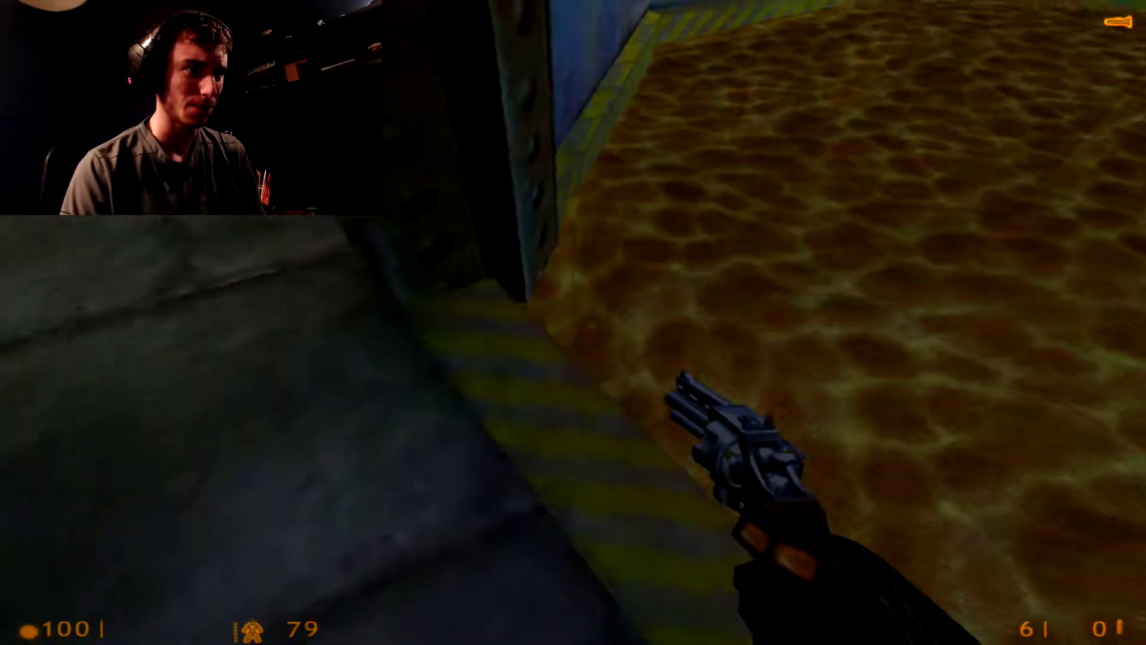
pyautogui.click(574, 323)
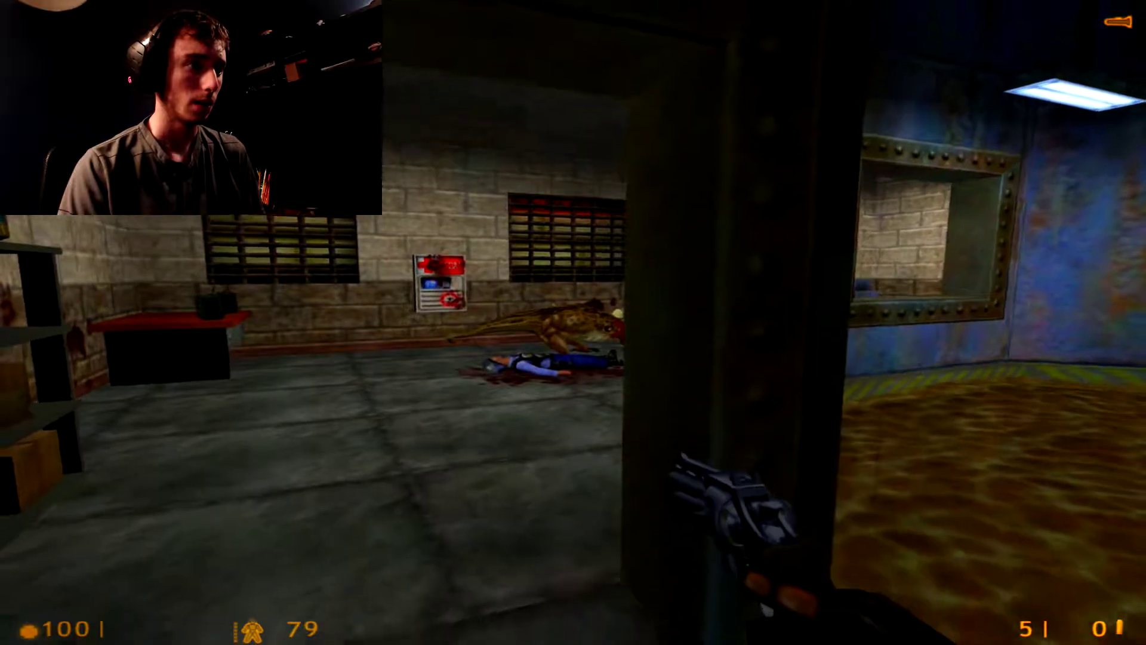
pyautogui.click(573, 323)
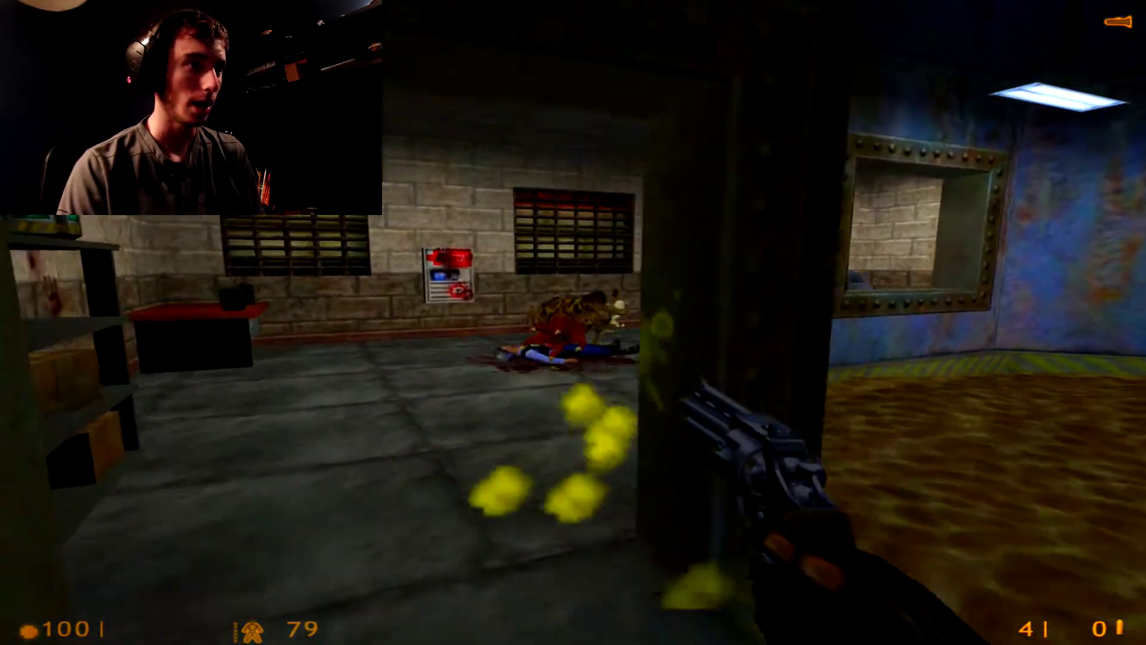
pyautogui.click(573, 322)
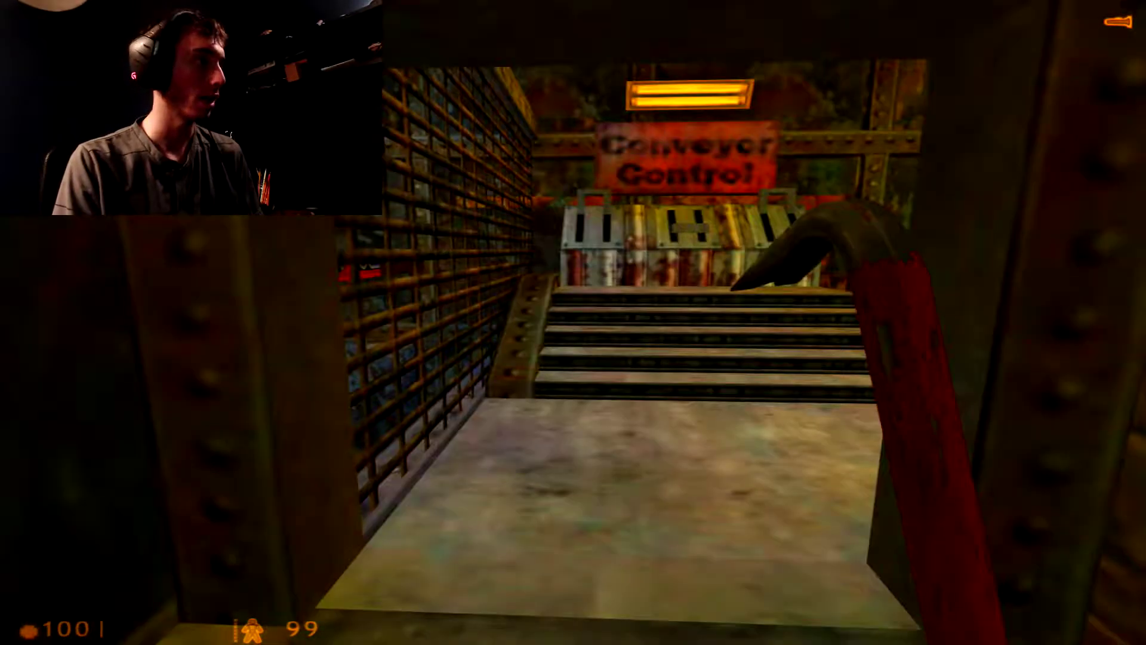
pyautogui.press('2')
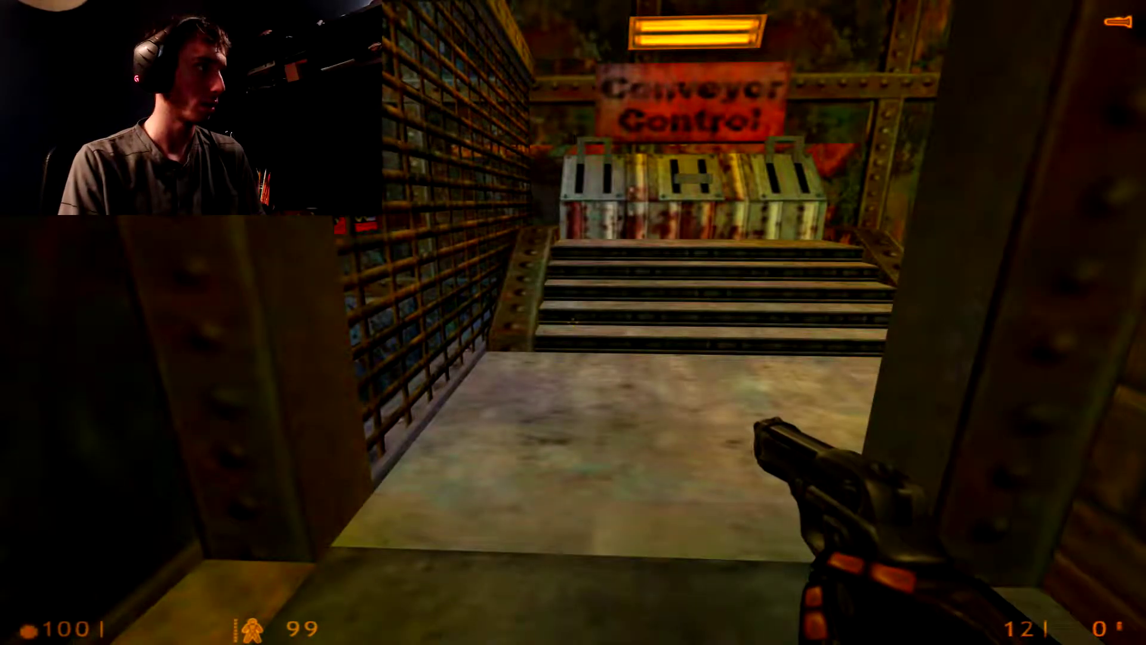
pyautogui.press('w')
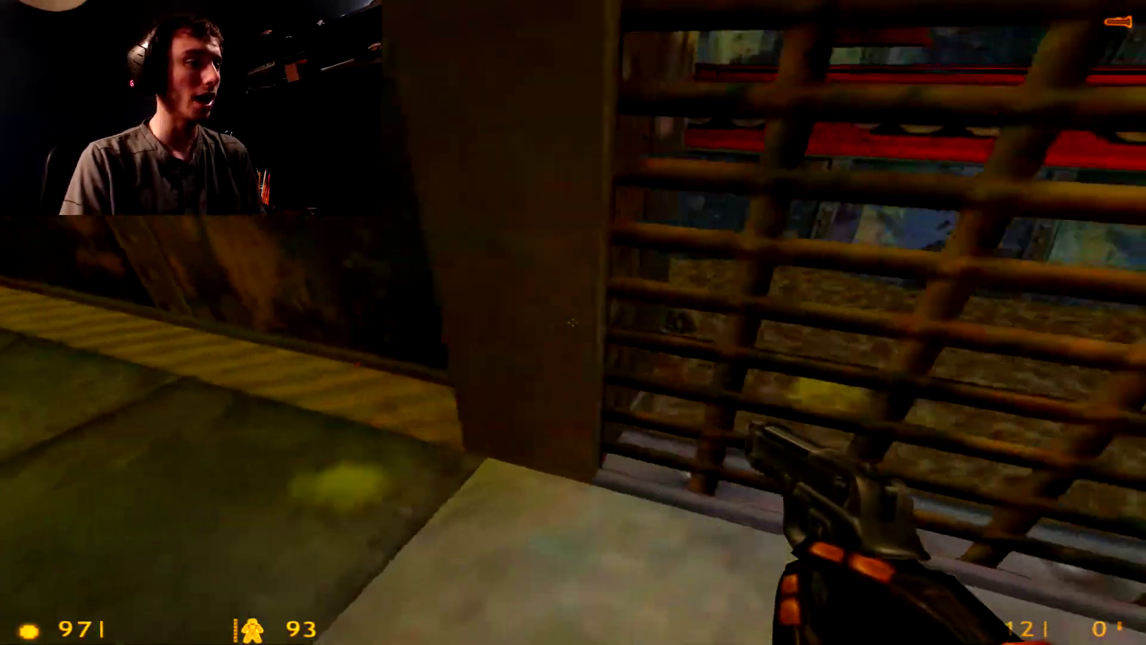
pyautogui.press('w')
pyautogui.click(573, 323)
pyautogui.click(573, 323)
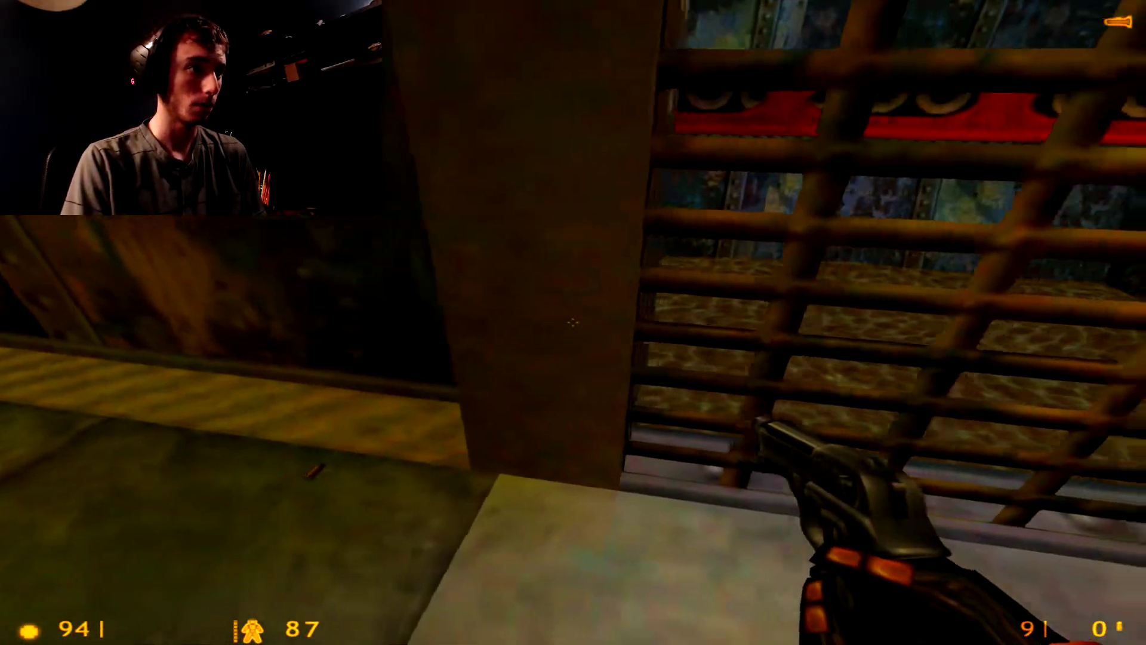
pyautogui.click(573, 323)
pyautogui.press('a')
pyautogui.click(574, 323)
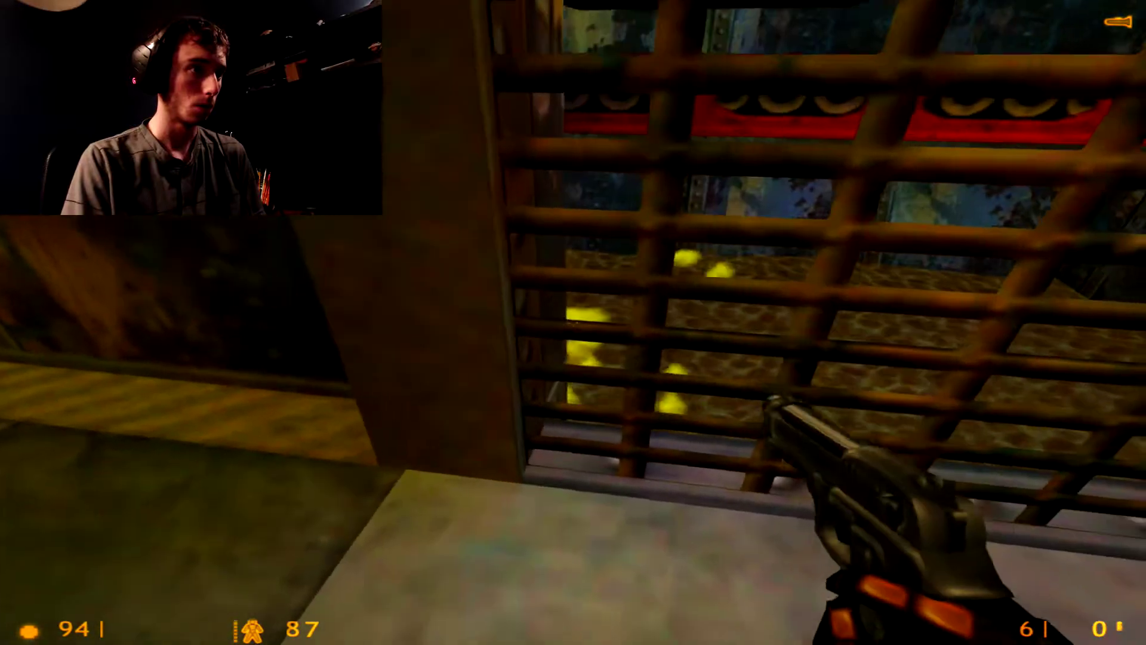
pyautogui.click(574, 323)
pyautogui.press('w')
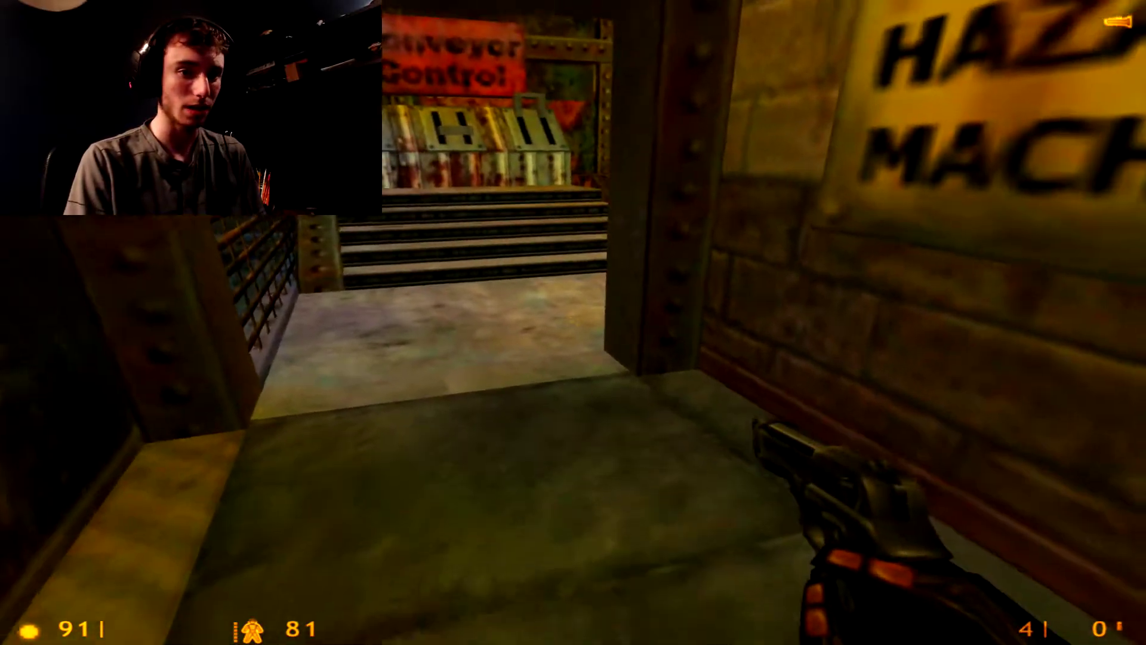
pyautogui.press('w')
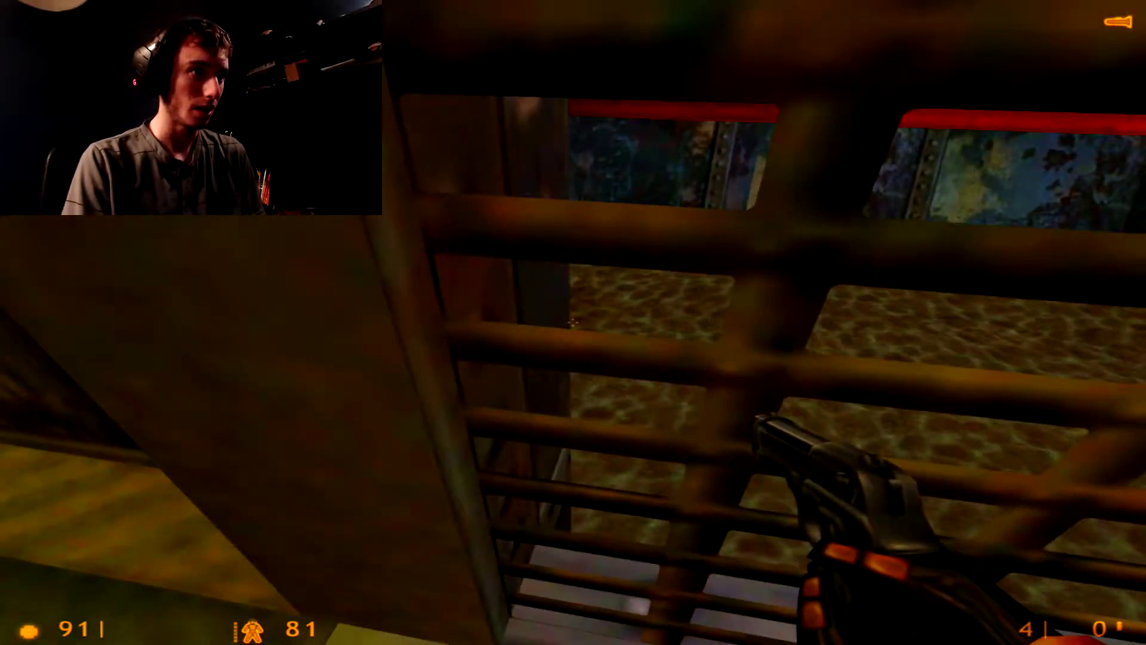
pyautogui.click(573, 322)
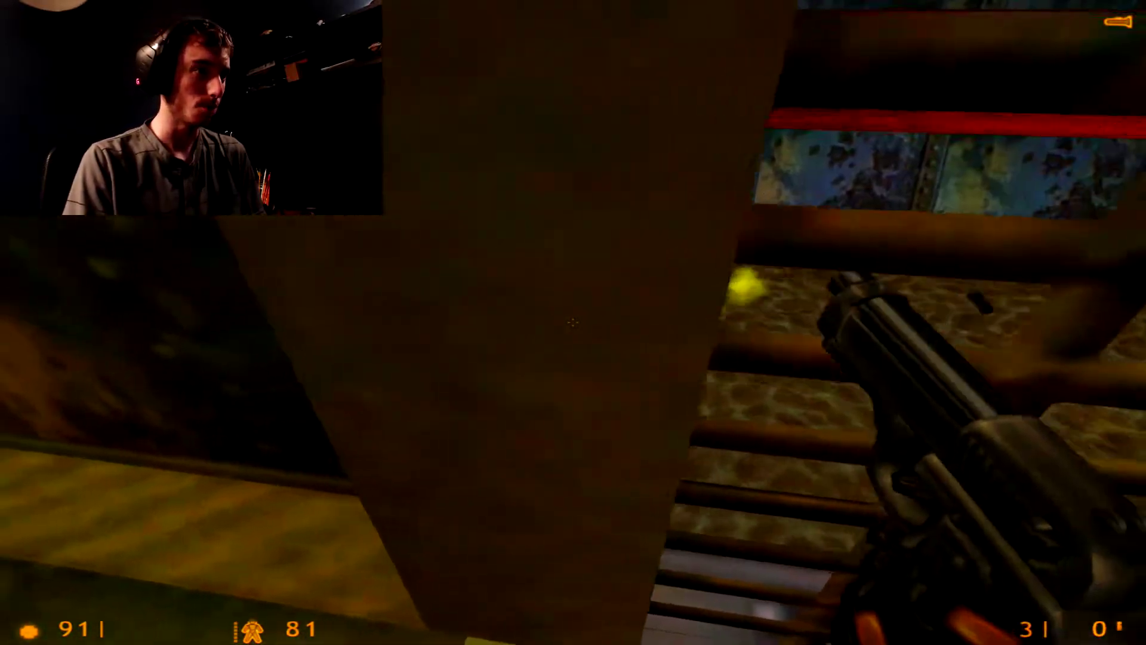
pyautogui.press('w')
pyautogui.press('w')
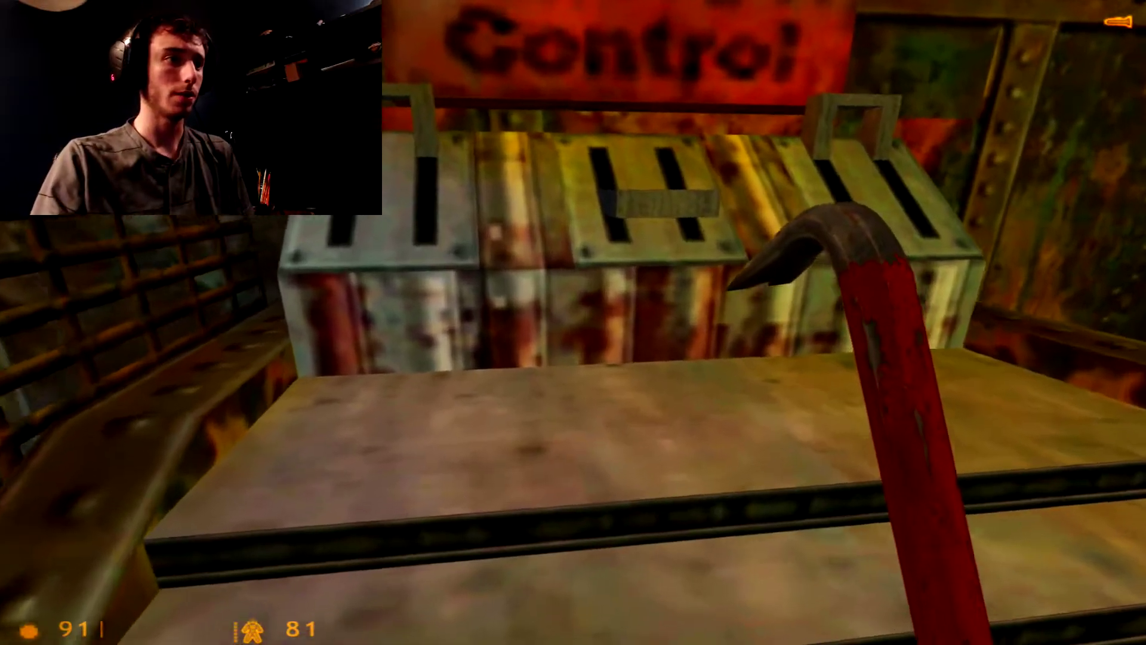
pyautogui.press('w')
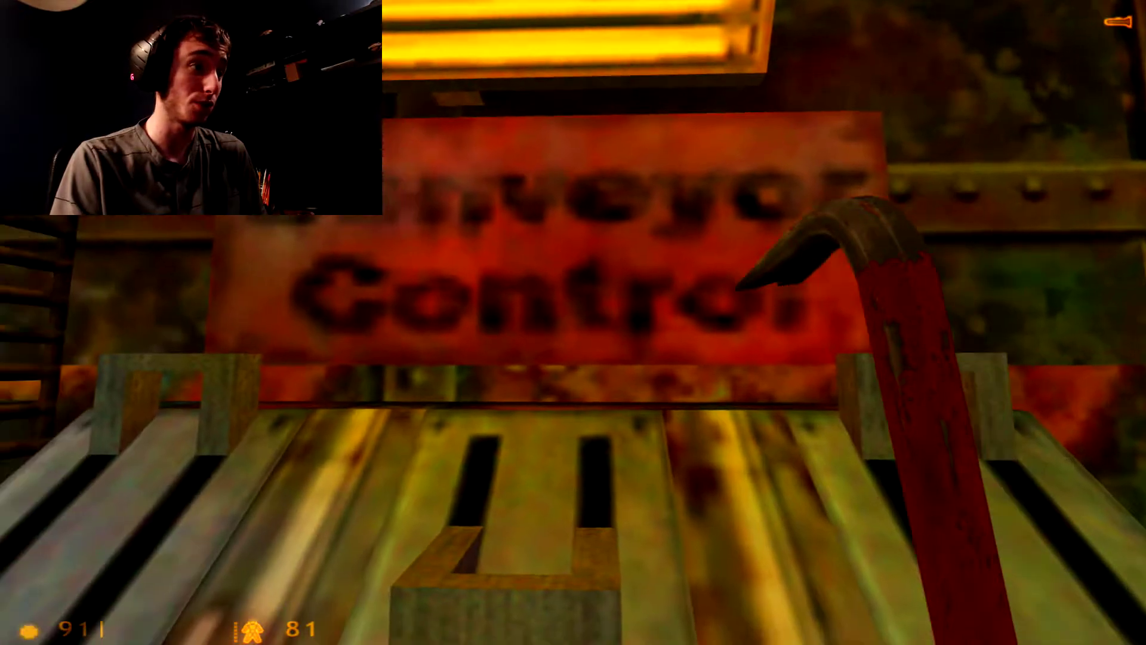
pyautogui.moveTo(573, 322); pyautogui.dragTo(448, 269)
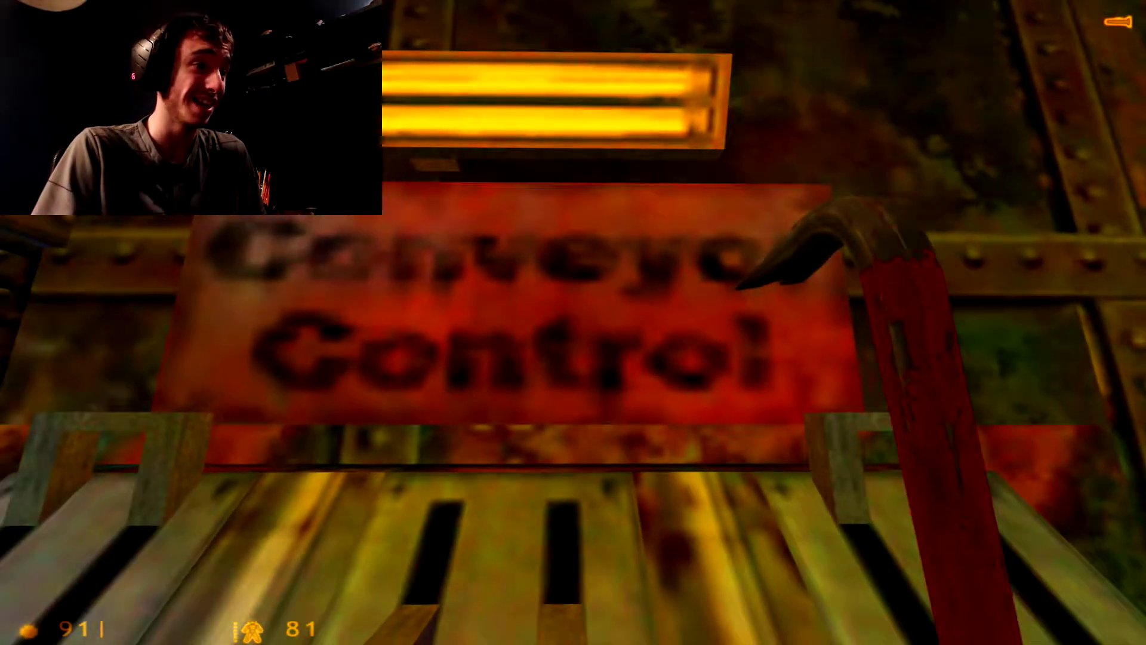
pyautogui.press('w')
pyautogui.press('e')
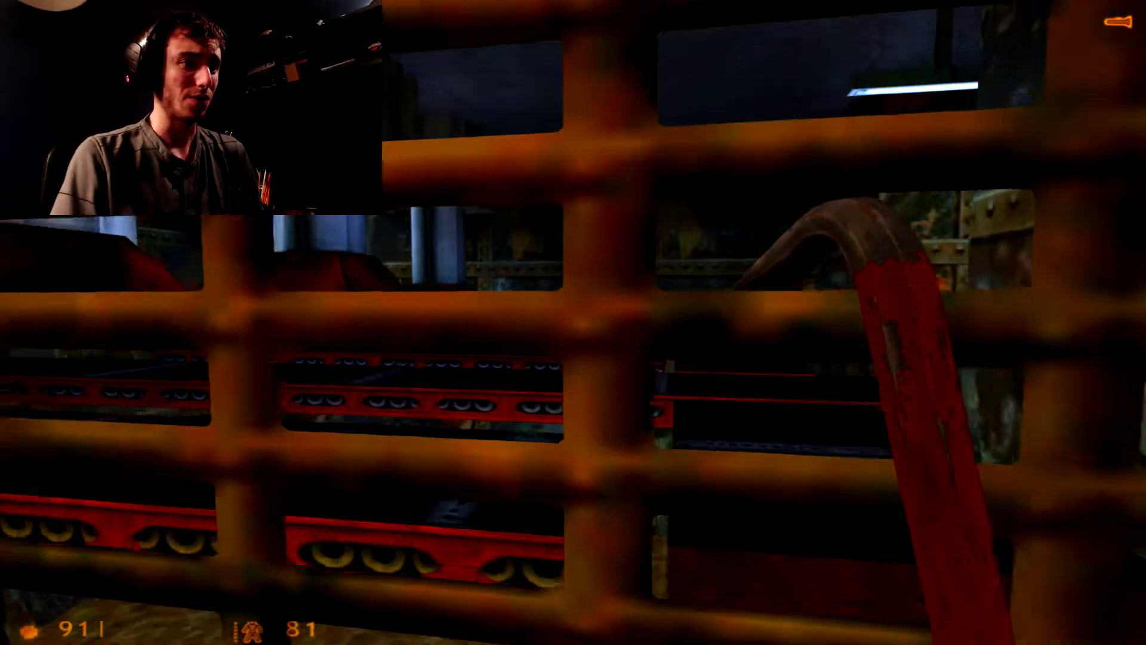
pyautogui.moveTo(574, 322); pyautogui.dragTo(269, 323)
pyautogui.press('w')
pyautogui.press('w')
pyautogui.press('w')
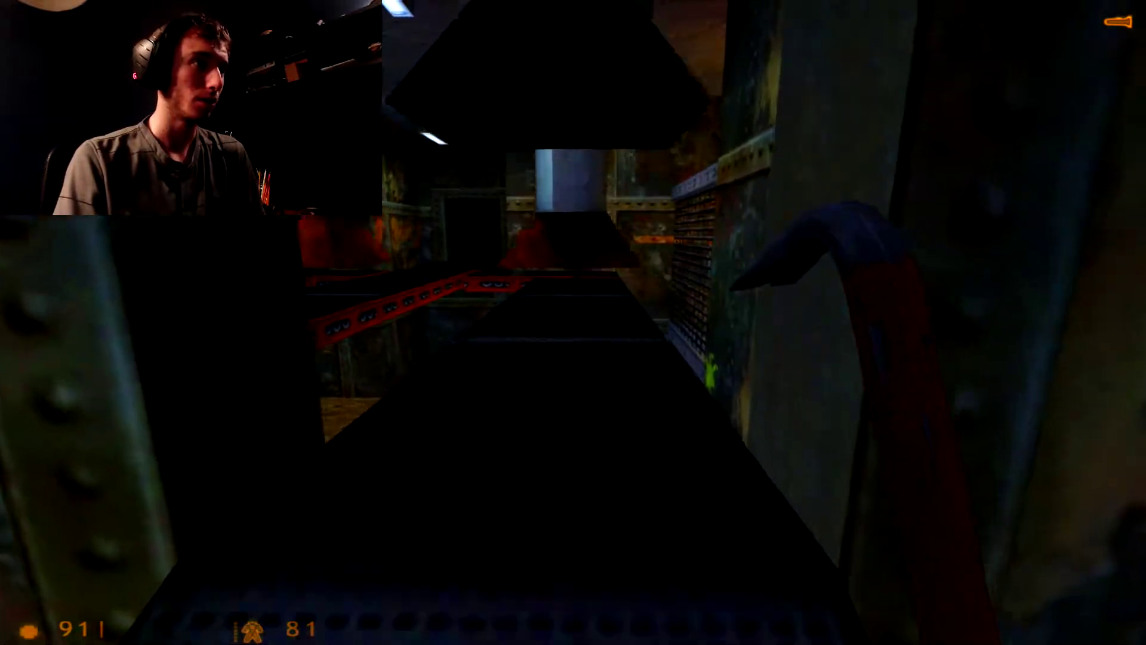
pyautogui.press('w')
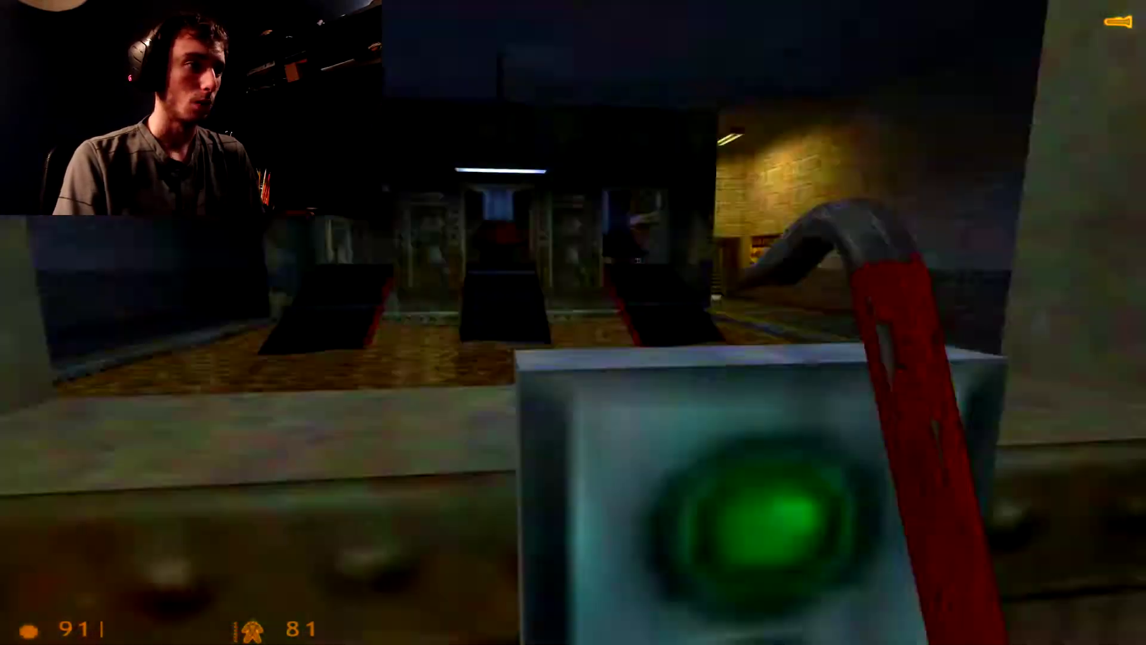
pyautogui.press('w')
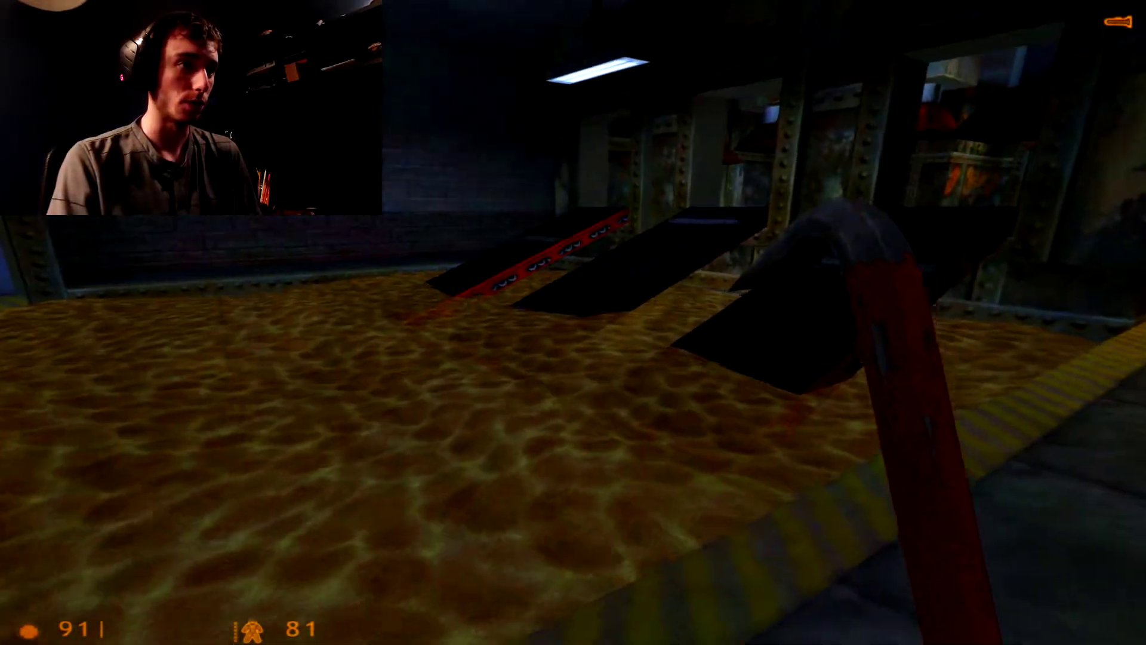
pyautogui.press('w')
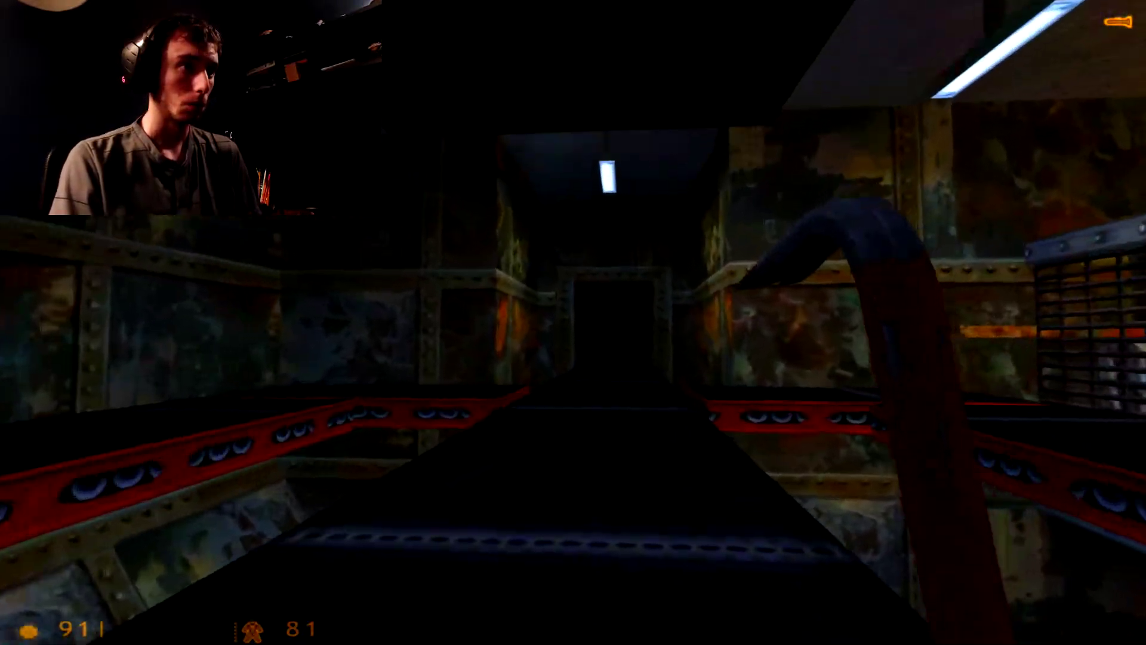
pyautogui.press('w')
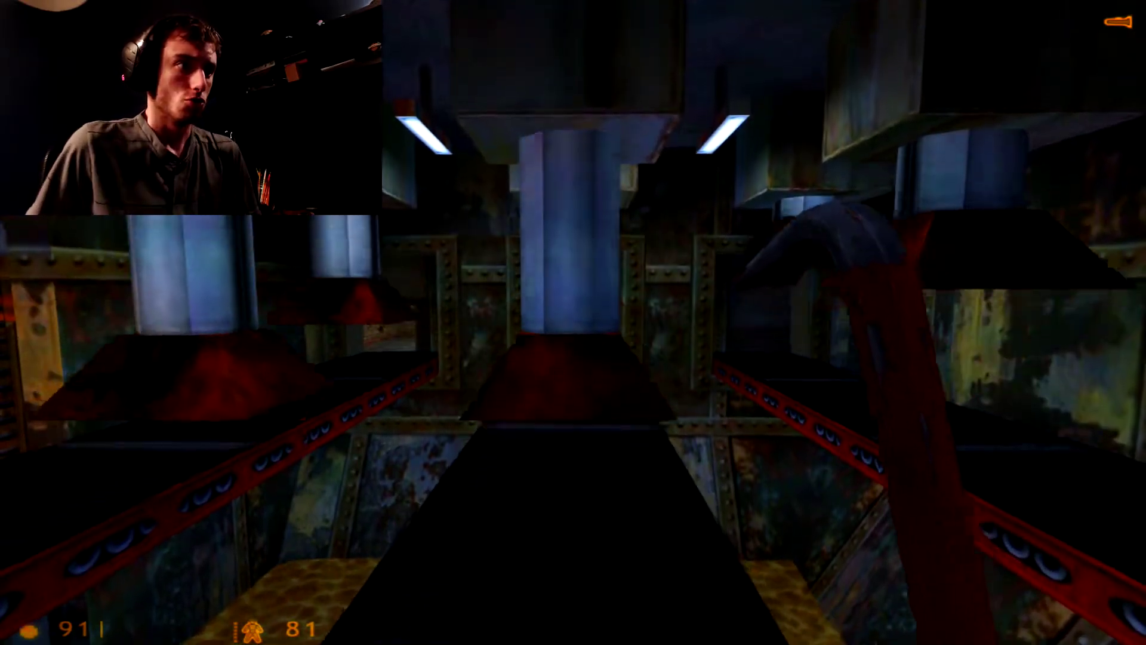
pyautogui.press('w')
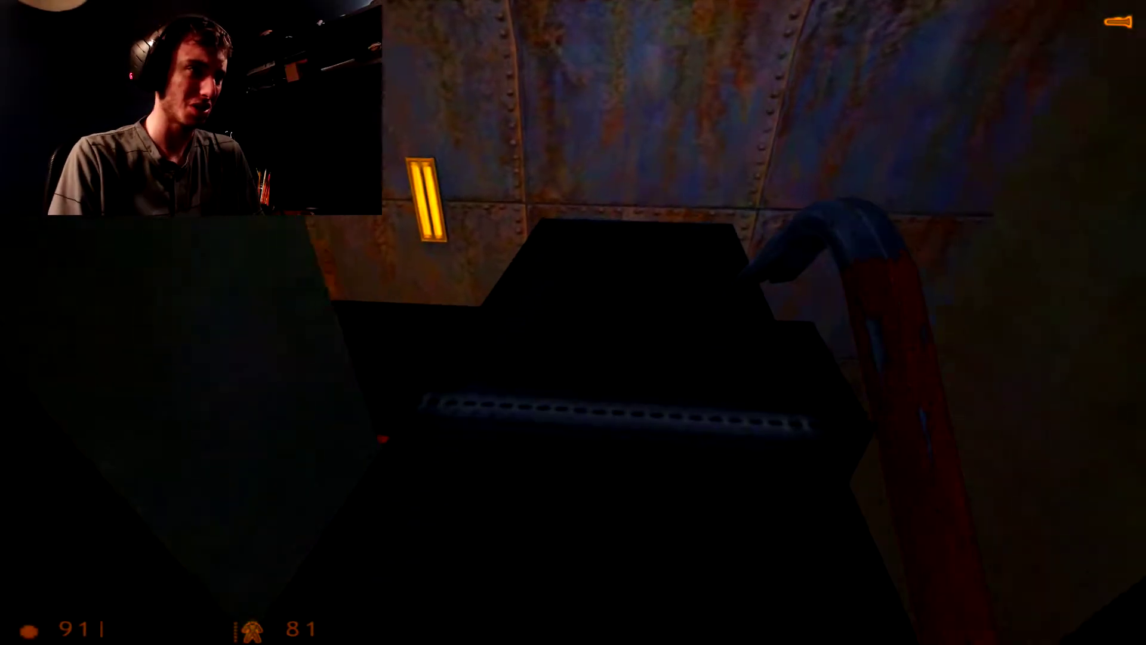
pyautogui.press('w')
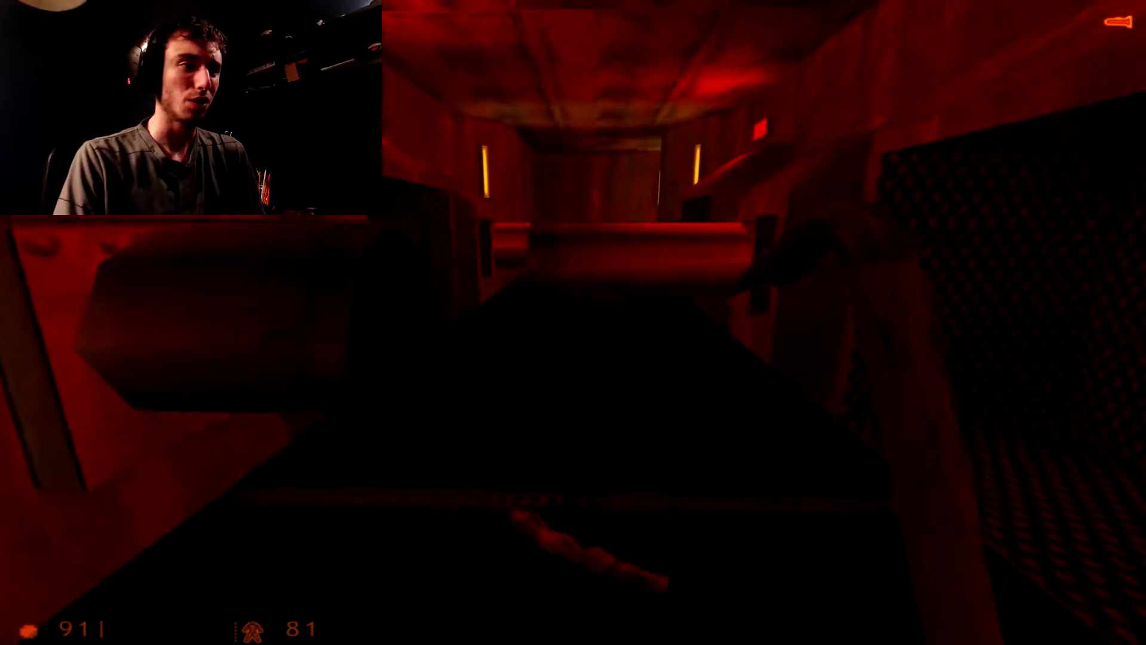
pyautogui.click(574, 323)
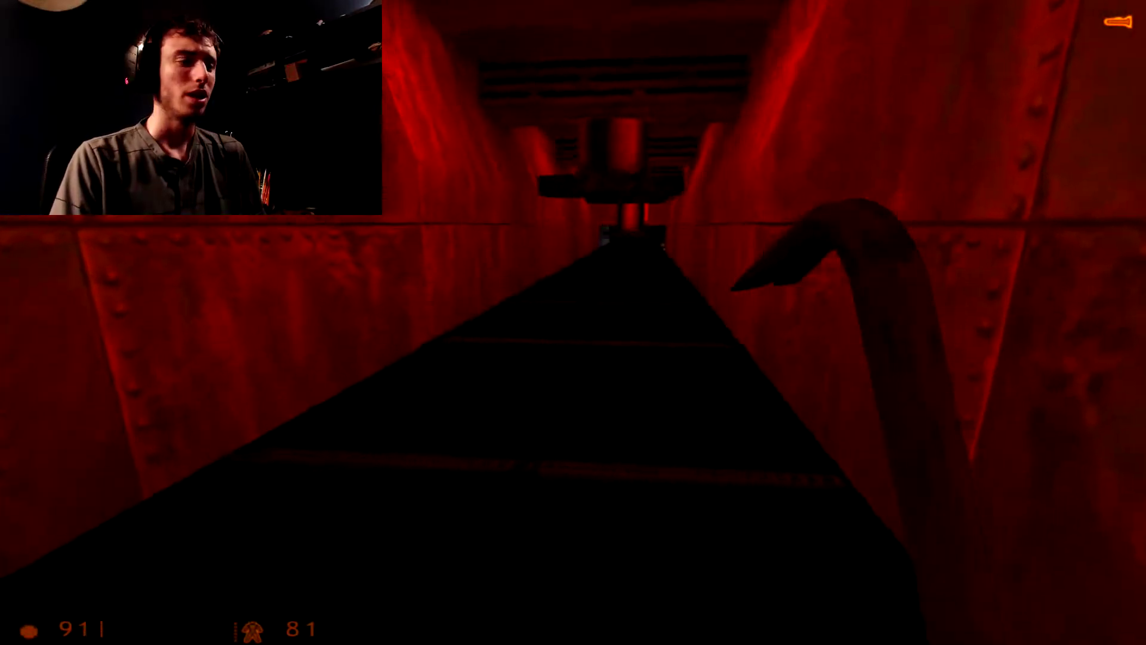
pyautogui.press('w')
pyautogui.press('w')
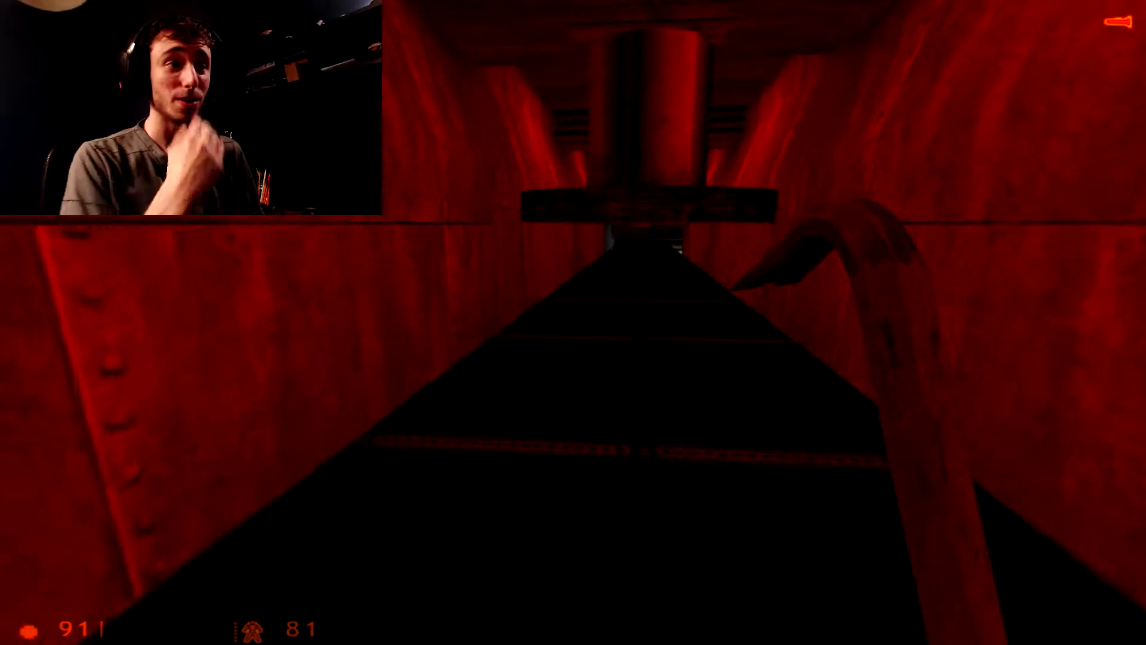
pyautogui.press('w')
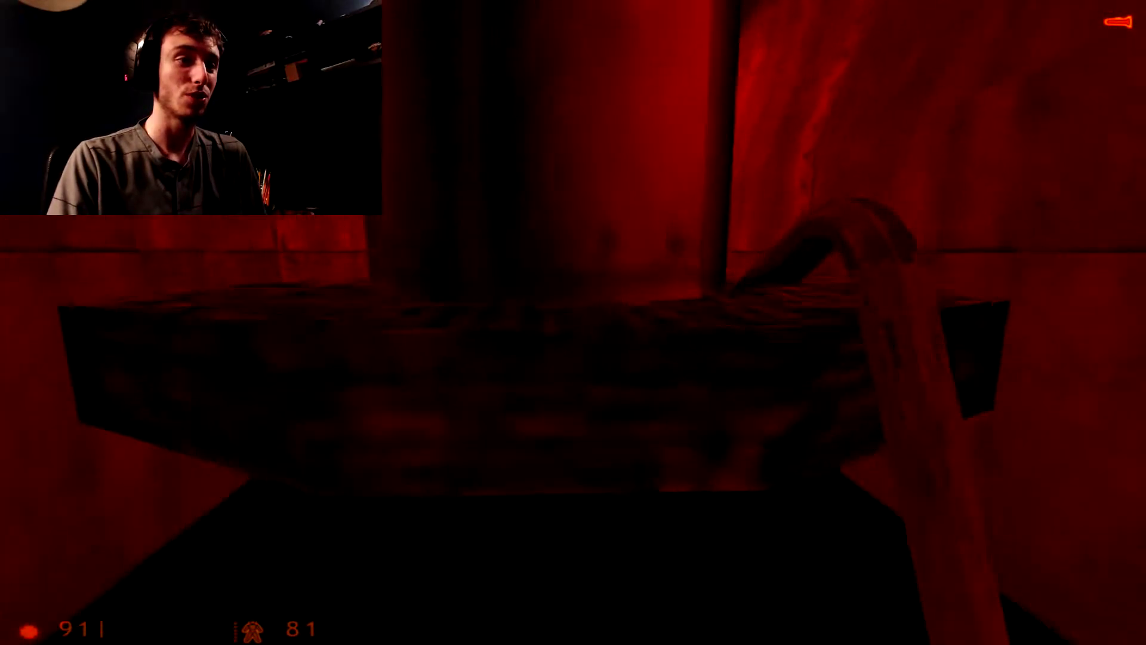
pyautogui.press('w')
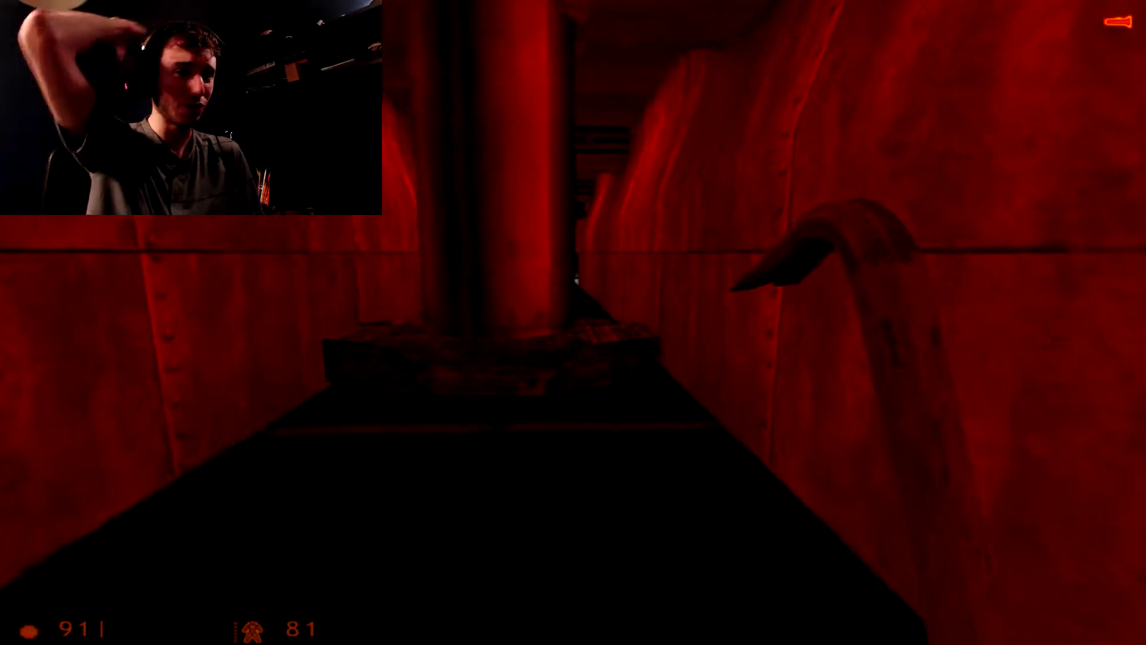
pyautogui.press('w')
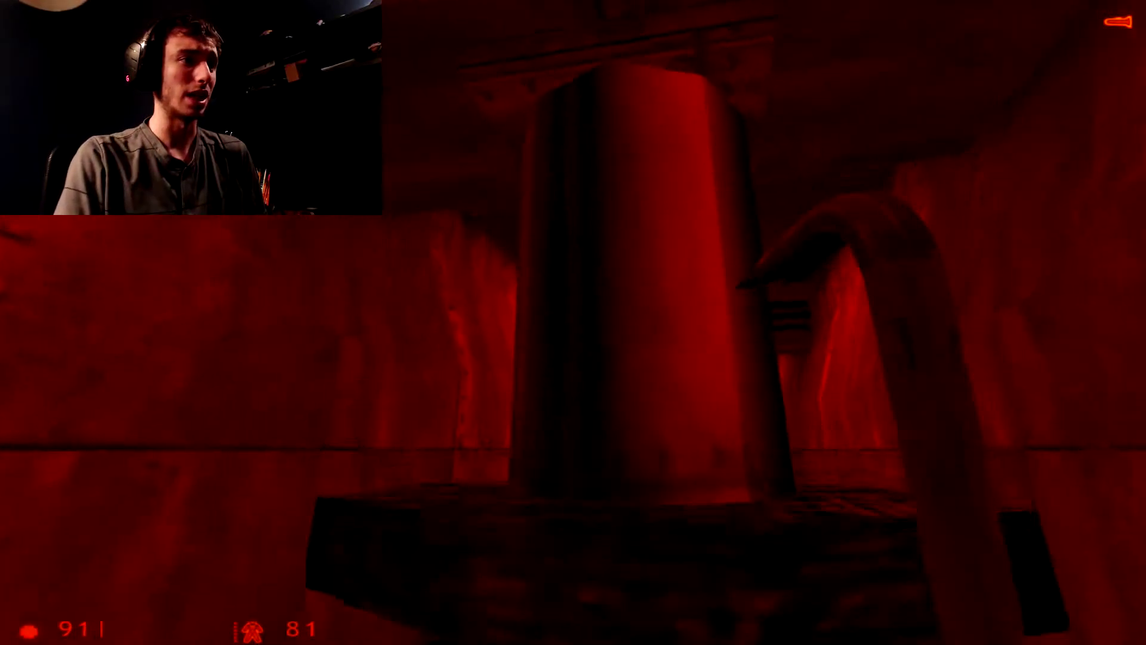
pyautogui.press('w')
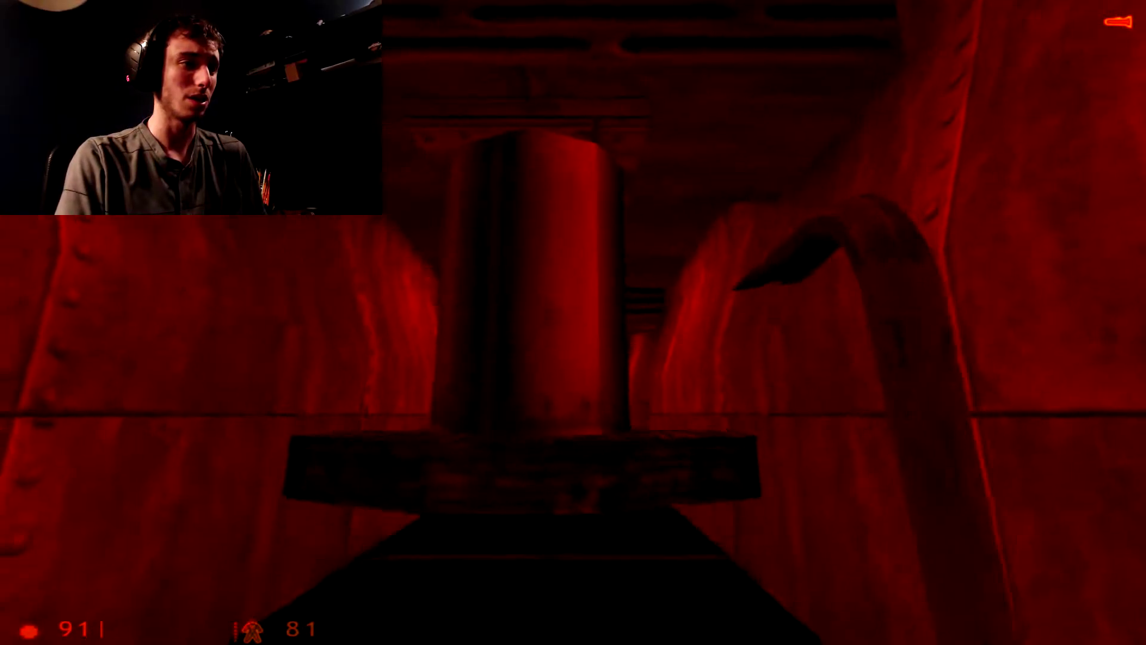
pyautogui.press('w')
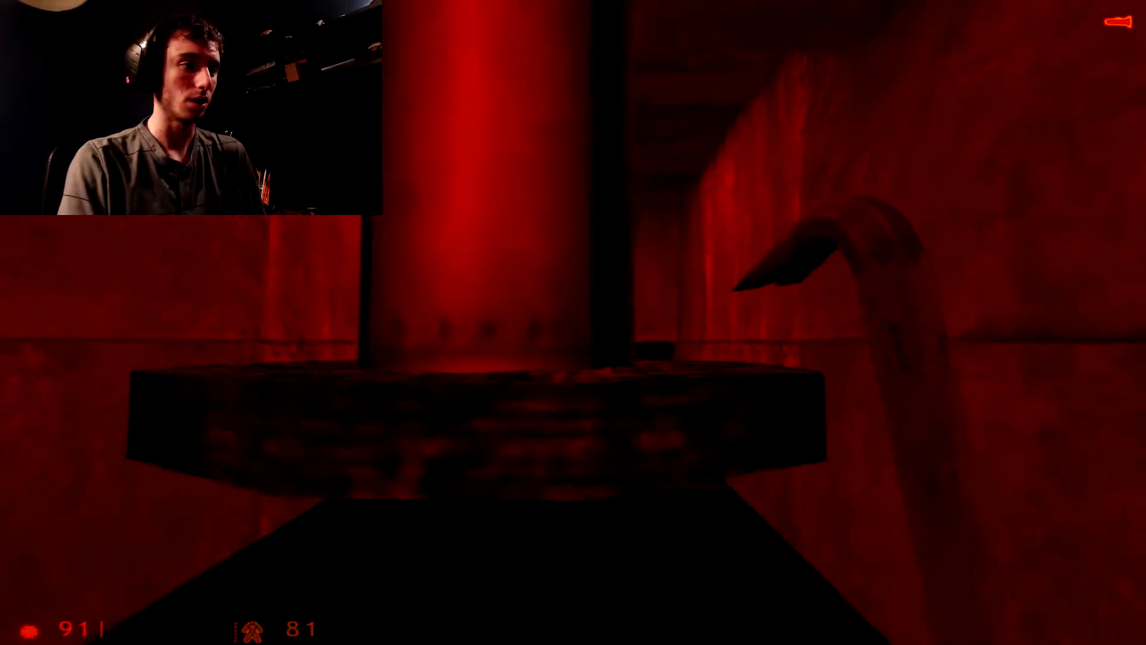
pyautogui.press('w')
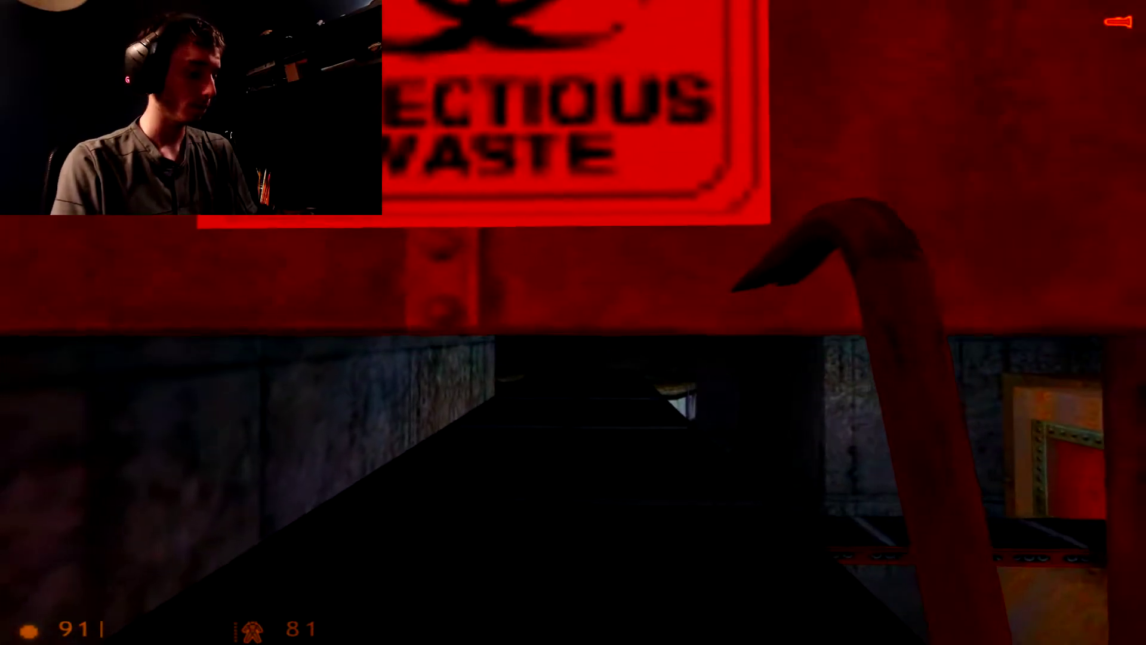
pyautogui.press('F6')
pyautogui.press('w')
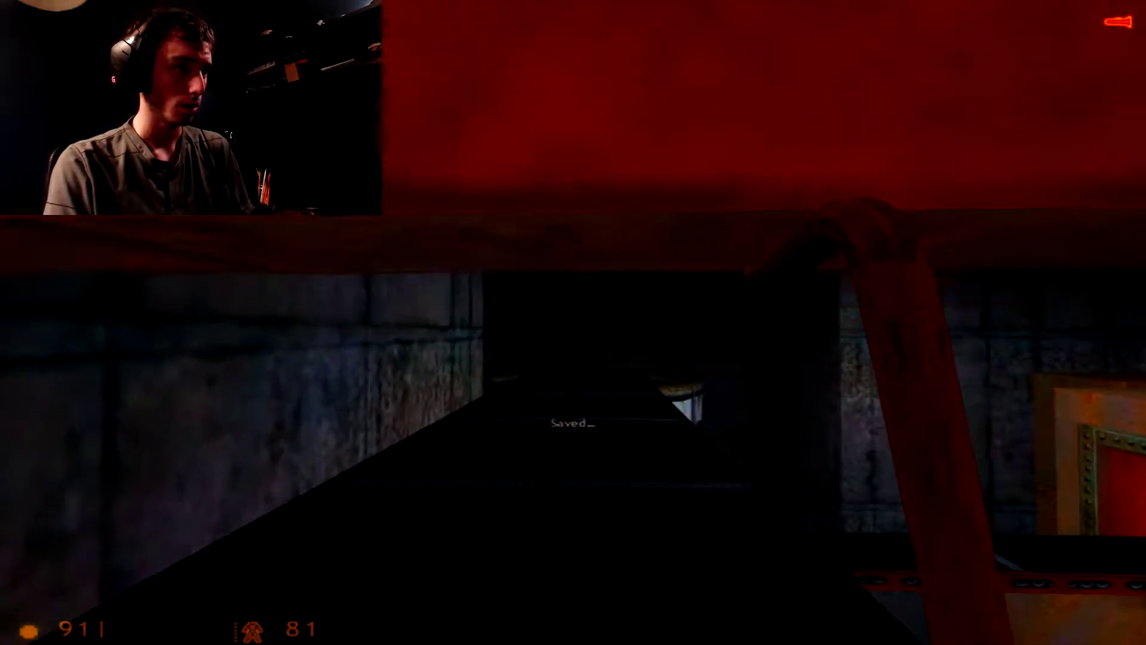
pyautogui.press('w')
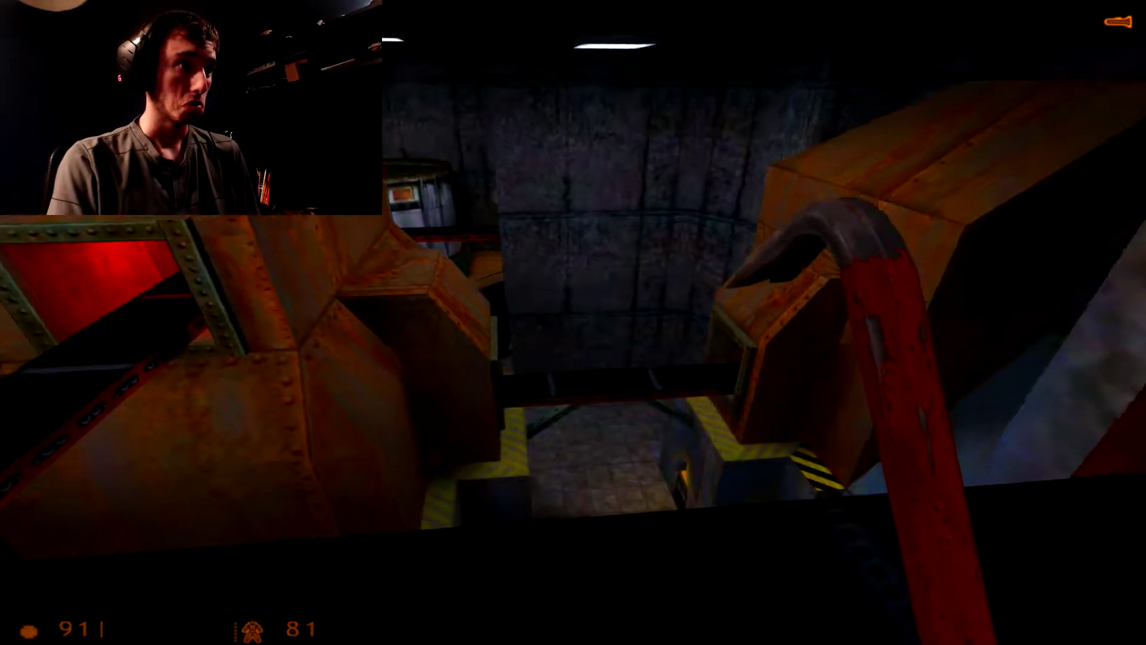
pyautogui.press('w')
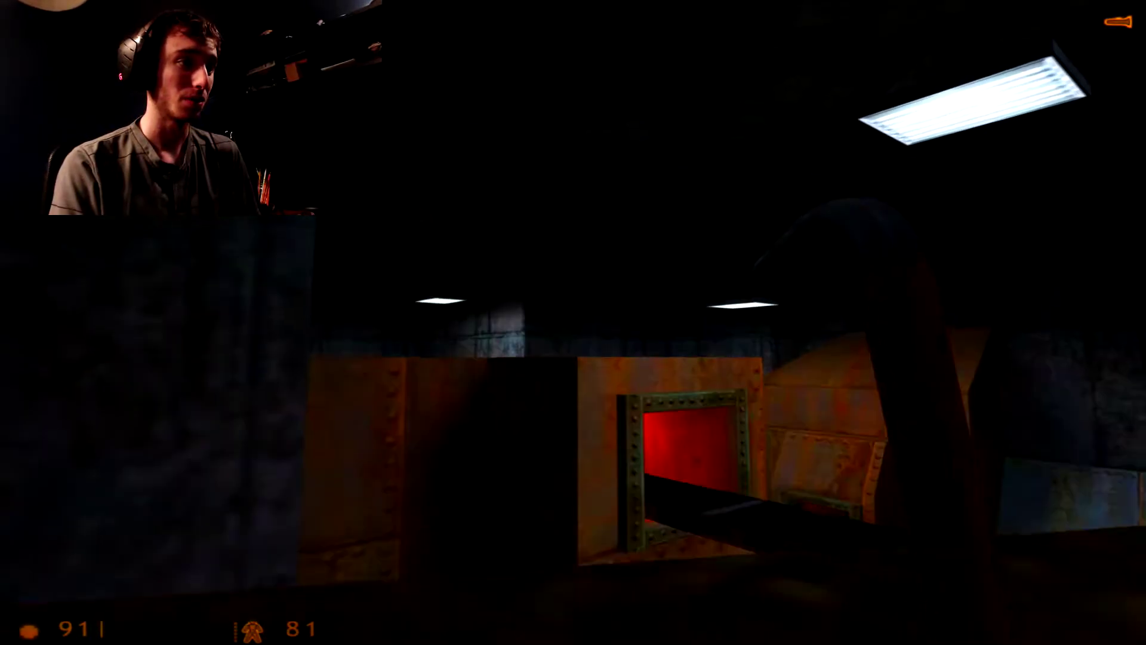
pyautogui.press('w')
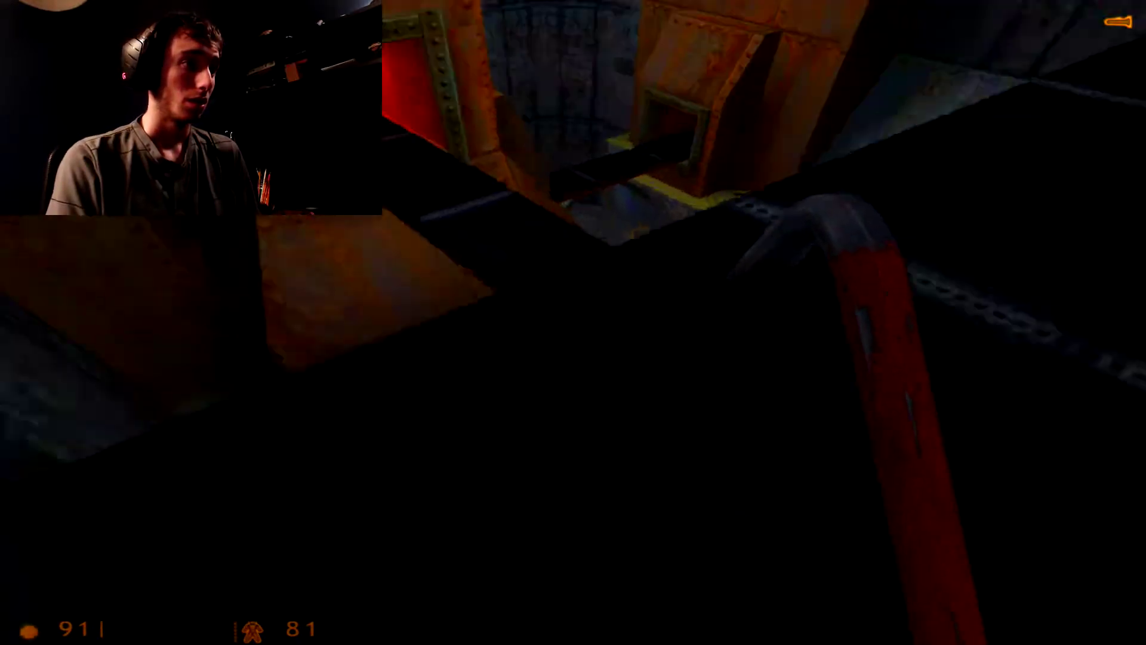
pyautogui.press('w')
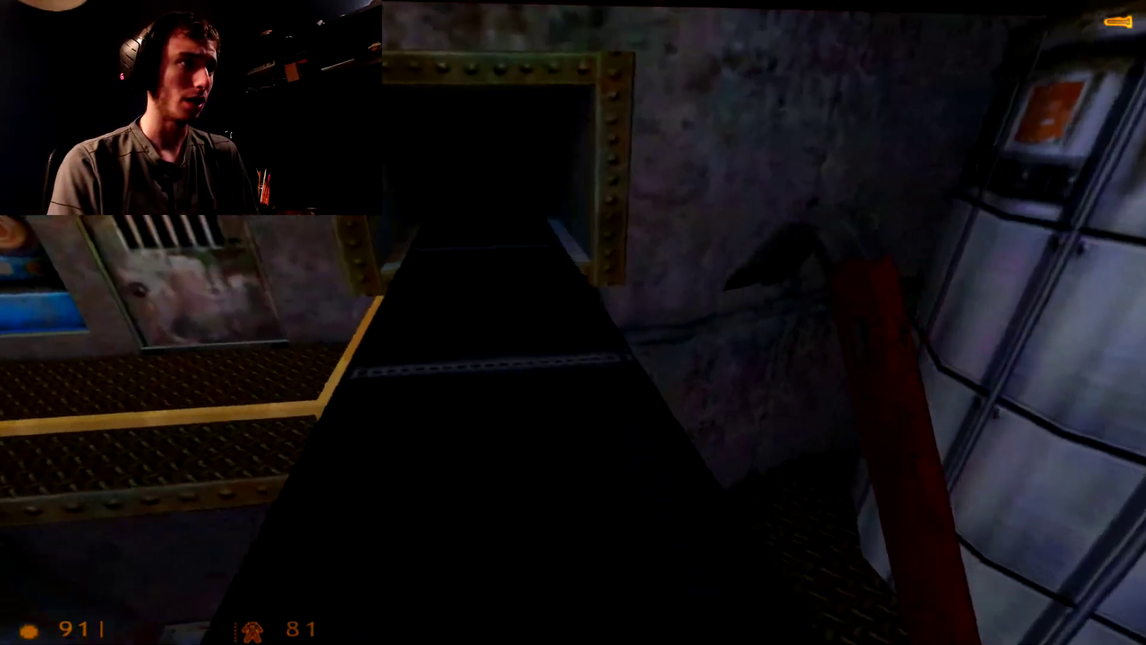
pyautogui.press('w')
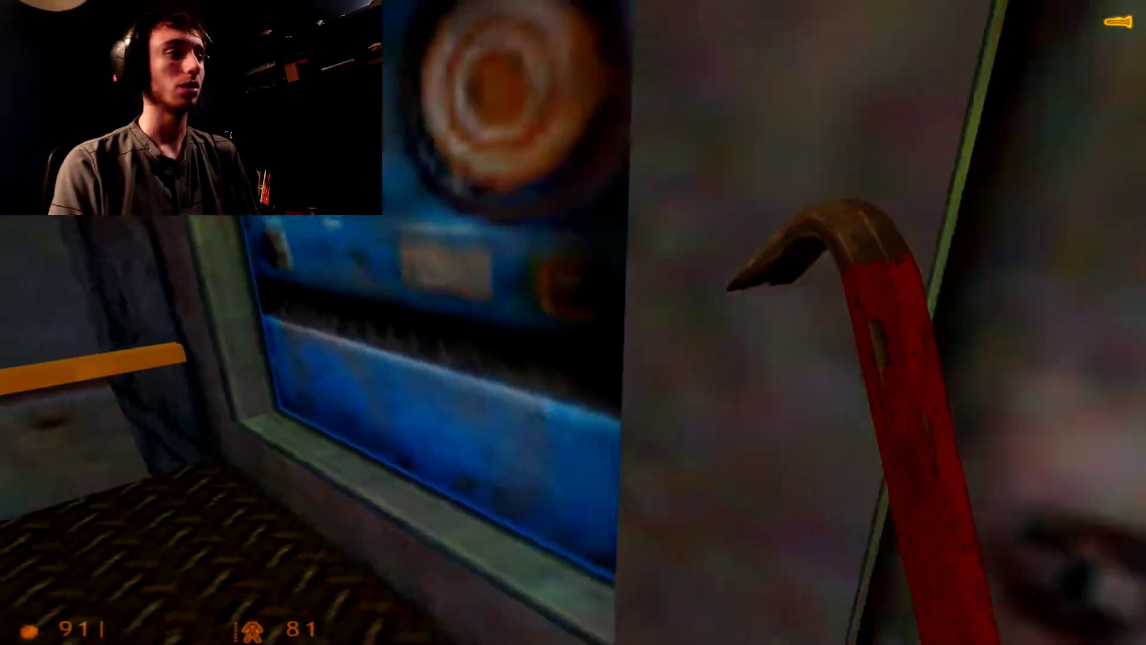
pyautogui.press('w')
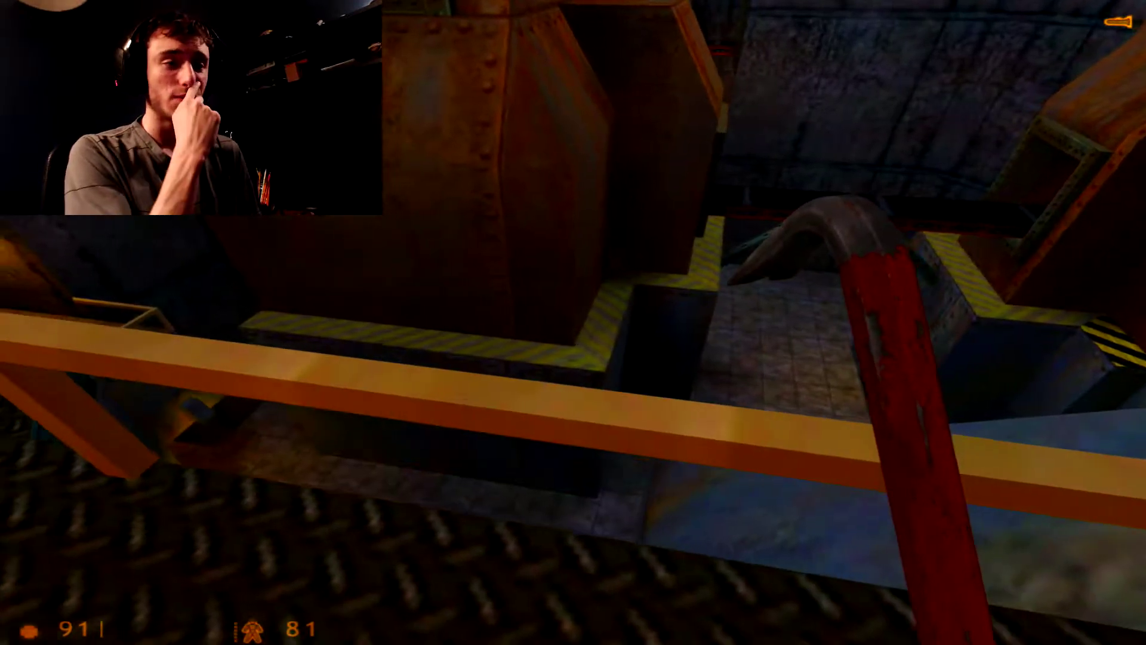
pyautogui.press('w')
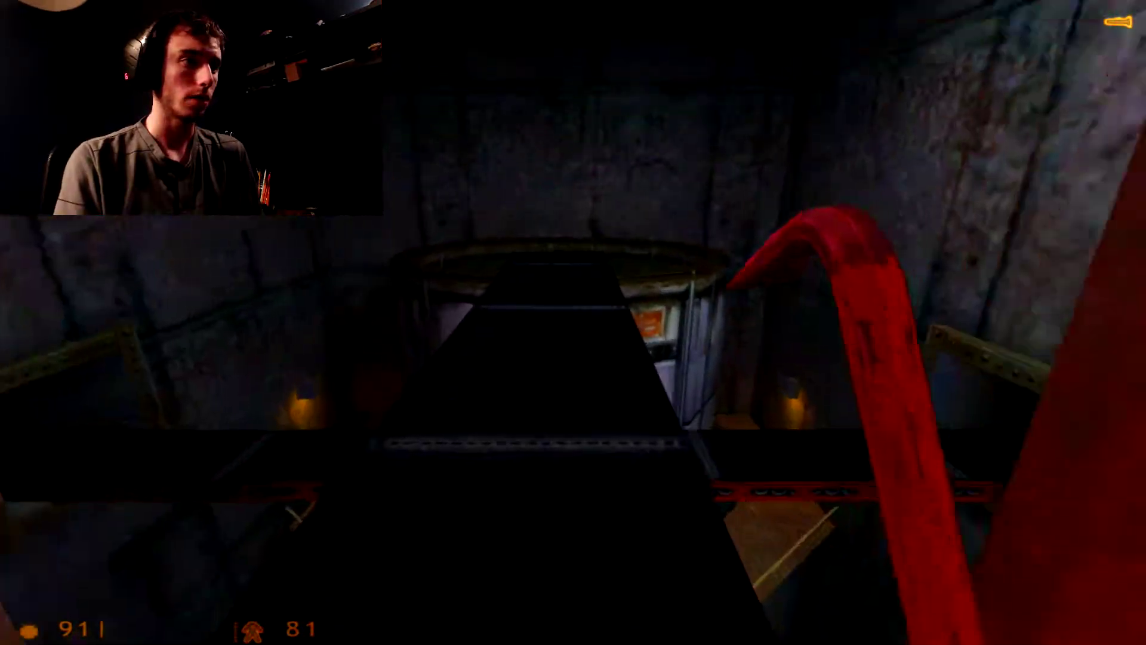
pyautogui.press('w')
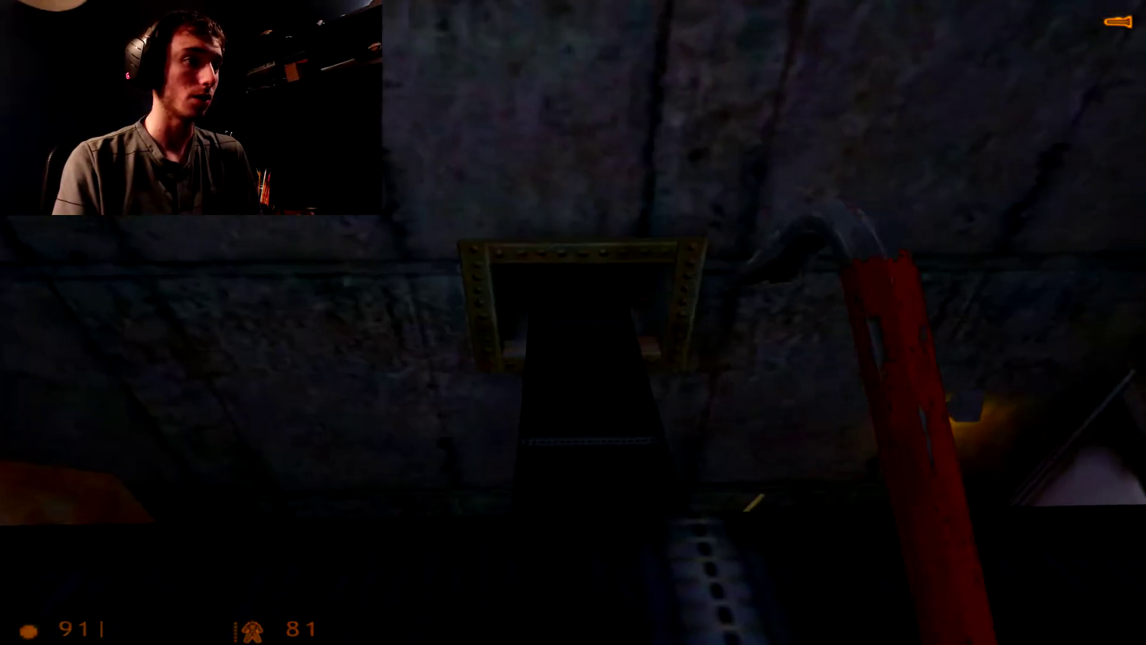
pyautogui.press('w')
pyautogui.press('w')
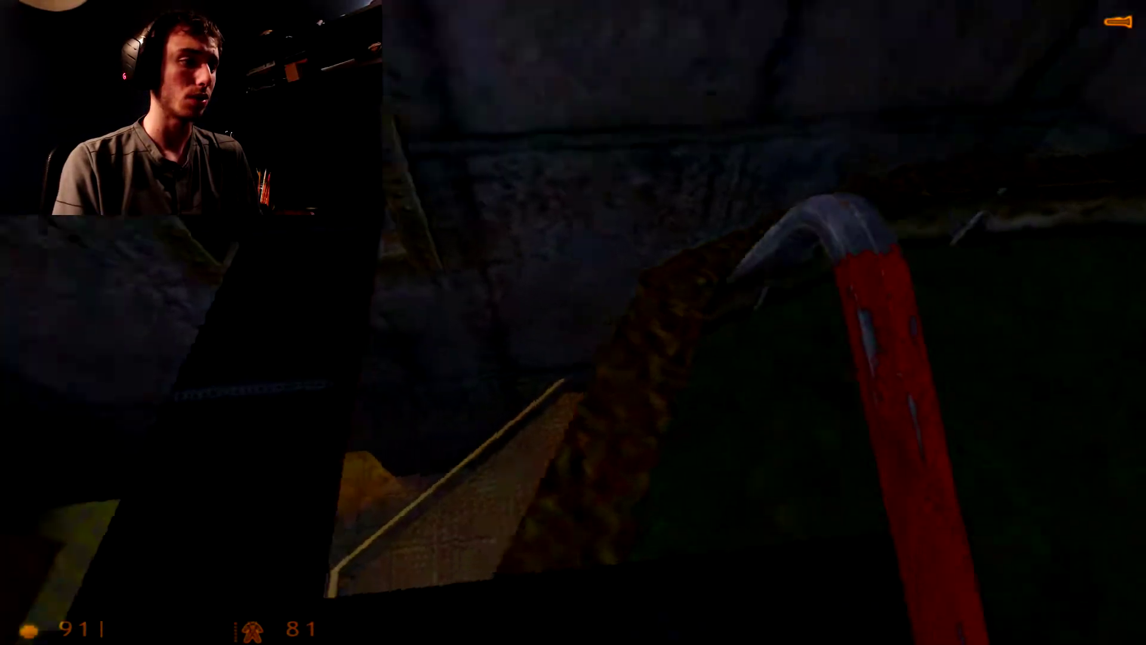
pyautogui.press('w')
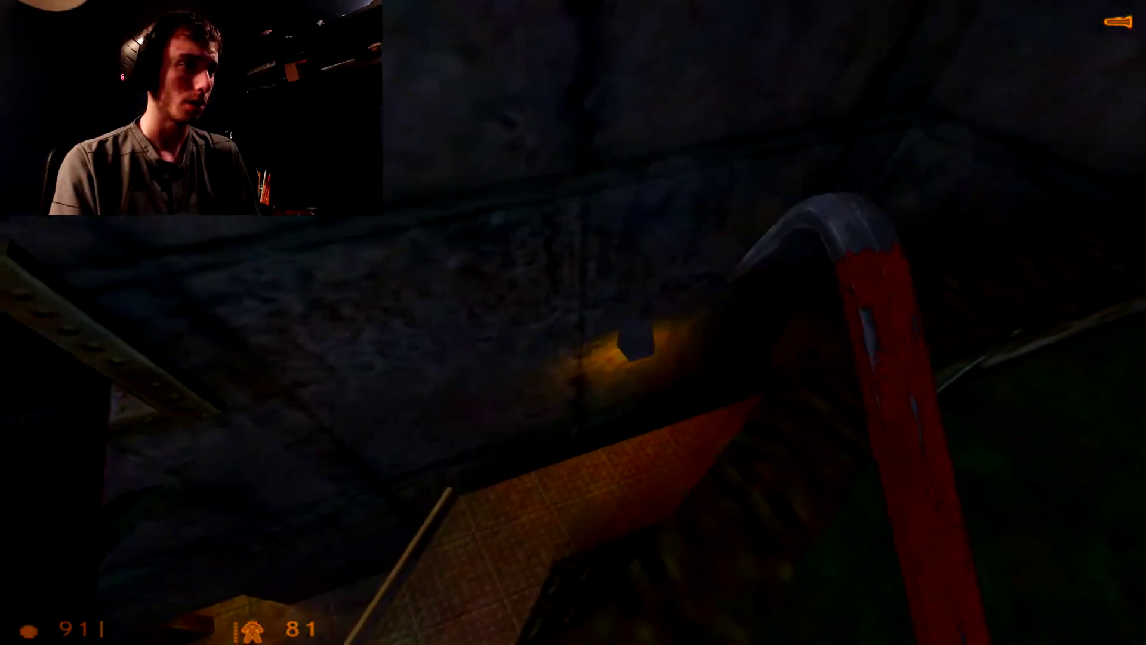
pyautogui.press('w')
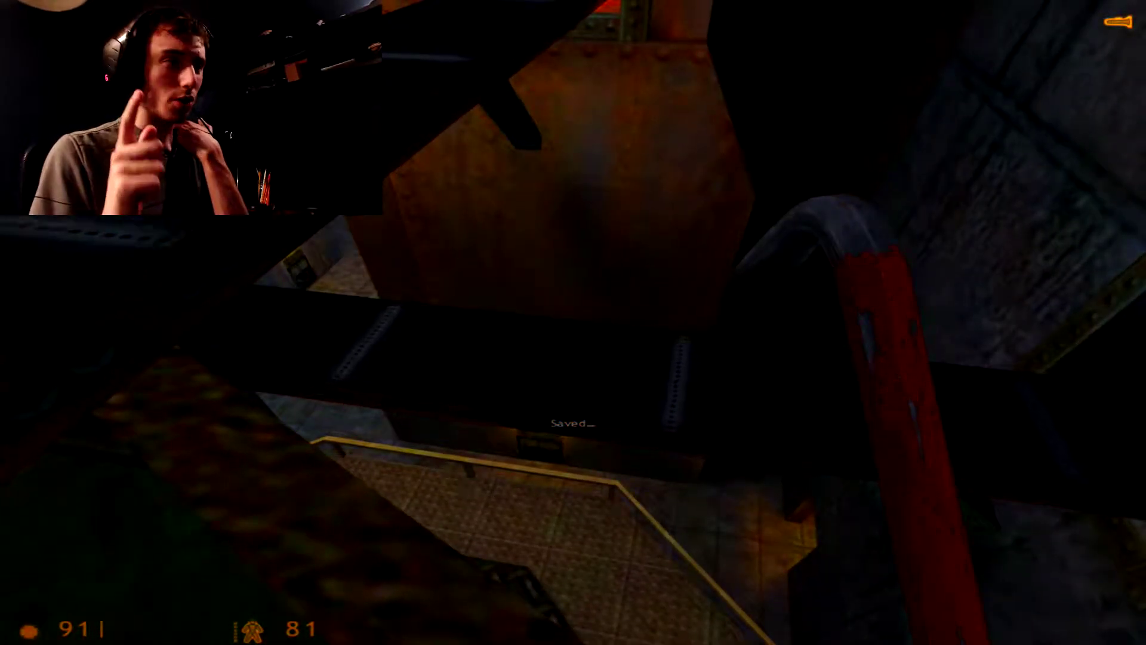
pyautogui.press('w')
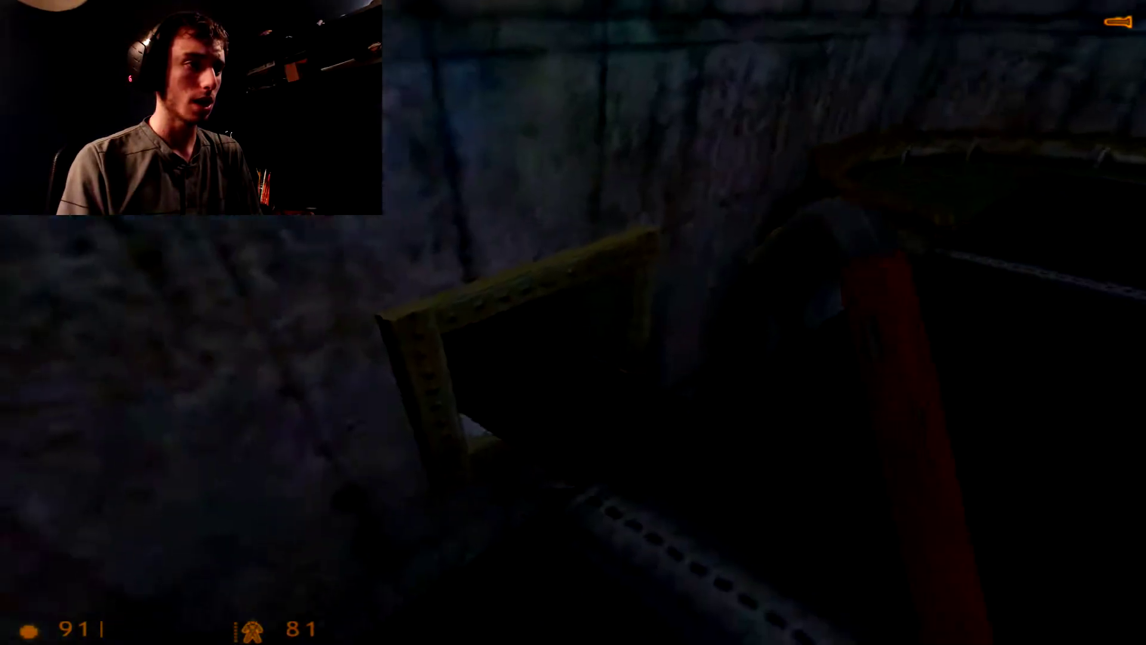
pyautogui.press('w')
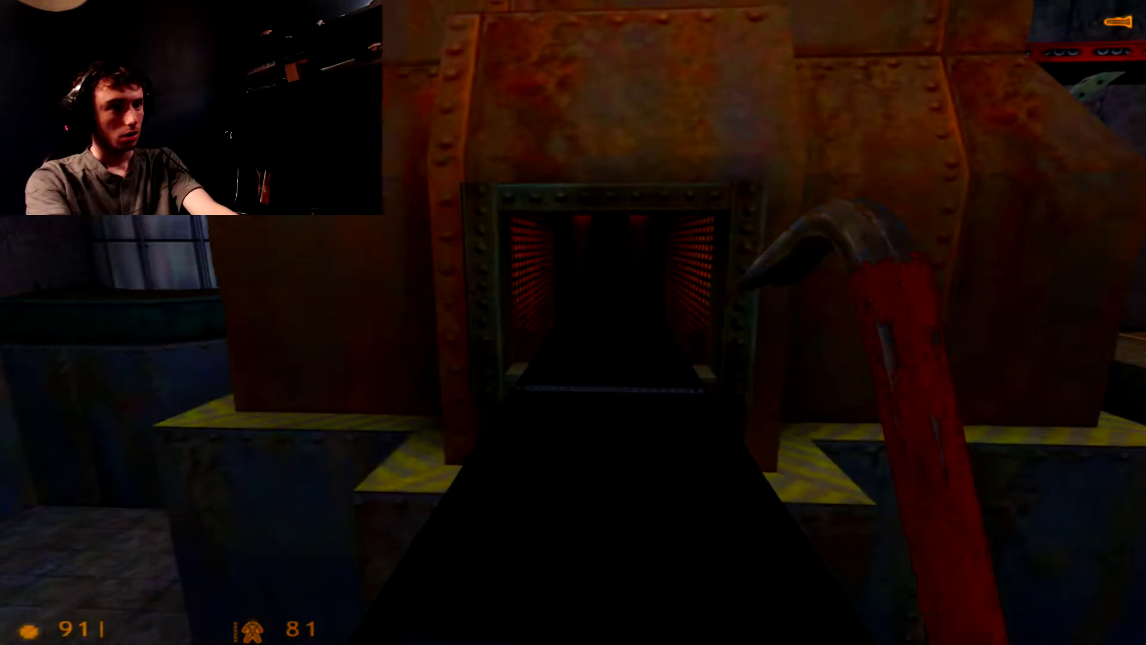
pyautogui.press('w')
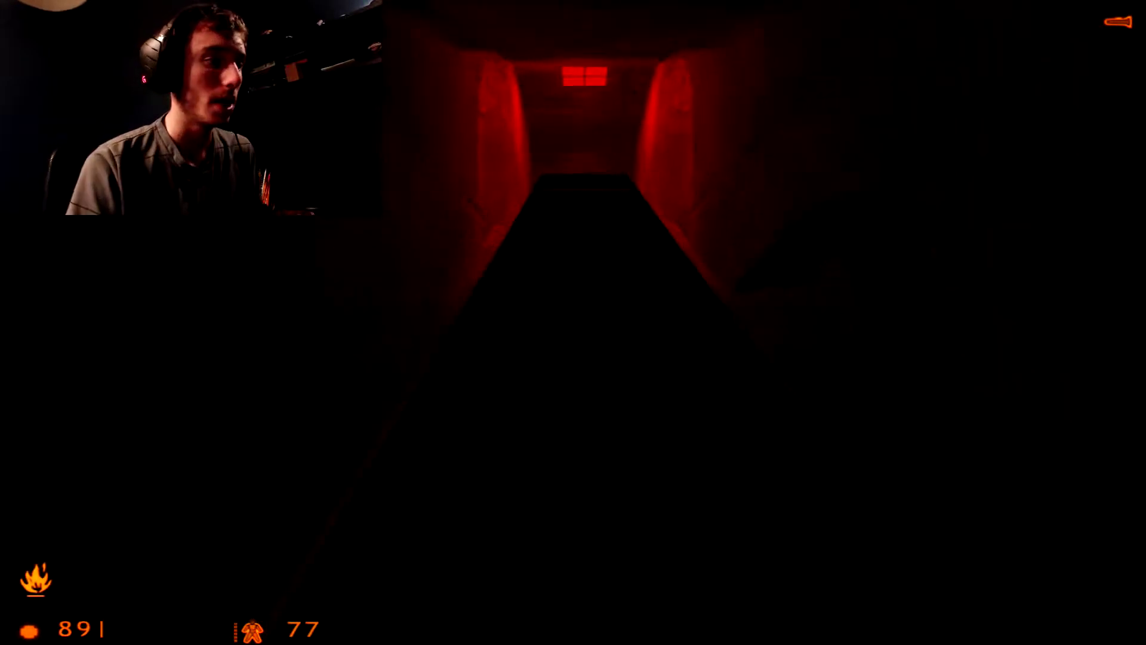
pyautogui.press('w')
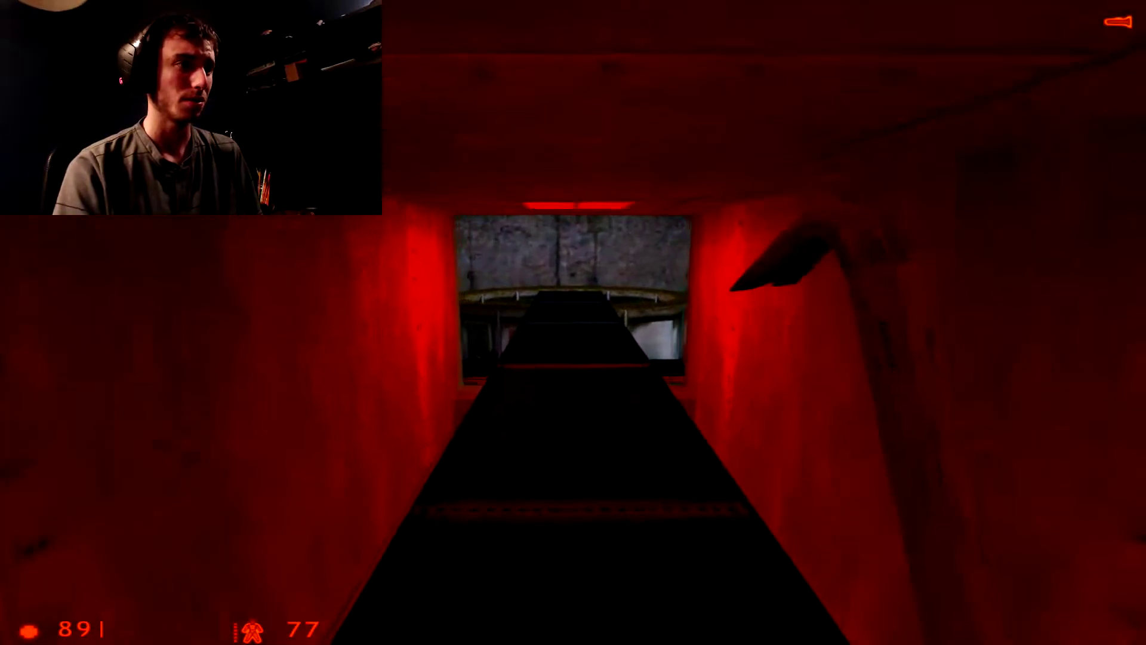
pyautogui.press('w')
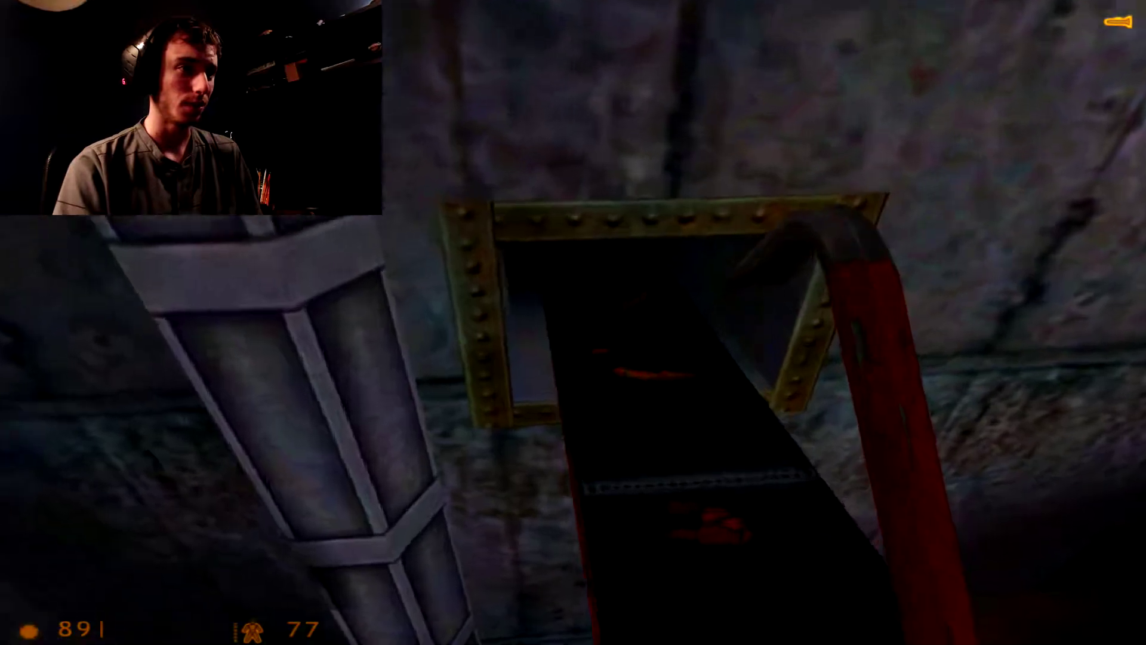
pyautogui.press('w')
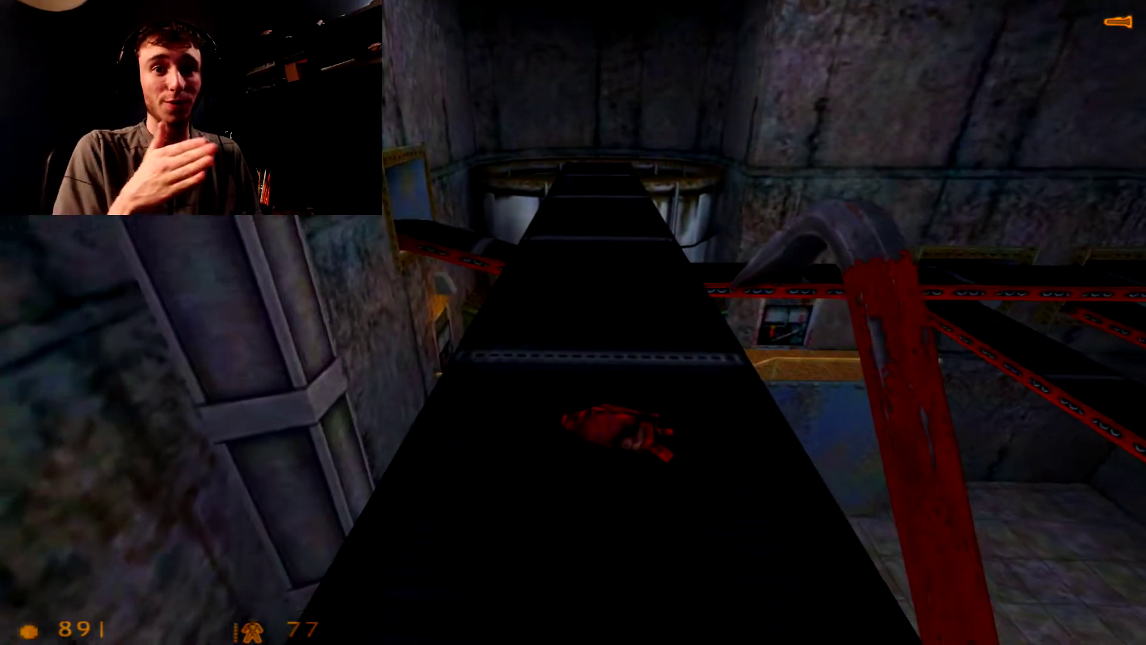
pyautogui.press('w')
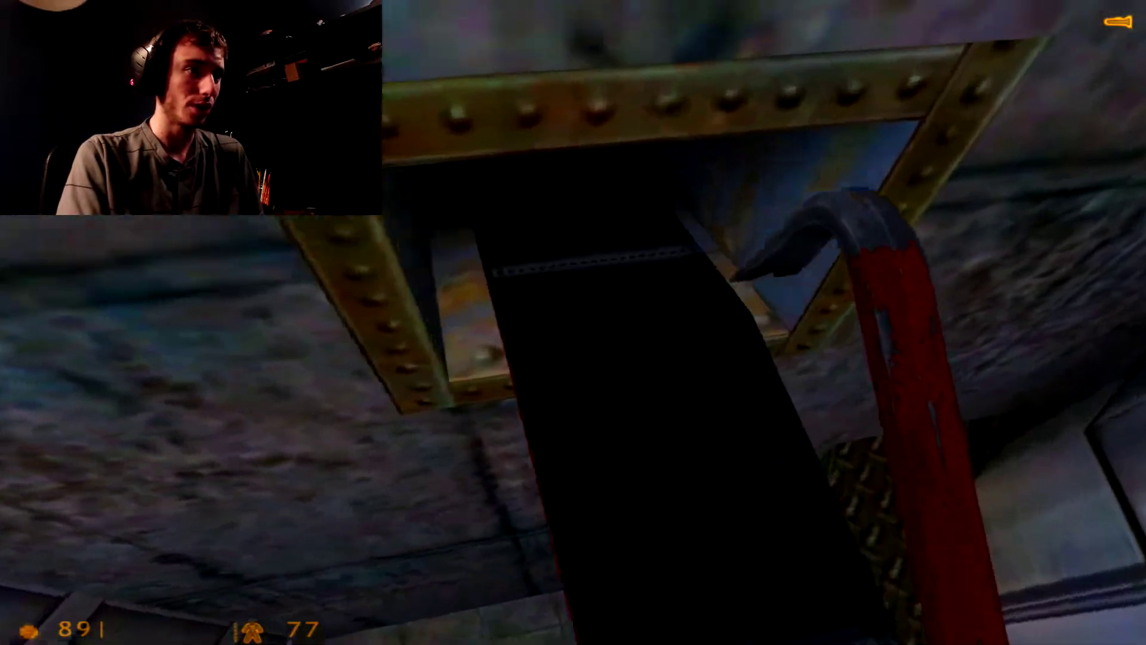
pyautogui.press('w')
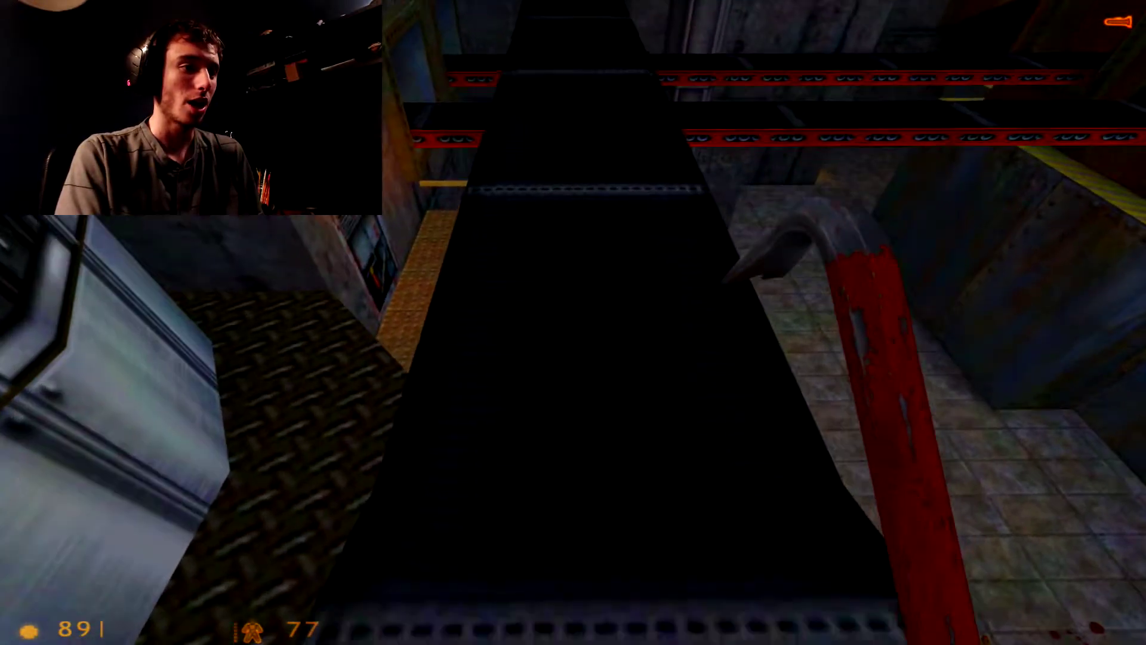
pyautogui.press('w')
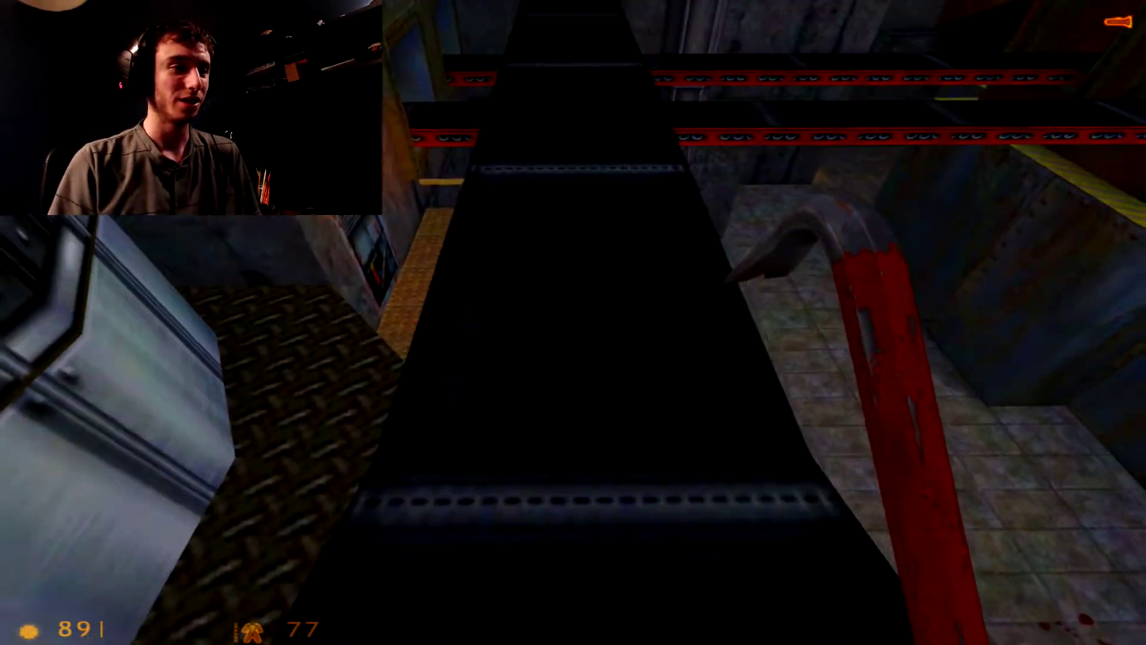
pyautogui.press('w')
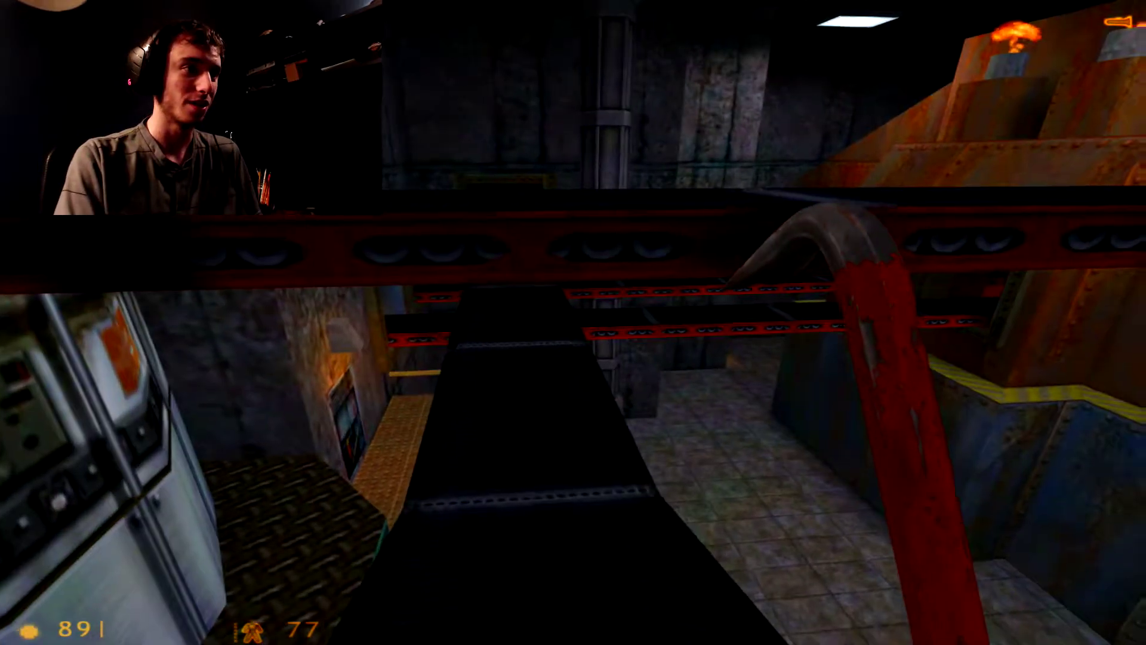
pyautogui.press('w')
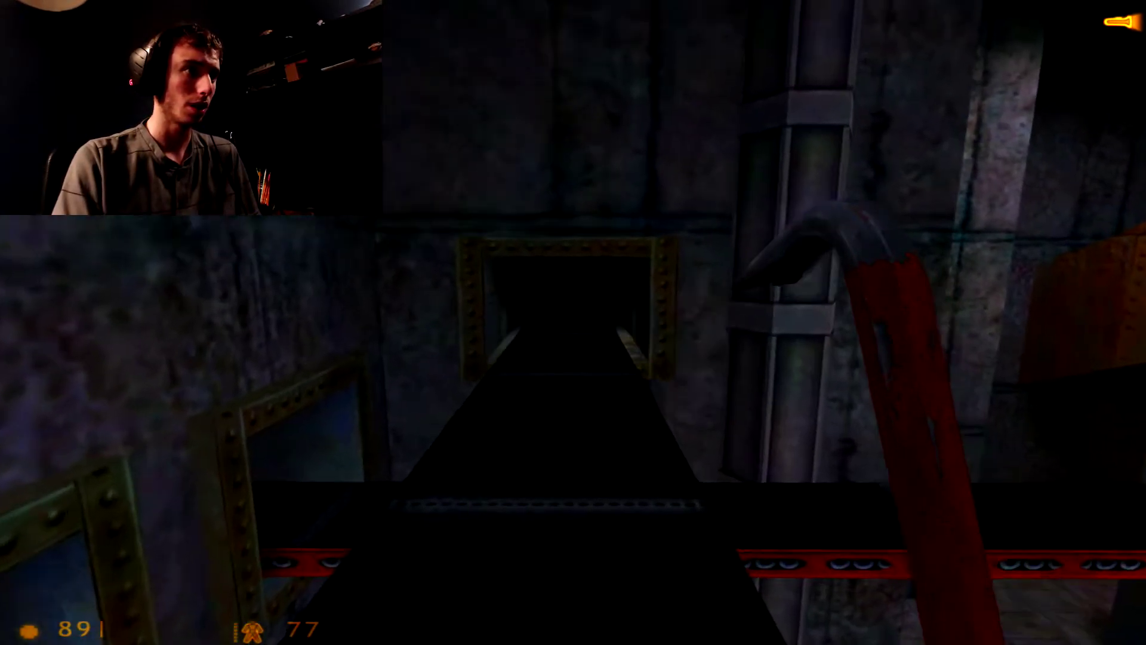
pyautogui.press('w')
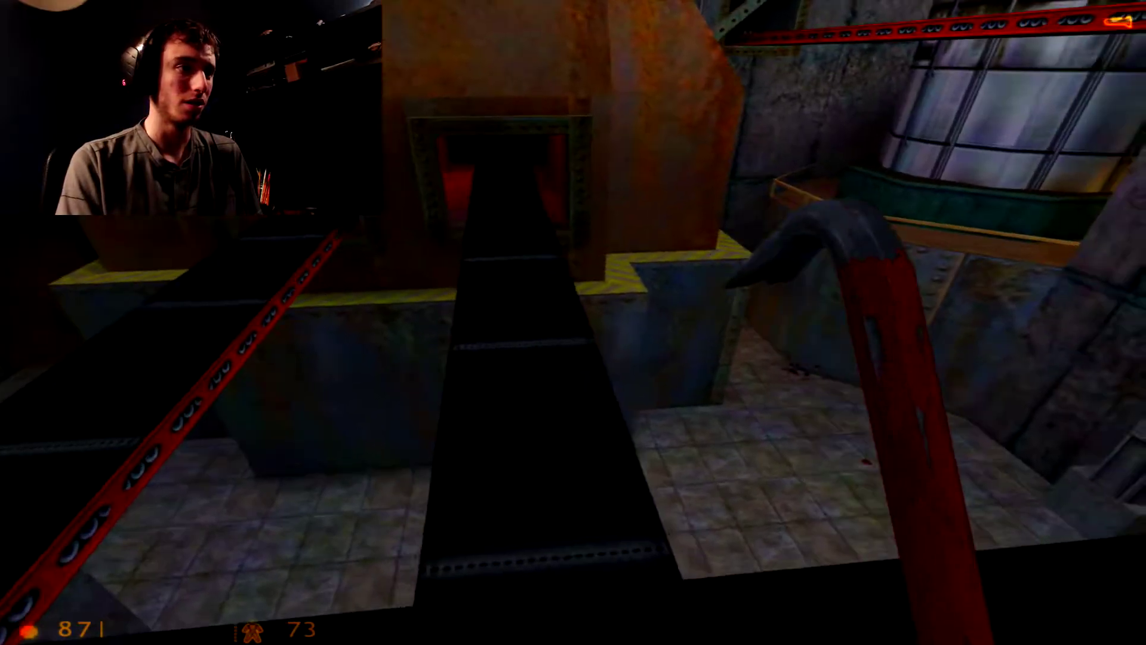
pyautogui.press('a')
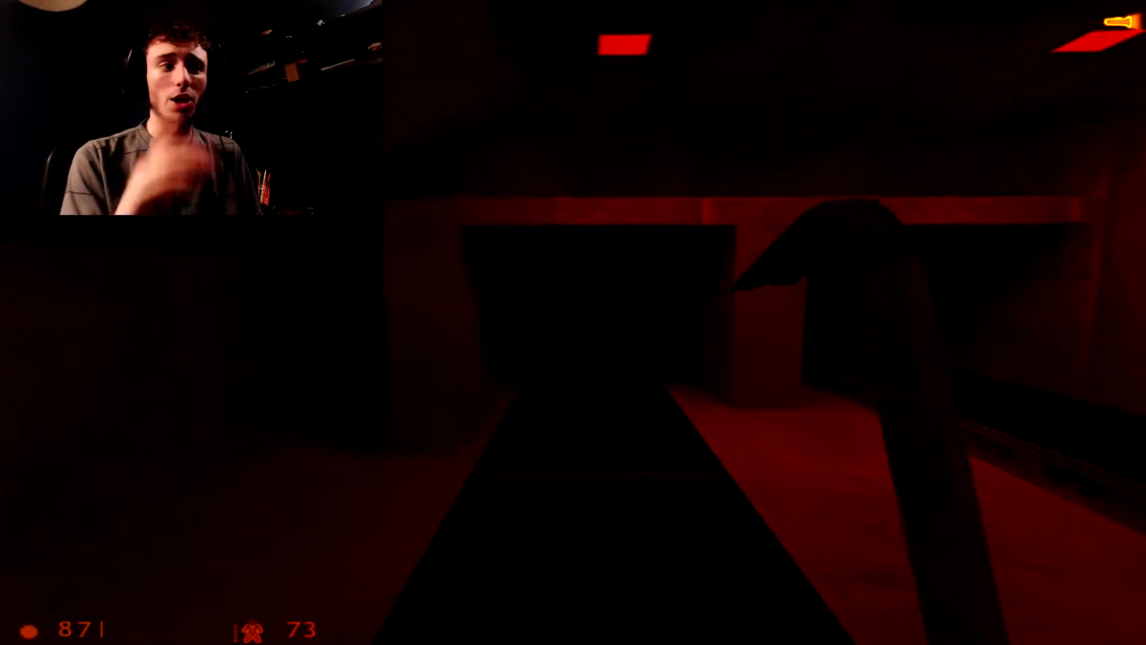
pyautogui.press('w')
pyautogui.press('w')
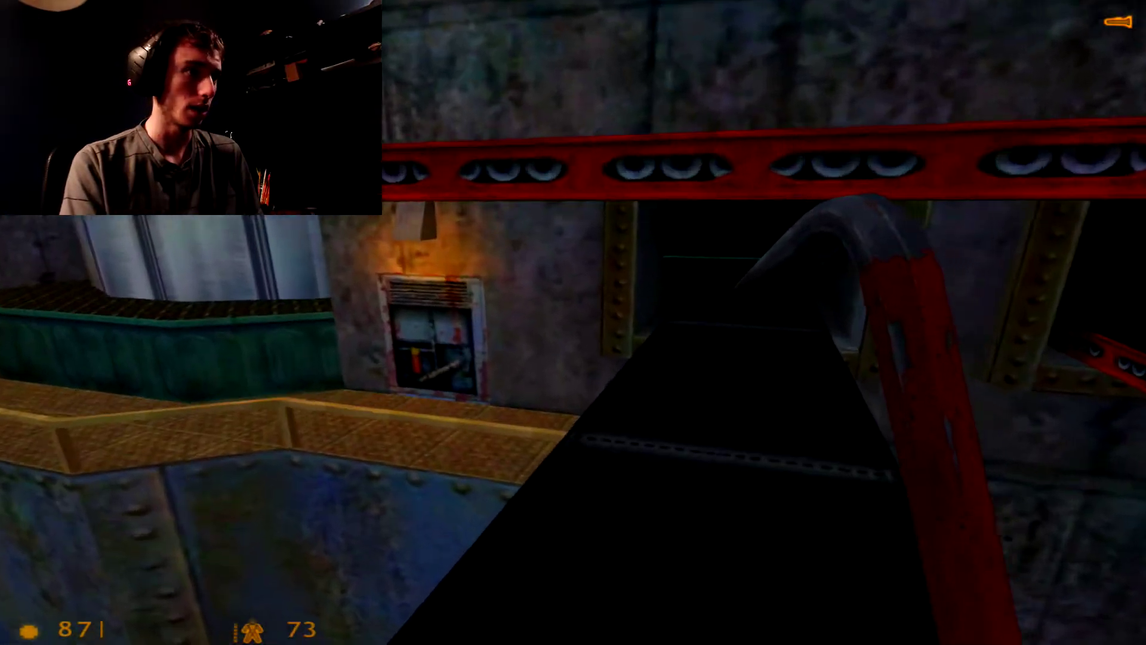
pyautogui.press('w')
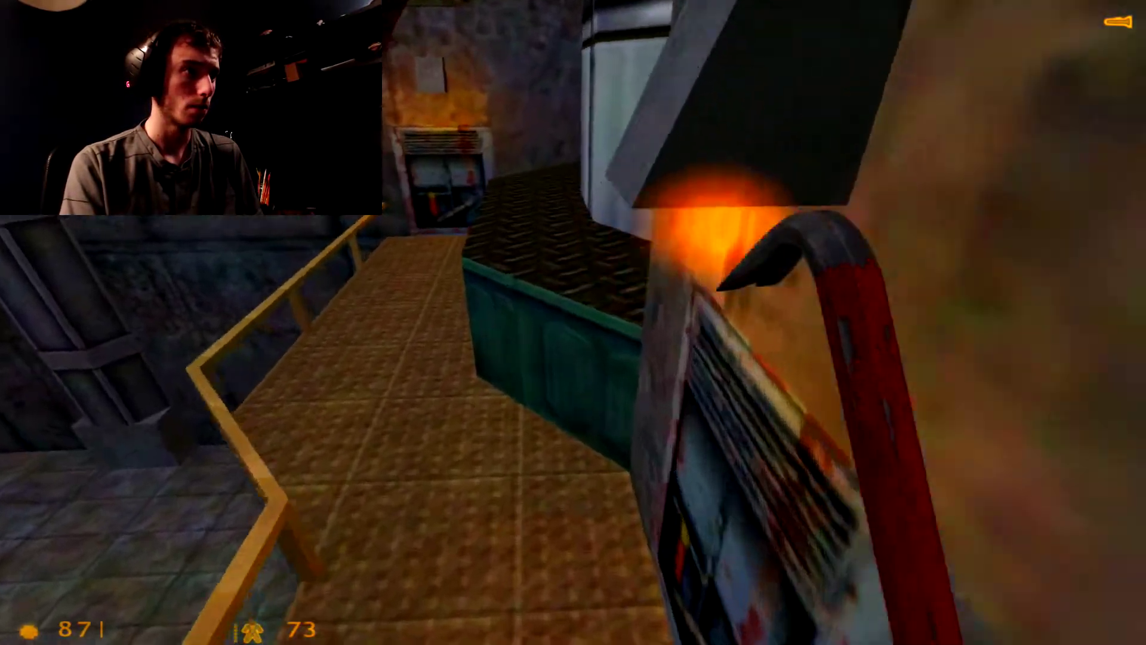
pyautogui.press('w')
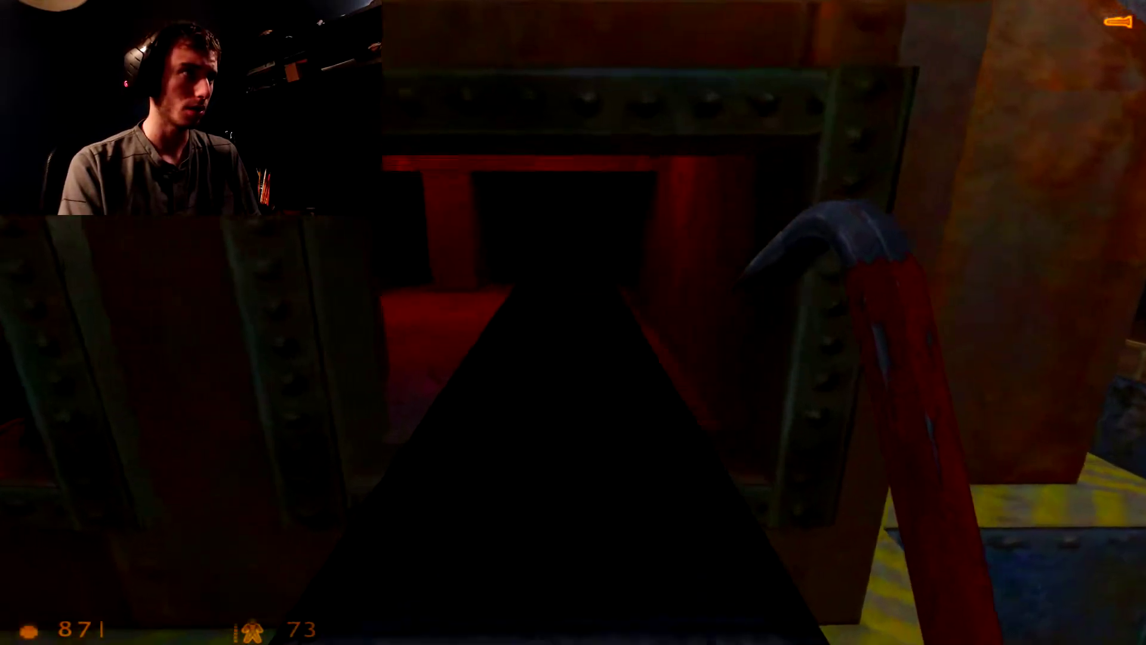
pyautogui.press('w')
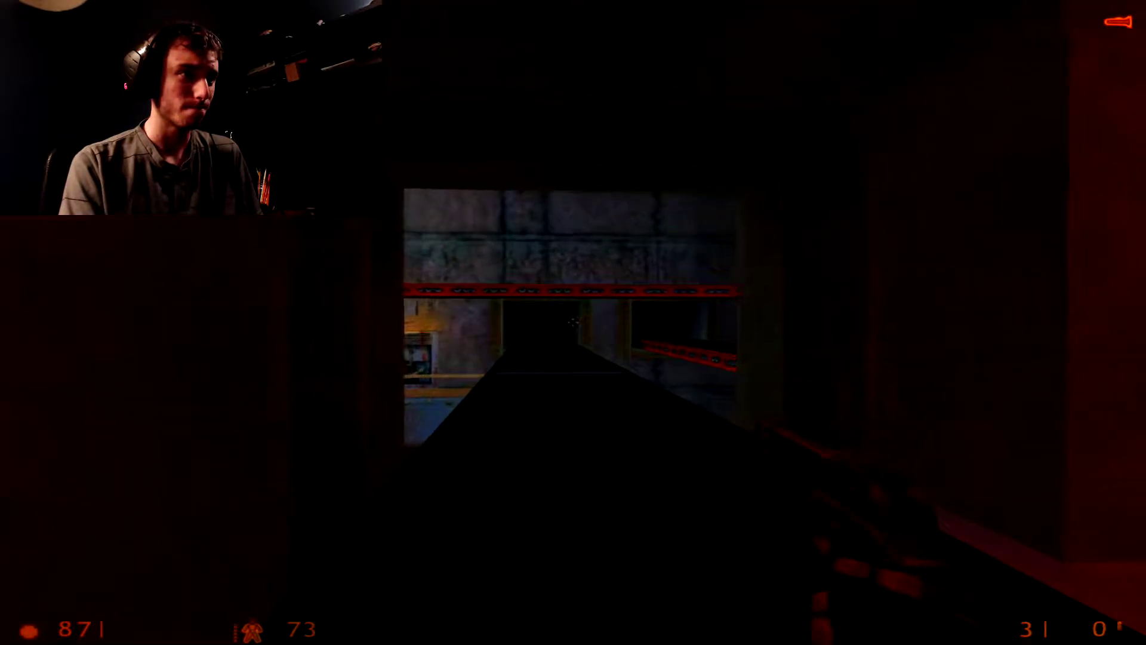
pyautogui.press('w')
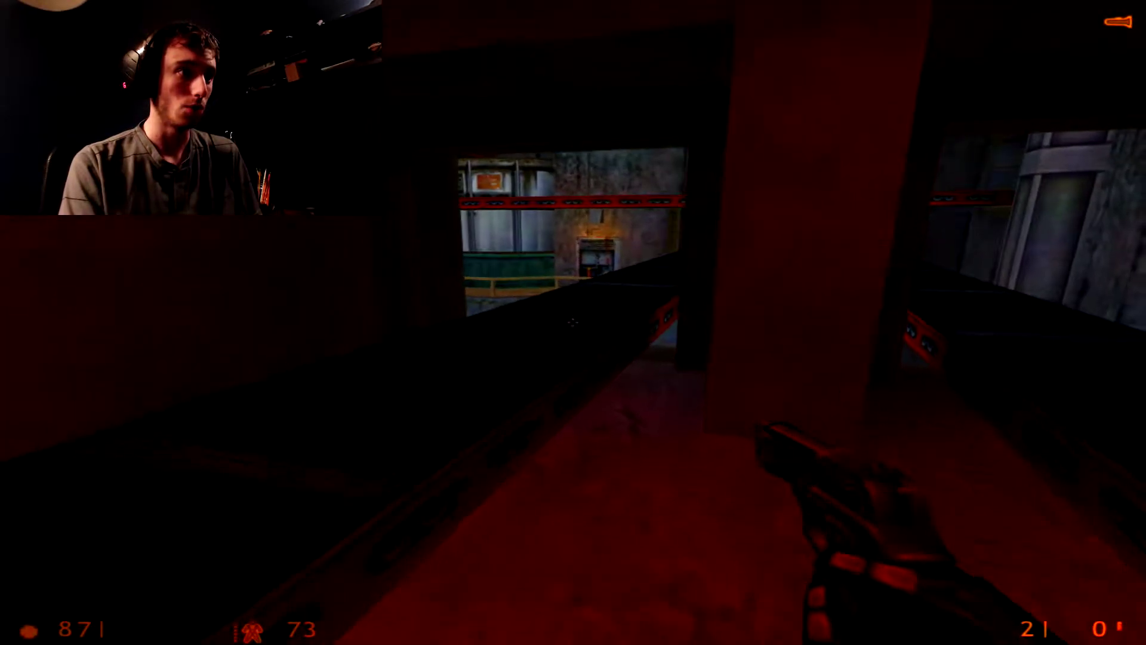
pyautogui.press('w')
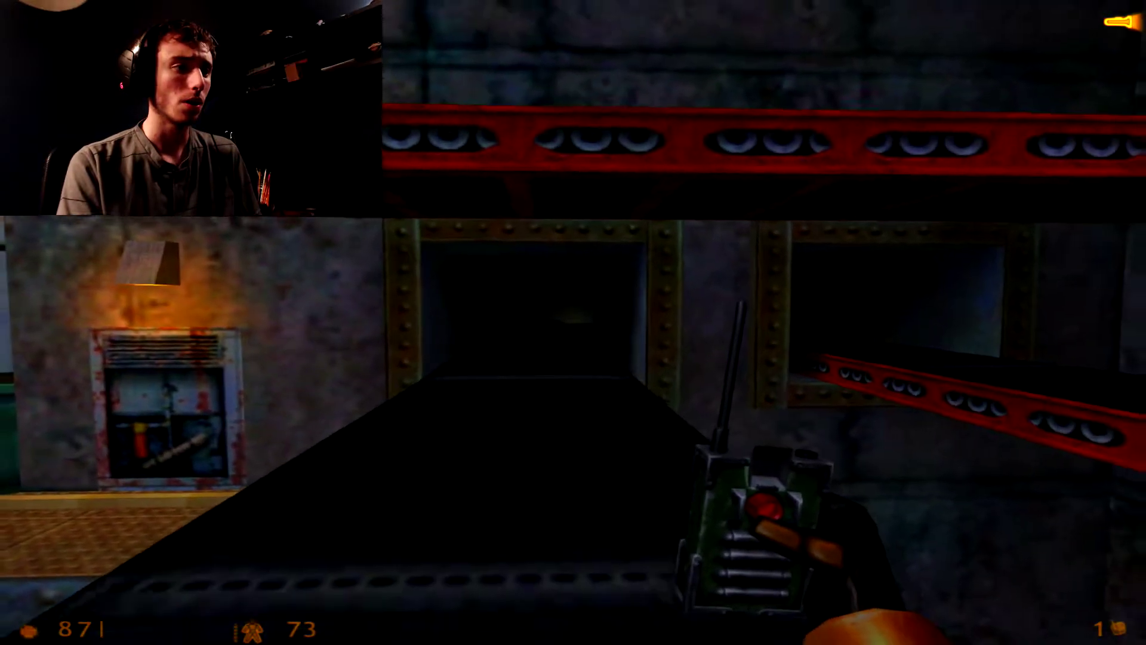
pyautogui.press('5')
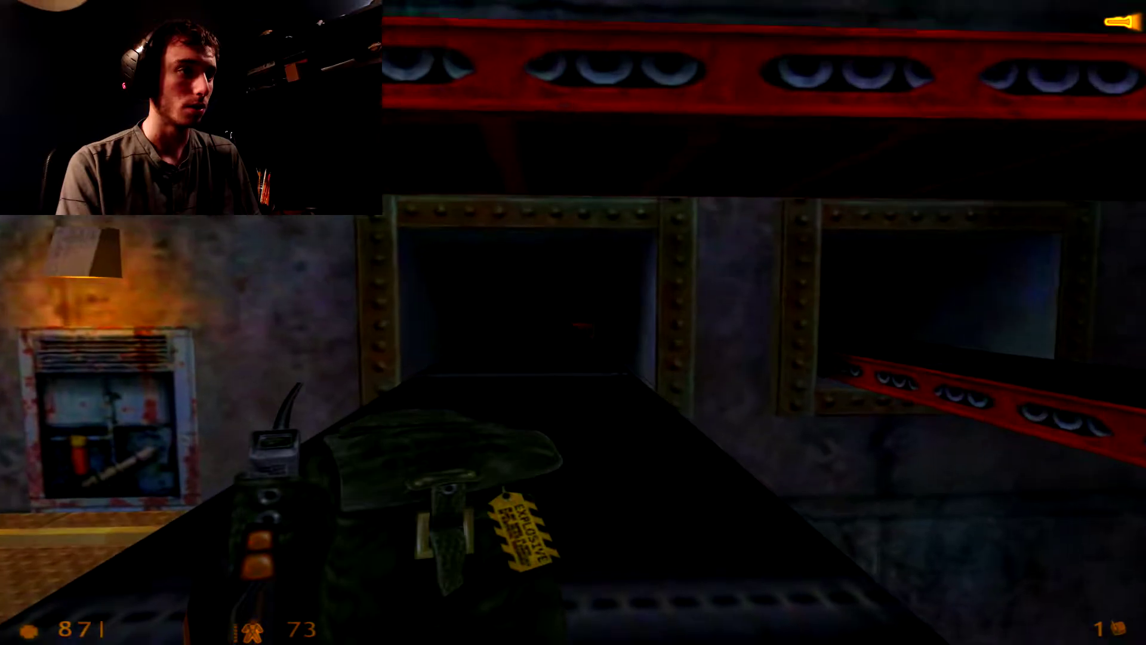
pyautogui.click(574, 323)
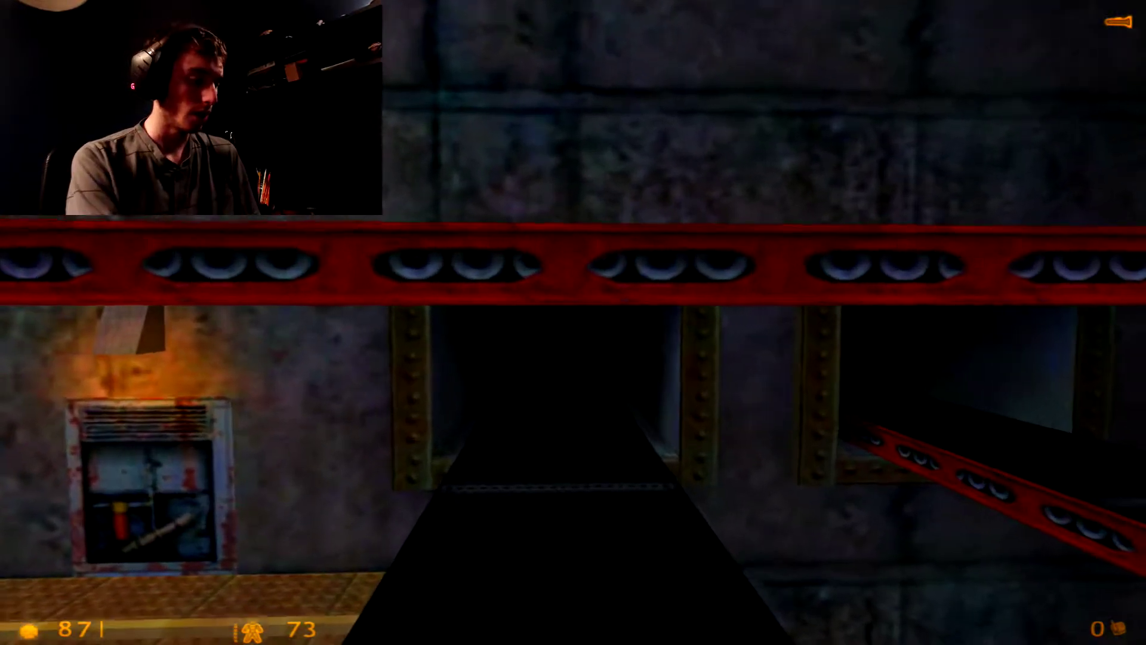
pyautogui.press('w')
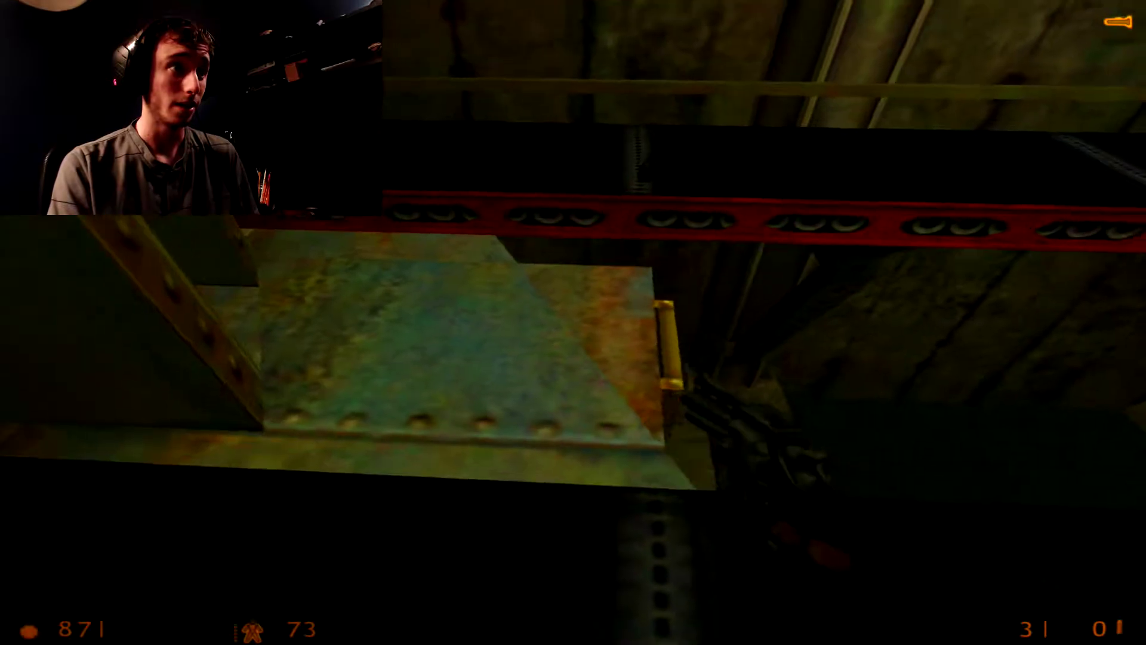
pyautogui.press('w')
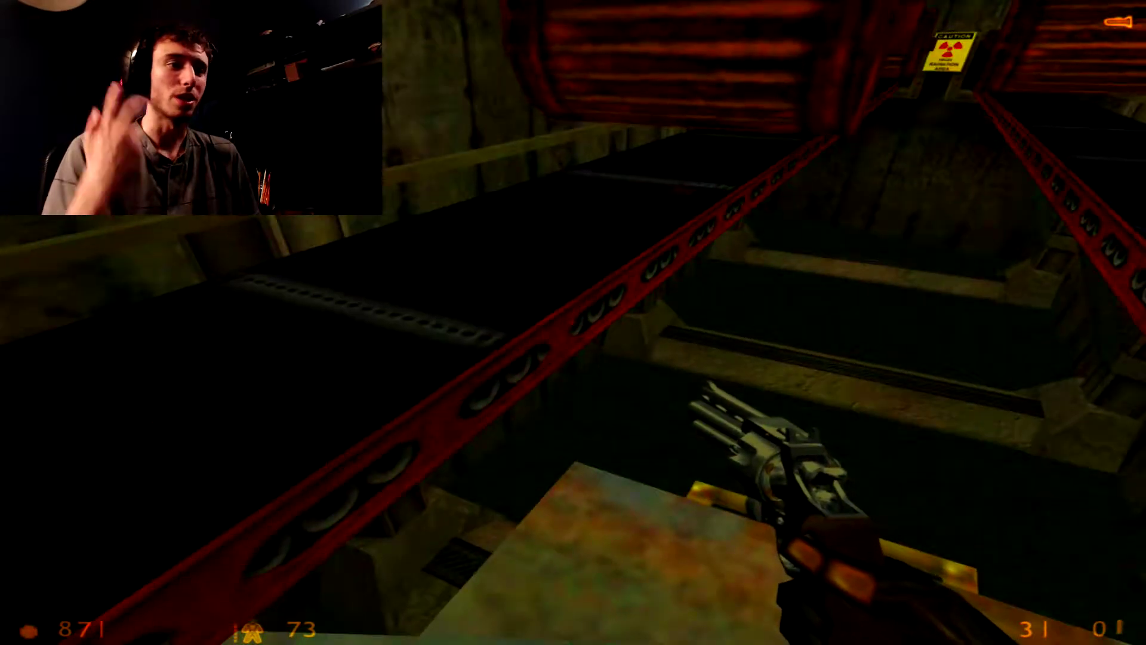
pyautogui.press('w')
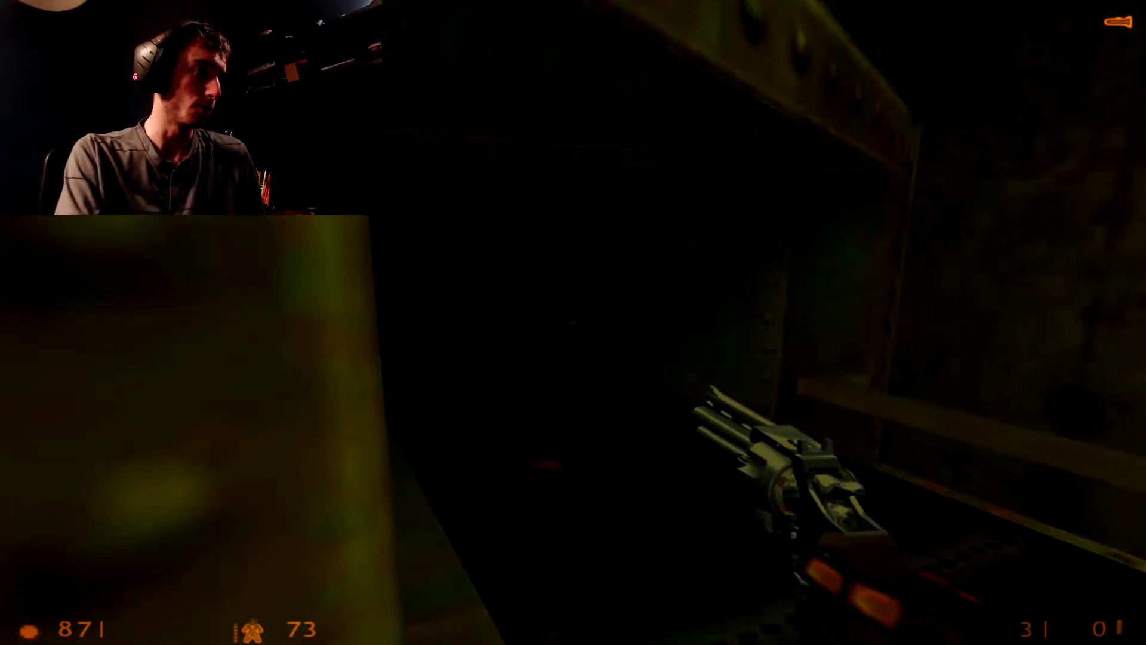
pyautogui.press('w')
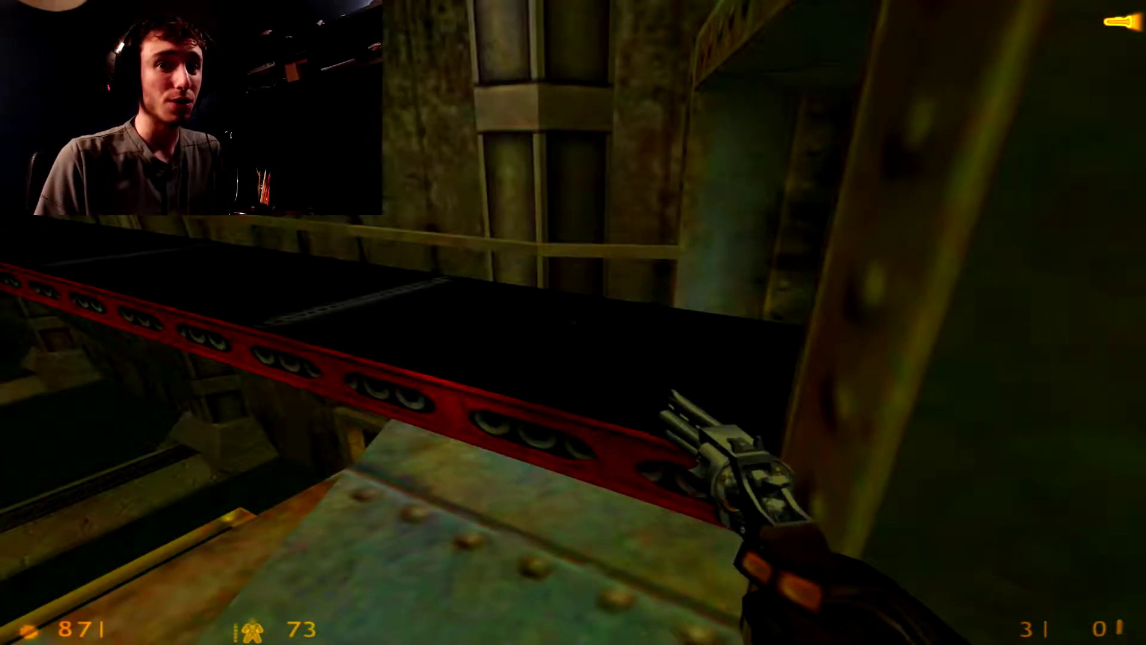
pyautogui.press('w')
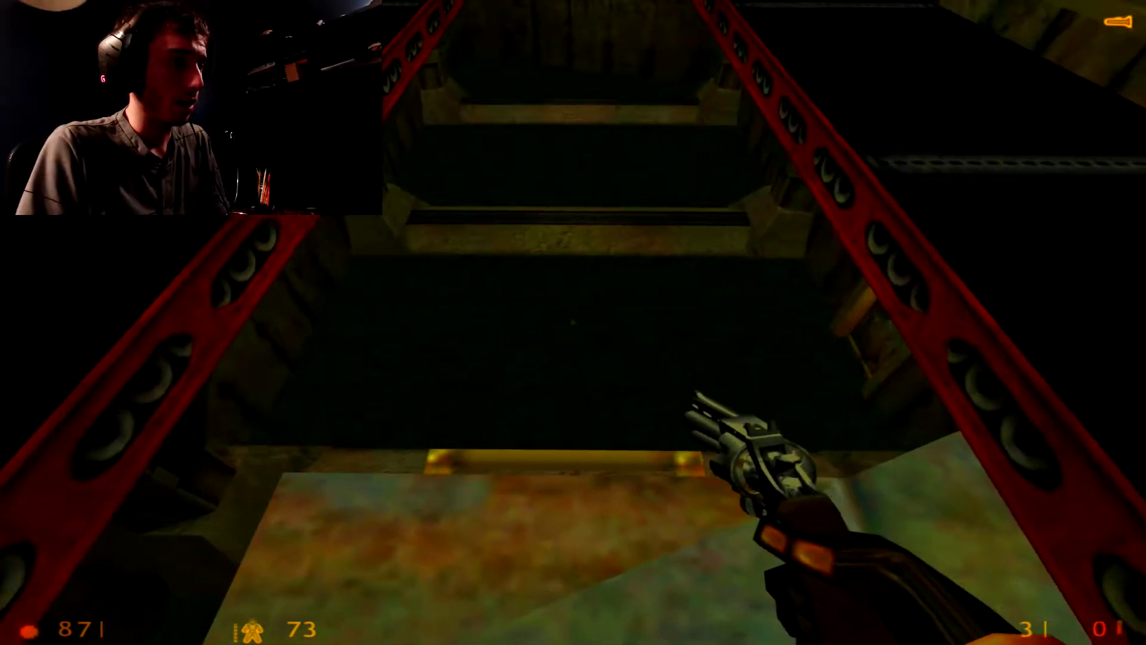
pyautogui.press('w')
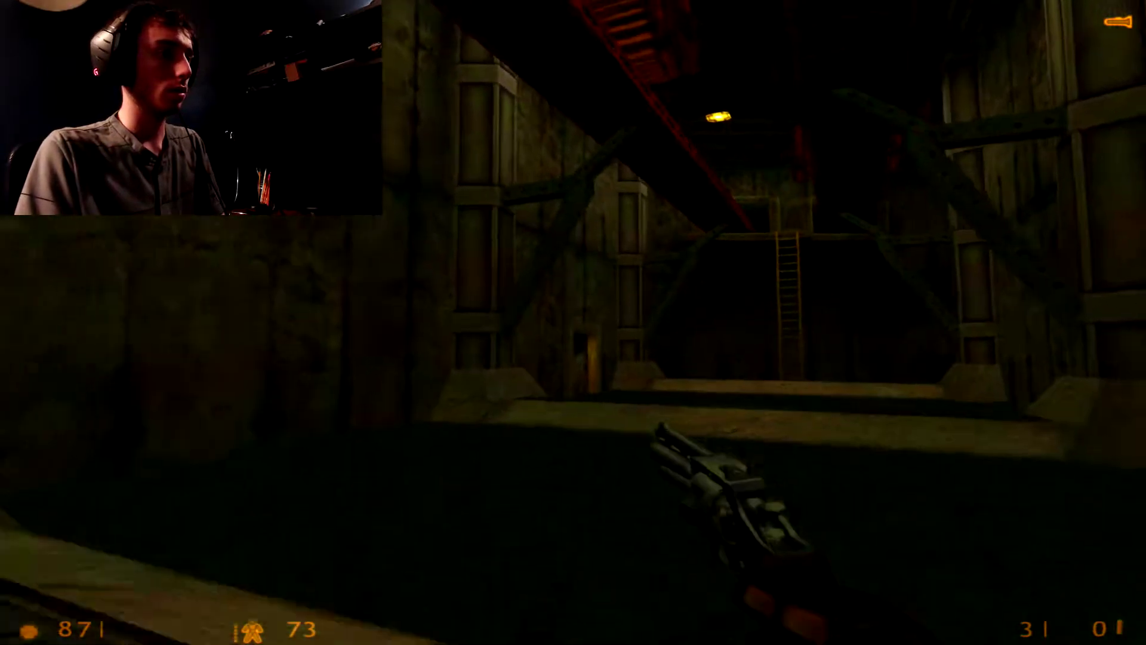
pyautogui.press('w')
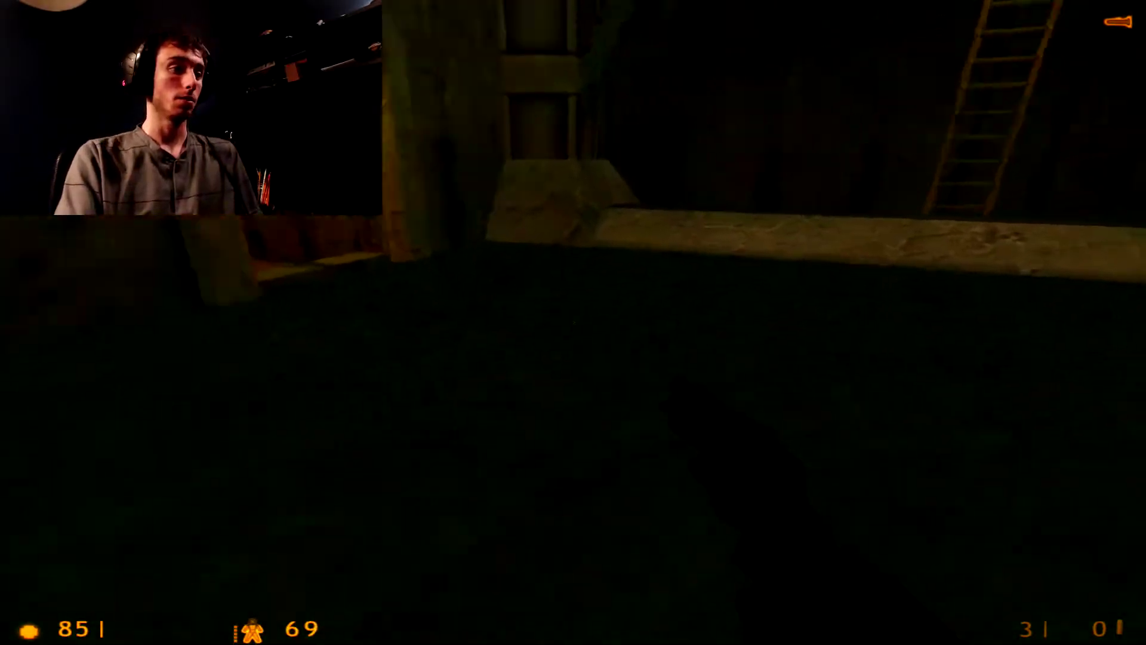
pyautogui.press('w')
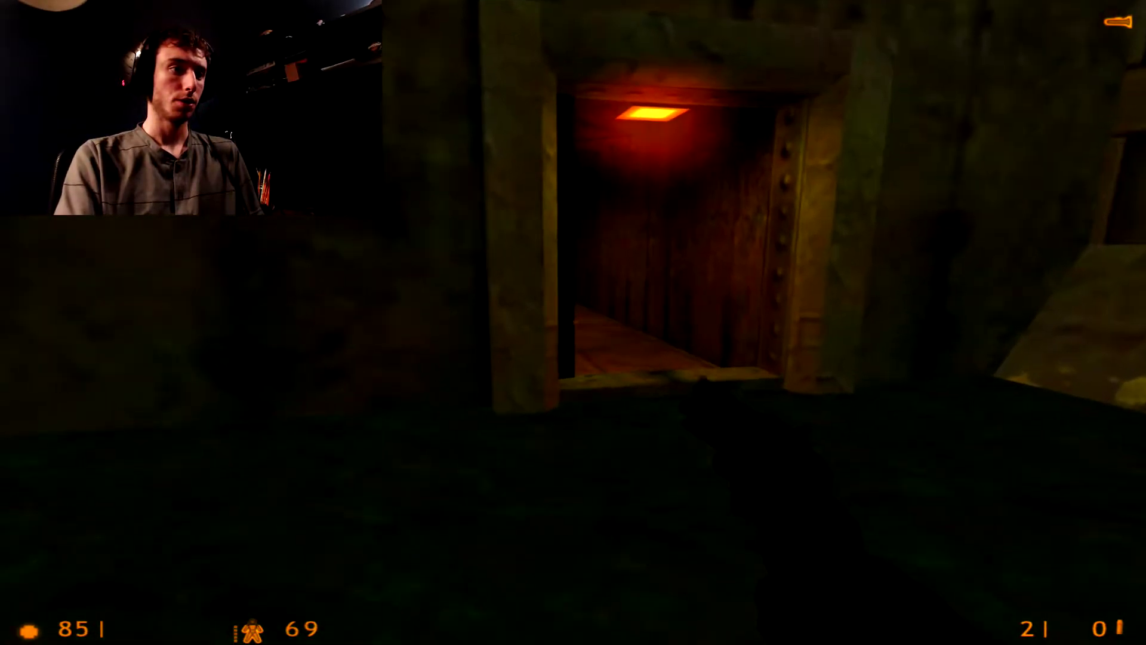
pyautogui.click(573, 323)
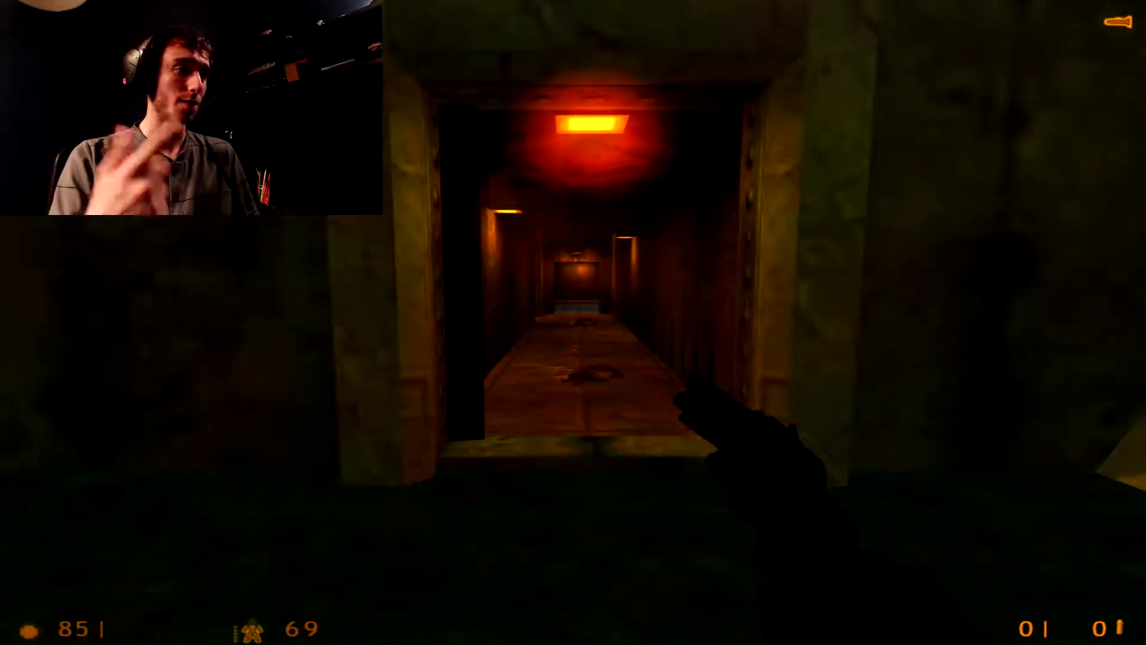
pyautogui.press('w')
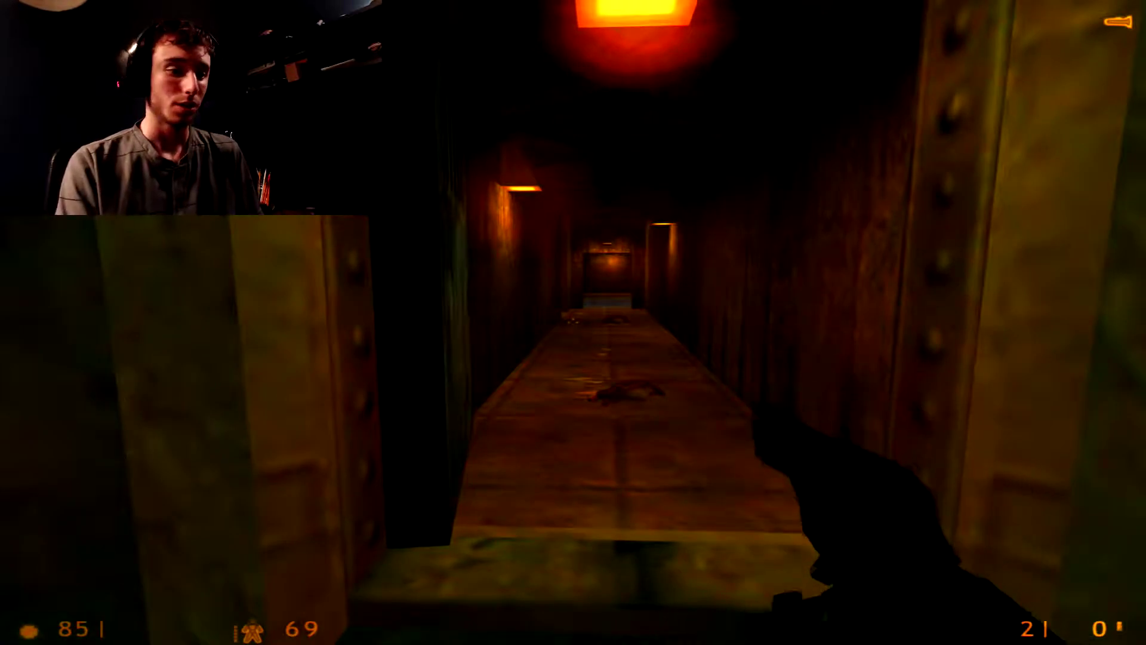
pyautogui.press('w')
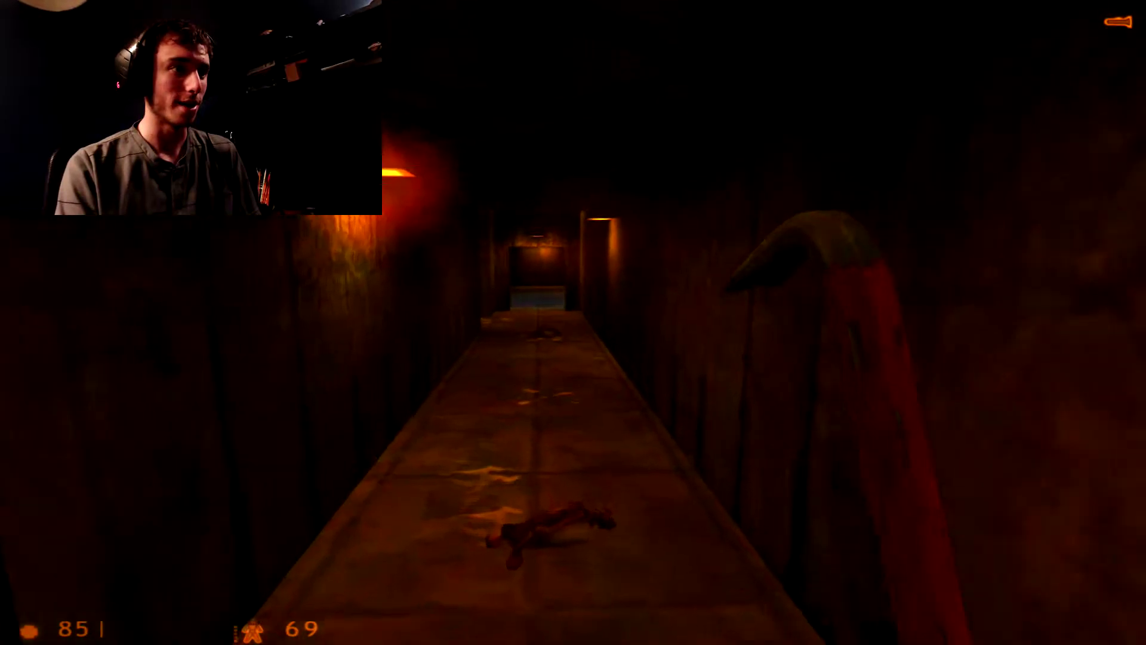
pyautogui.press('w')
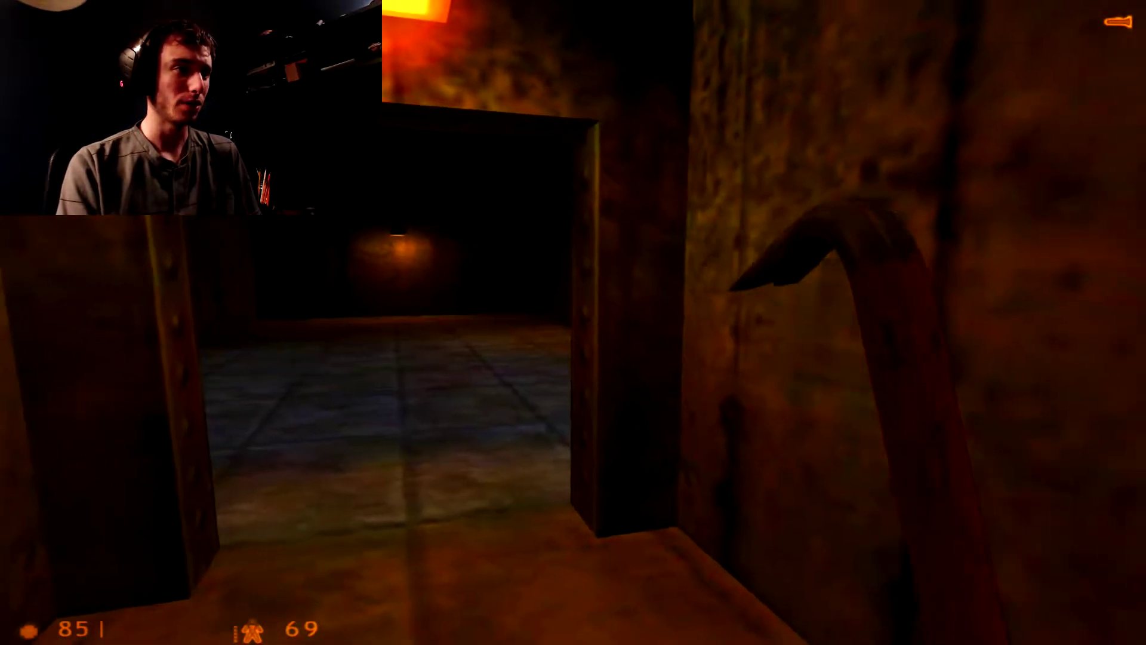
pyautogui.press('w')
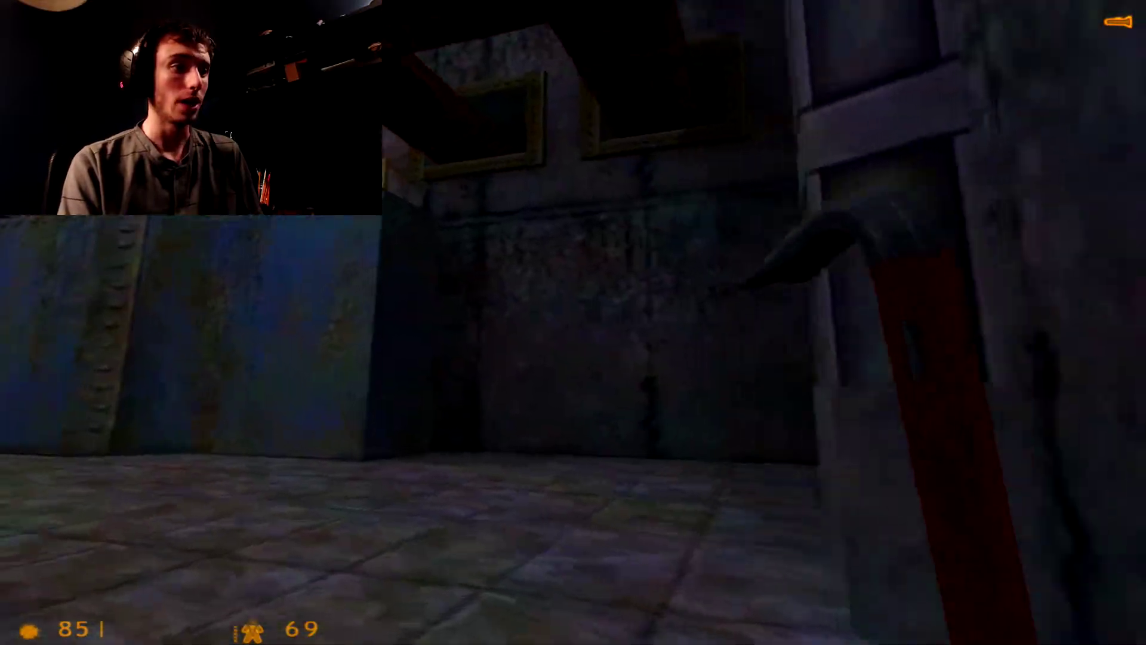
pyautogui.press('w')
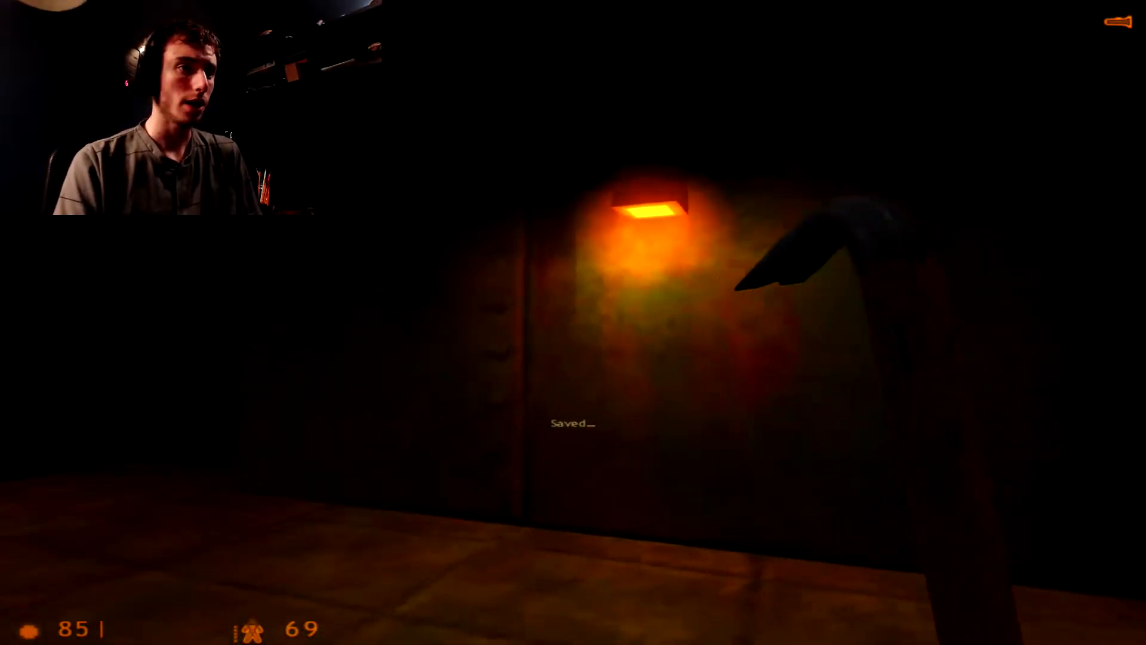
pyautogui.press('w')
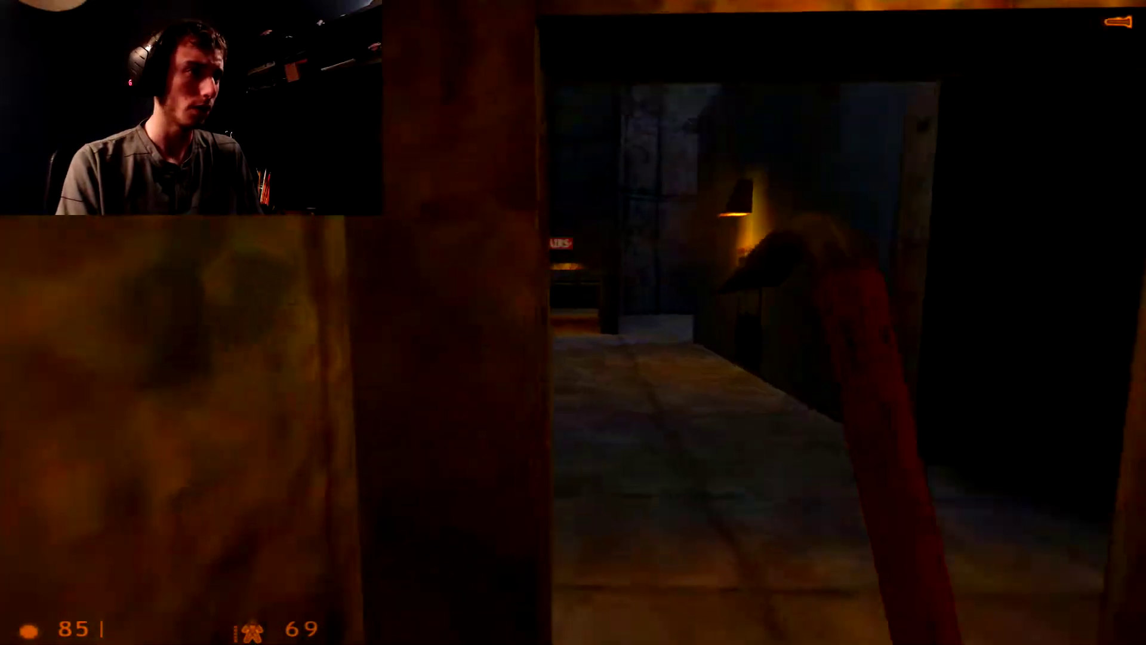
pyautogui.press('w')
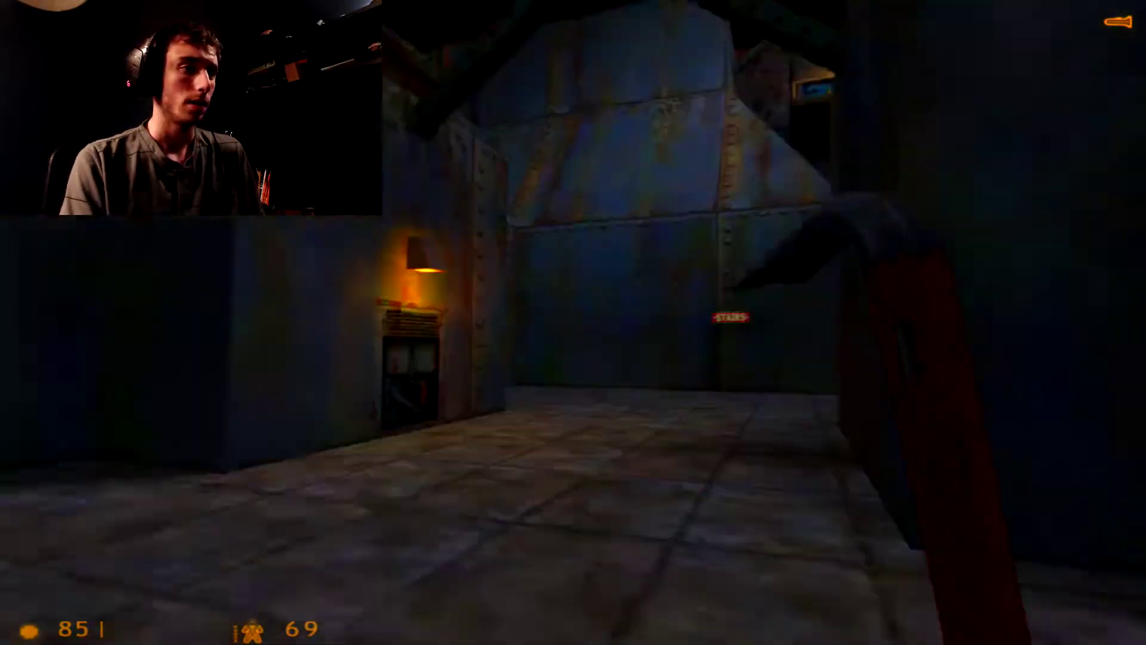
pyautogui.press('w')
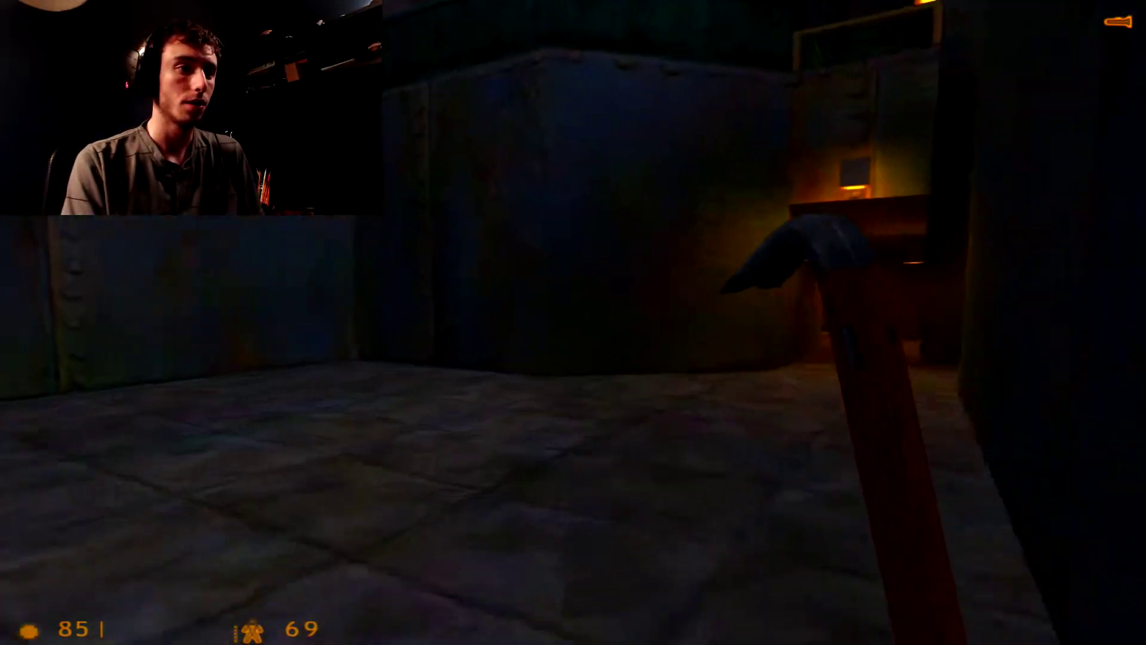
pyautogui.press('w')
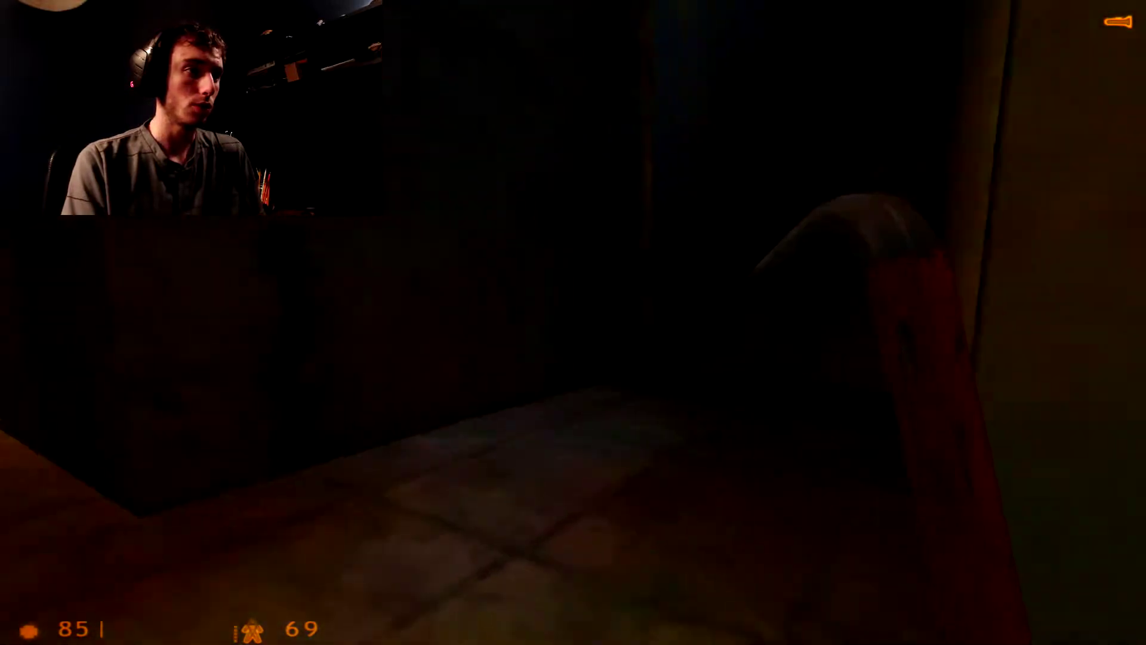
pyautogui.press('2')
pyautogui.press('w')
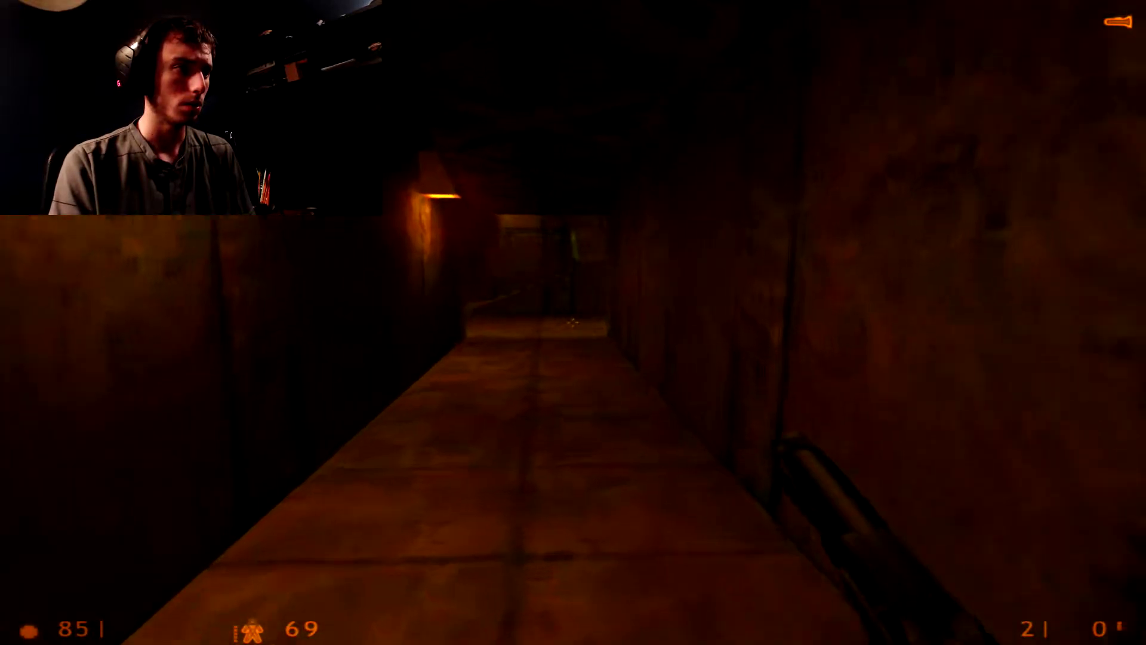
pyautogui.press('w')
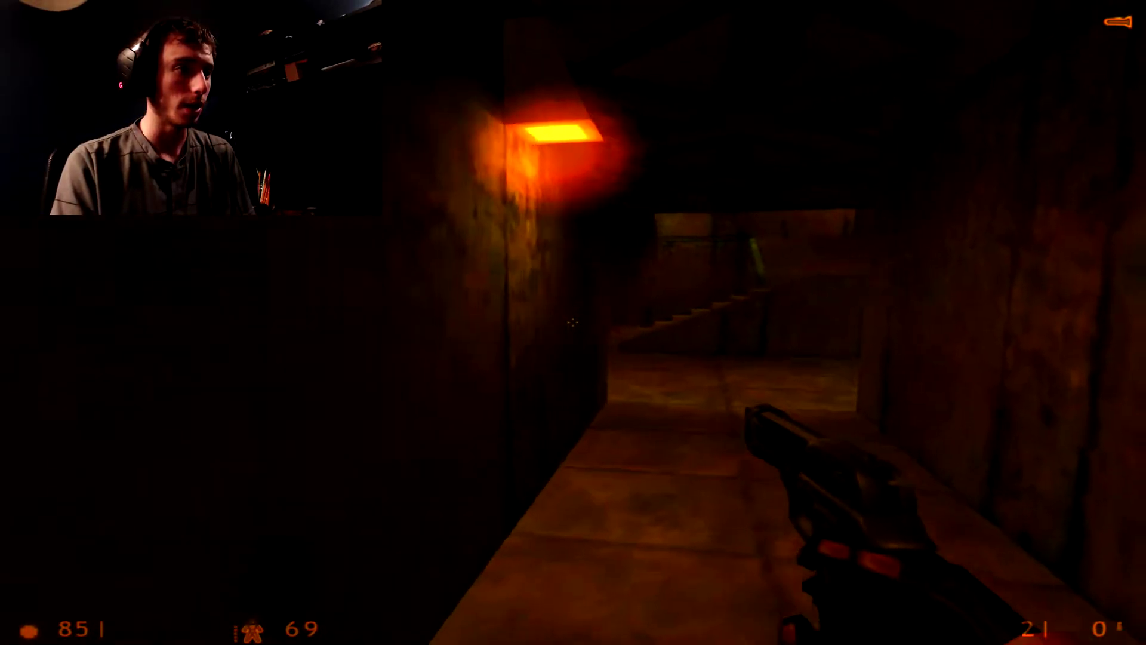
pyautogui.click(573, 322)
pyautogui.press('w')
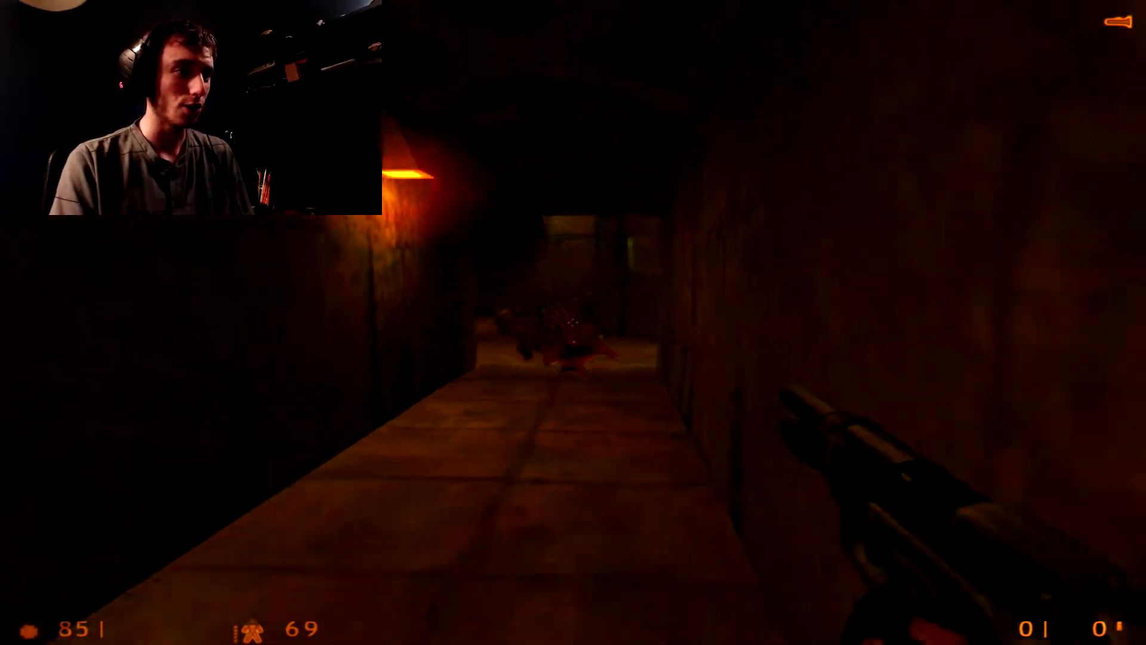
pyautogui.click(573, 323)
pyautogui.press('w')
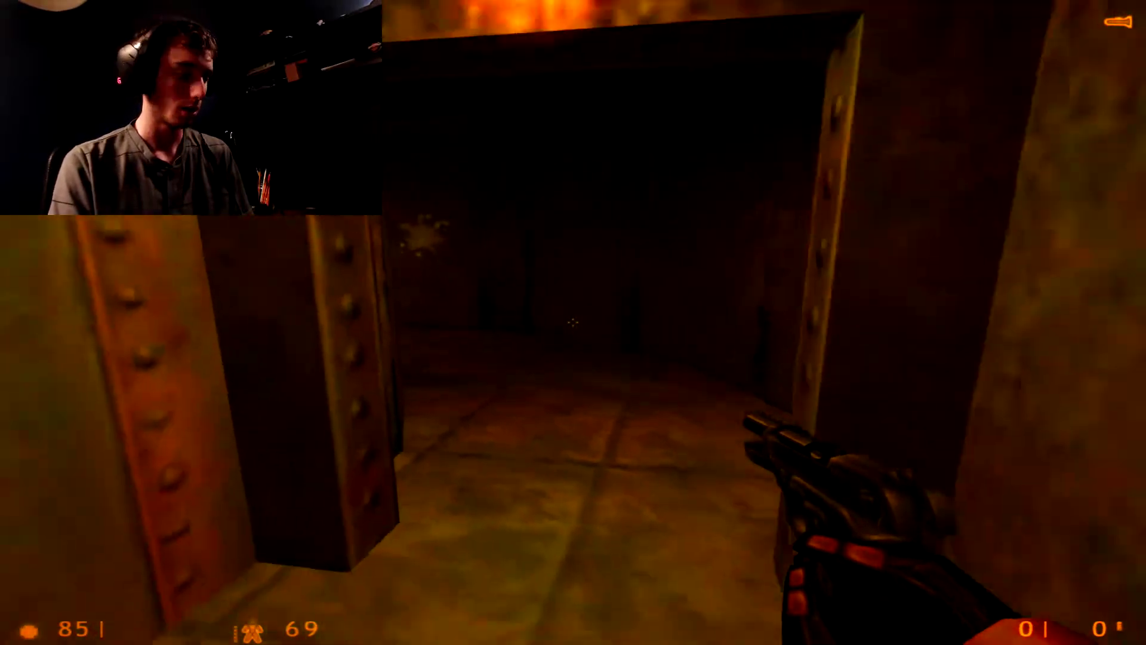
pyautogui.press('w')
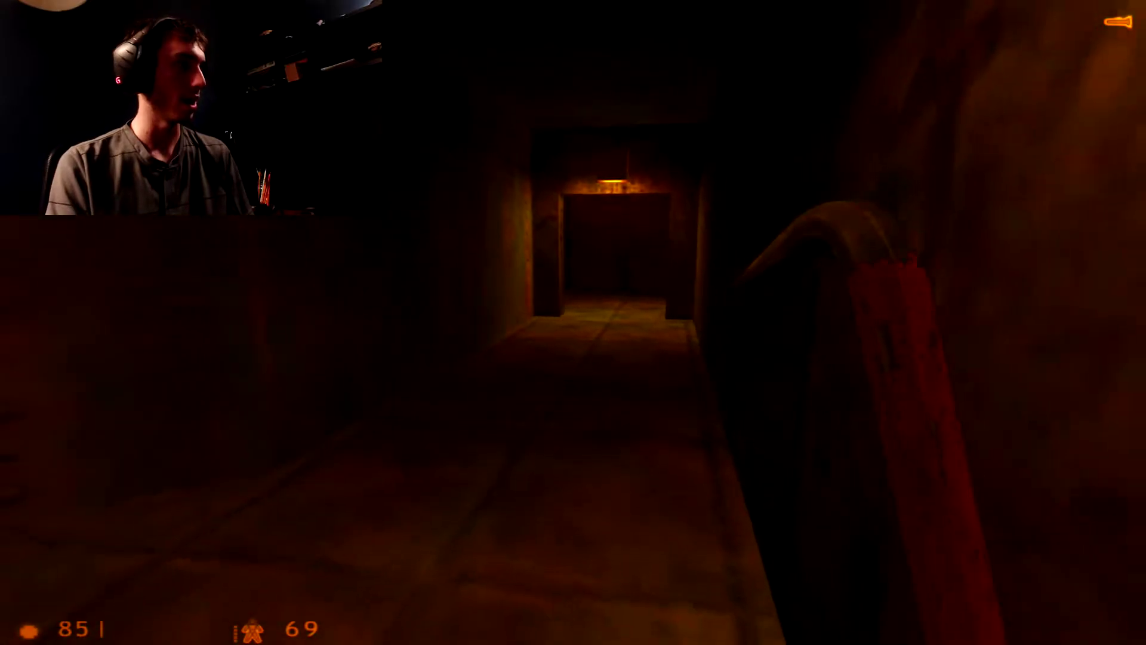
pyautogui.press('w')
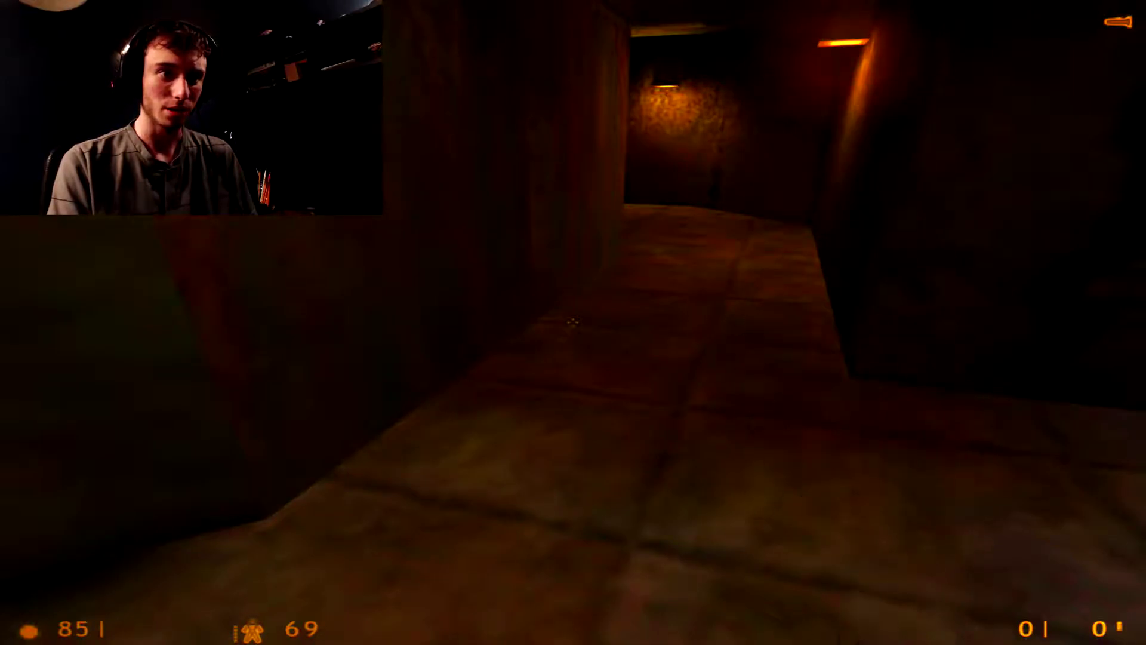
pyautogui.press('w')
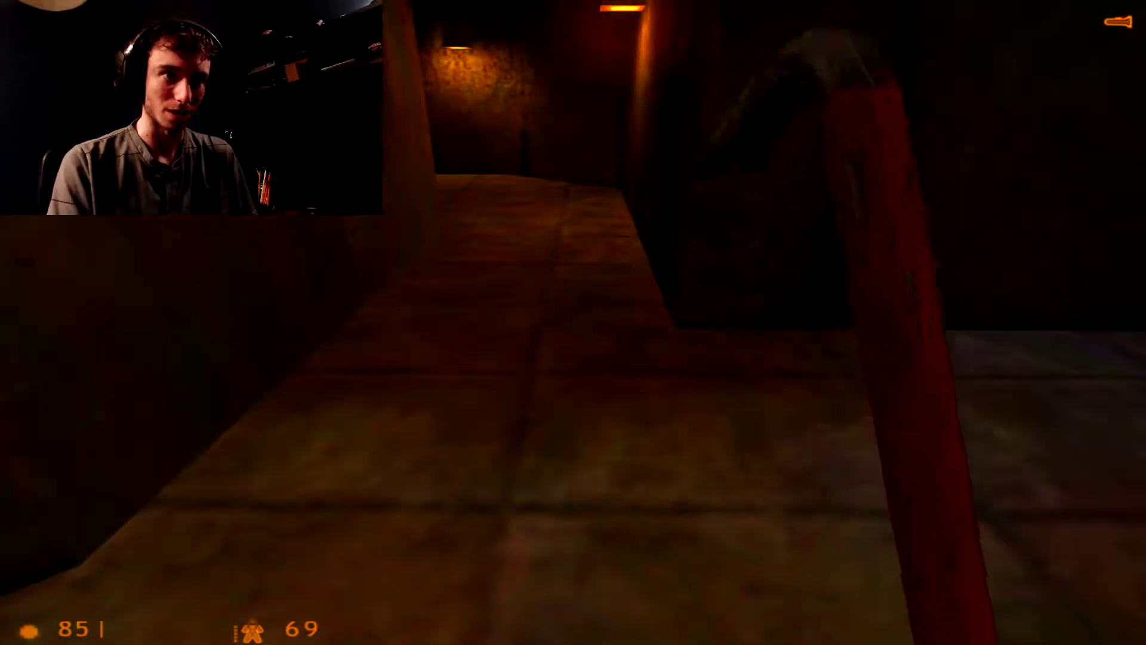
pyautogui.press('w')
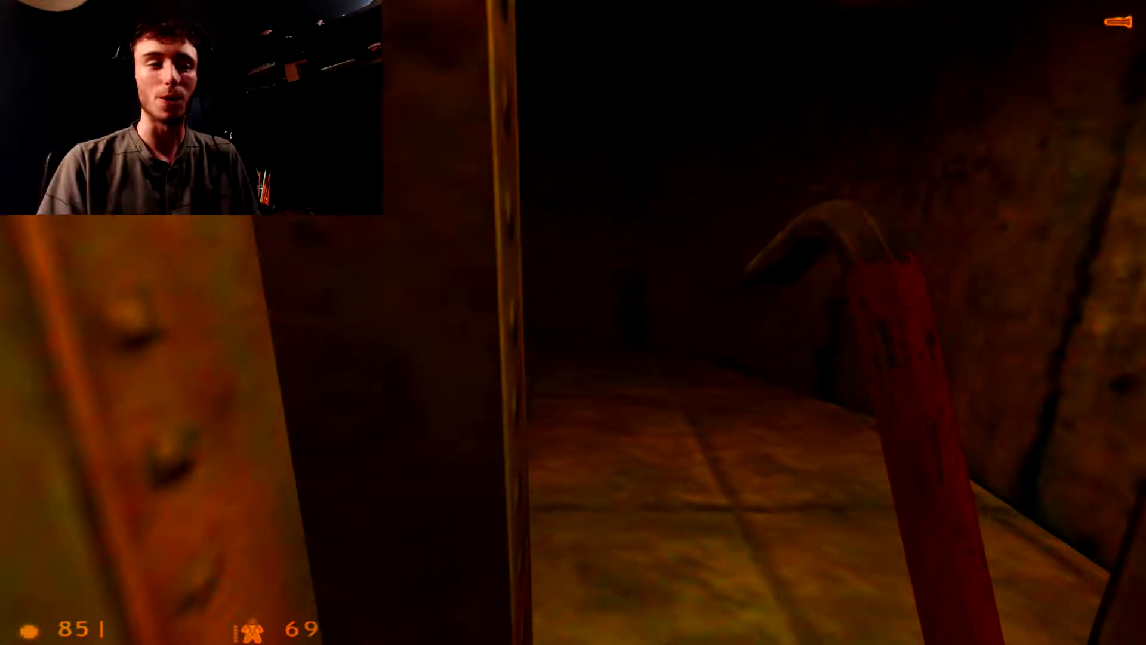
pyautogui.press('w')
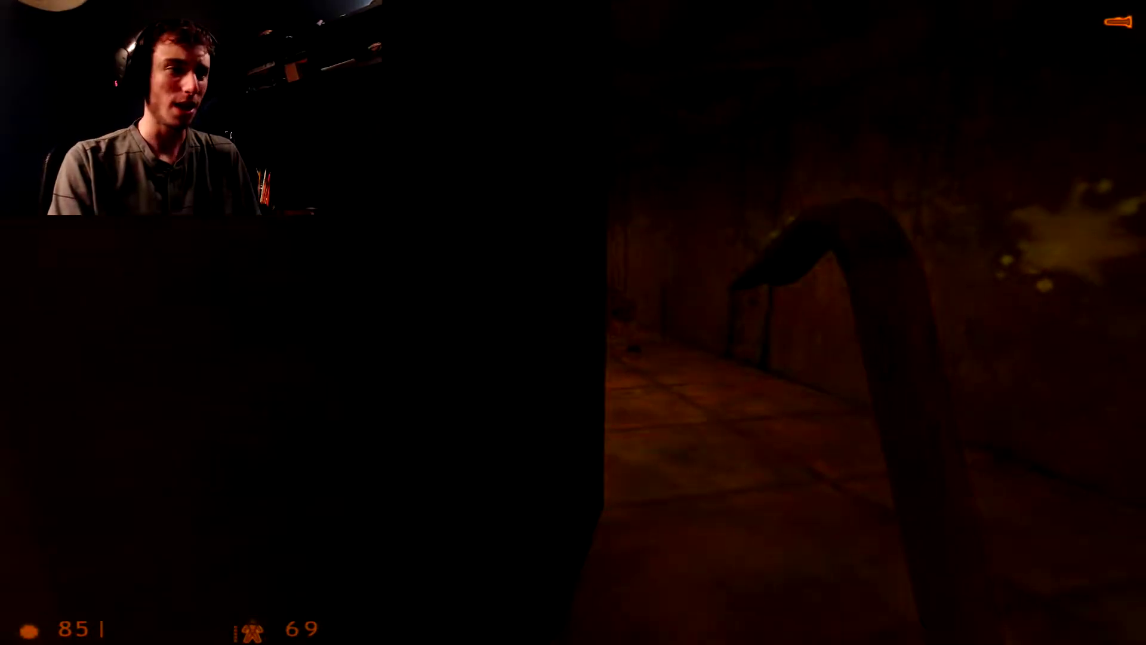
pyautogui.press('w')
pyautogui.click(573, 323)
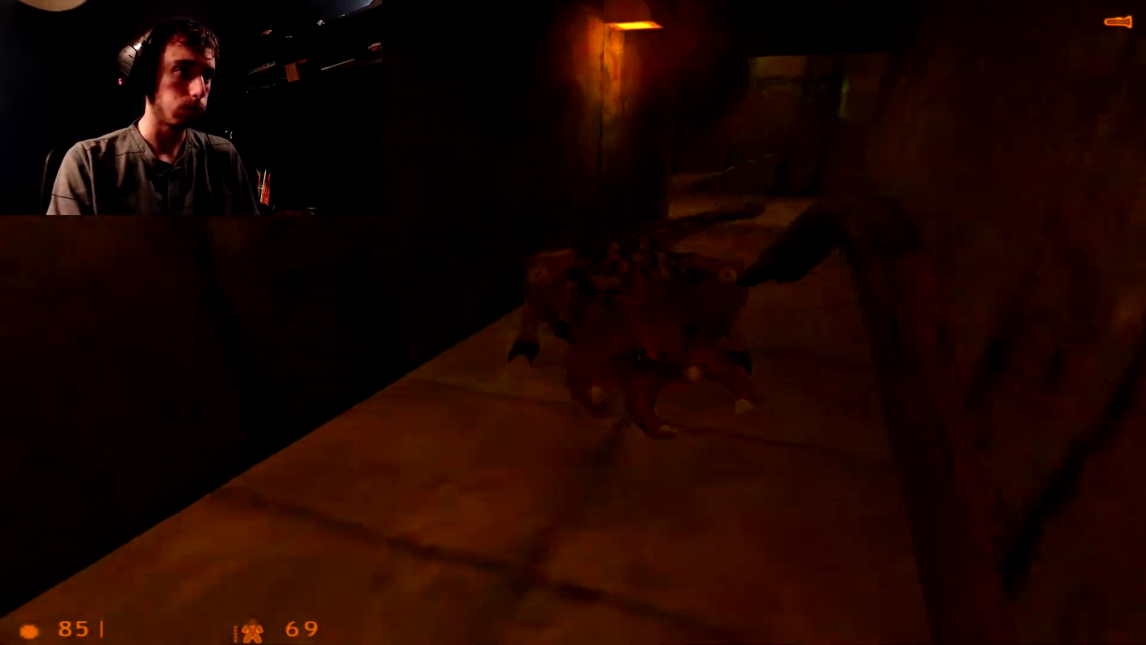
pyautogui.click(574, 323)
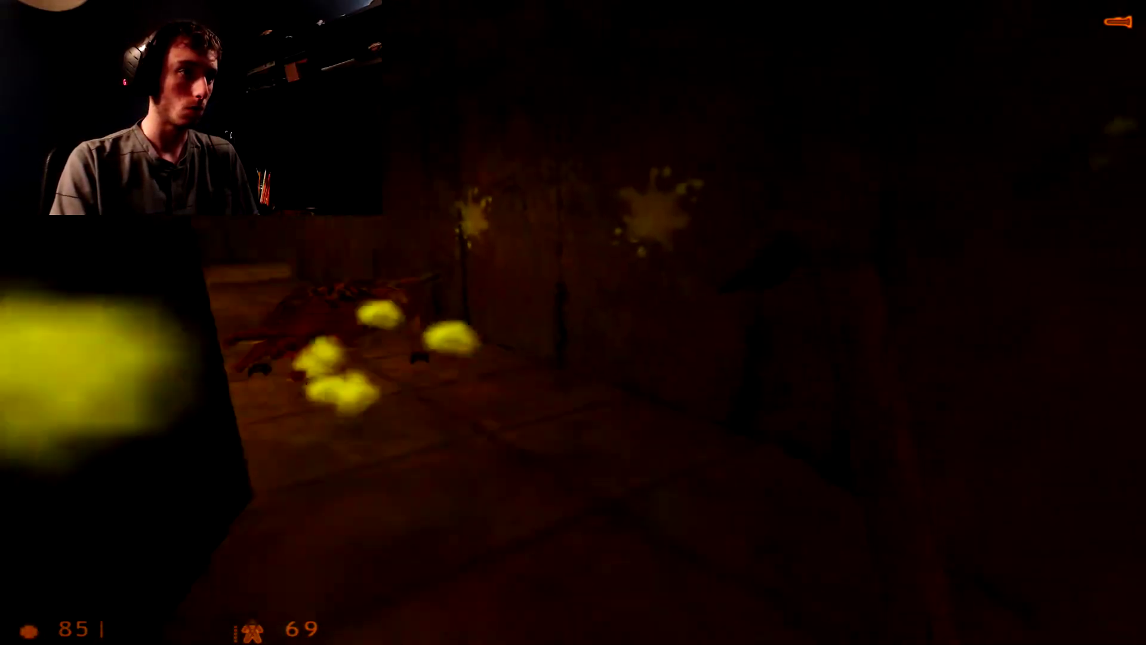
pyautogui.click(573, 322)
pyautogui.click(573, 323)
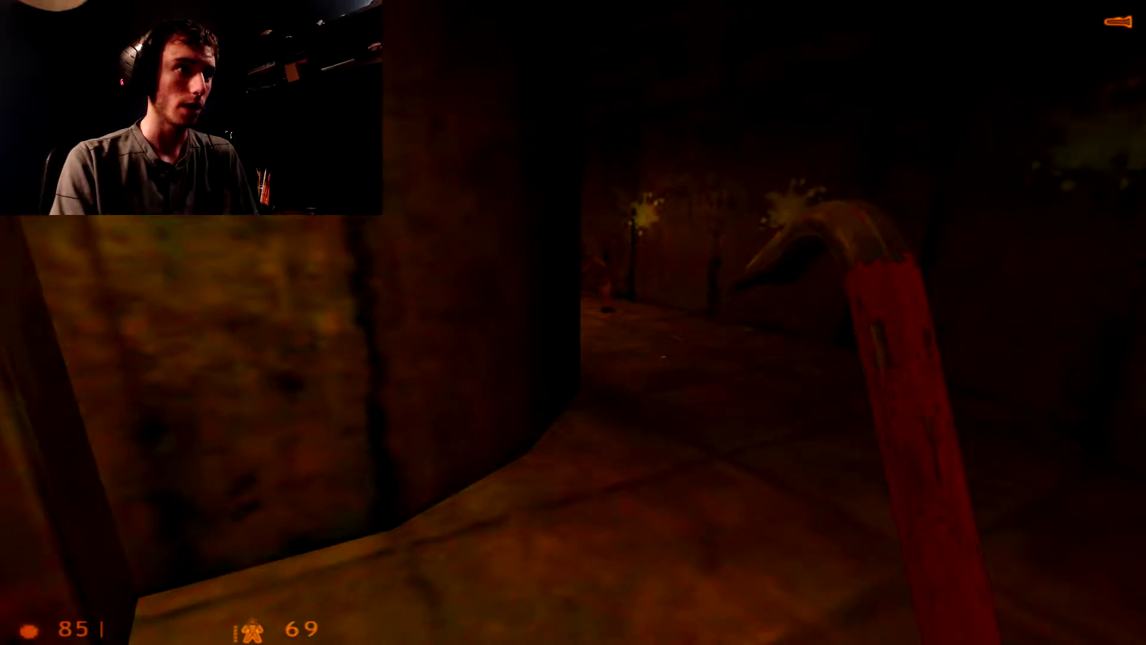
pyautogui.press('a')
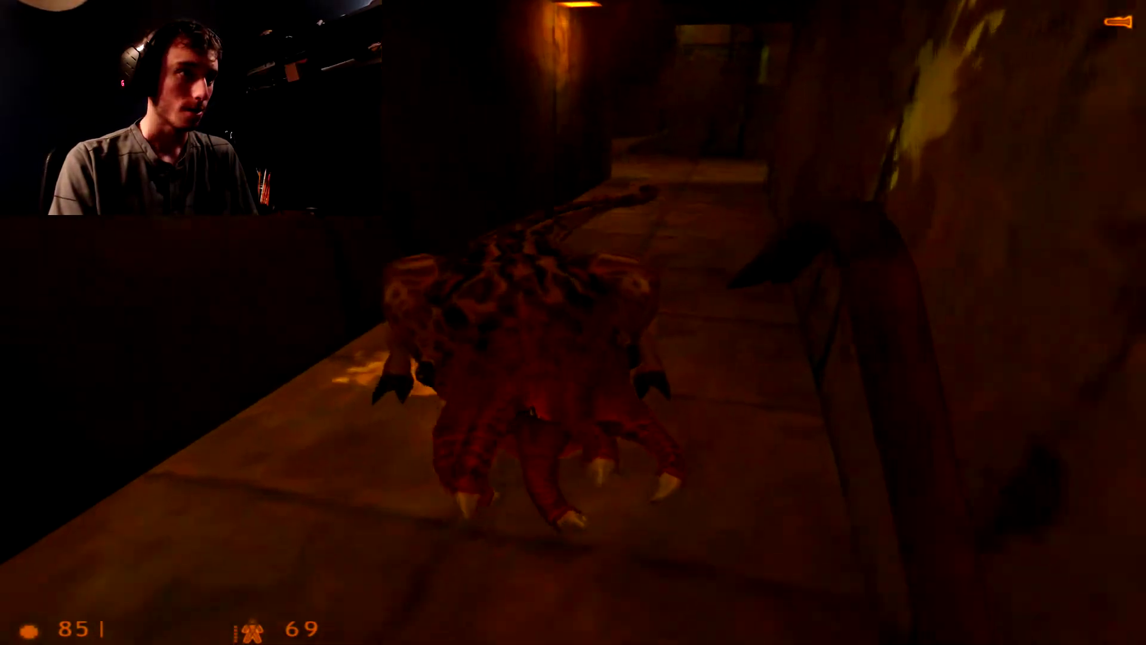
pyautogui.click(572, 322)
pyautogui.press('w')
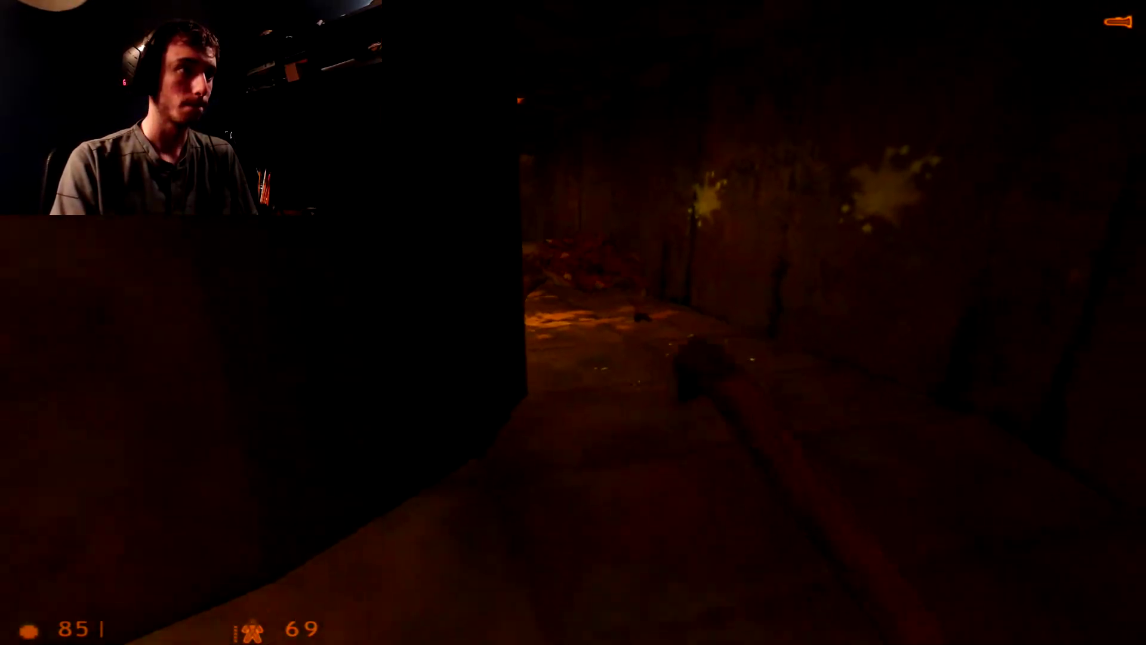
pyautogui.press('w')
pyautogui.click(573, 322)
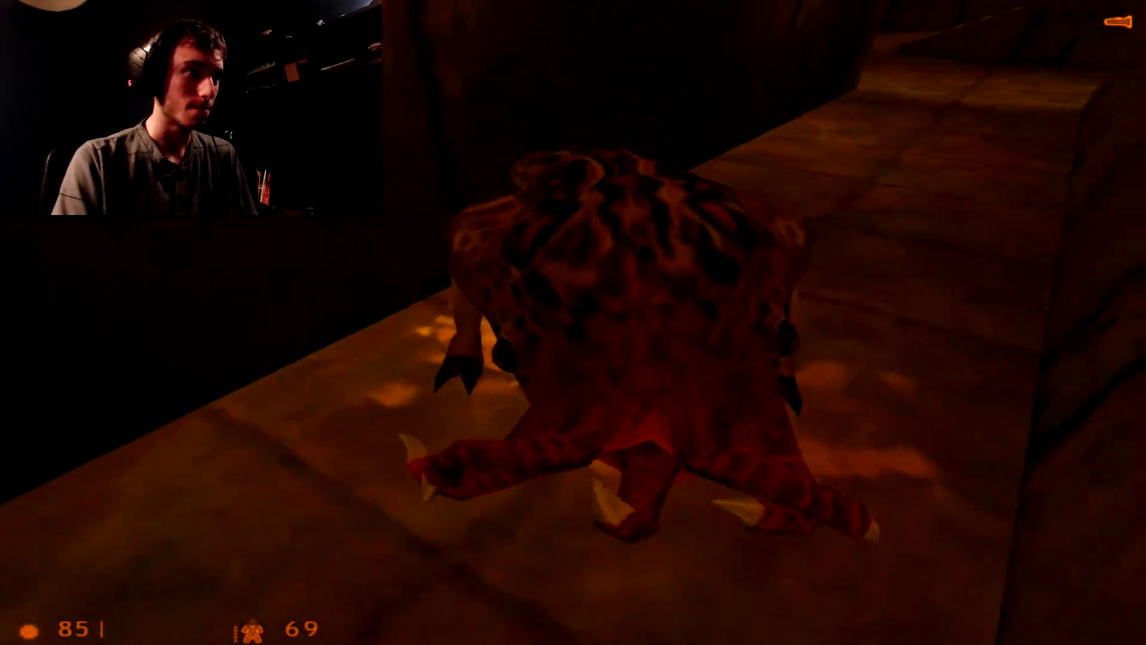
pyautogui.click(573, 323)
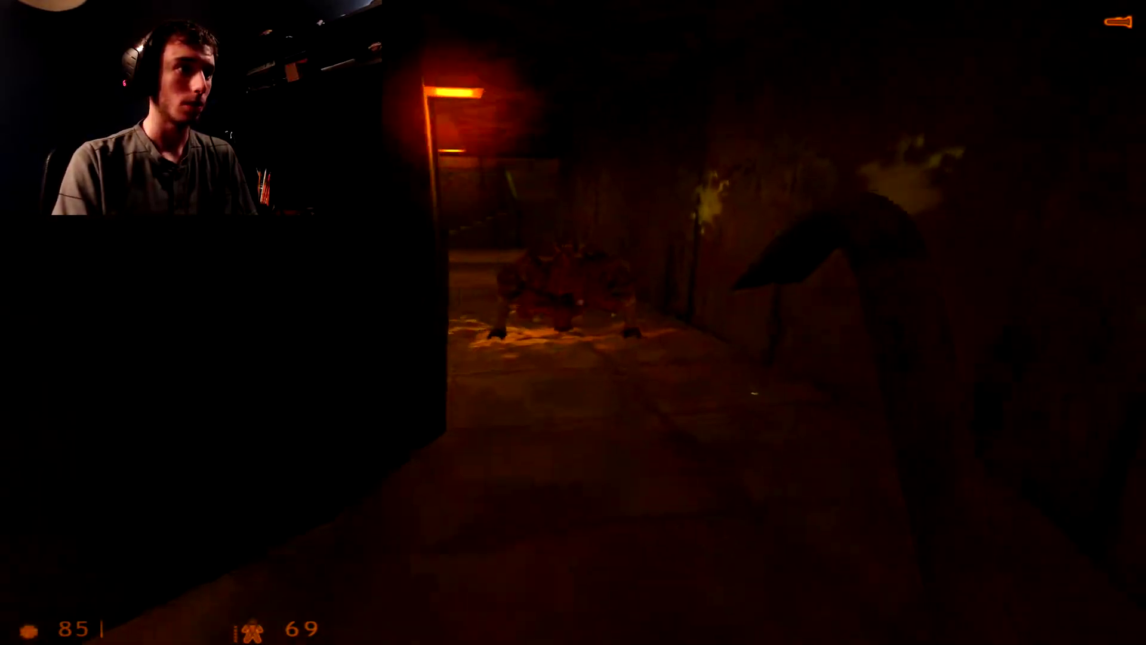
pyautogui.press('w')
pyautogui.click(573, 322)
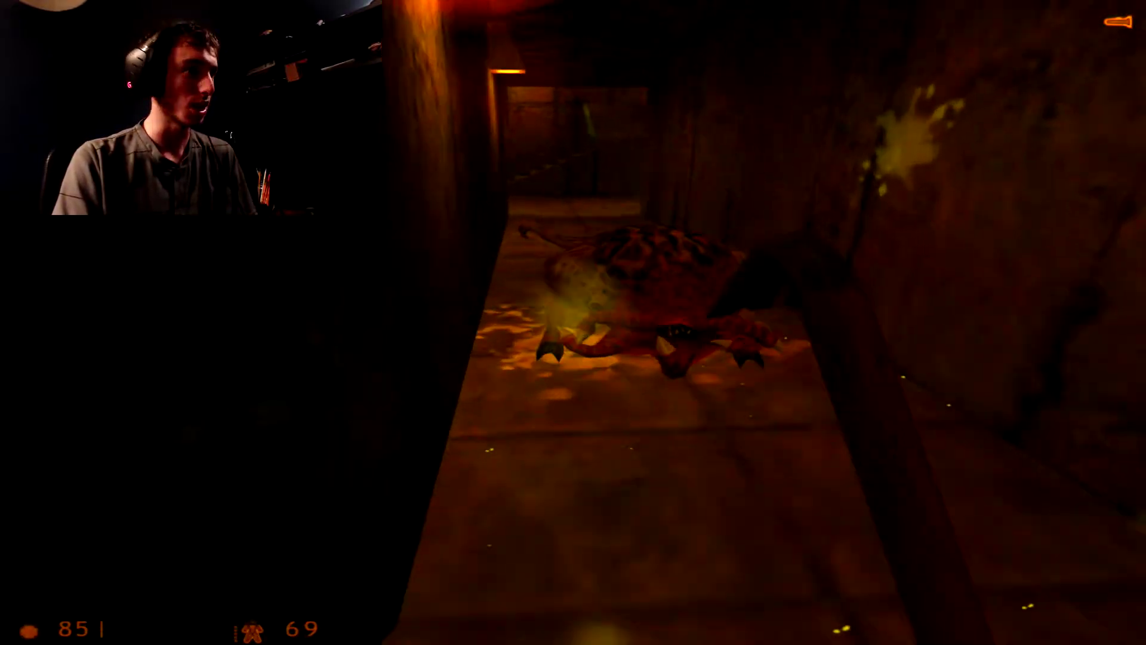
pyautogui.click(573, 322)
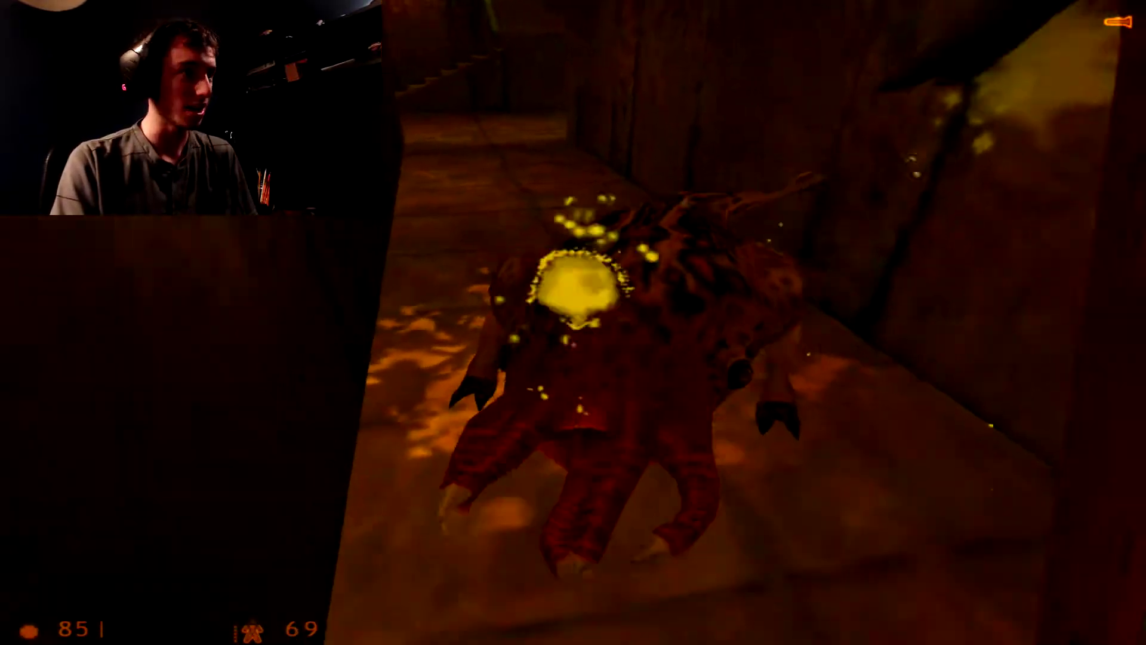
pyautogui.press('s')
pyautogui.press('w')
pyautogui.click(573, 322)
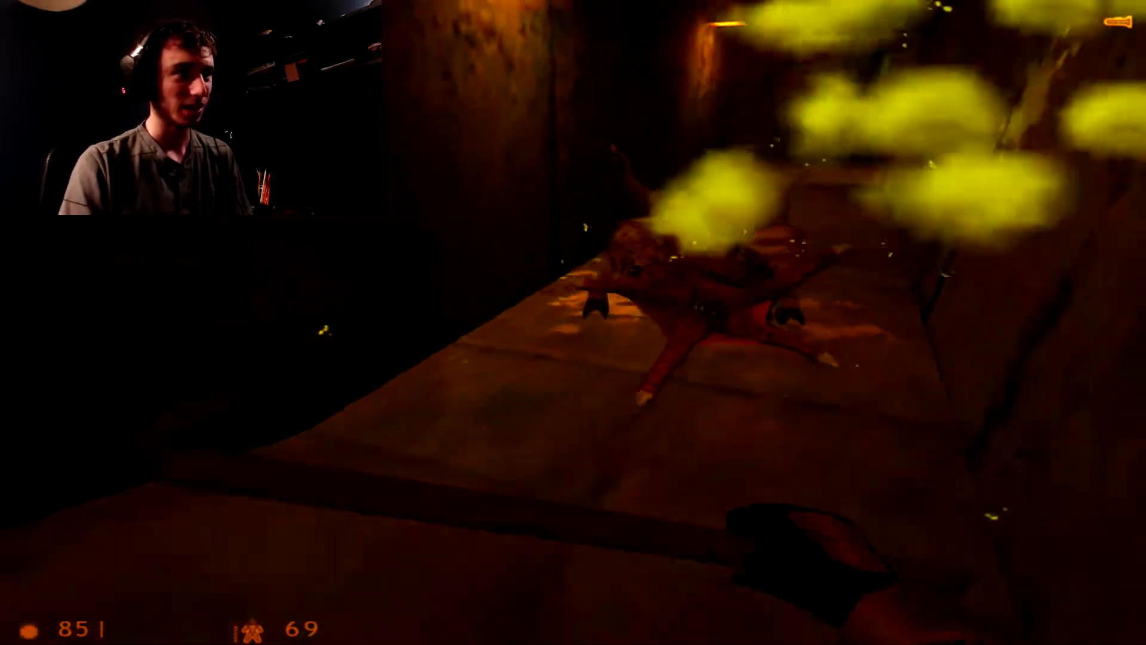
pyautogui.click(573, 322)
pyautogui.press('s')
pyautogui.click(573, 323)
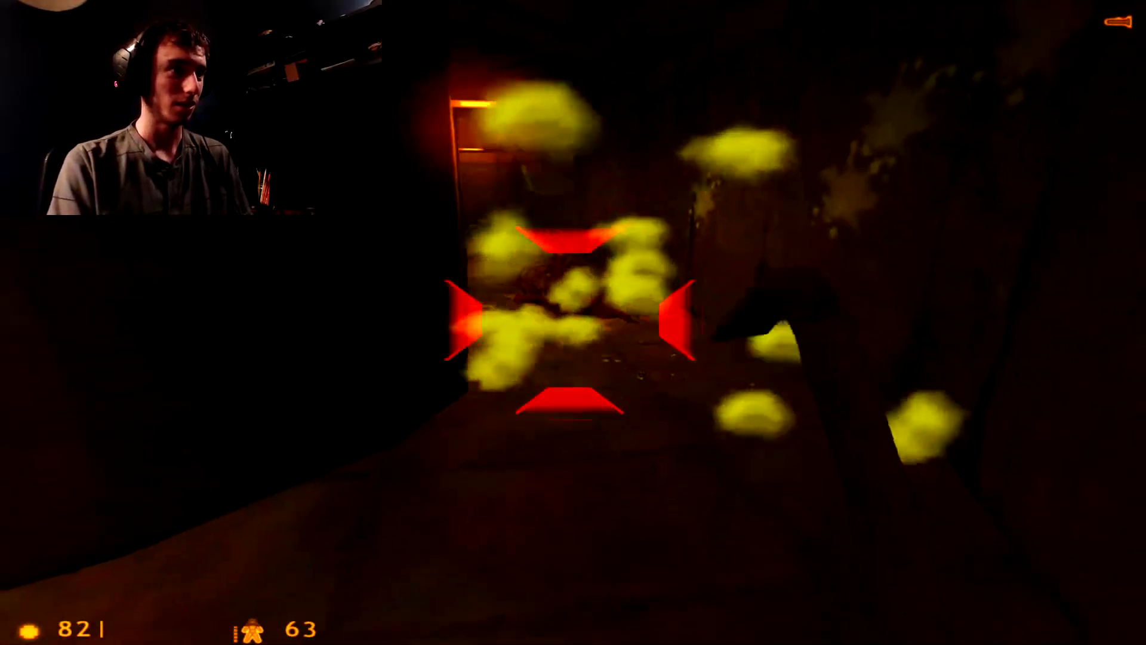
pyautogui.press('w')
pyautogui.press('s')
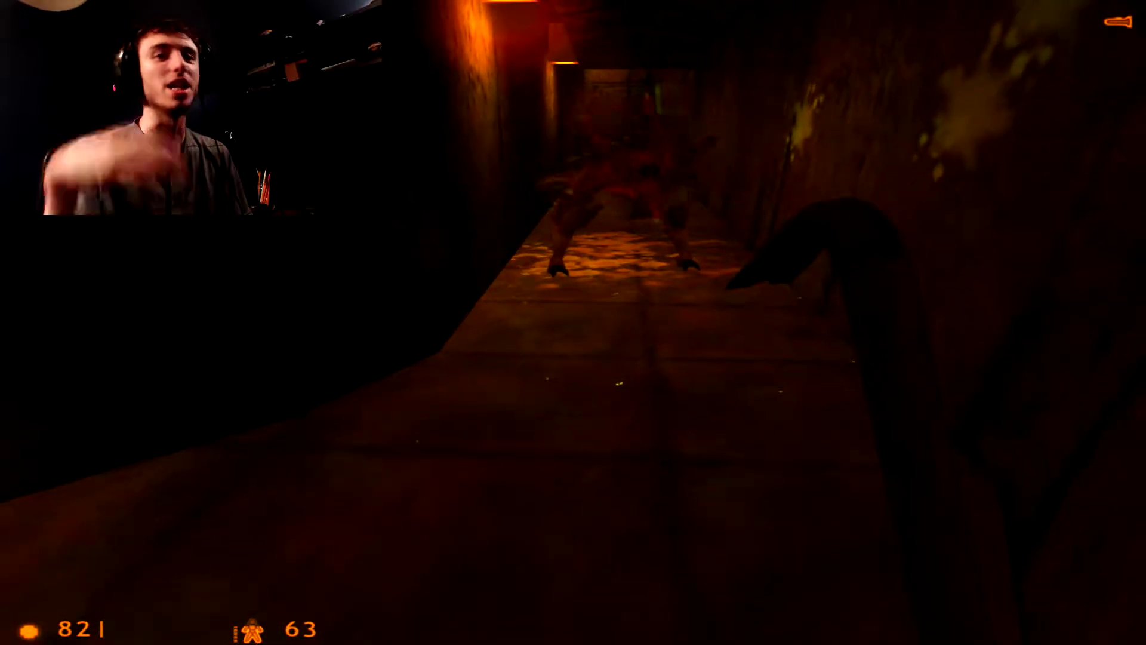
pyautogui.press('w')
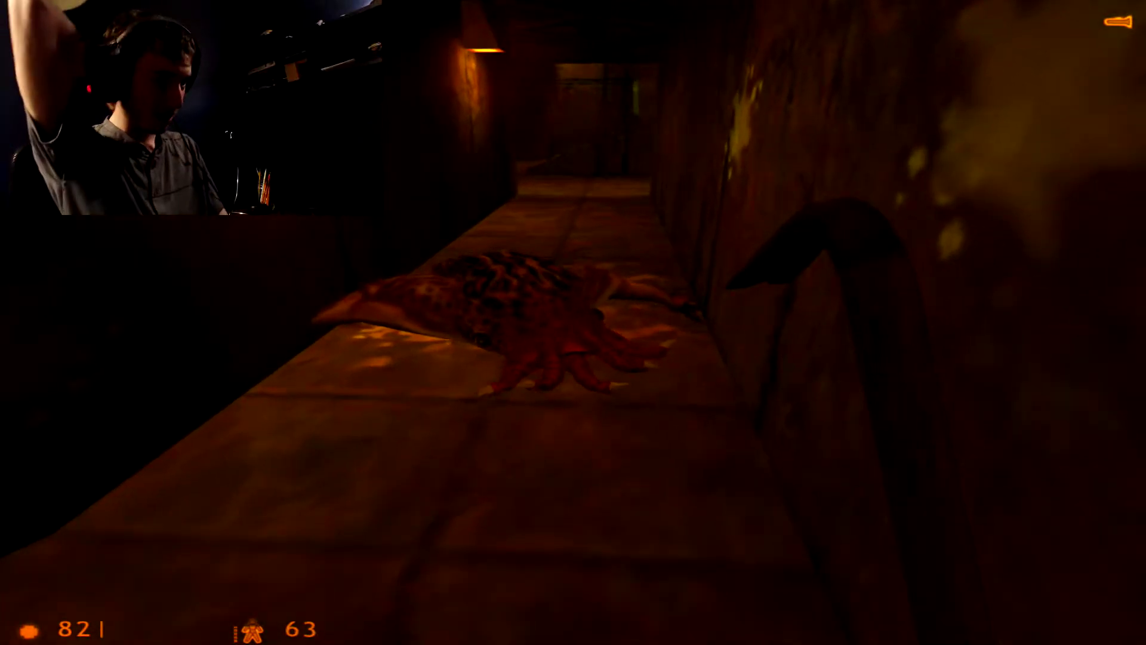
pyautogui.press('w')
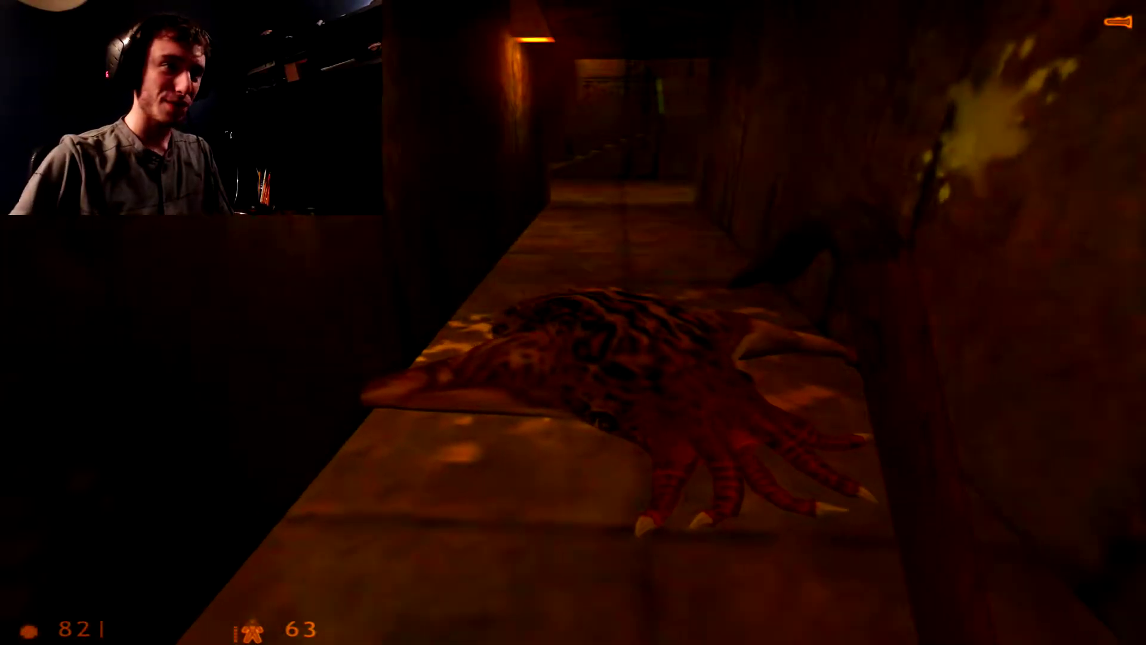
pyautogui.press('w')
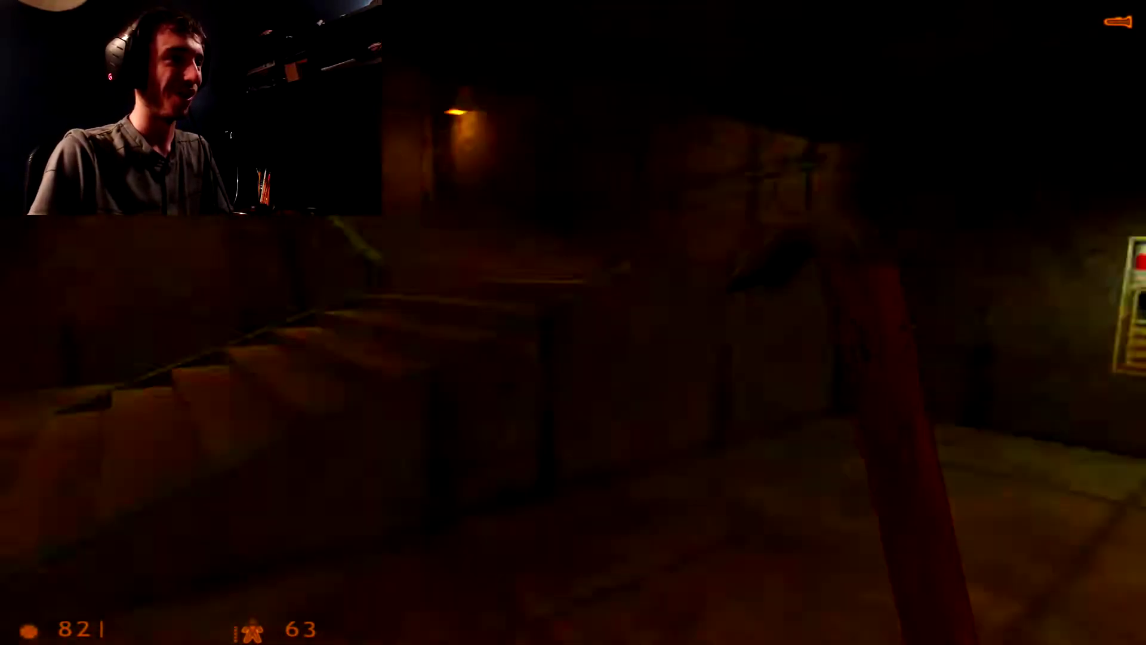
pyautogui.press('w')
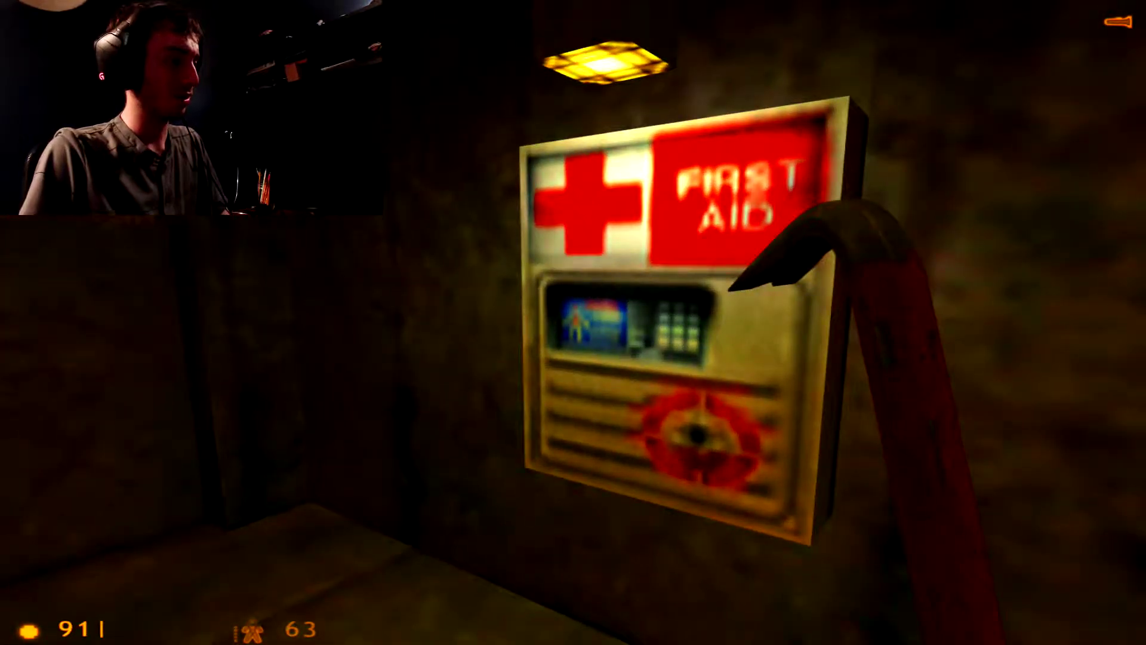
pyautogui.press('w')
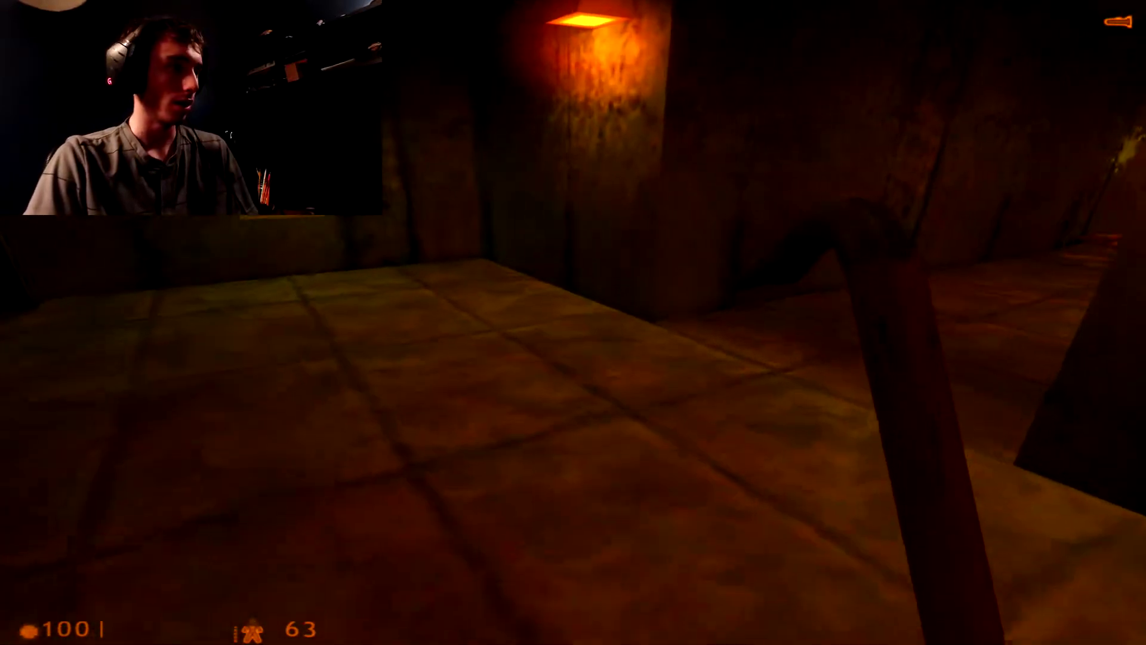
pyautogui.press('w')
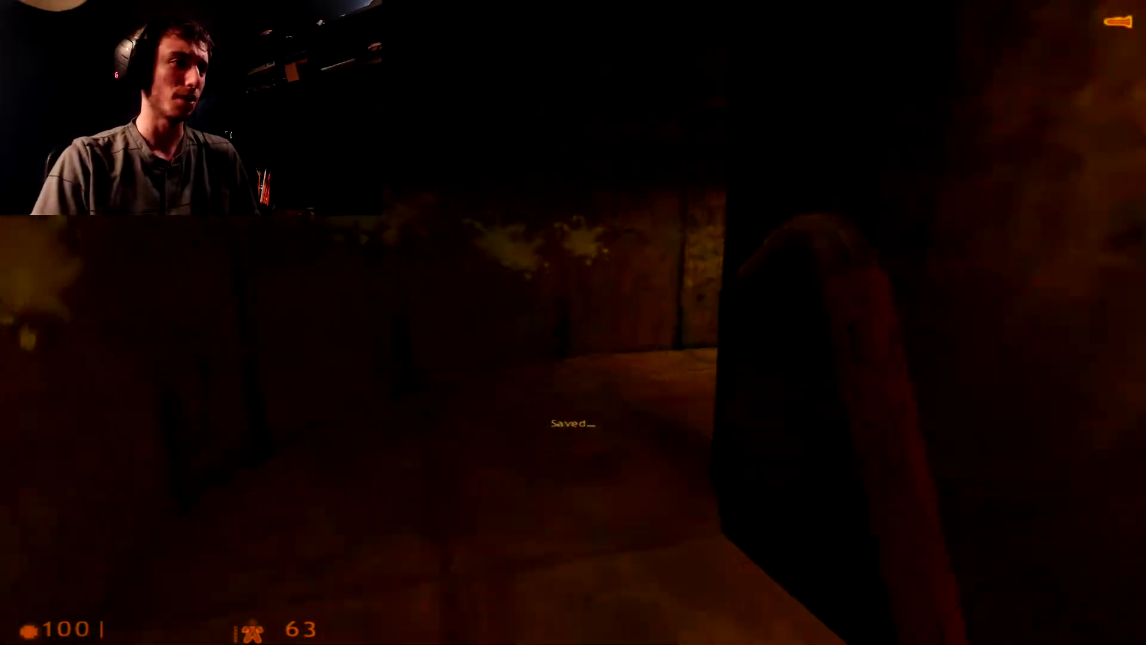
pyautogui.press('w')
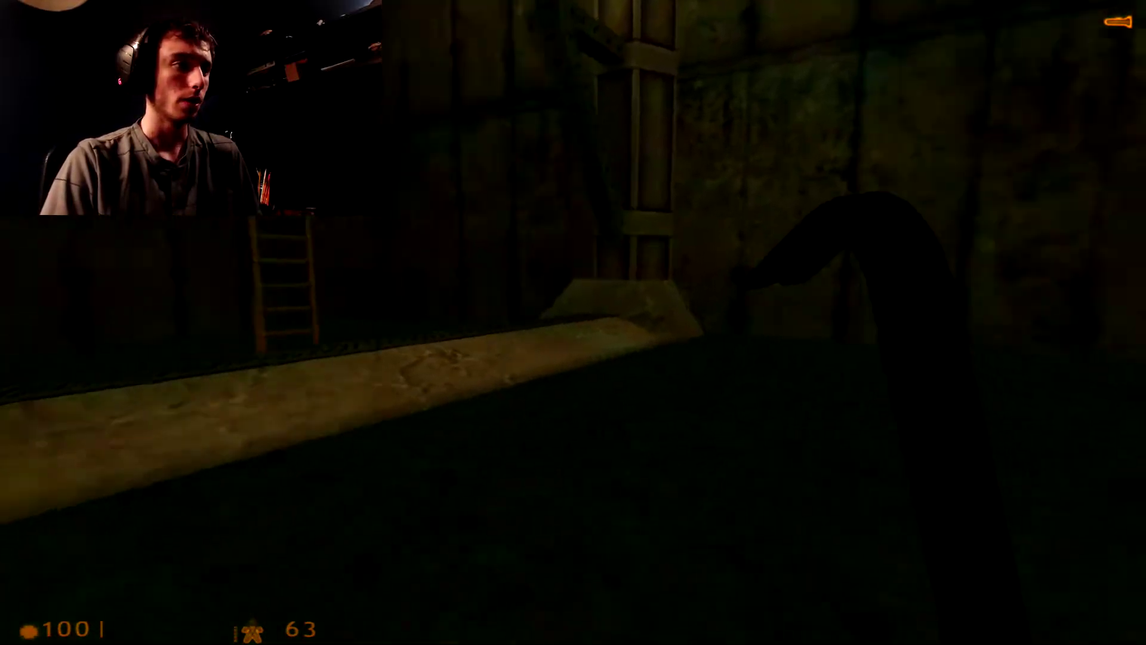
pyautogui.press('w')
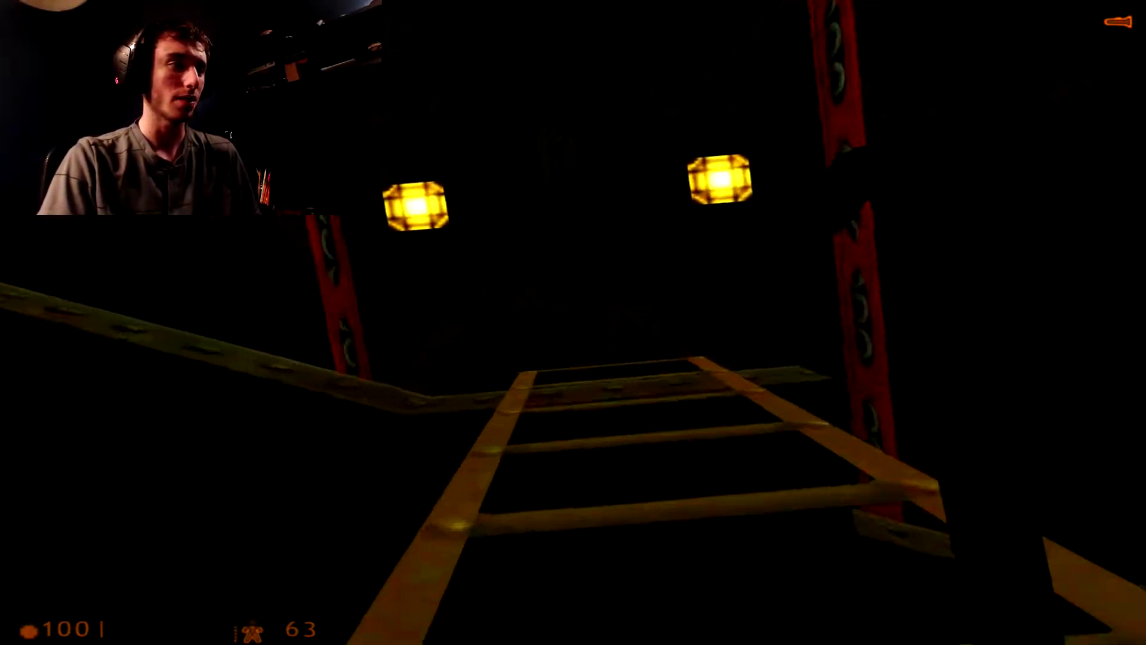
pyautogui.press('w')
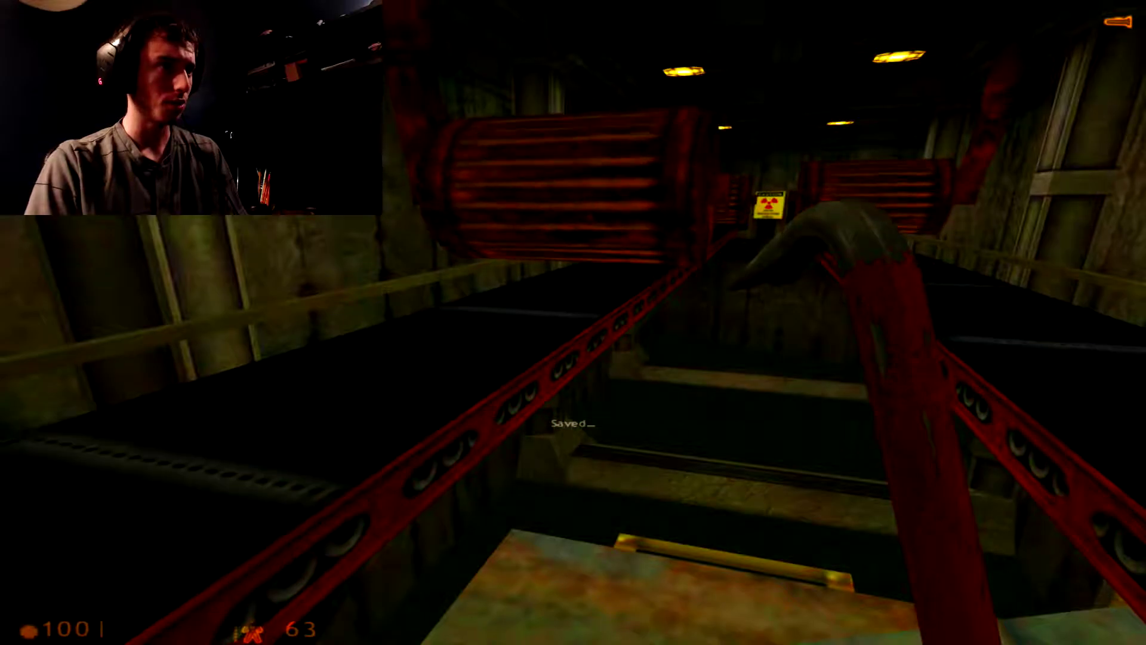
pyautogui.press('w')
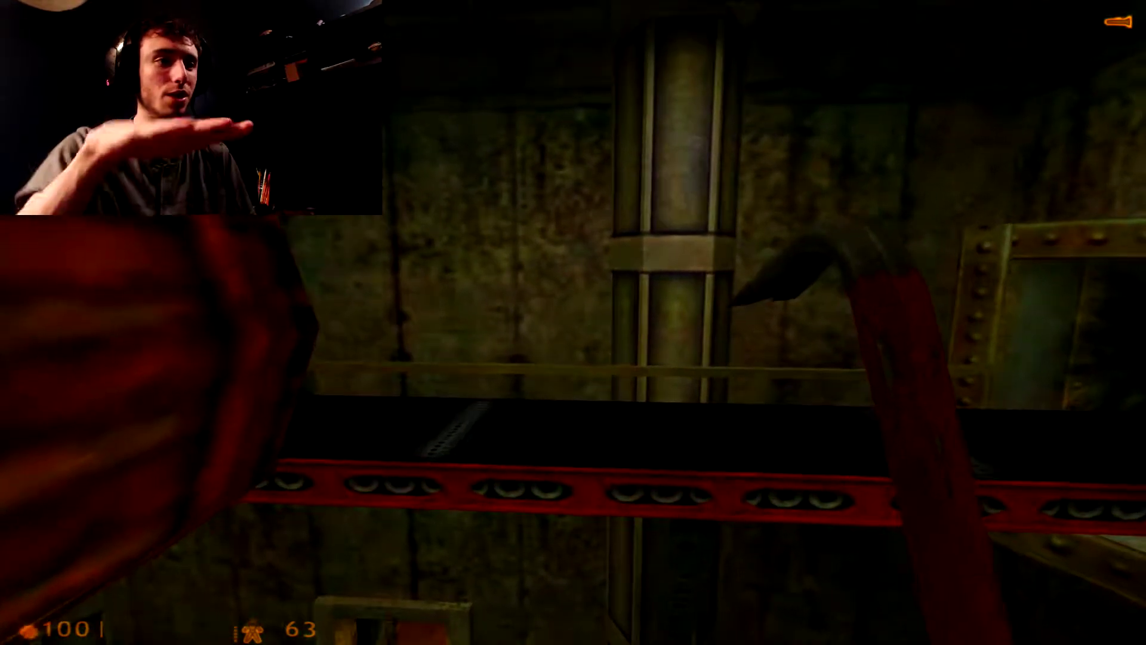
pyautogui.press('w')
pyautogui.press('w')
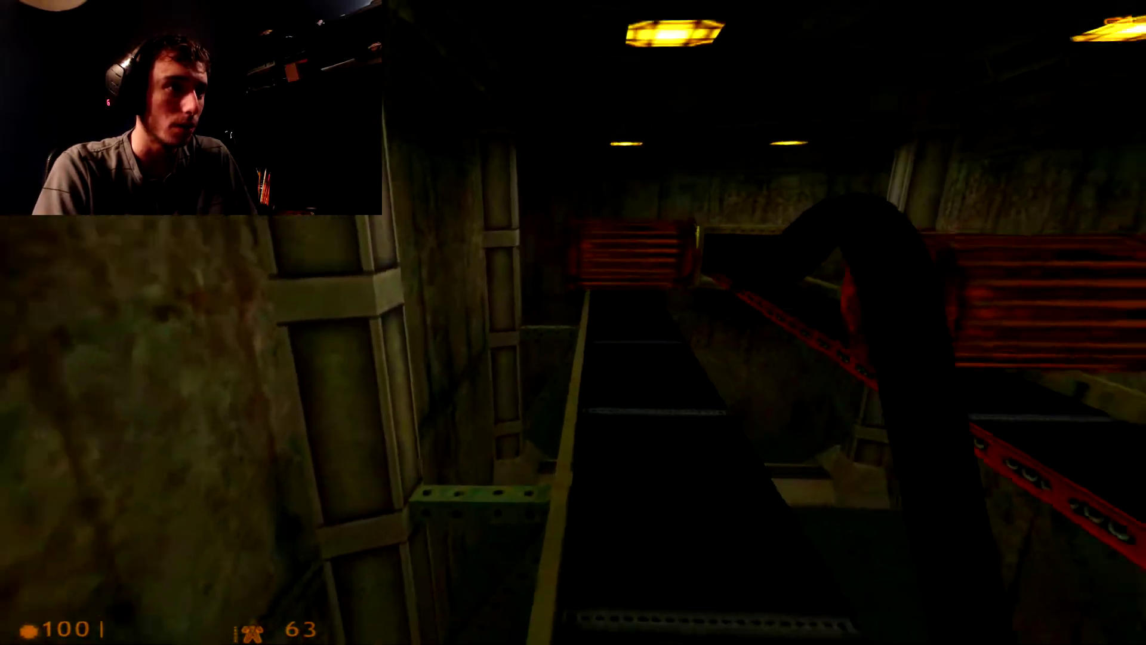
pyautogui.press('w')
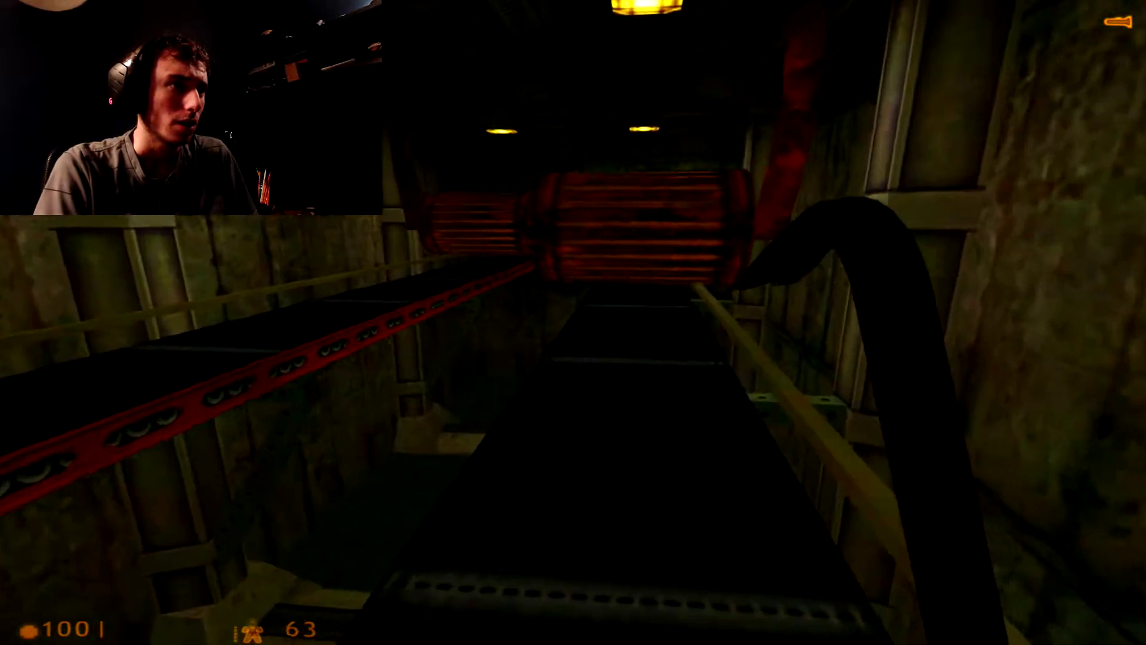
pyautogui.press('s')
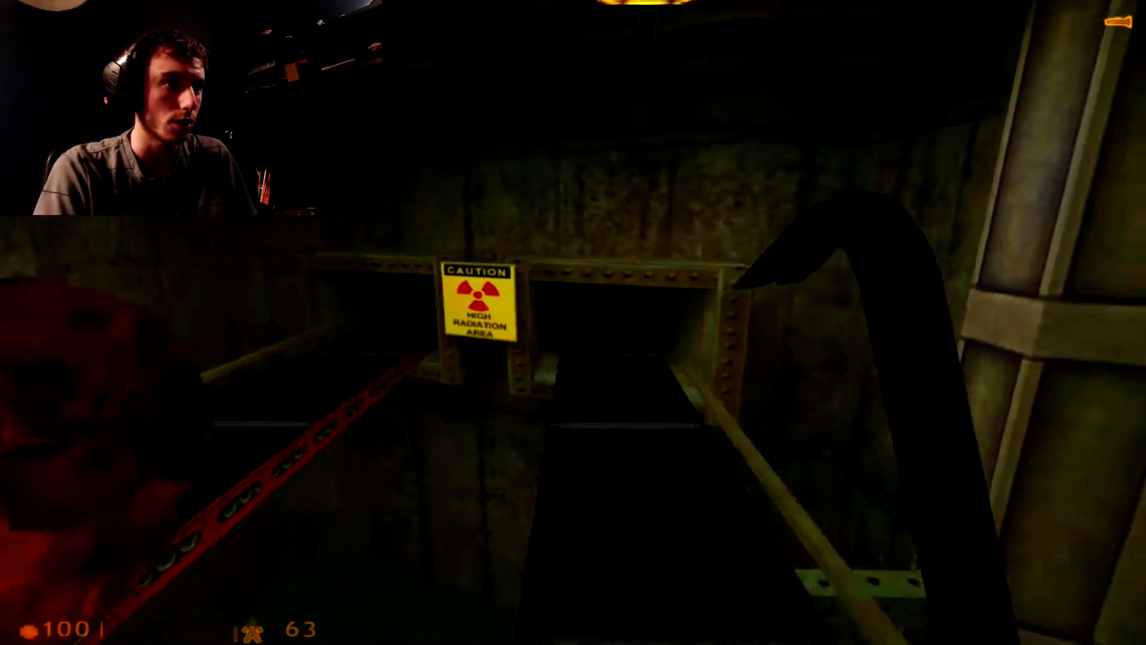
pyautogui.press('w')
pyautogui.press('a')
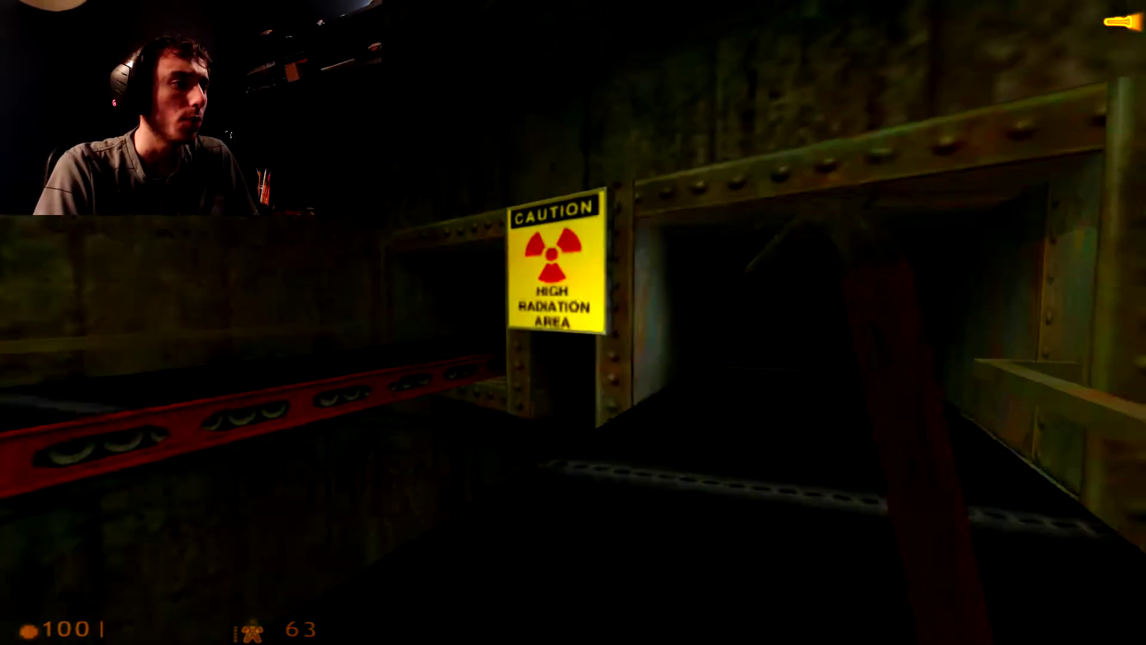
pyautogui.press('w')
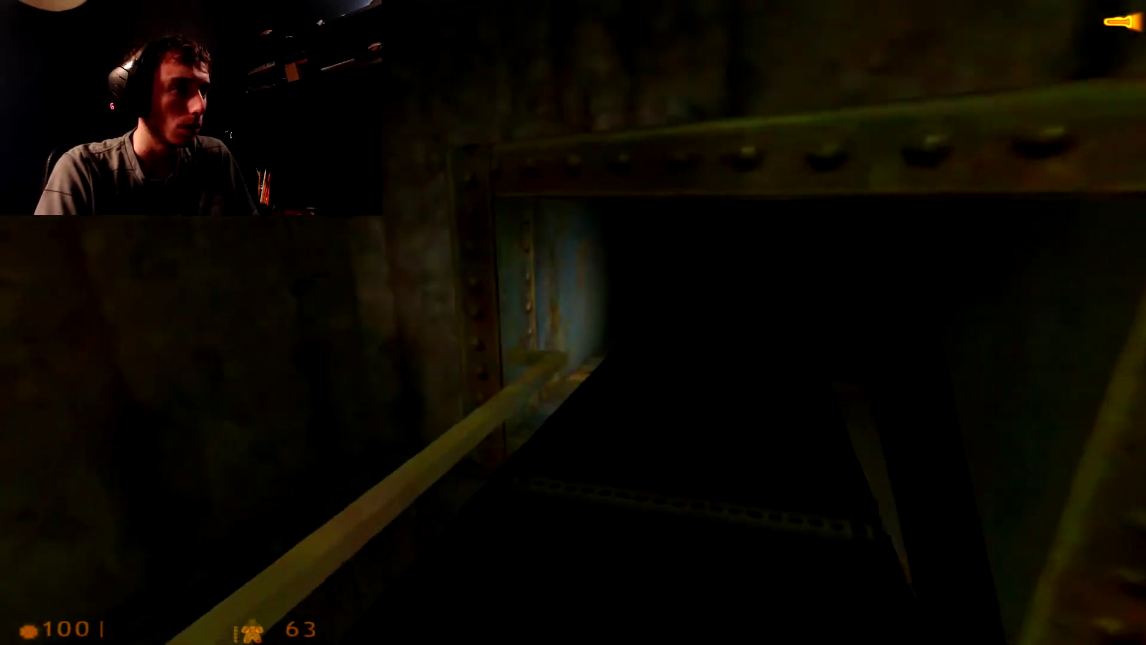
pyautogui.press('w')
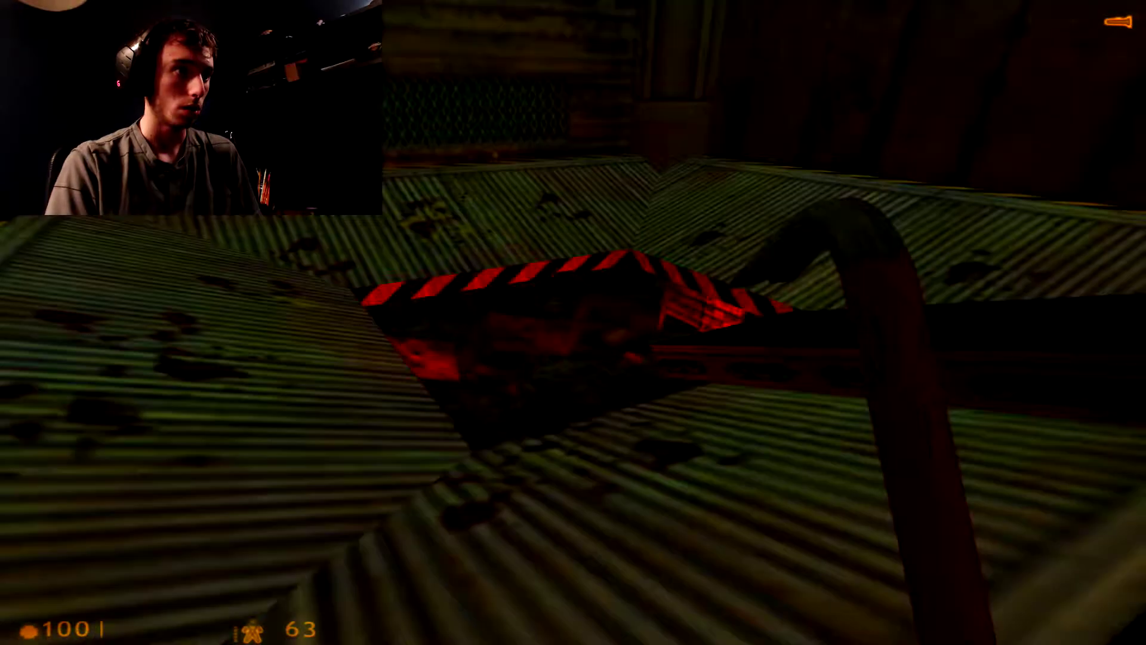
pyautogui.press('w')
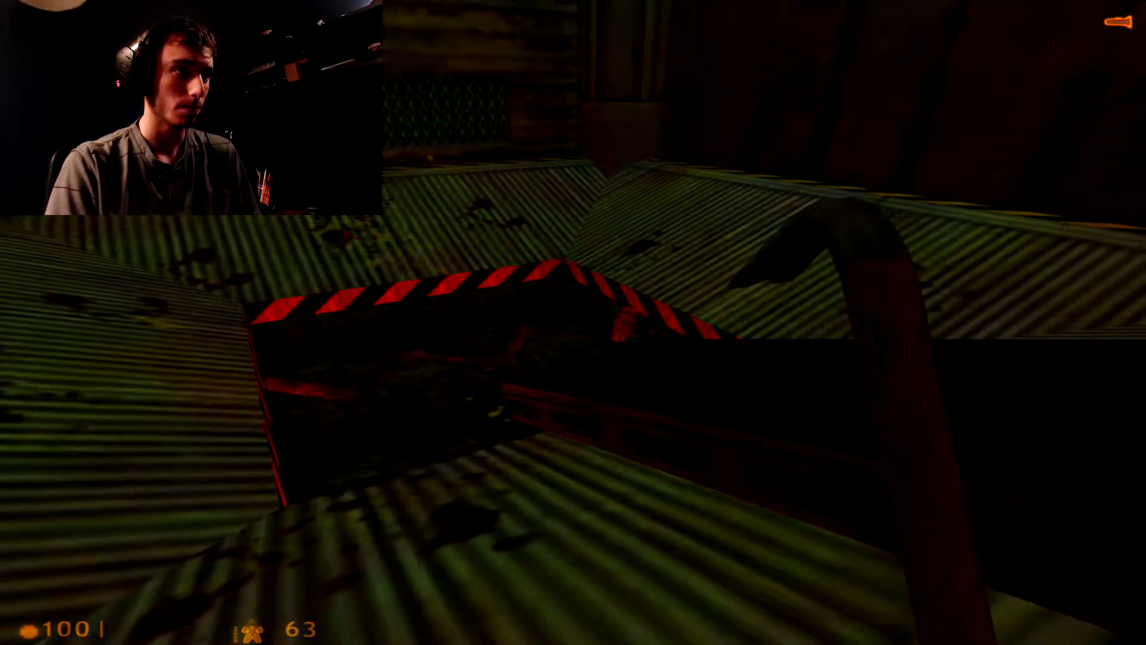
pyautogui.press('w')
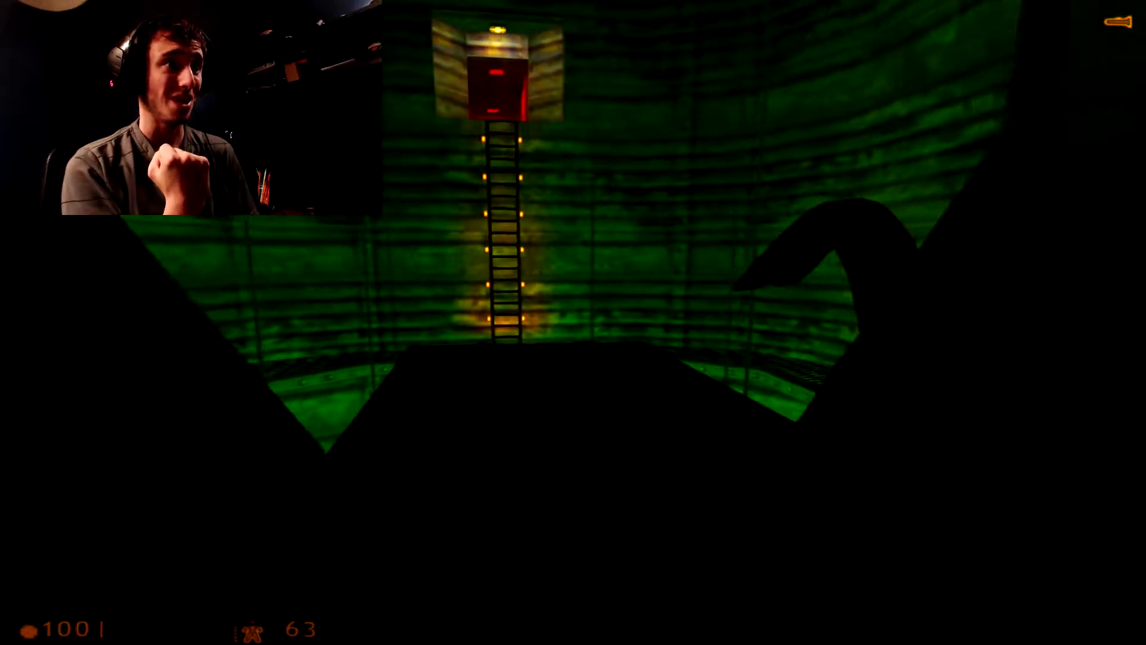
pyautogui.press('w')
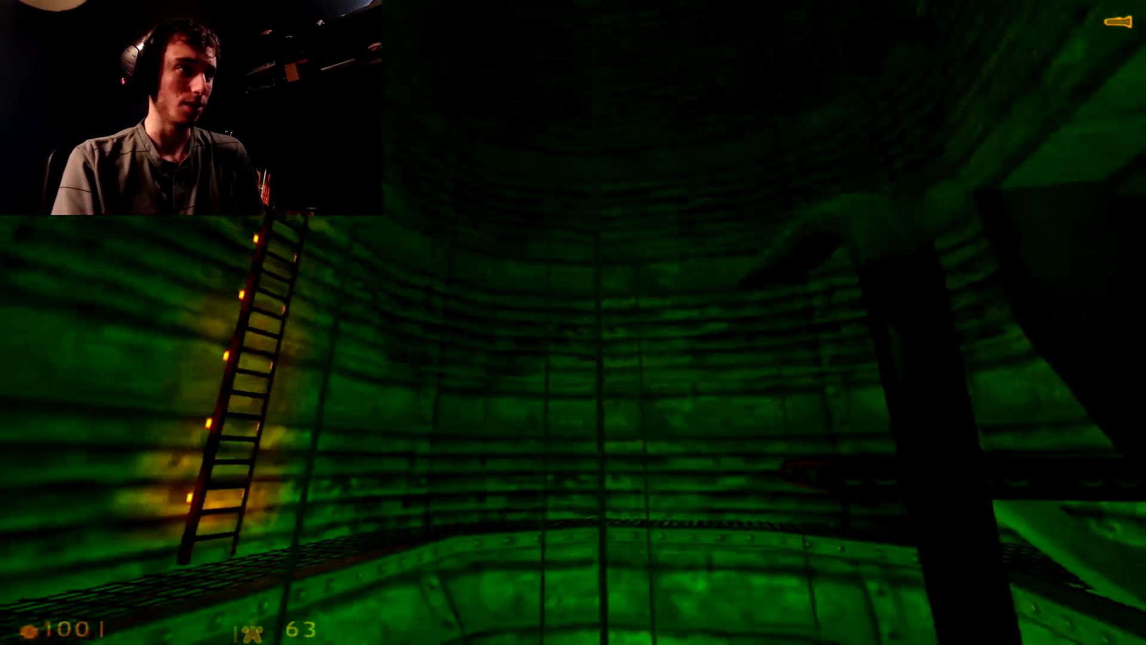
pyautogui.press('w')
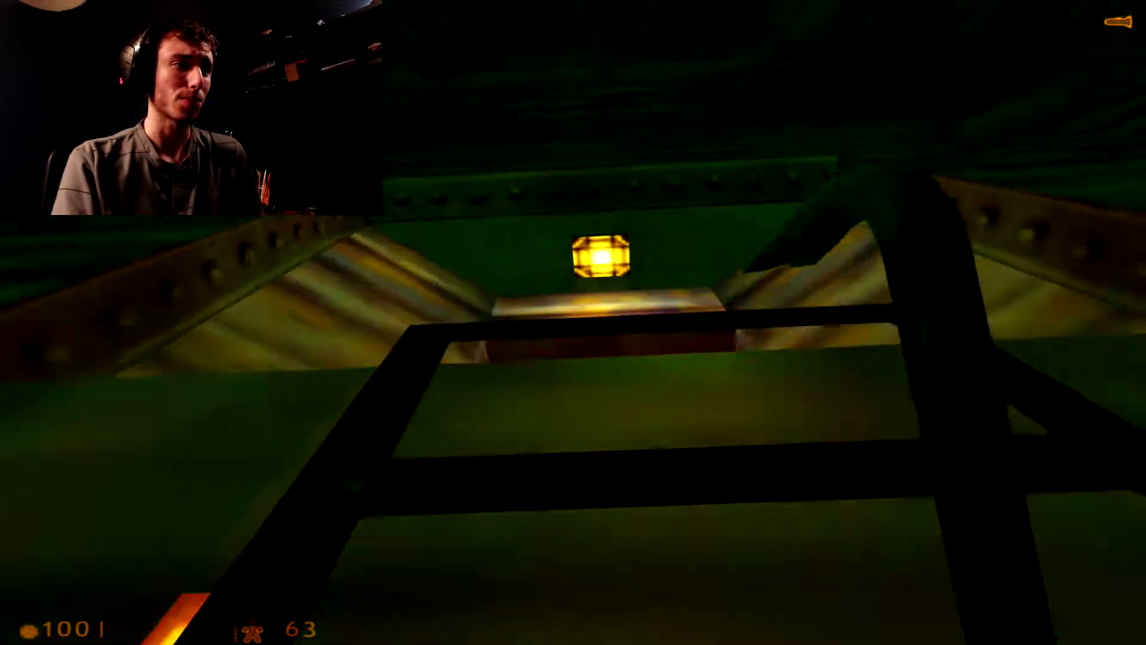
pyautogui.press('w')
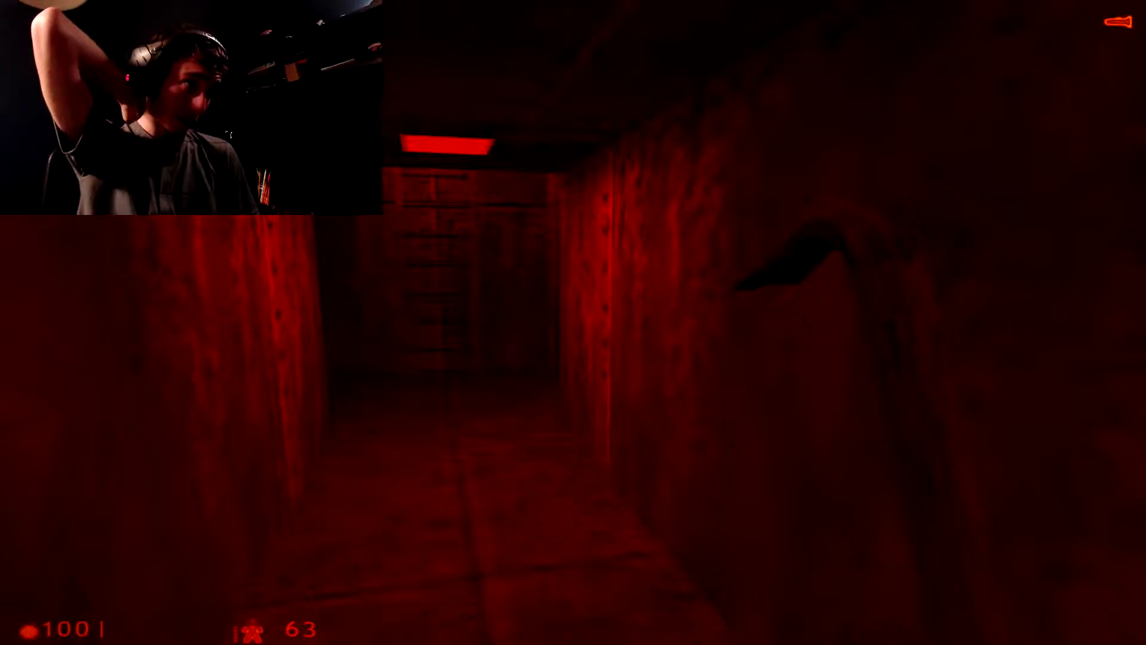
pyautogui.press('w')
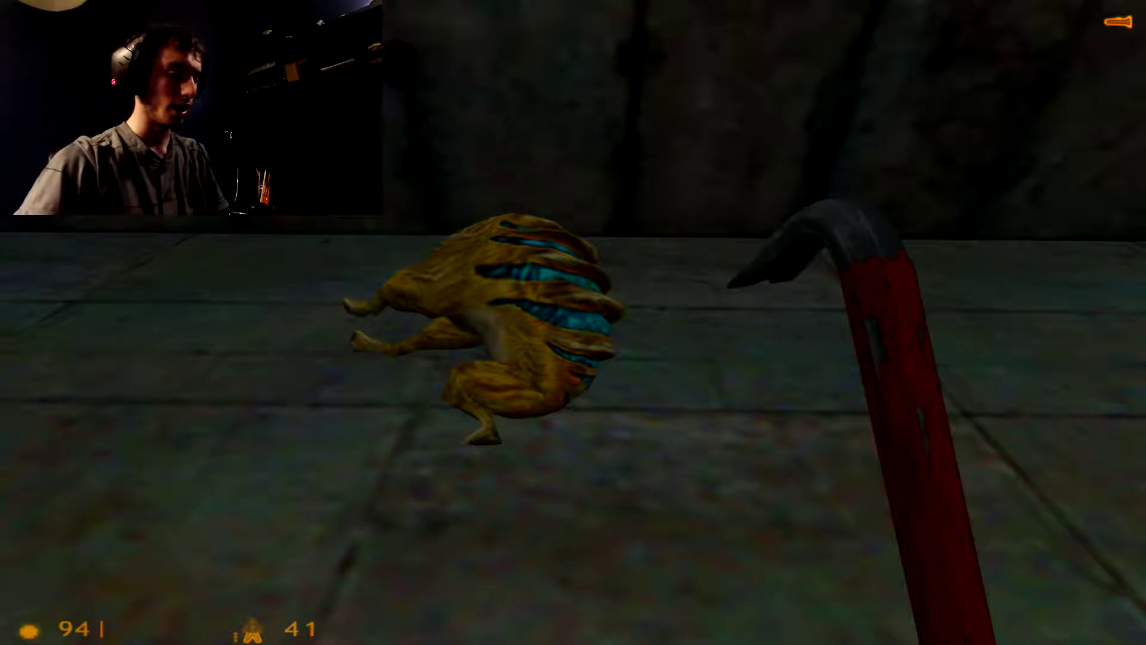
pyautogui.press('F6')
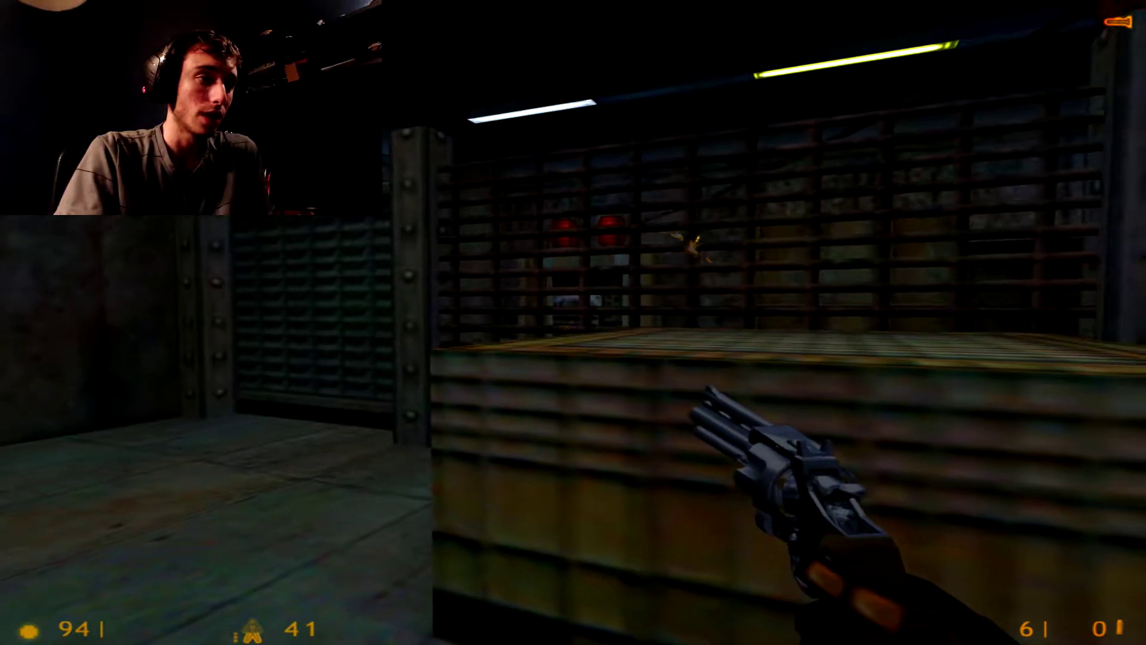
pyautogui.click(573, 323)
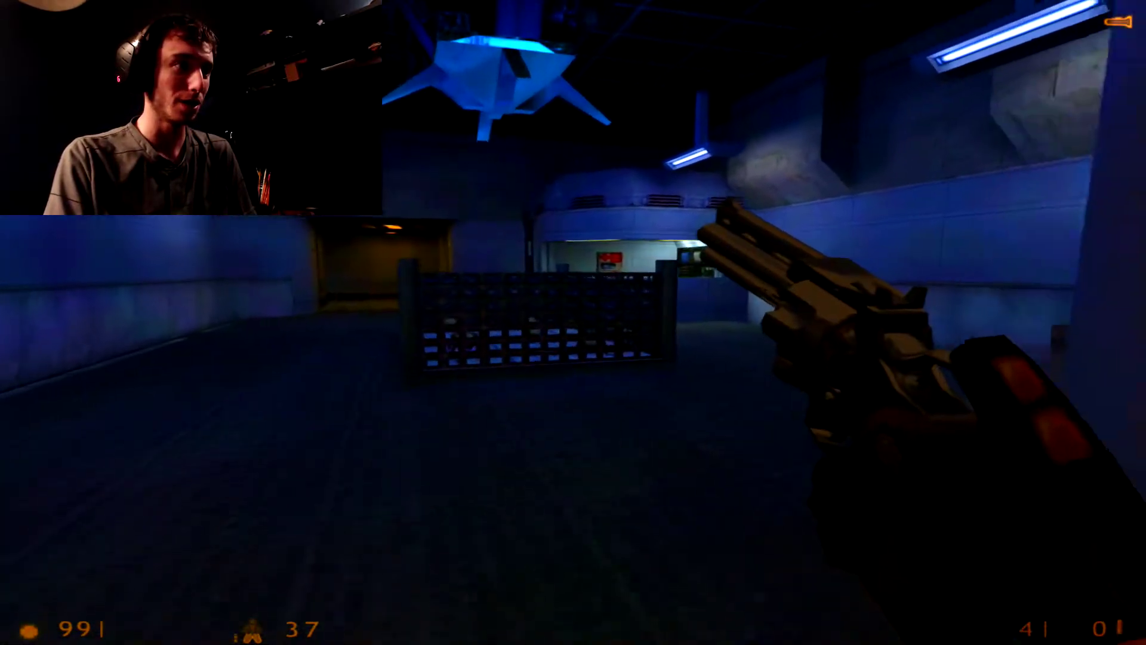
pyautogui.press('F6')
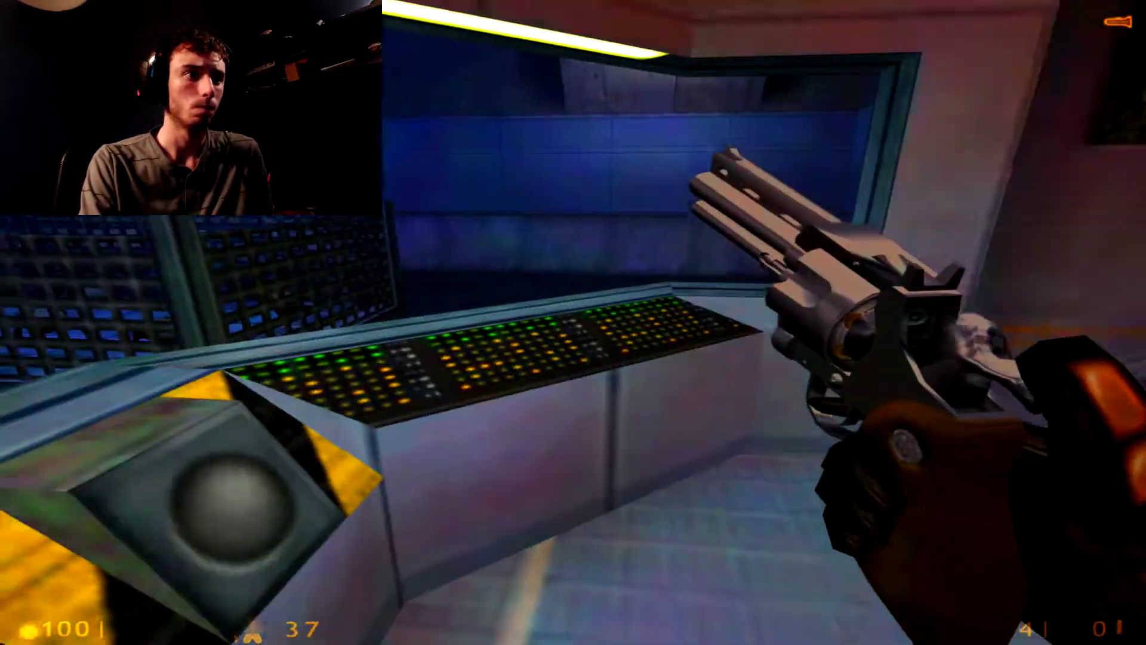
pyautogui.press('1')
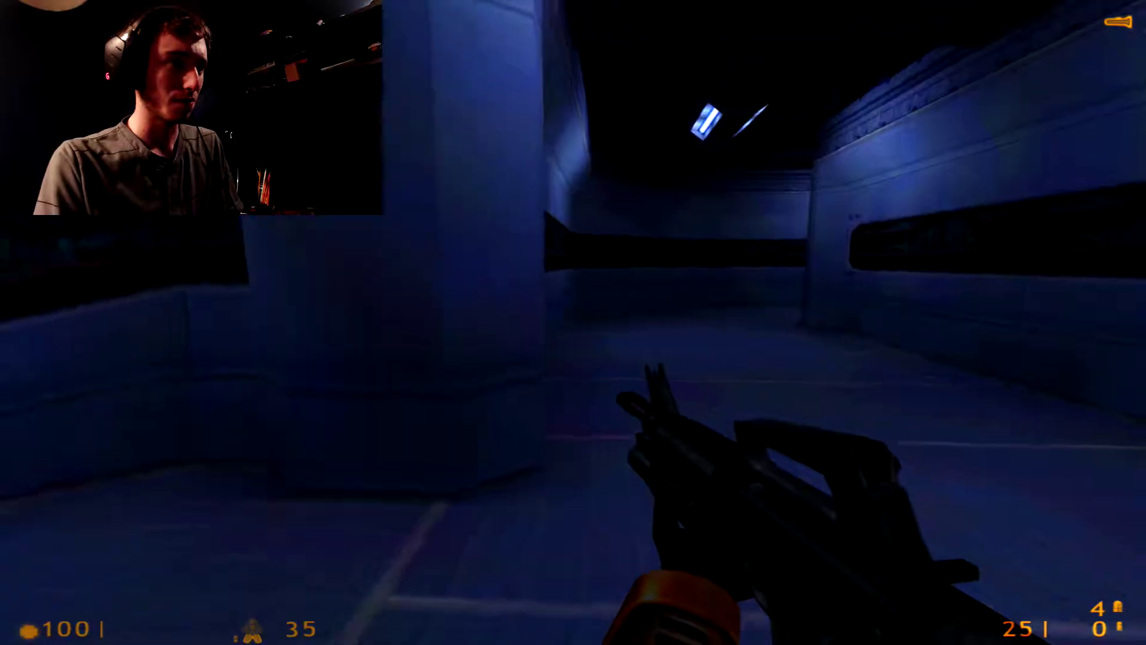
pyautogui.press('w')
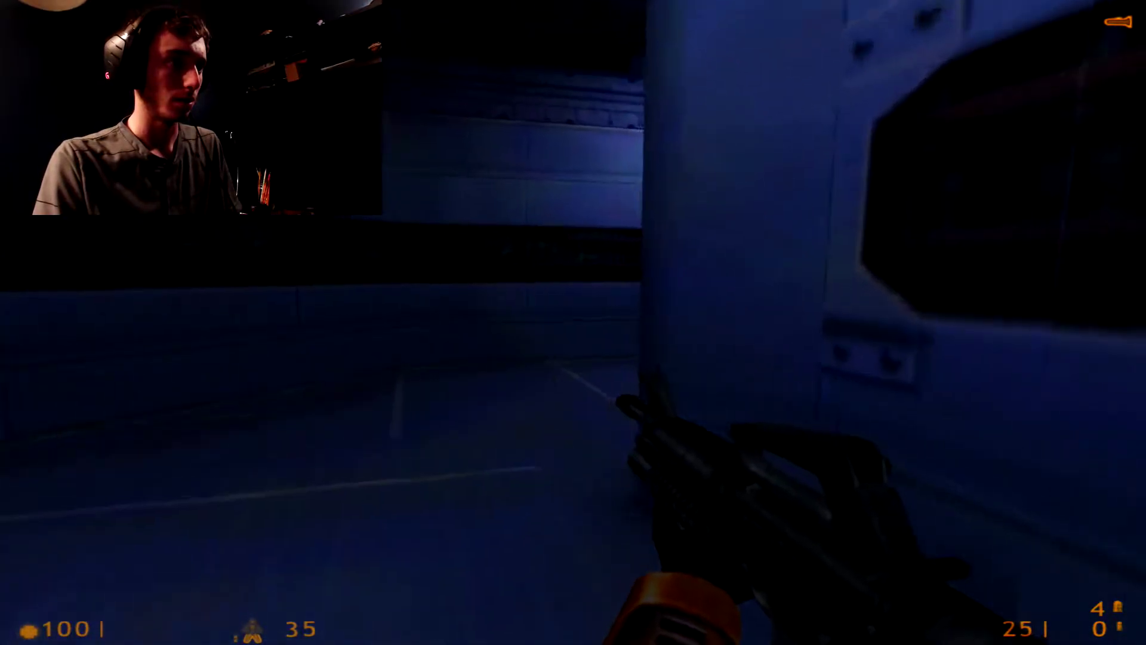
pyautogui.press('w')
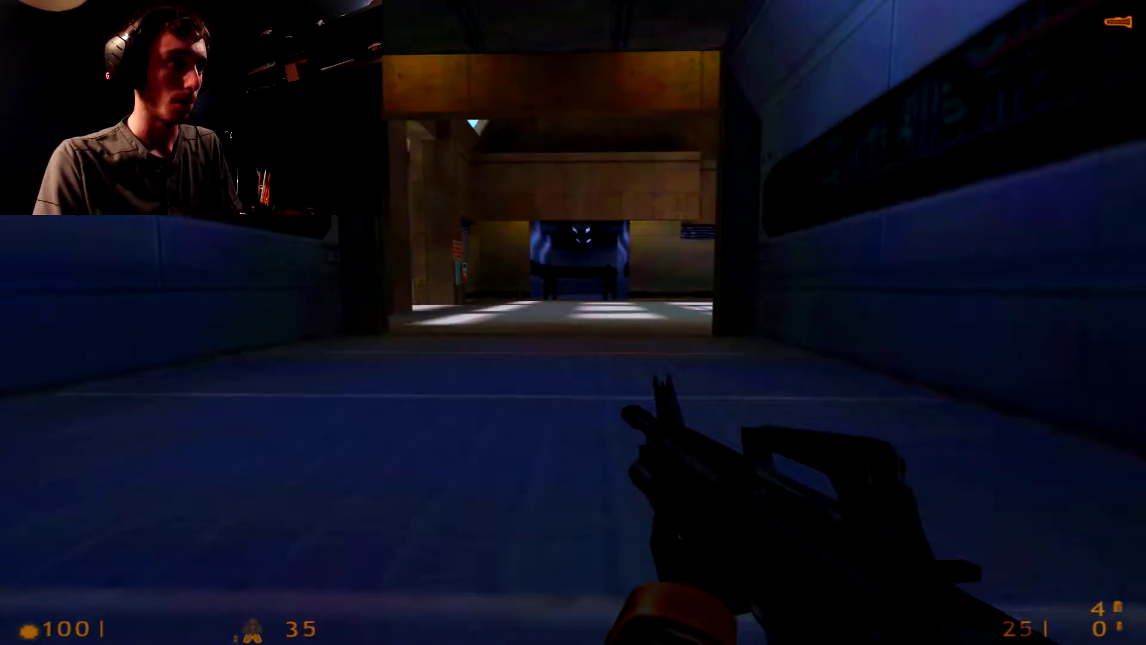
pyautogui.press('w')
pyautogui.press('w')
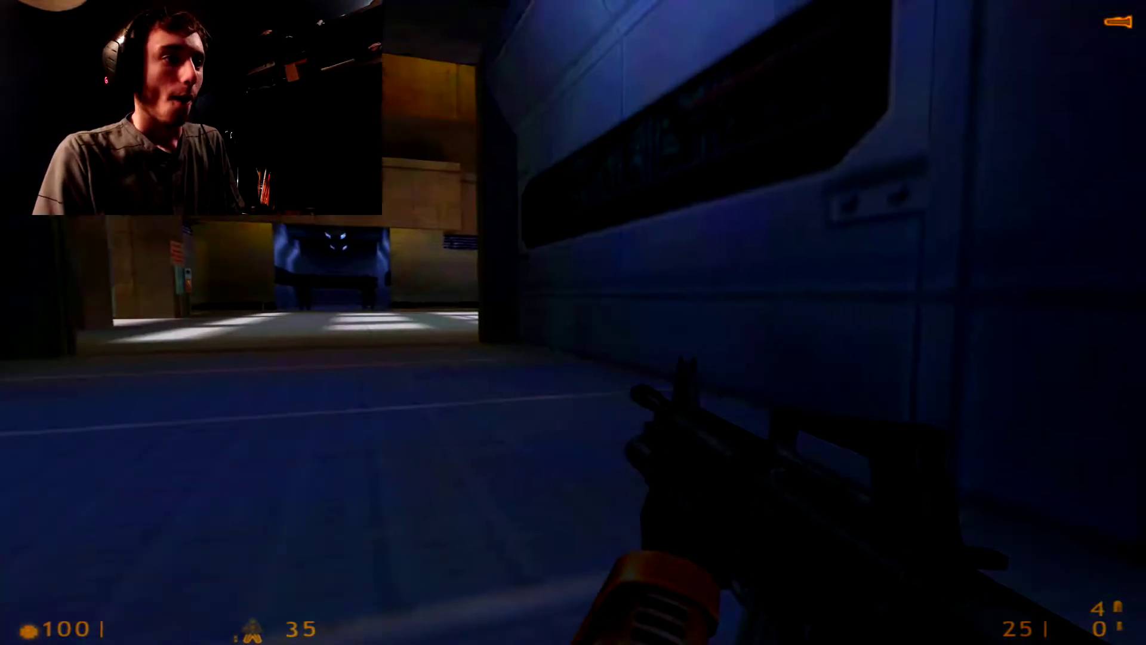
pyautogui.press('w')
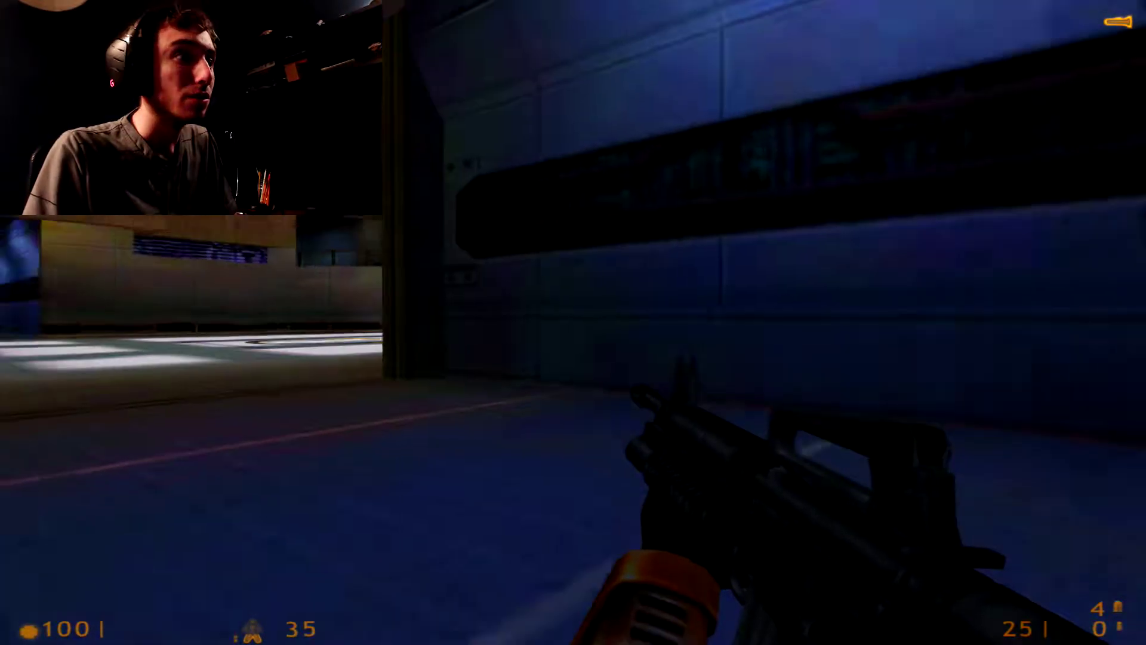
pyautogui.press('w')
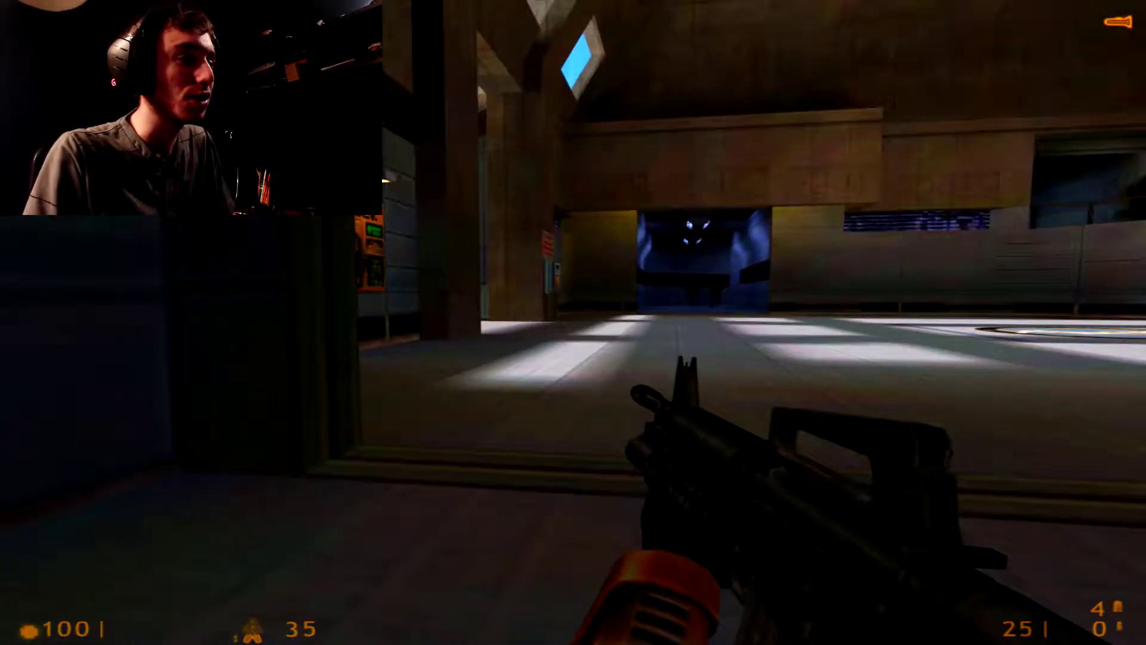
pyautogui.press('w')
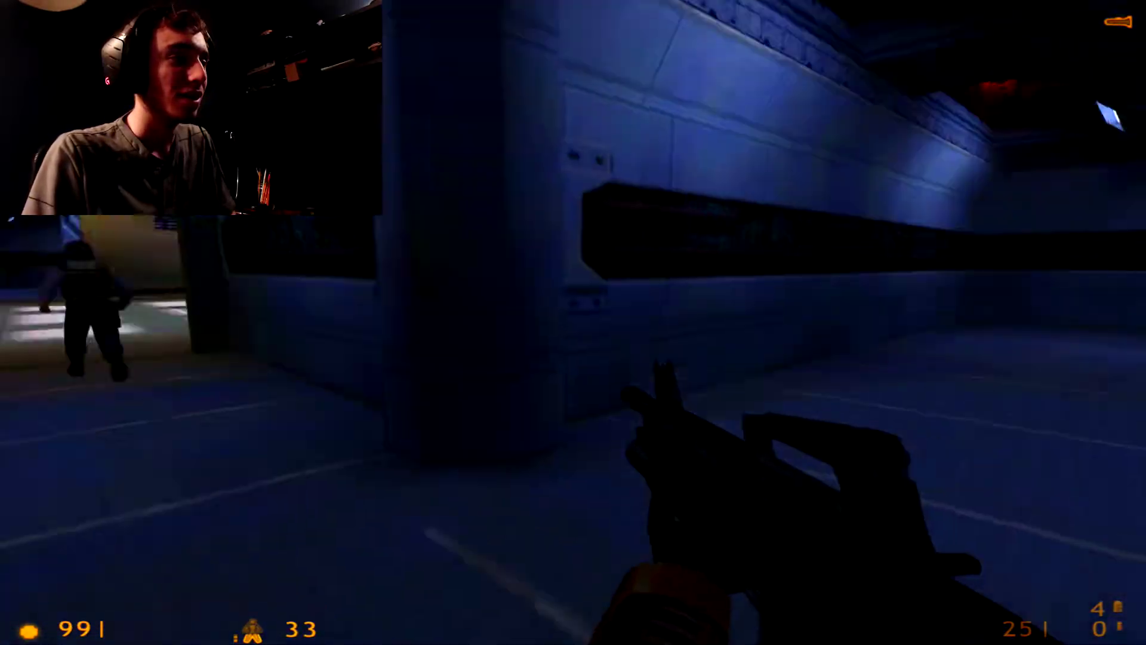
pyautogui.press('w')
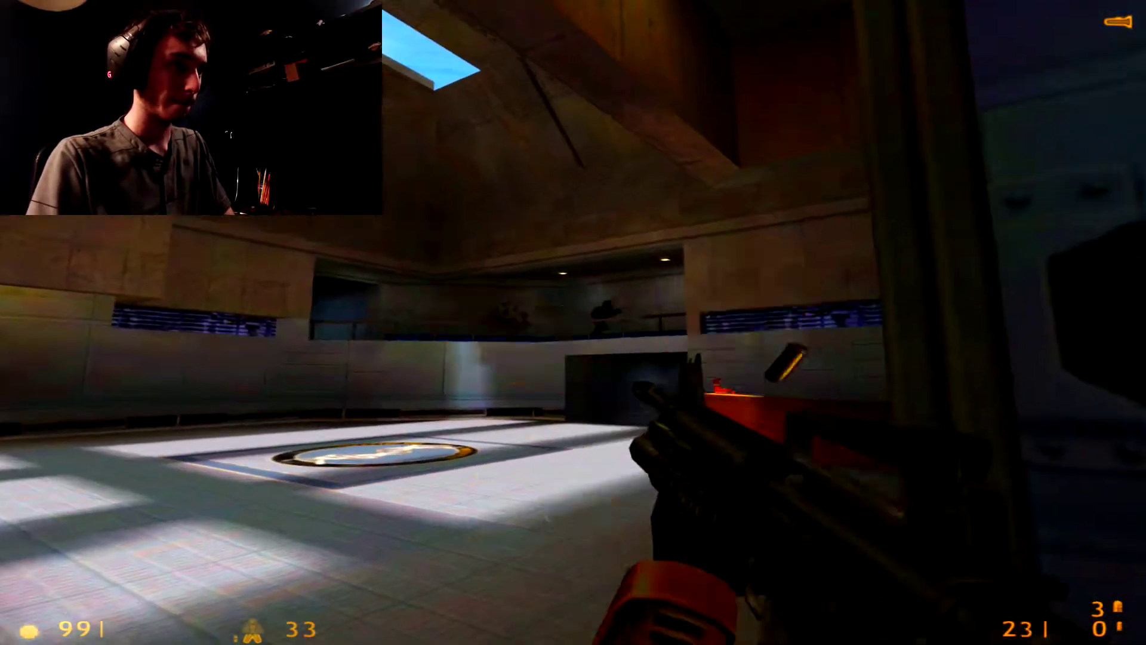
pyautogui.press('w')
pyautogui.press('w')
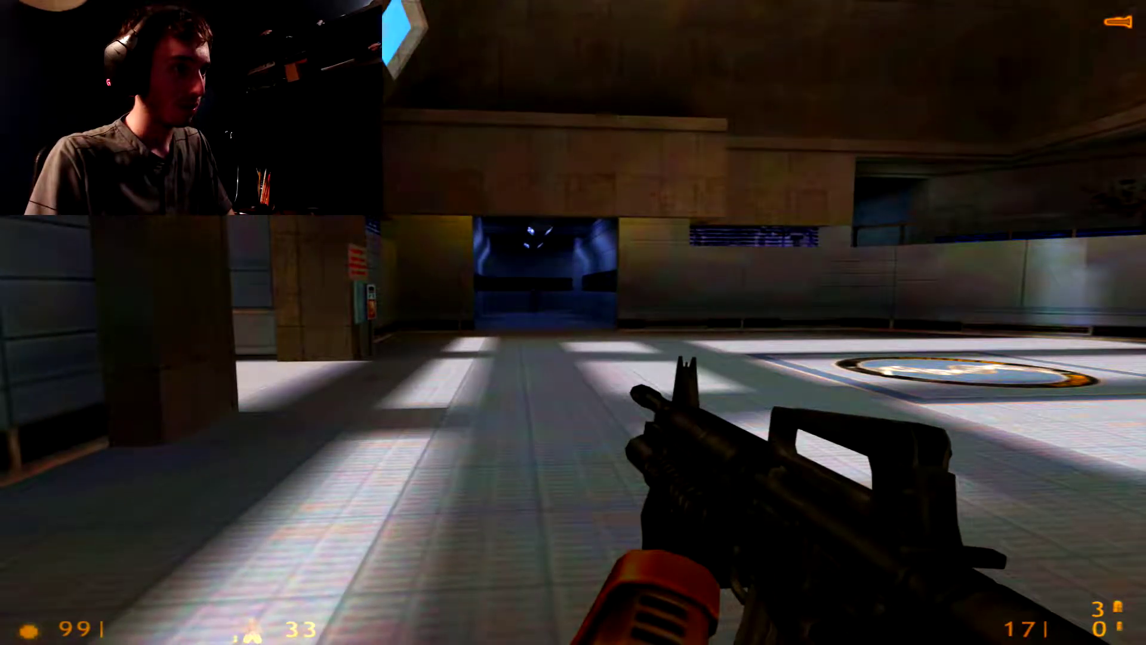
pyautogui.press('w')
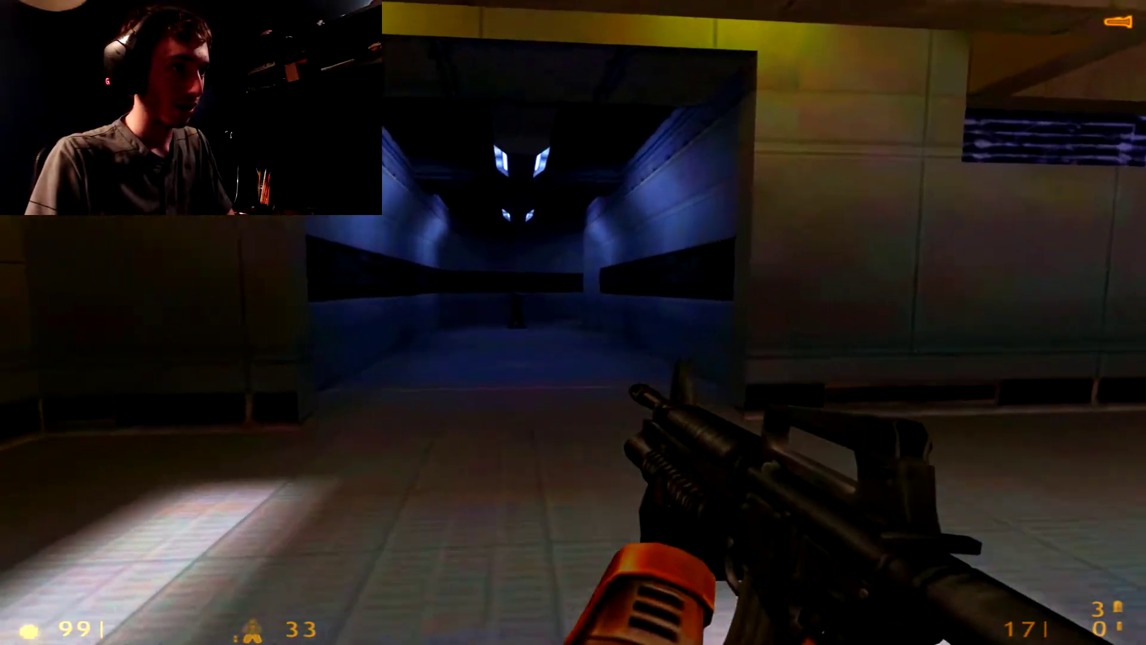
pyautogui.press('w')
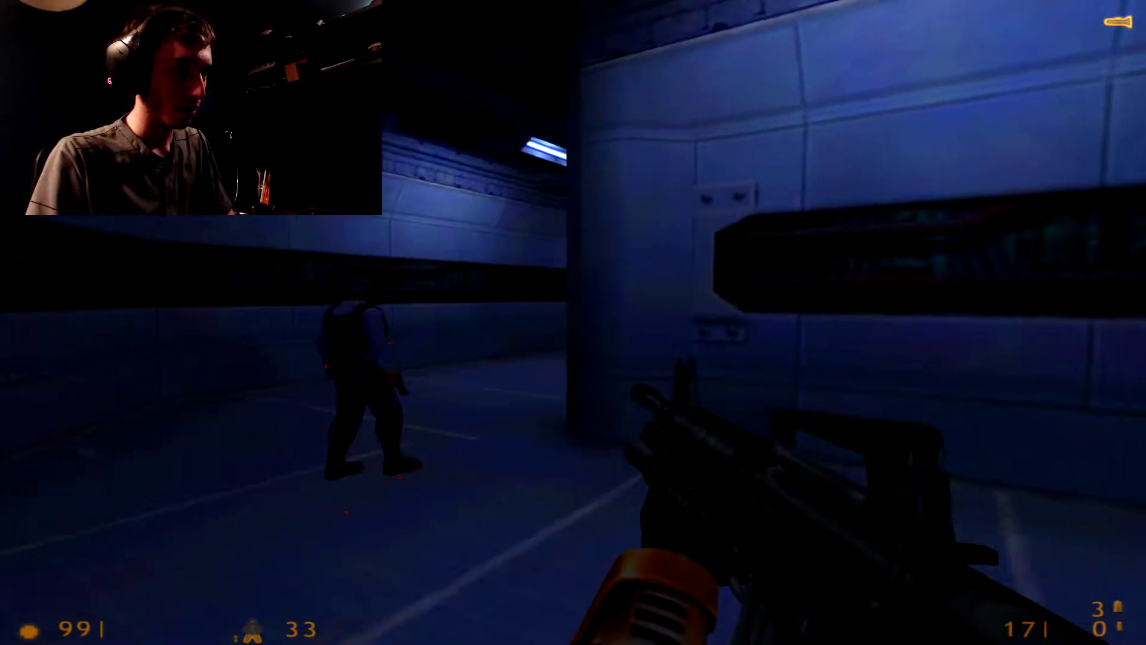
pyautogui.press('w')
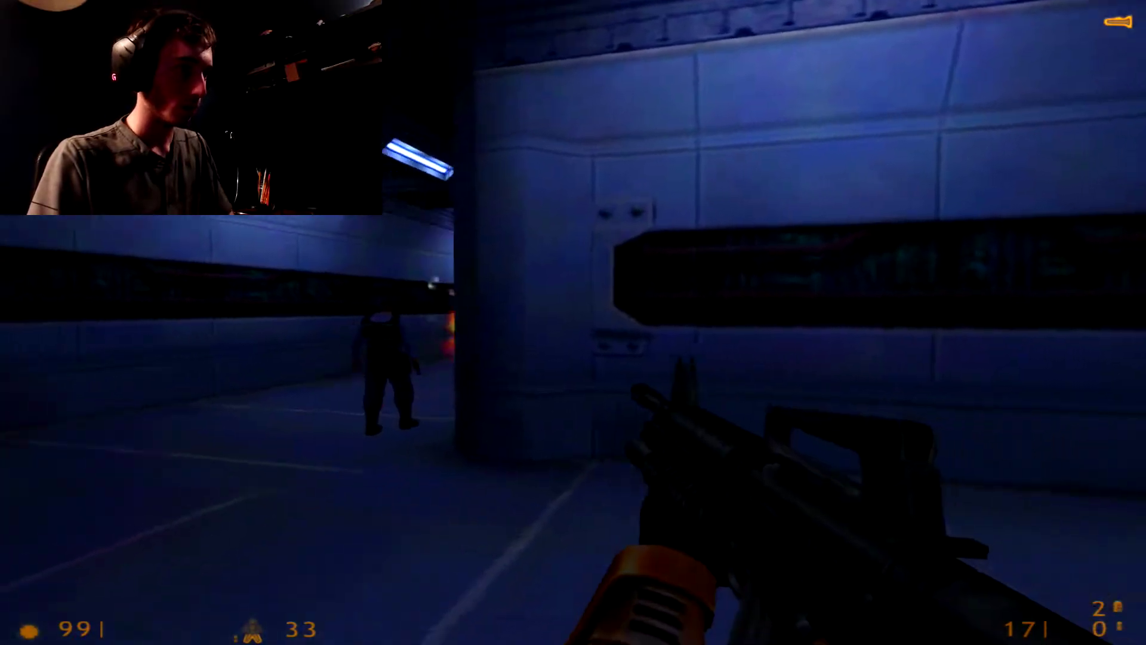
pyautogui.press('w')
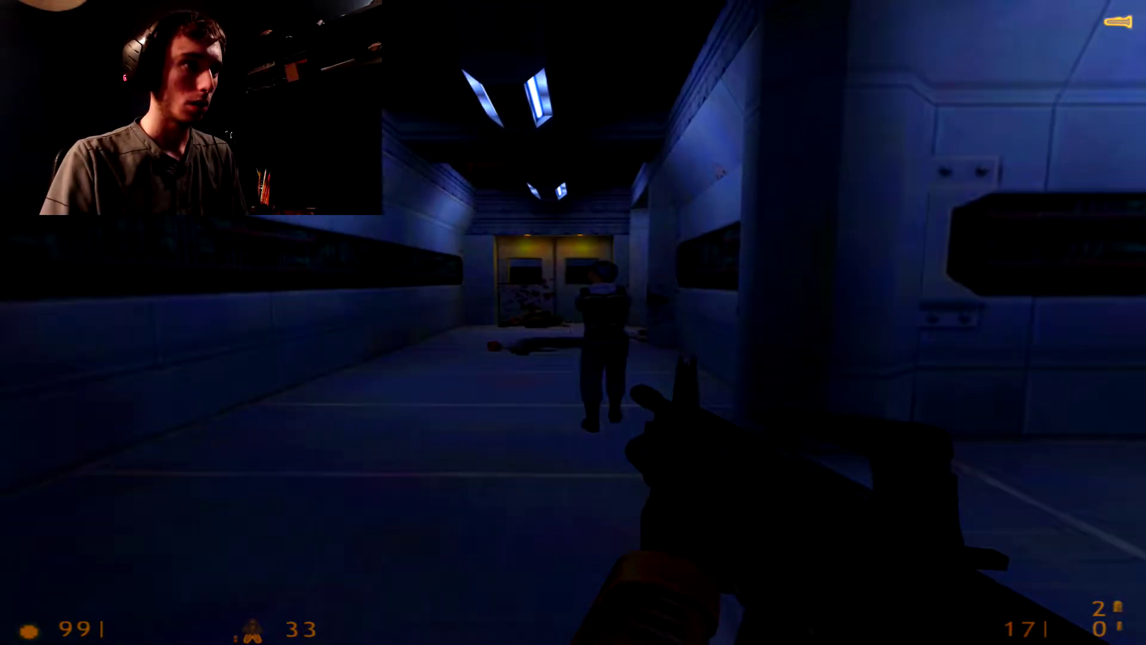
pyautogui.press('w')
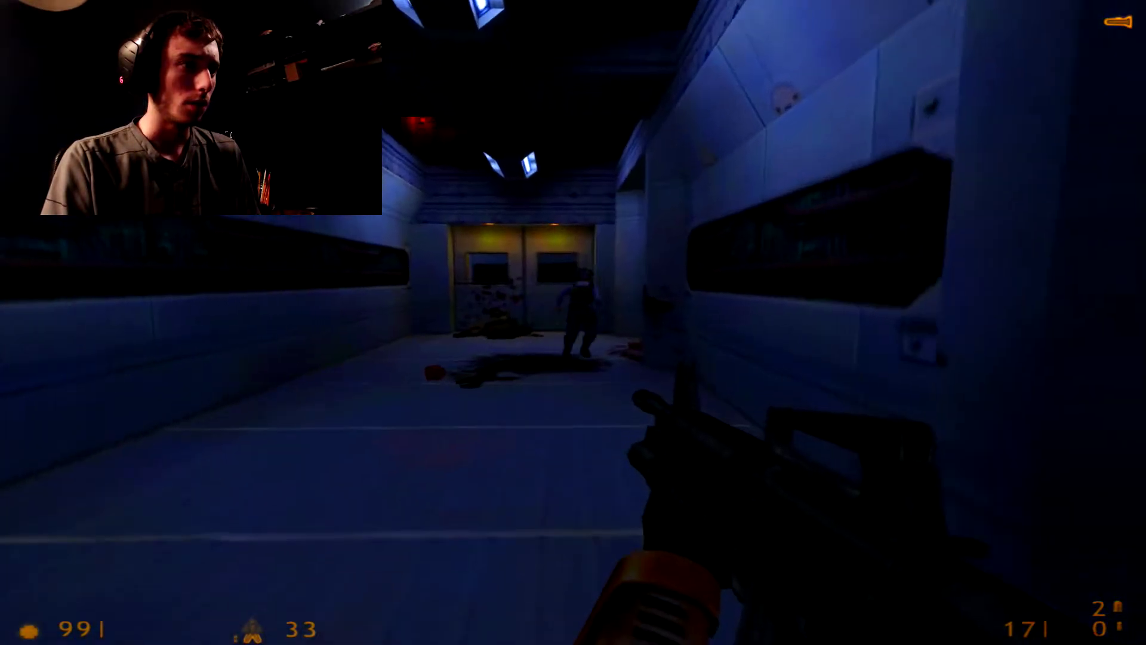
pyautogui.press('w')
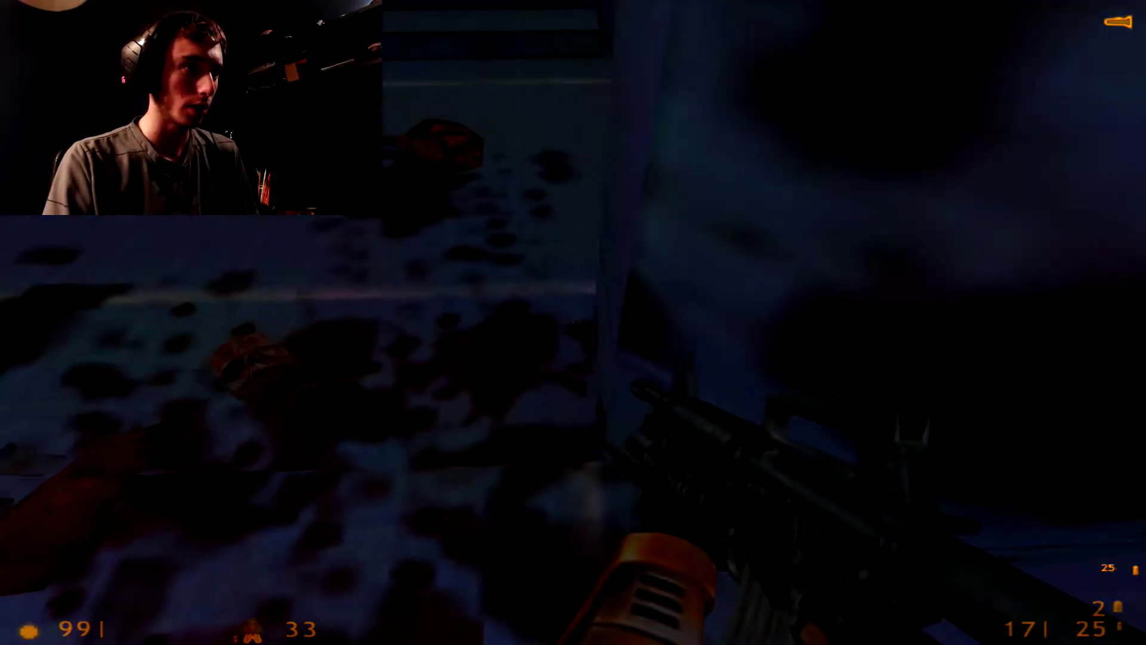
pyautogui.press('w')
pyautogui.press('w')
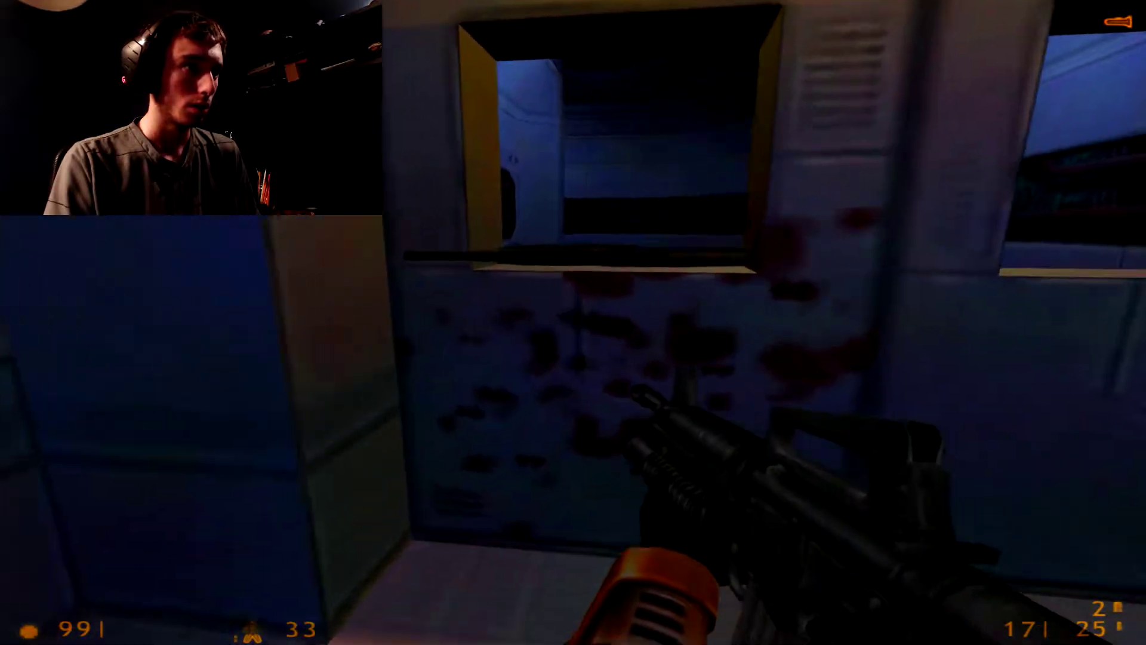
pyautogui.press('3')
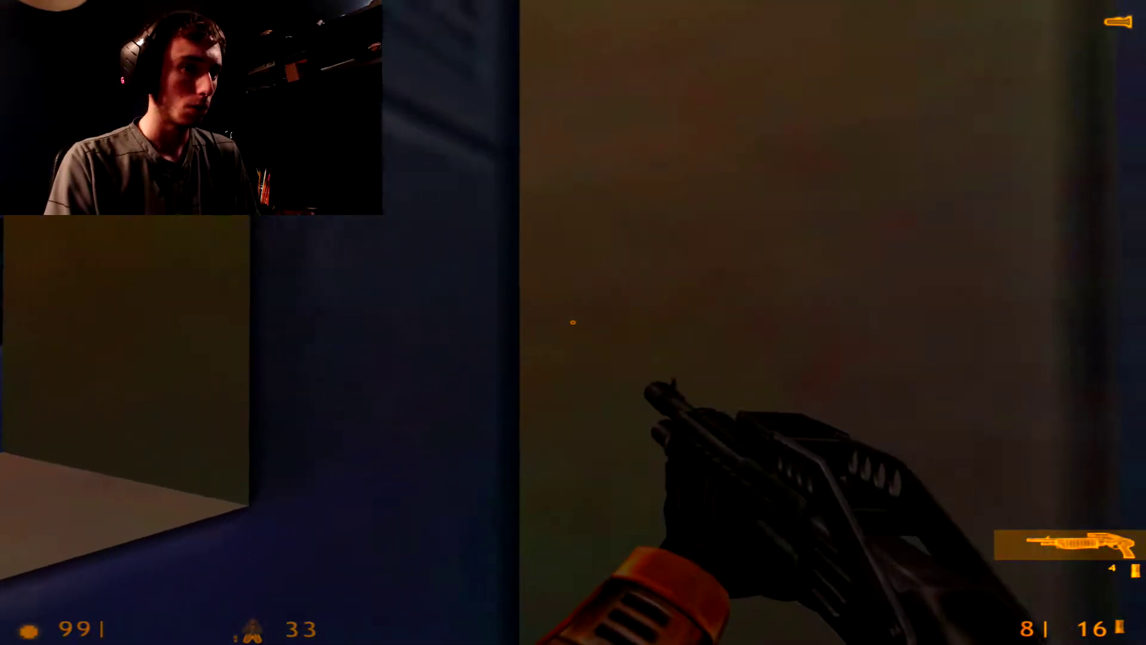
pyautogui.press('w')
pyautogui.press('w')
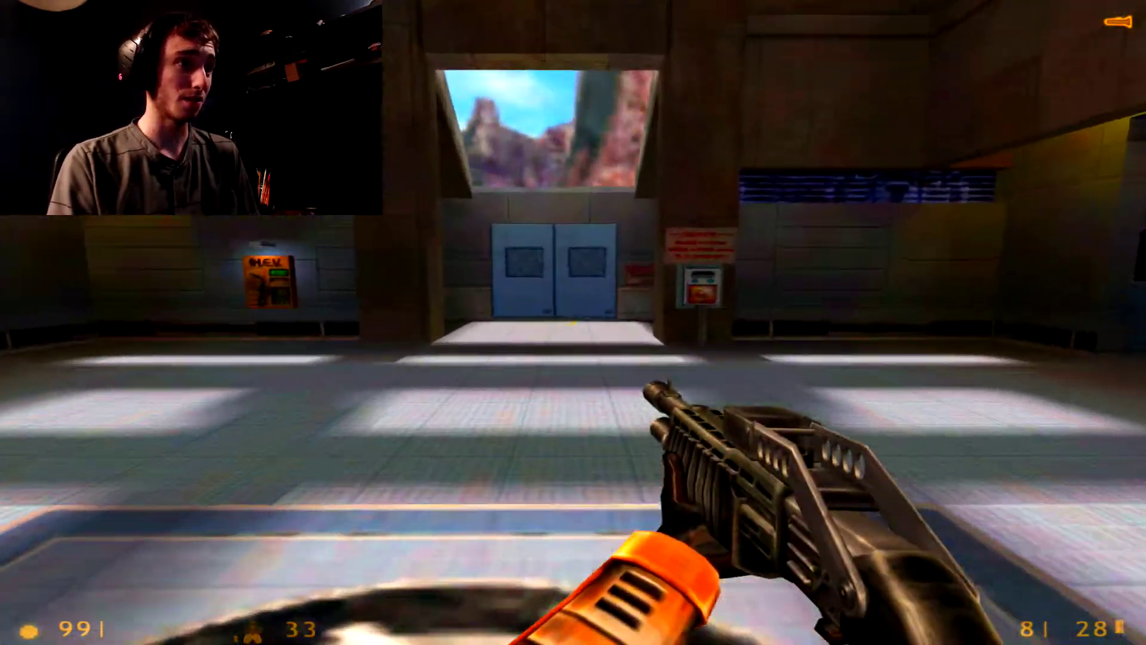
pyautogui.press('w')
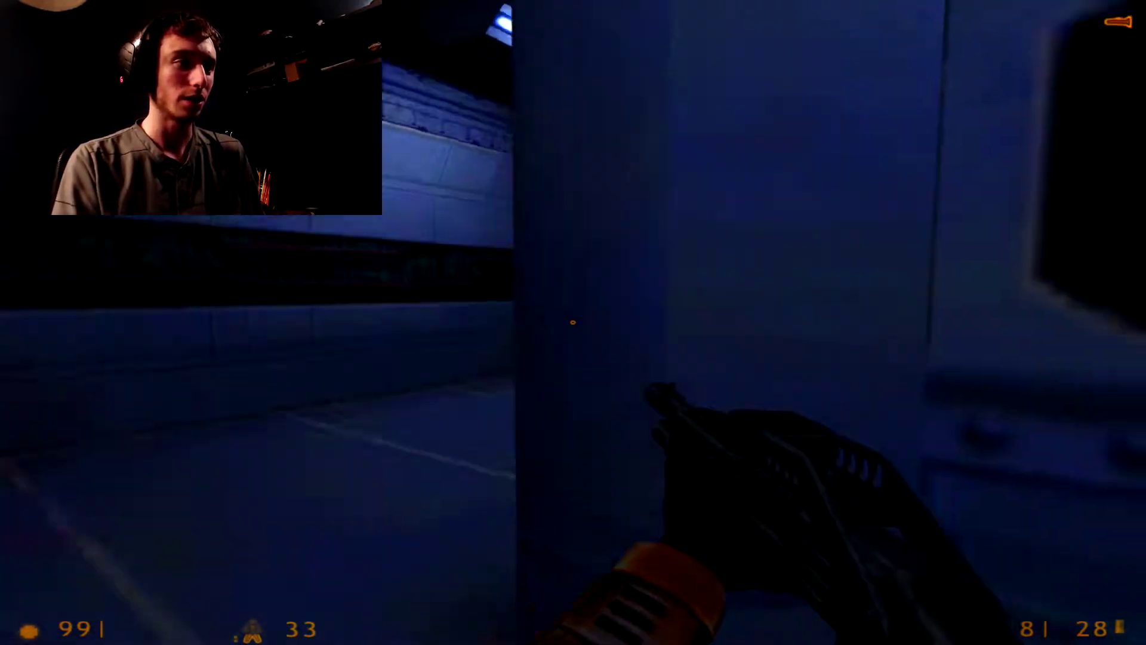
pyautogui.press('w')
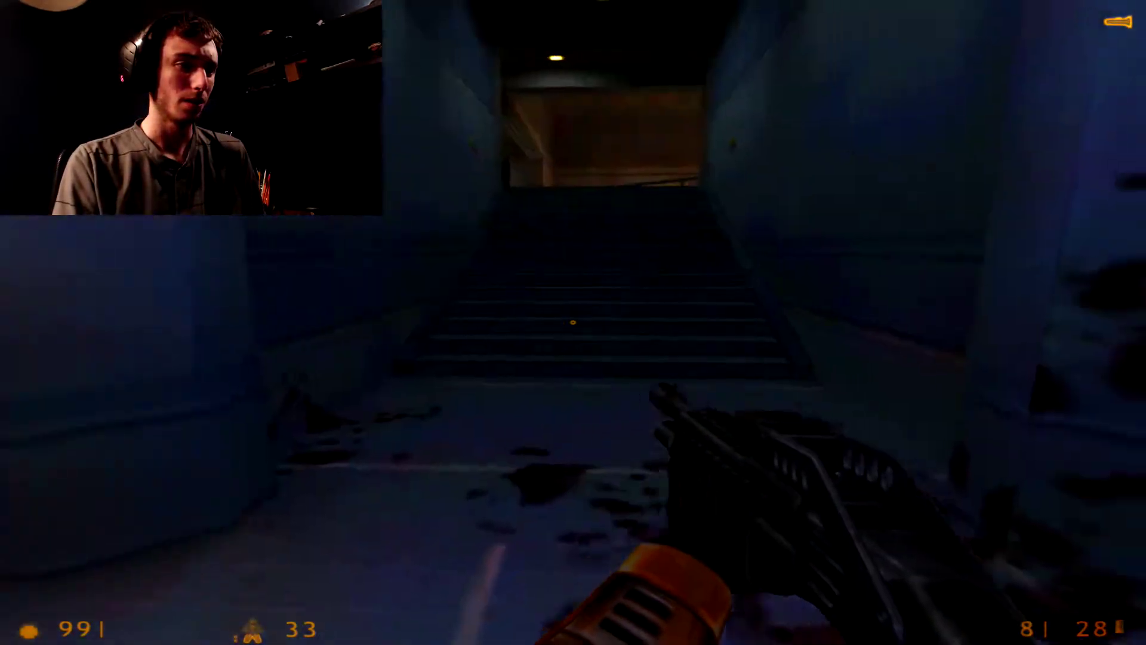
pyautogui.press('w')
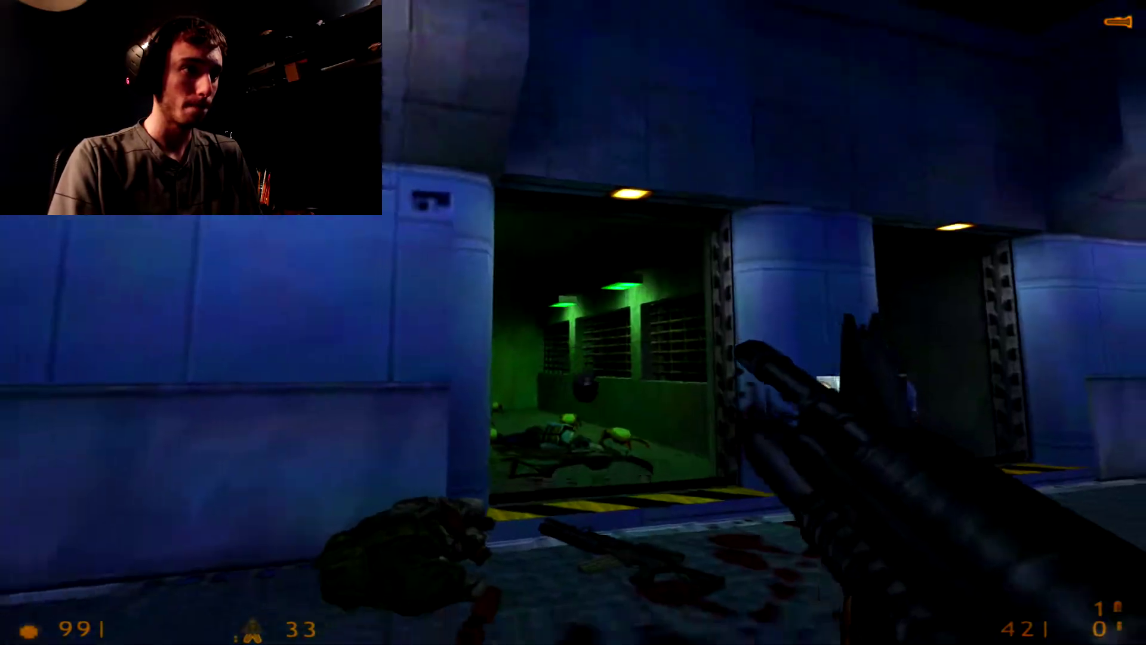
pyautogui.rightClick(572, 322)
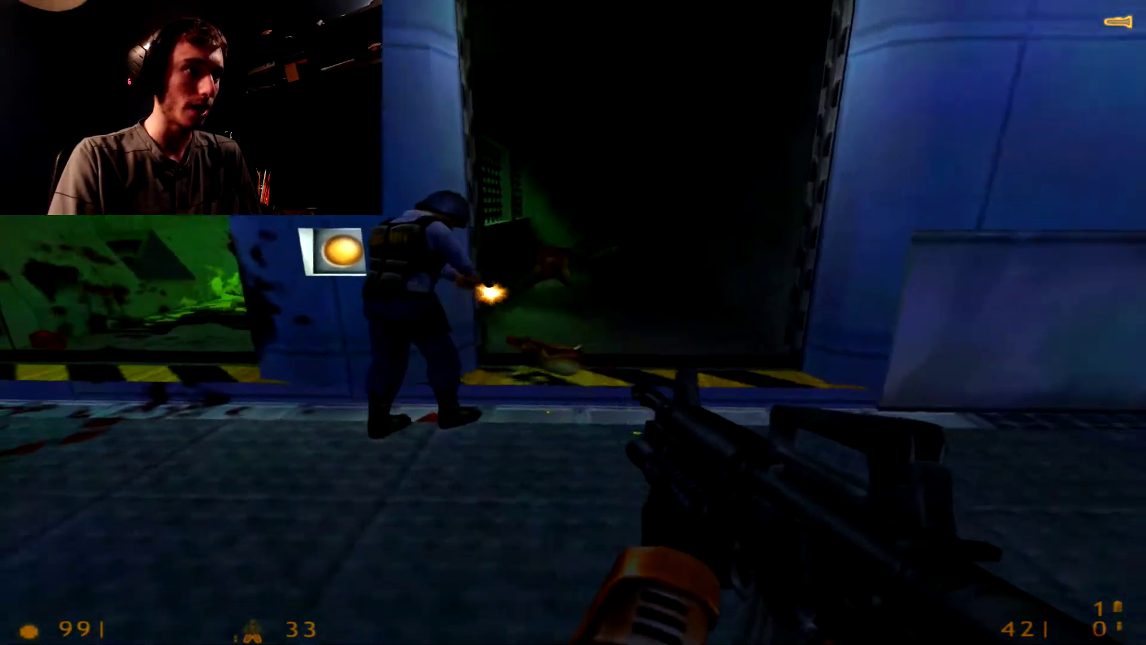
pyautogui.click(573, 323)
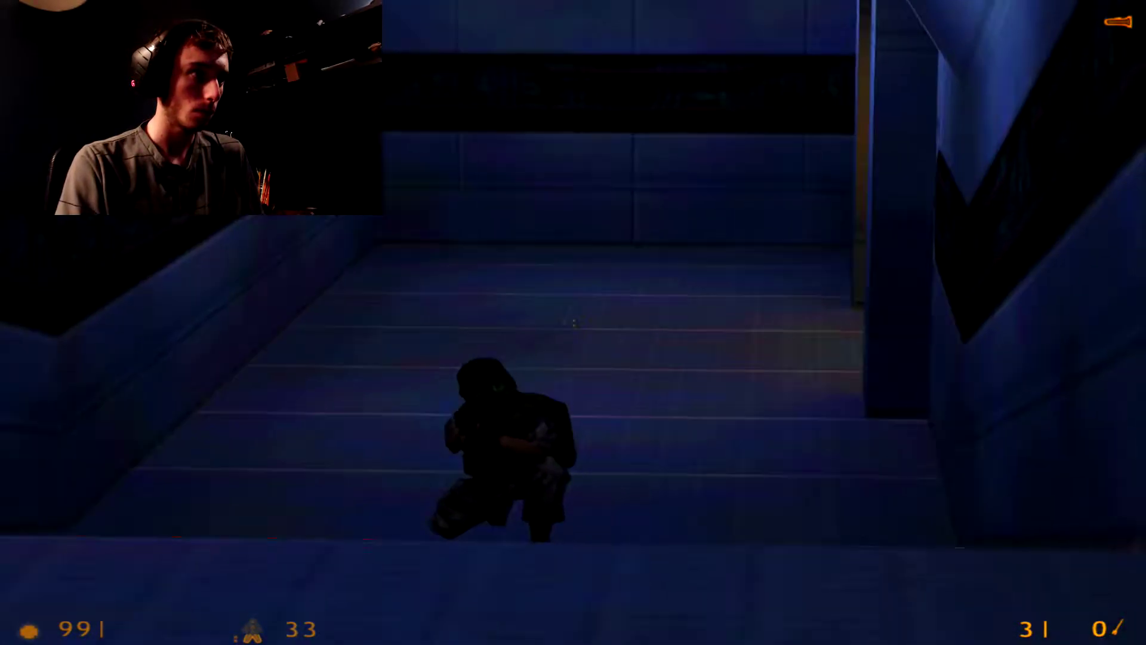
pyautogui.click(573, 322)
pyautogui.click(573, 323)
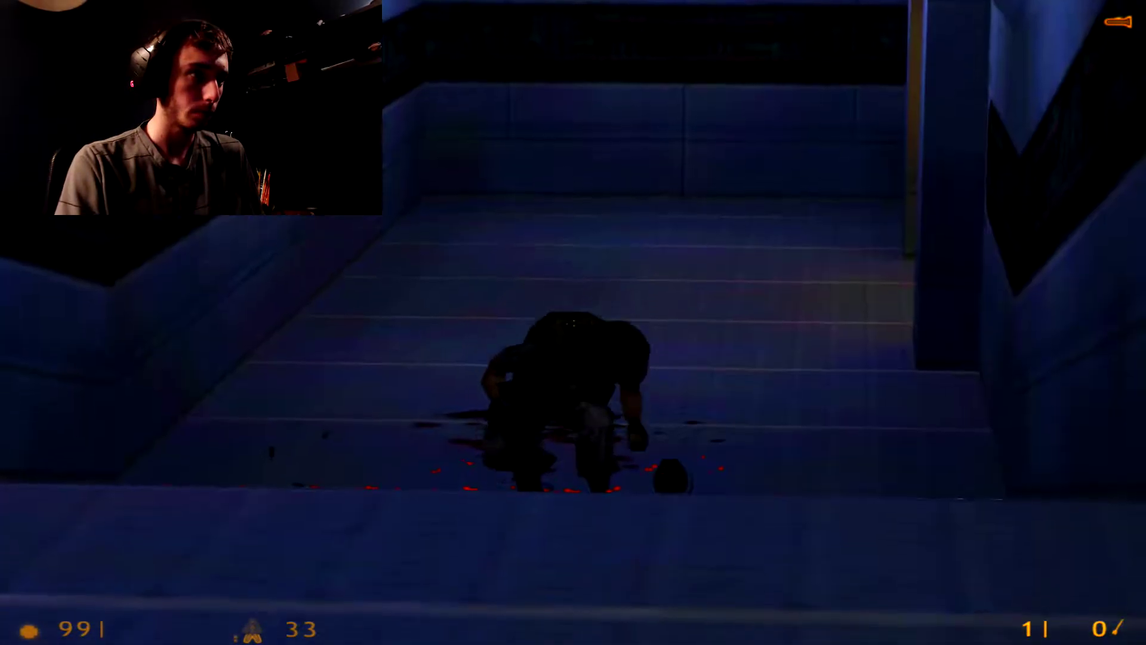
pyautogui.rightClick(573, 322)
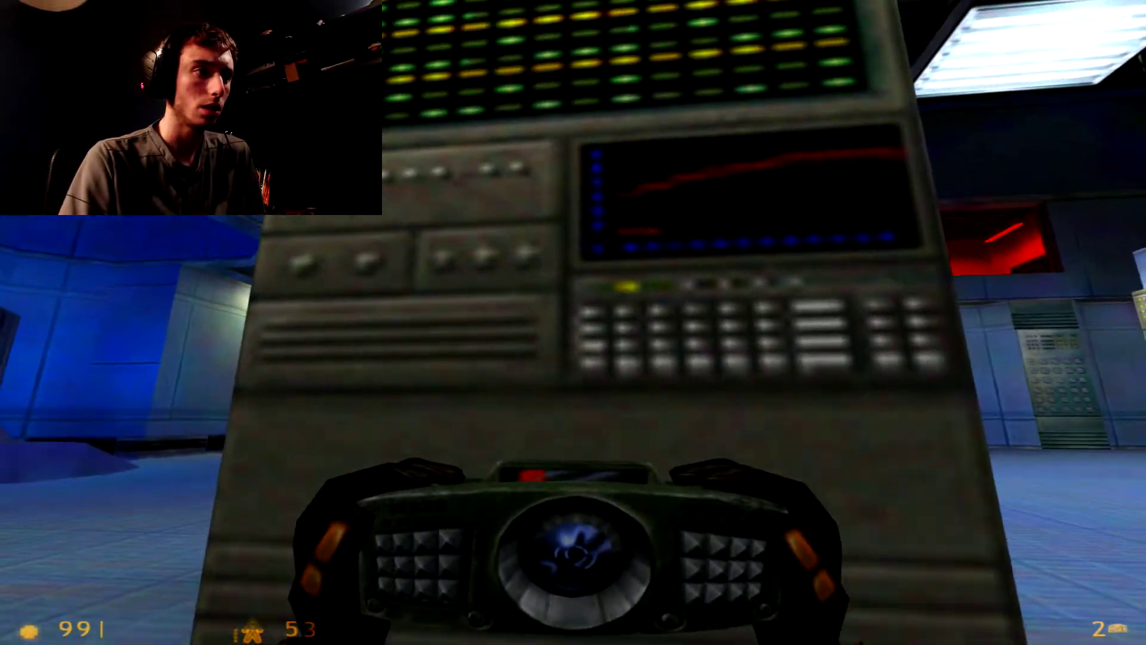
pyautogui.click(573, 322)
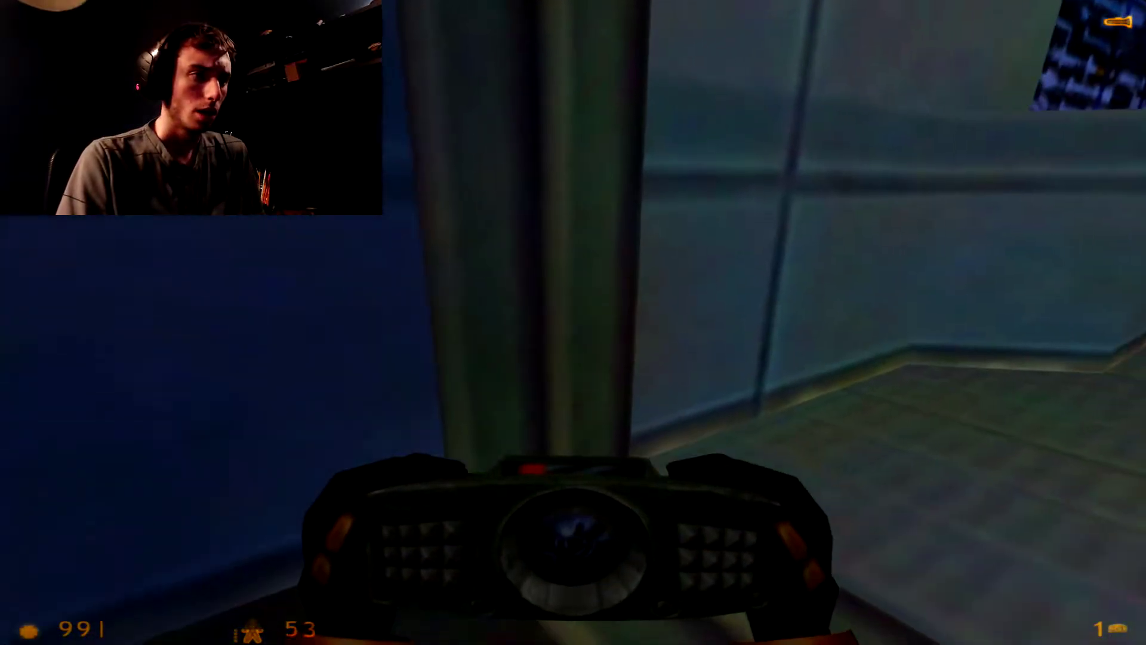
pyautogui.click(573, 322)
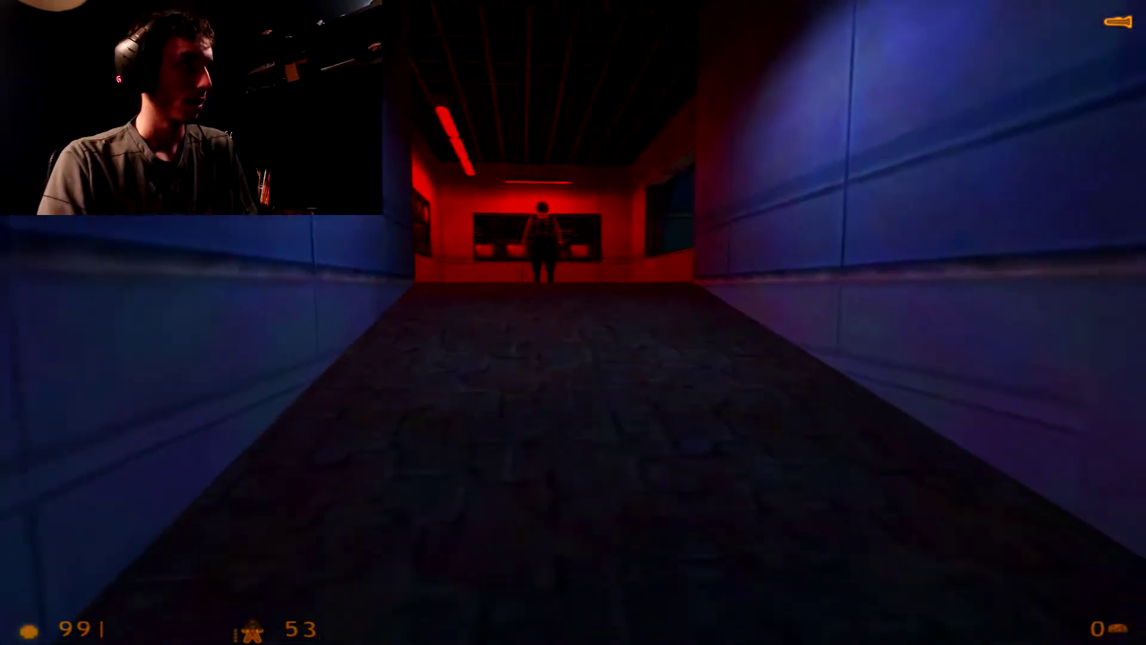
pyautogui.press('2')
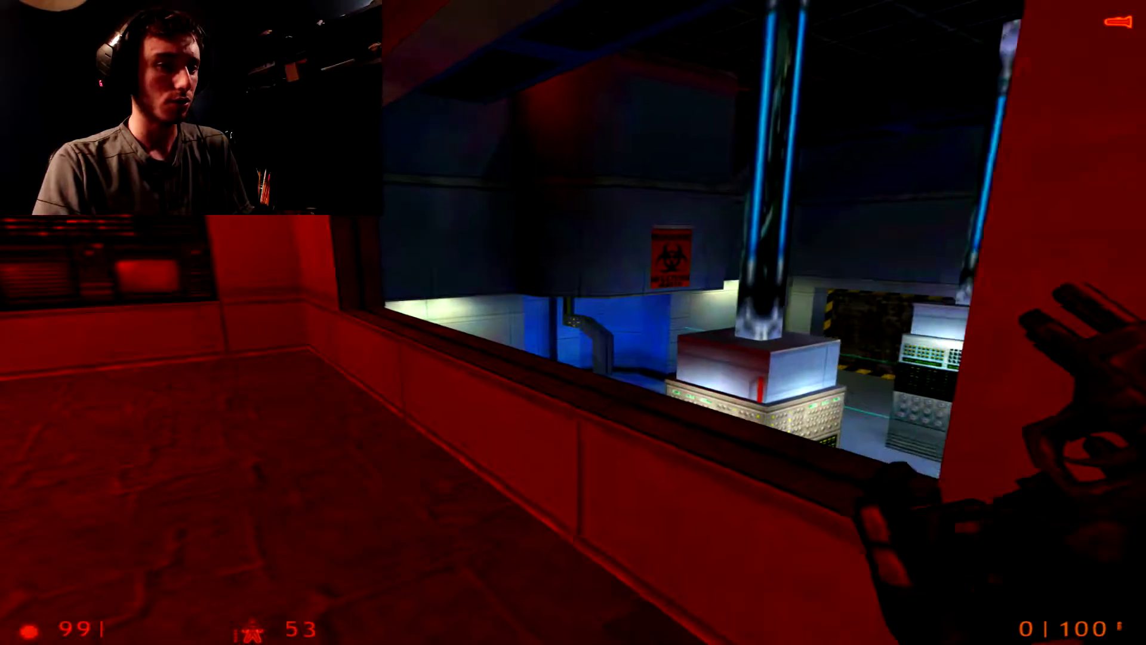
pyautogui.press('2')
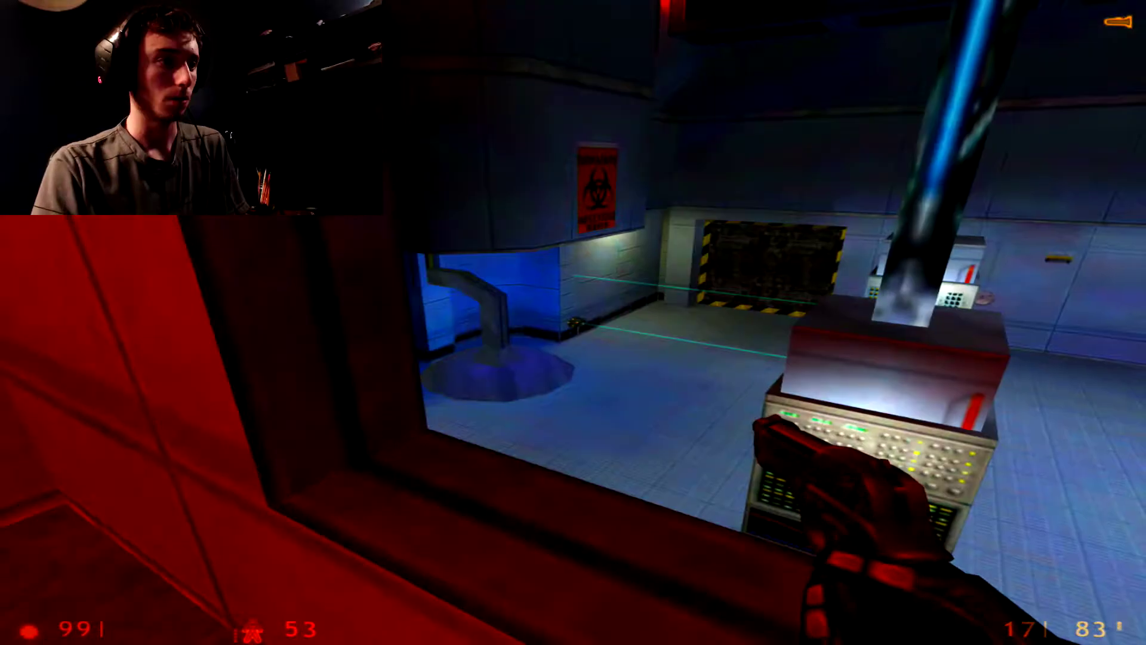
pyautogui.click(573, 323)
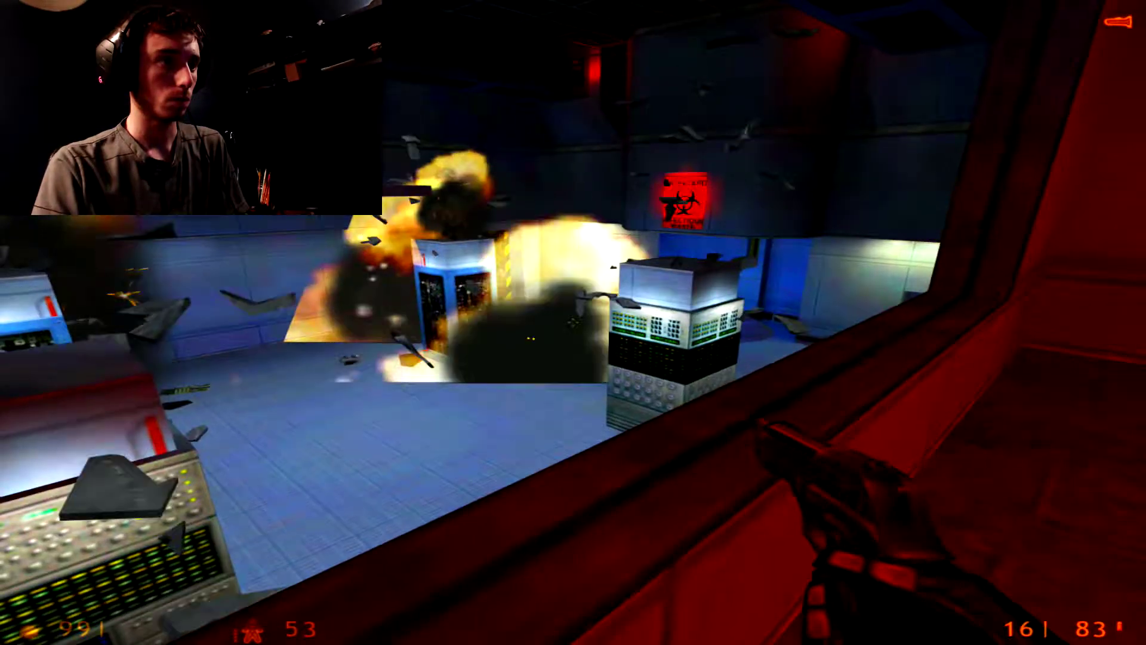
pyautogui.press('s')
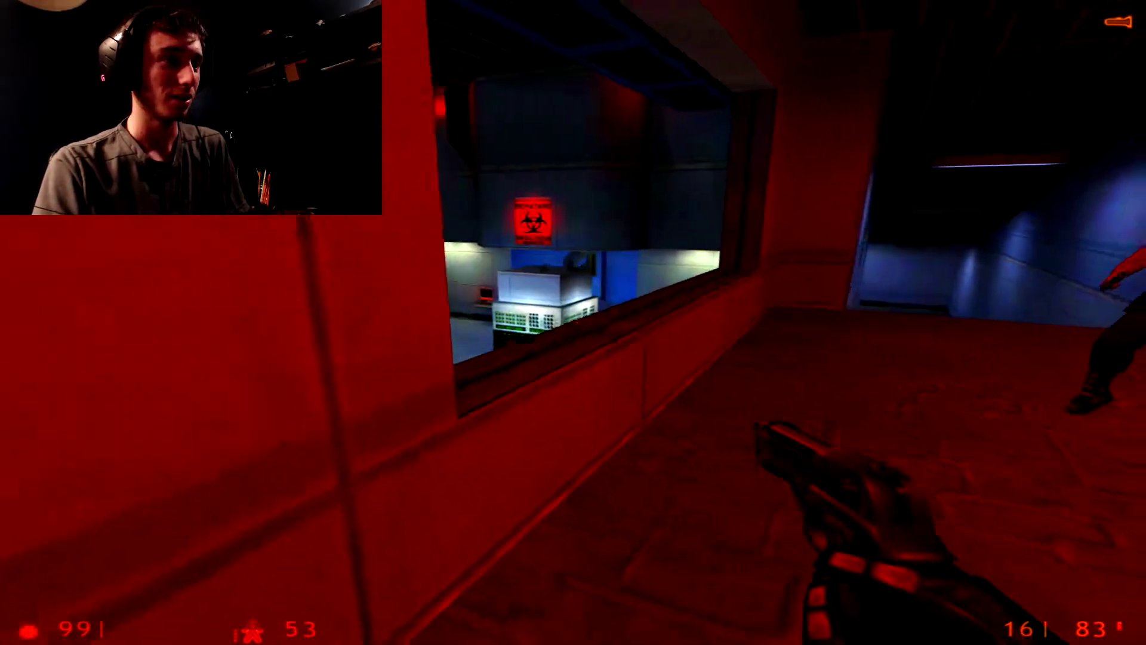
pyautogui.press('w')
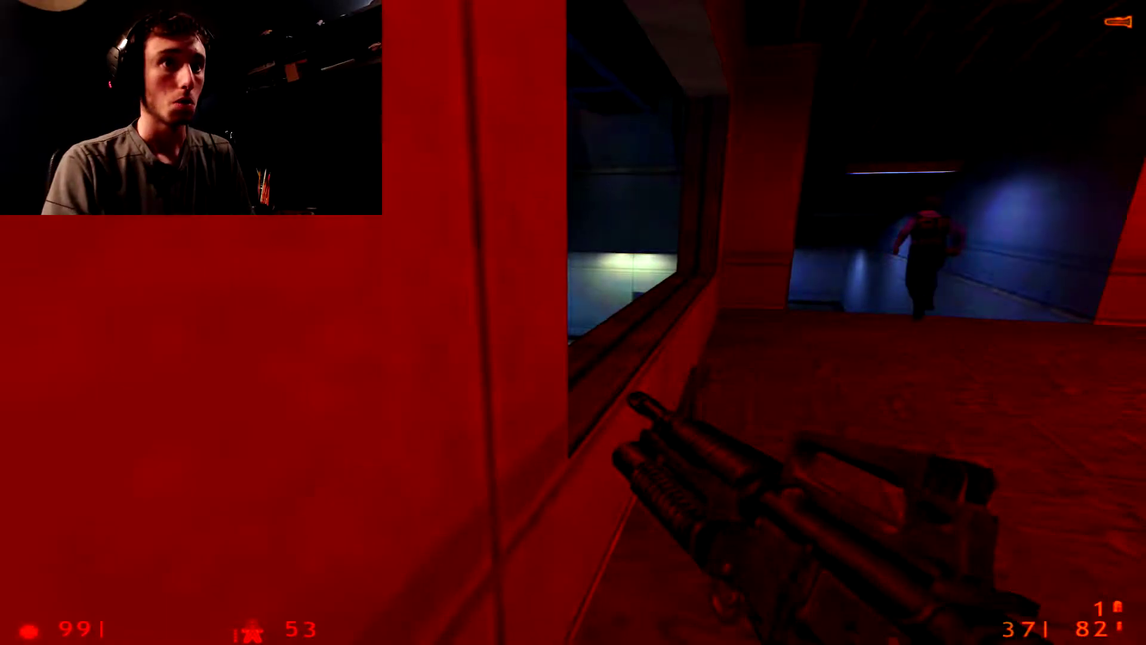
pyautogui.press('w')
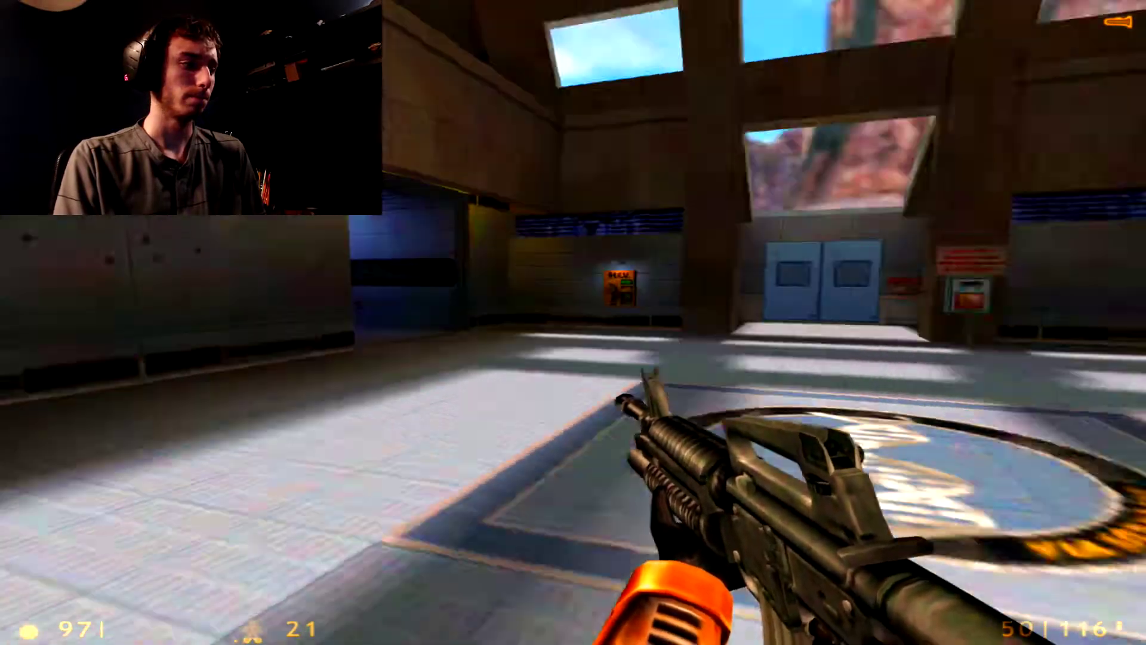
pyautogui.press('w')
pyautogui.press('e')
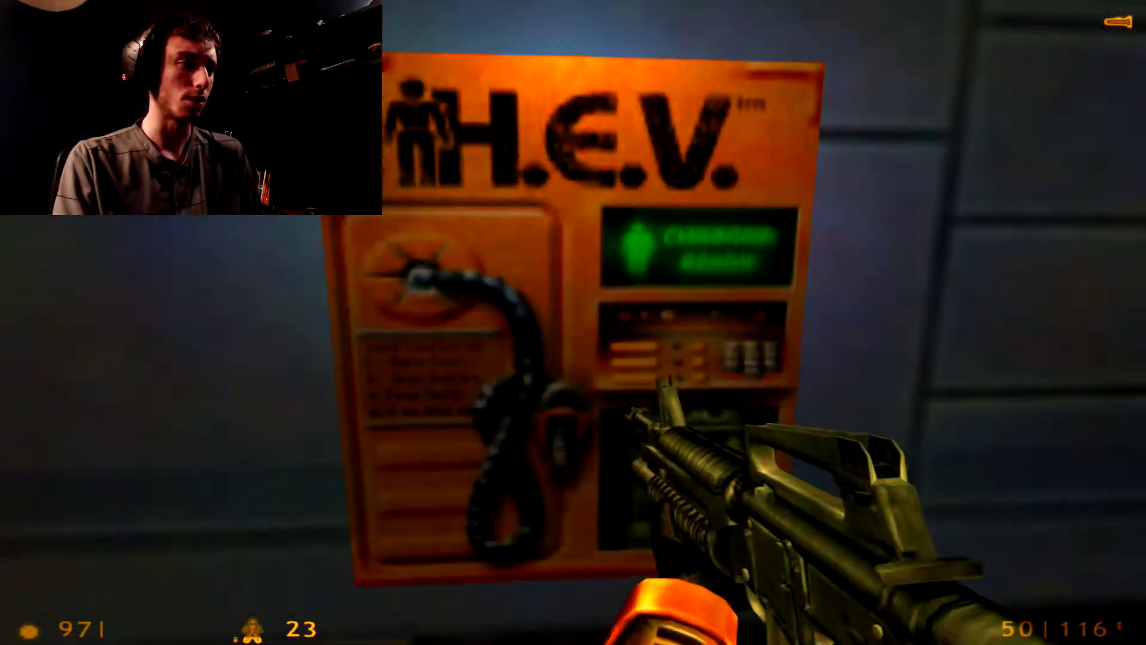
pyautogui.press('w')
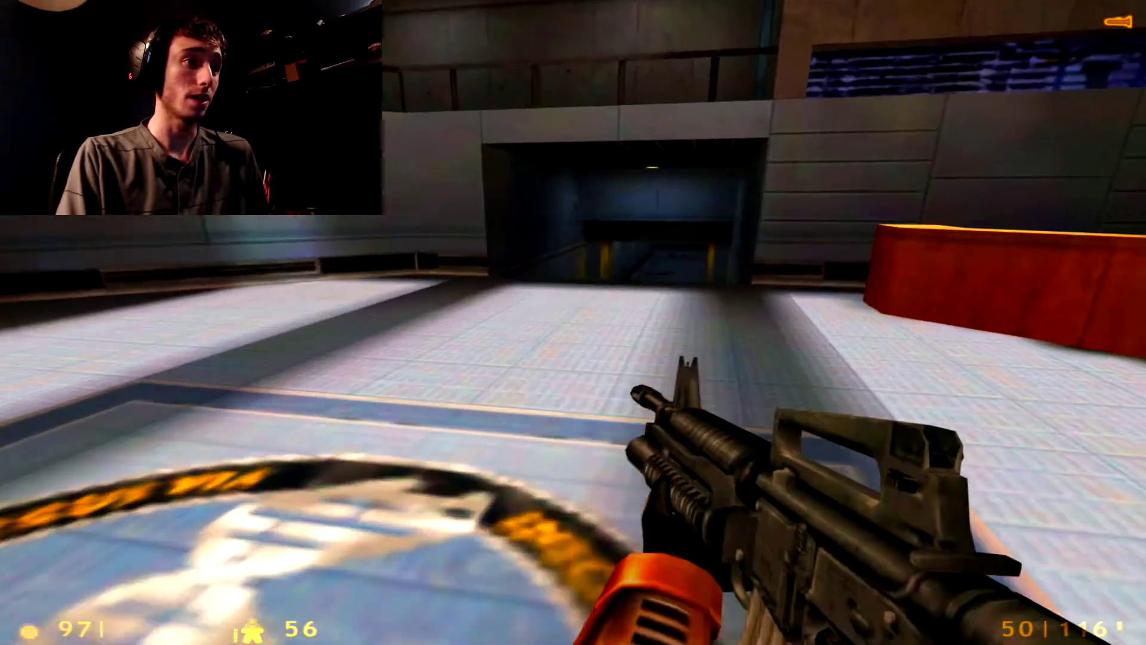
pyautogui.press('w')
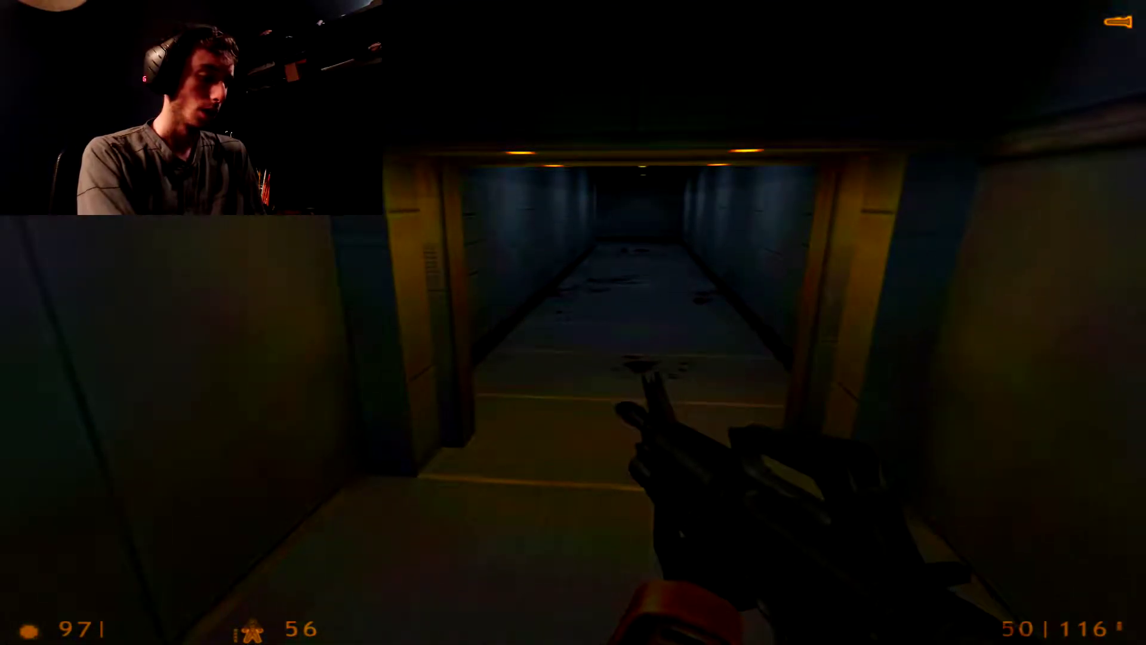
pyautogui.press('w')
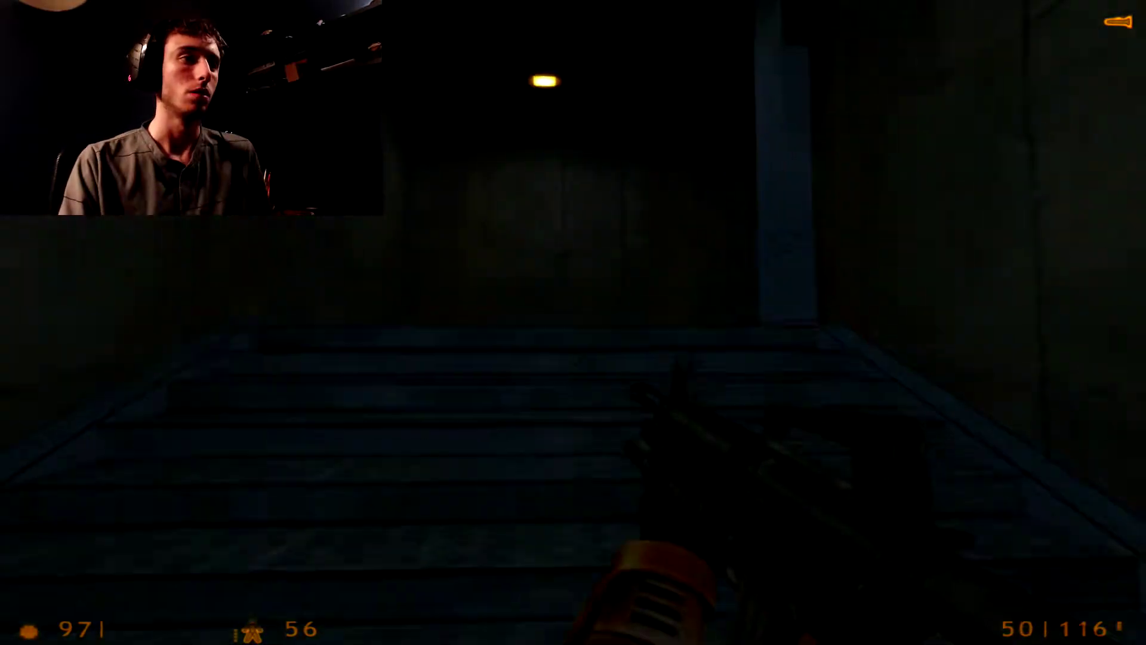
pyautogui.press('w')
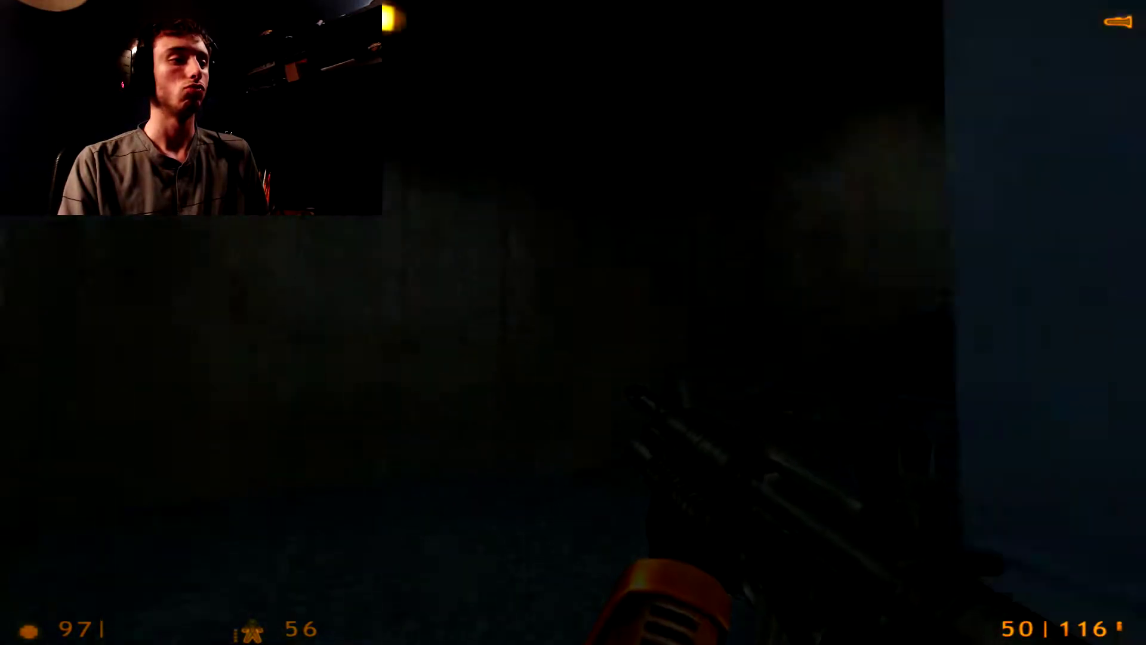
pyautogui.press('w')
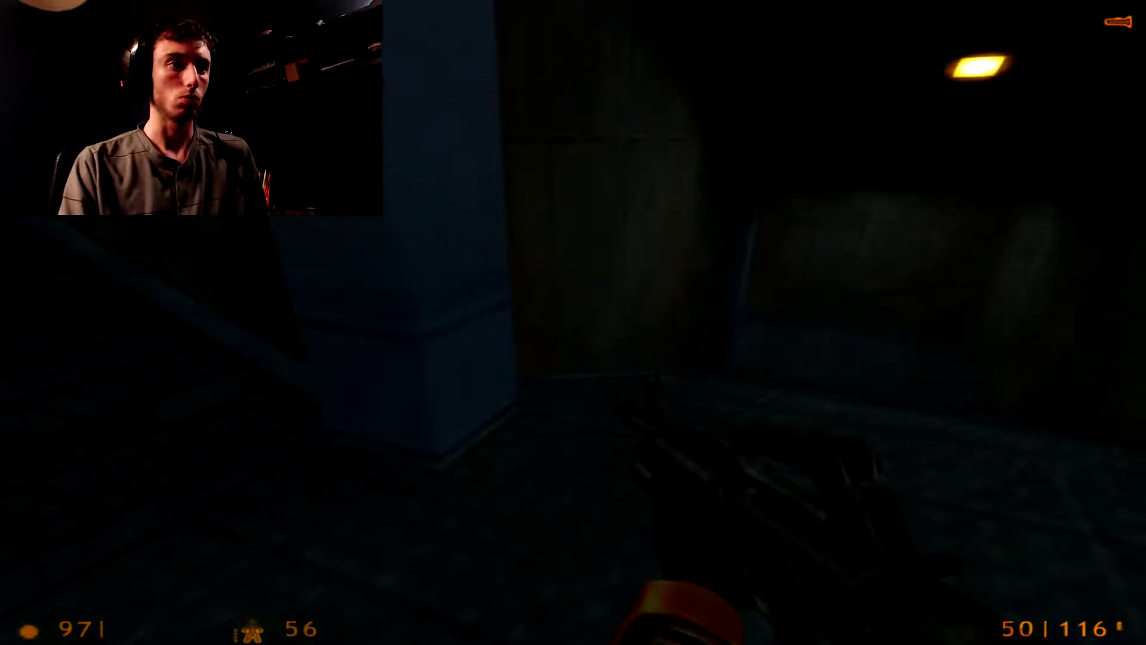
pyautogui.press('w')
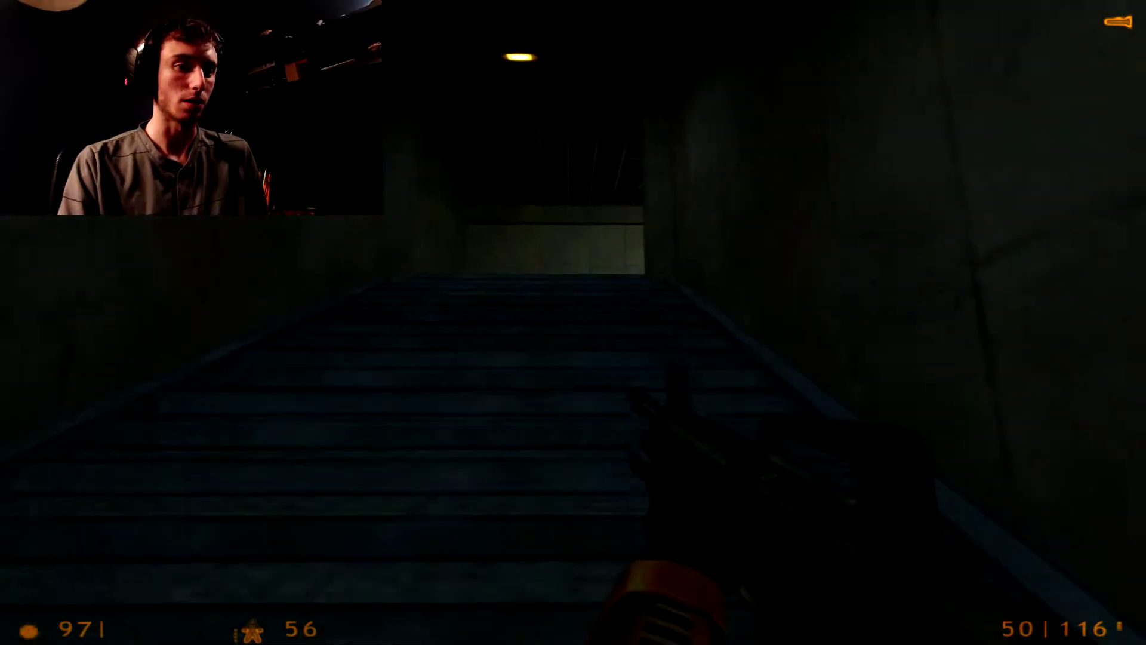
pyautogui.press('w')
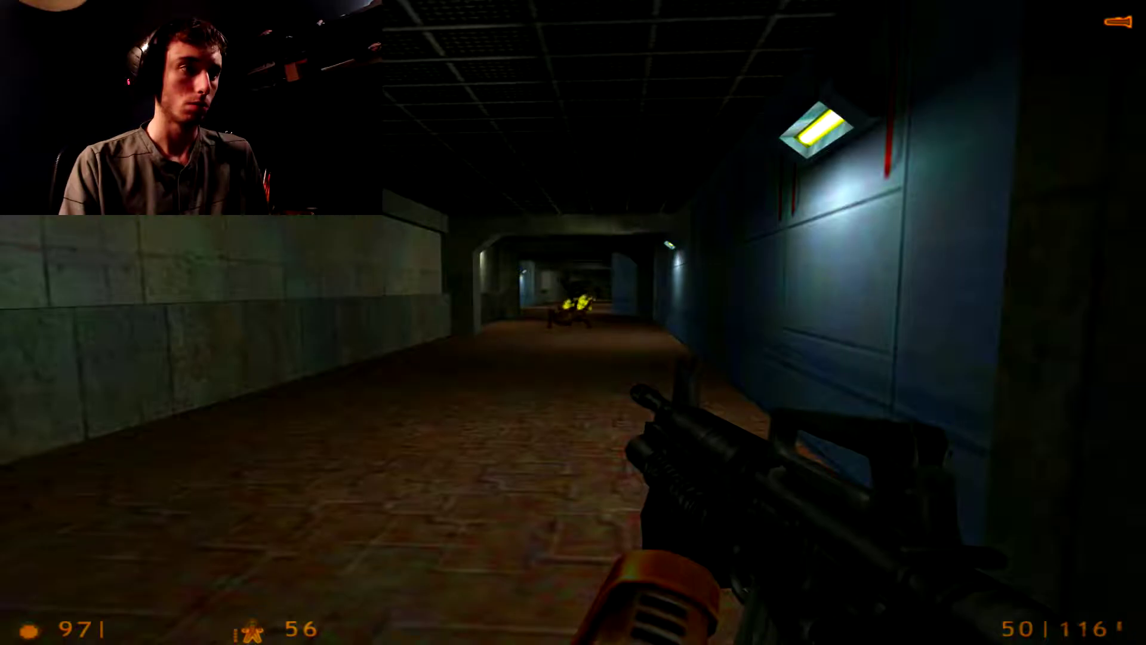
pyautogui.press('d')
pyautogui.press('a')
pyautogui.click(573, 322)
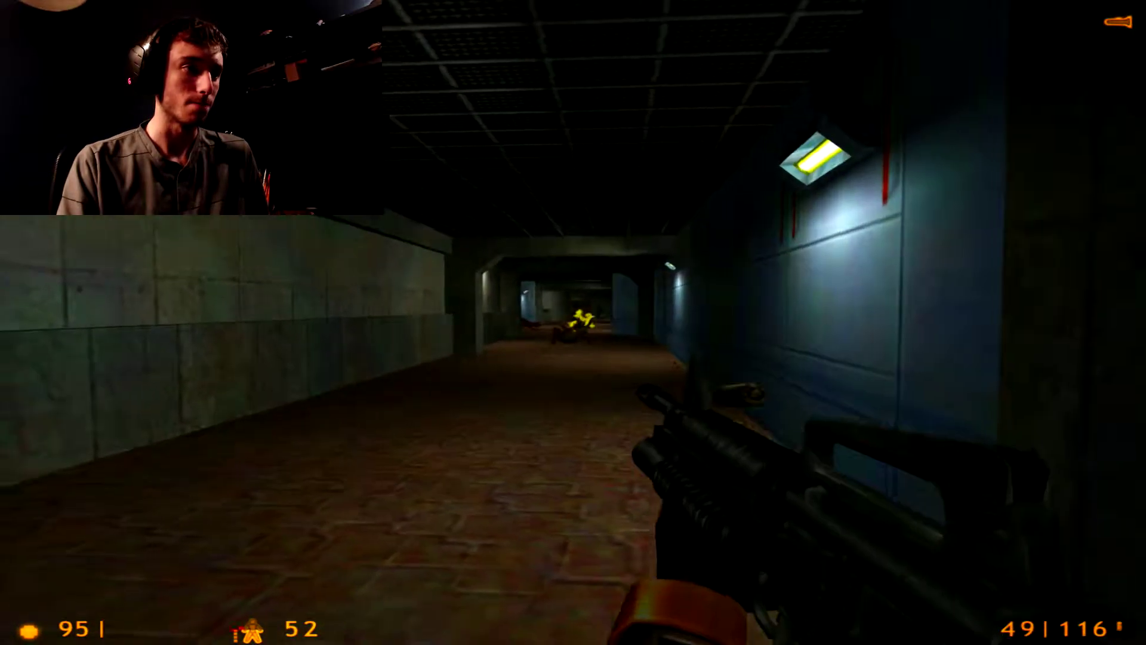
pyautogui.moveTo(573, 323); pyautogui.dragTo(574, 323)
pyautogui.press('d')
pyautogui.press('s')
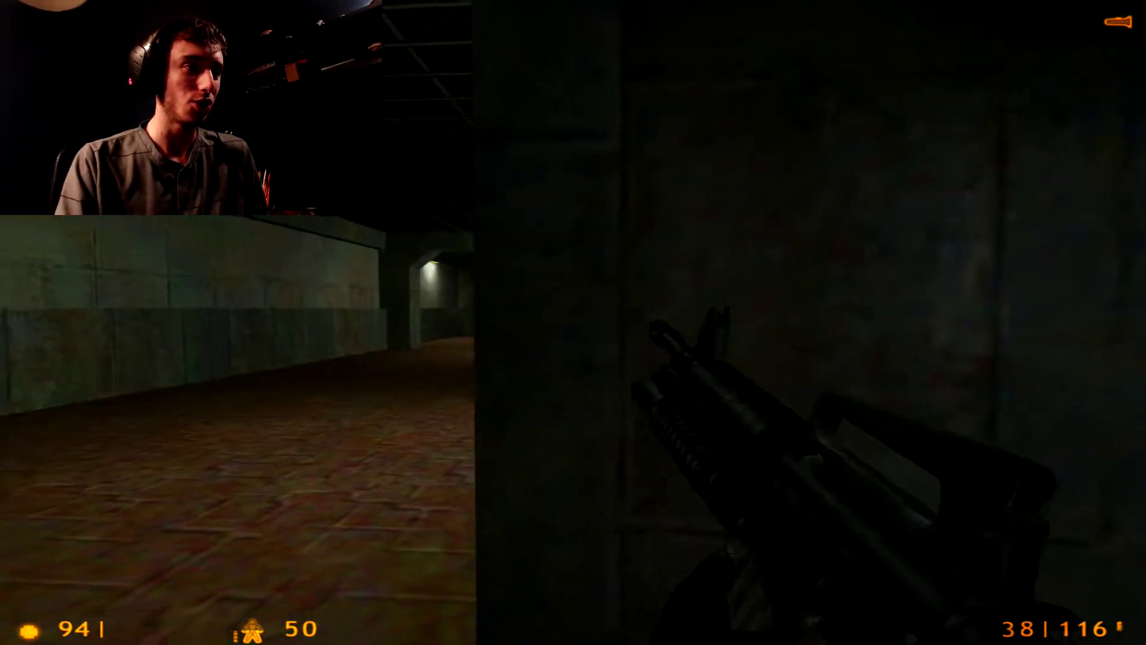
pyautogui.press('r')
pyautogui.press('d')
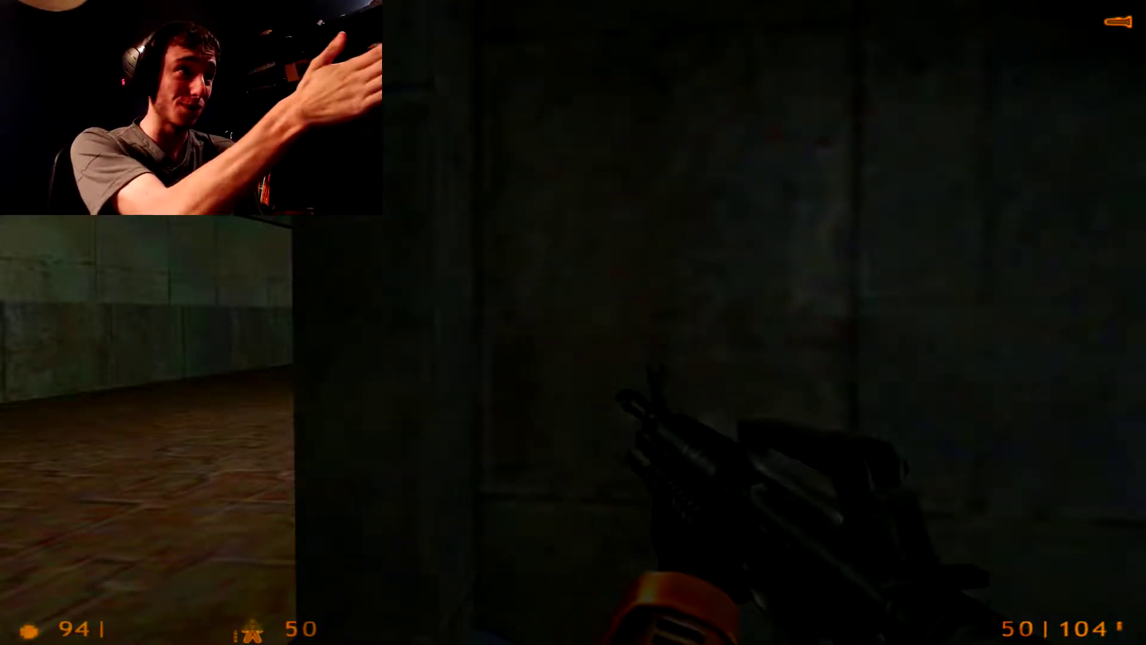
pyautogui.press('a')
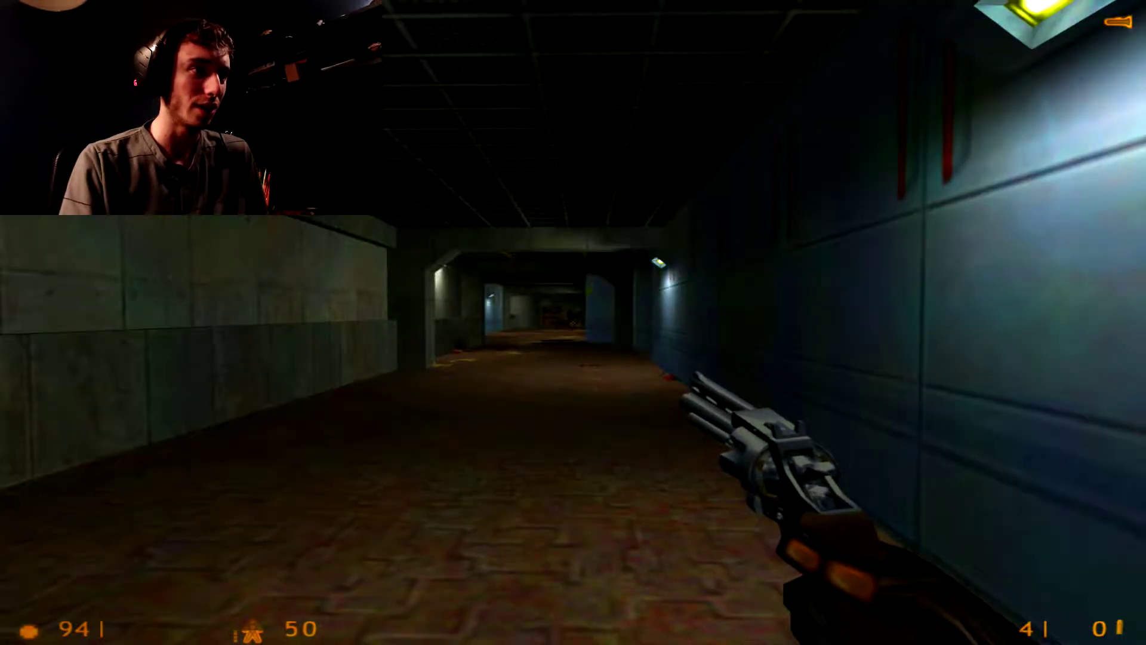
pyautogui.press('w')
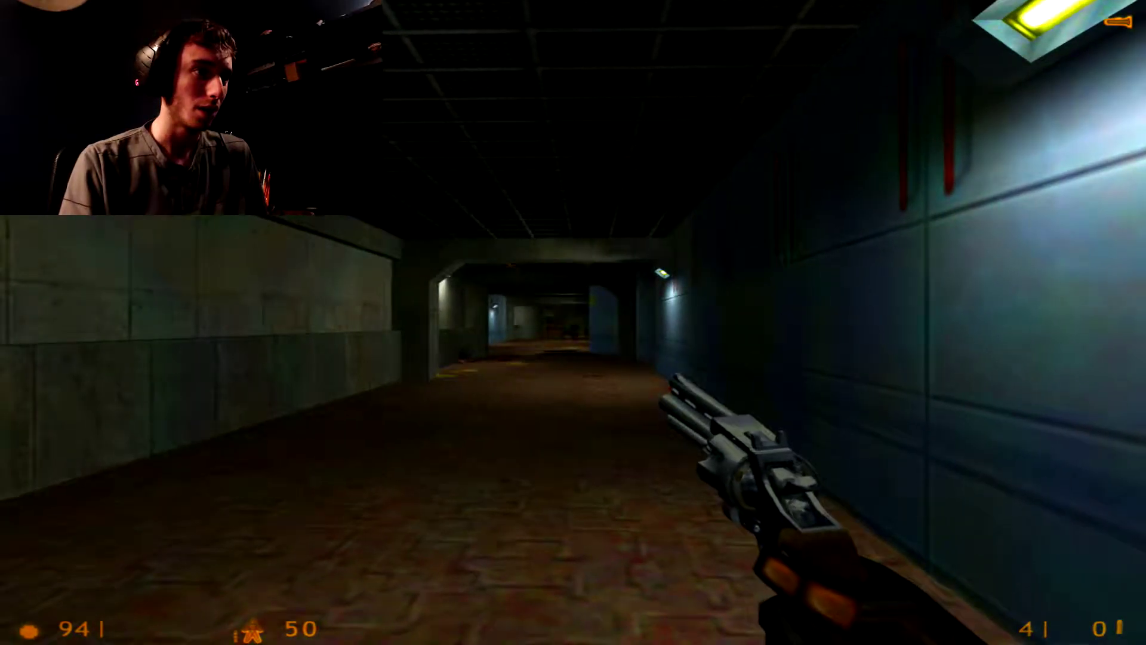
pyautogui.click(573, 322)
pyautogui.press('w')
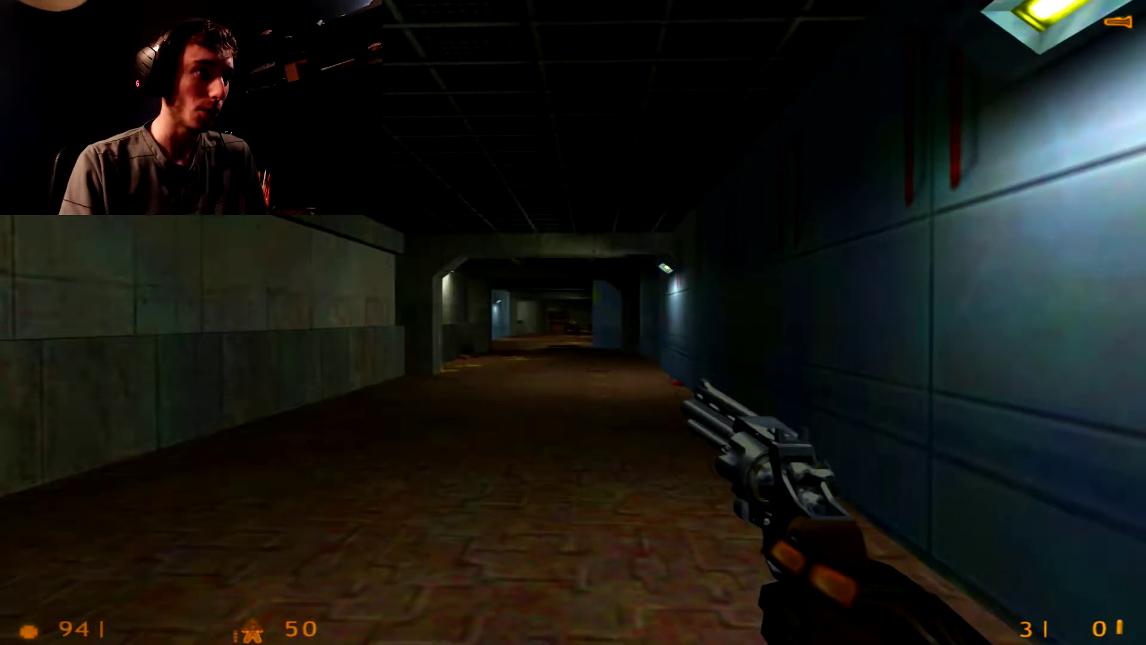
pyautogui.click(573, 323)
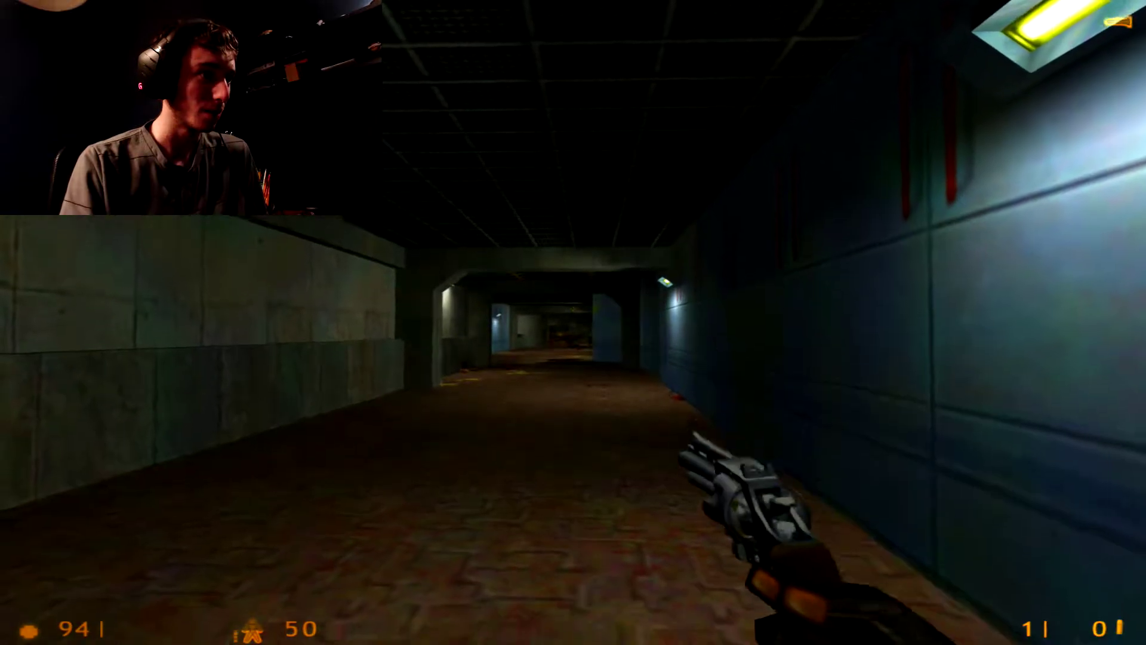
pyautogui.press('w')
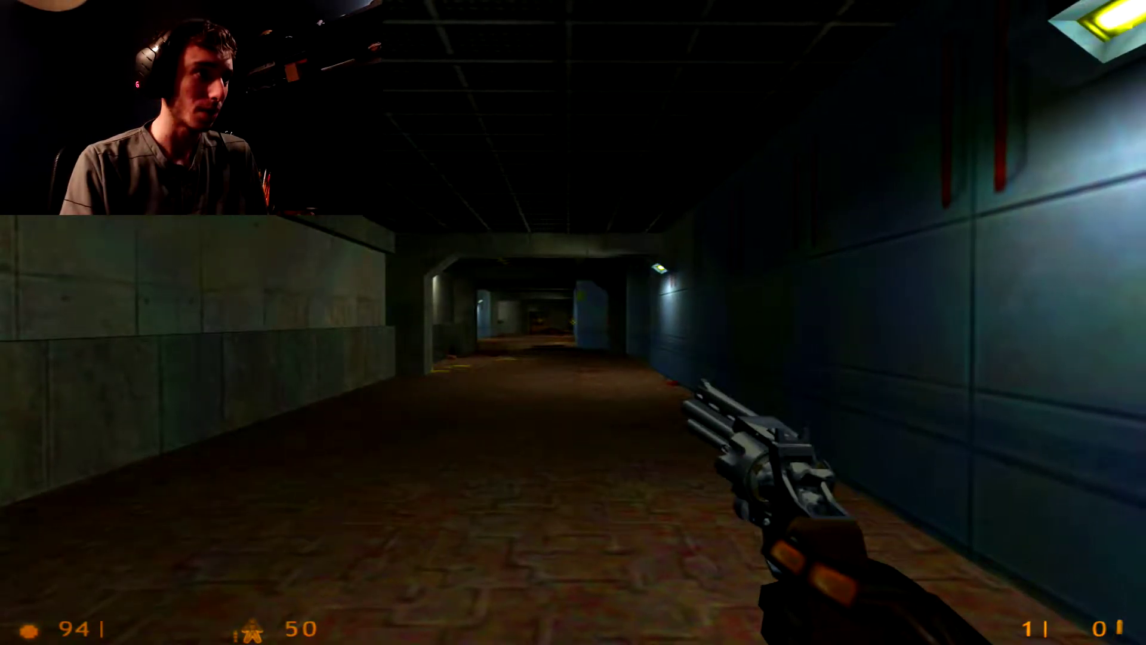
pyautogui.press('w')
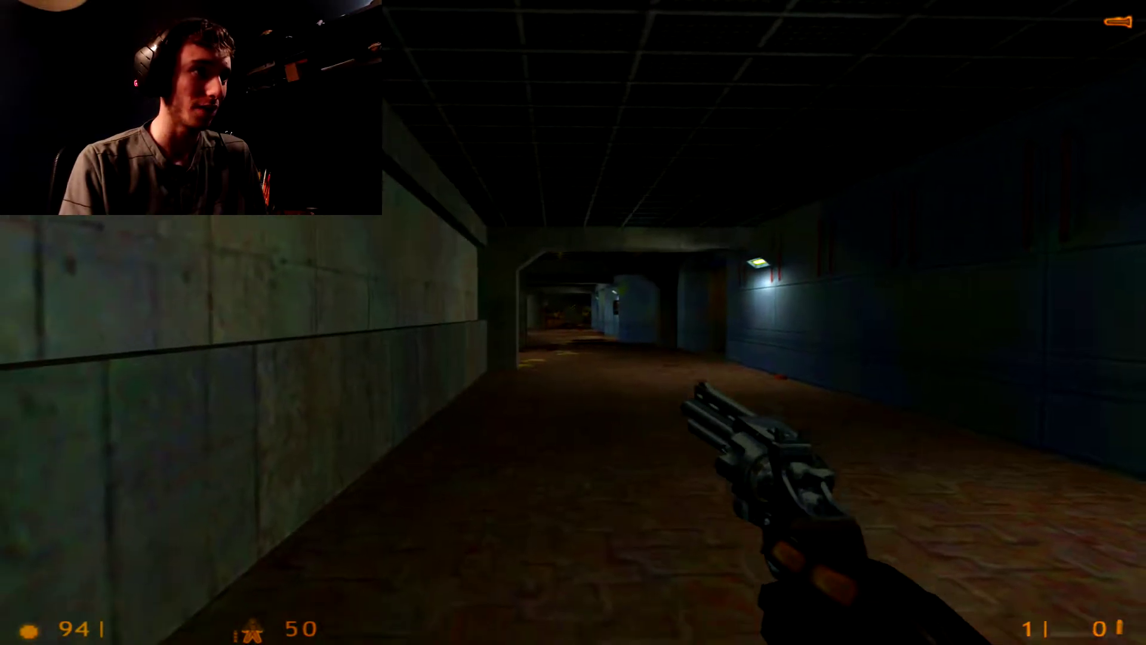
pyautogui.press('w')
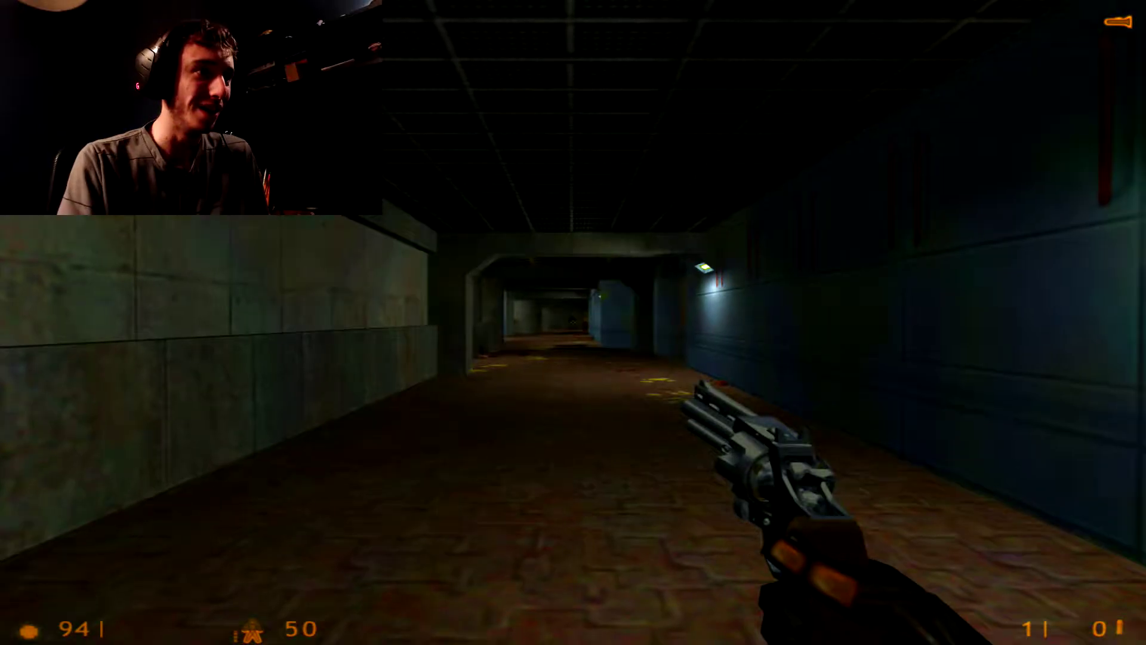
pyautogui.click(573, 322)
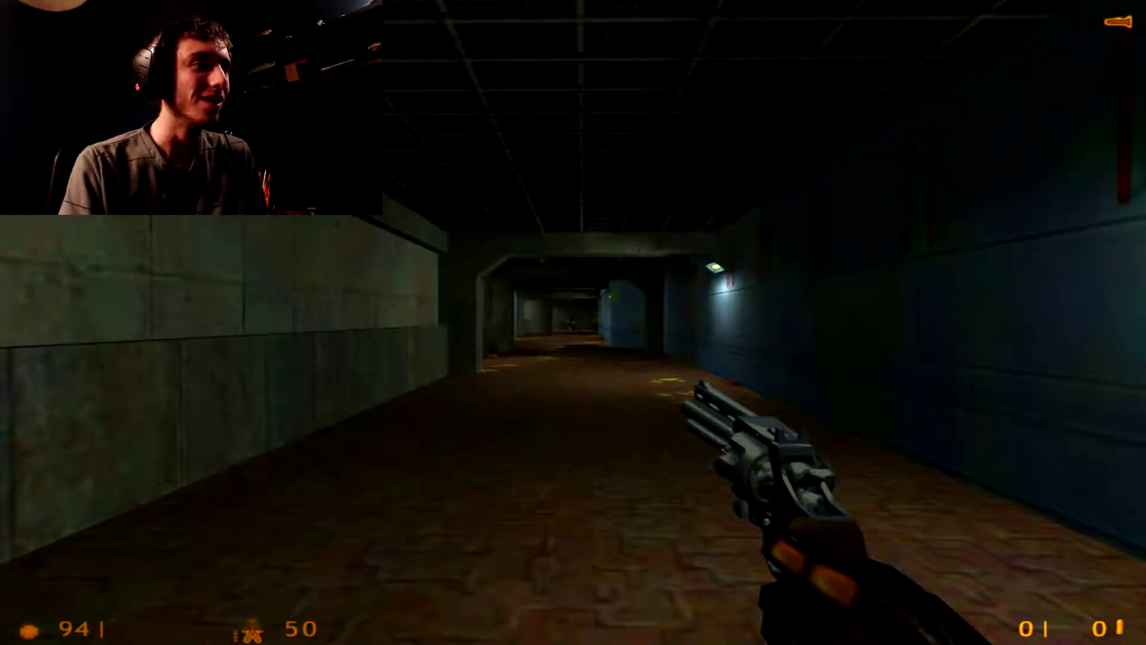
pyautogui.click(573, 322)
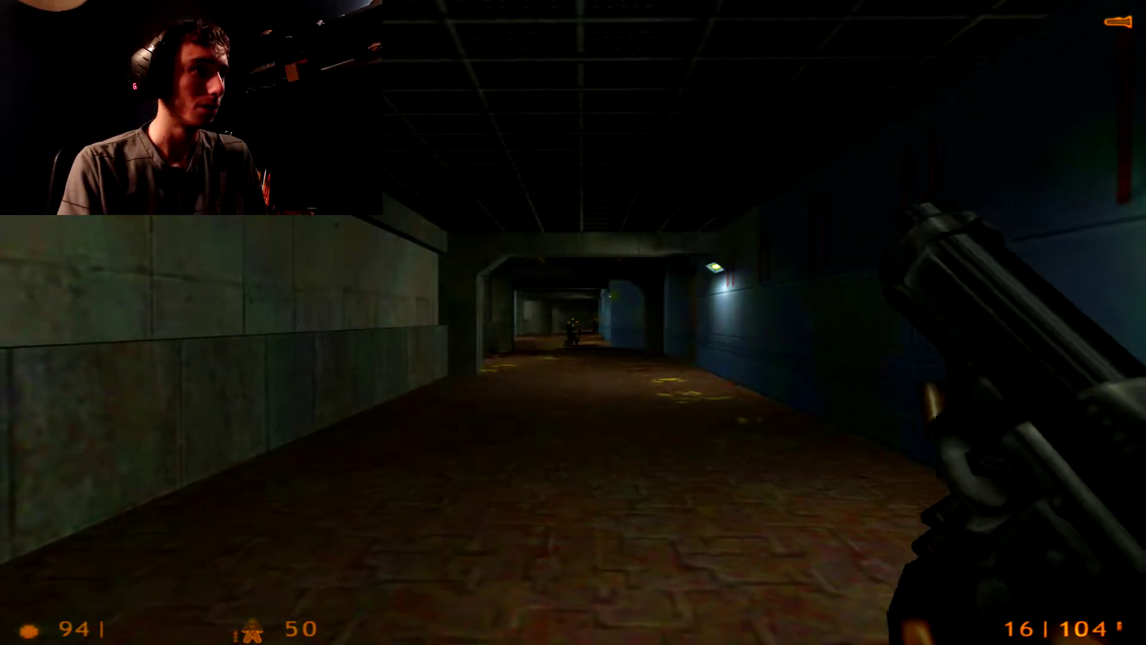
pyautogui.doubleClick(573, 322)
pyautogui.click(573, 322)
pyautogui.click(573, 323)
pyautogui.press('w')
pyautogui.press('r')
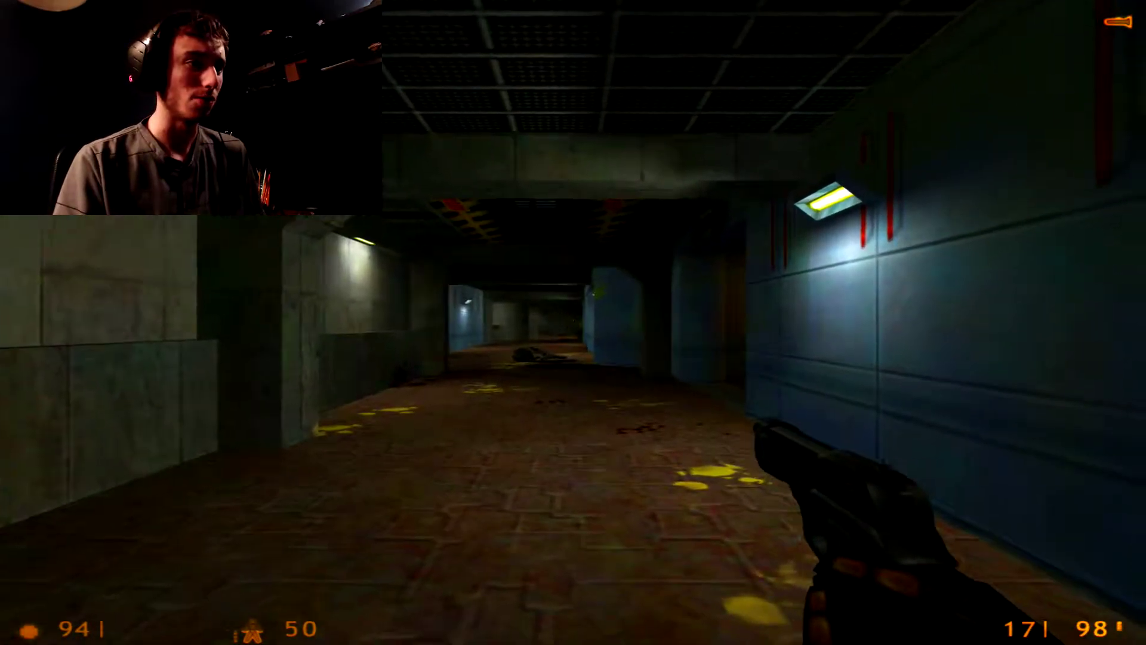
pyautogui.press('w')
pyautogui.press('w')
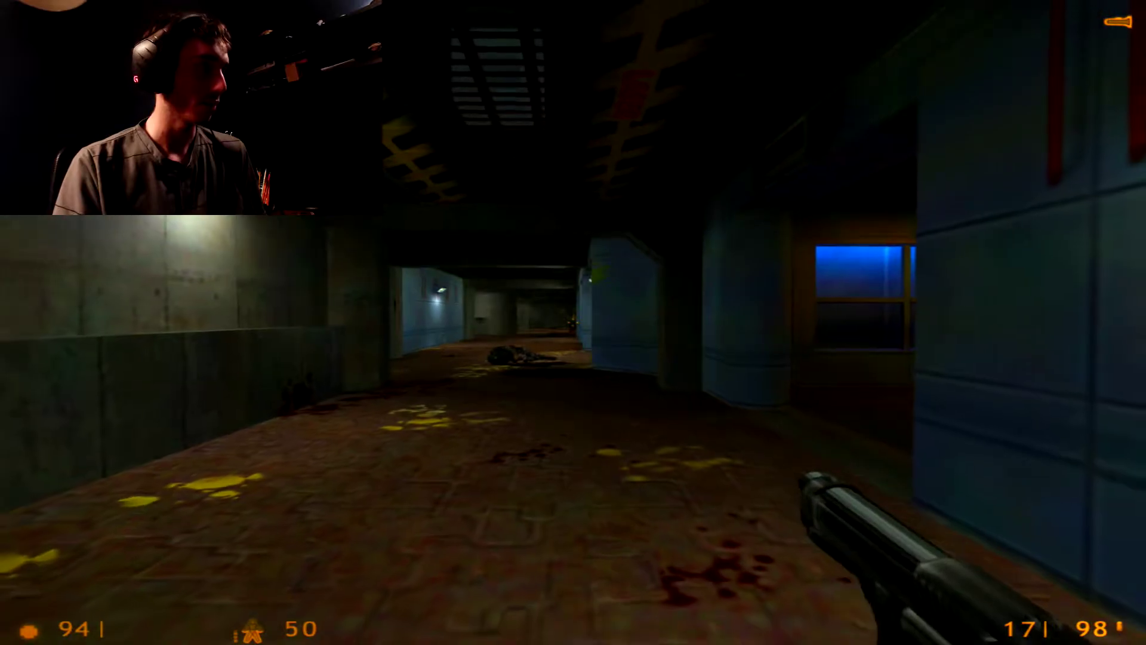
pyautogui.press('3')
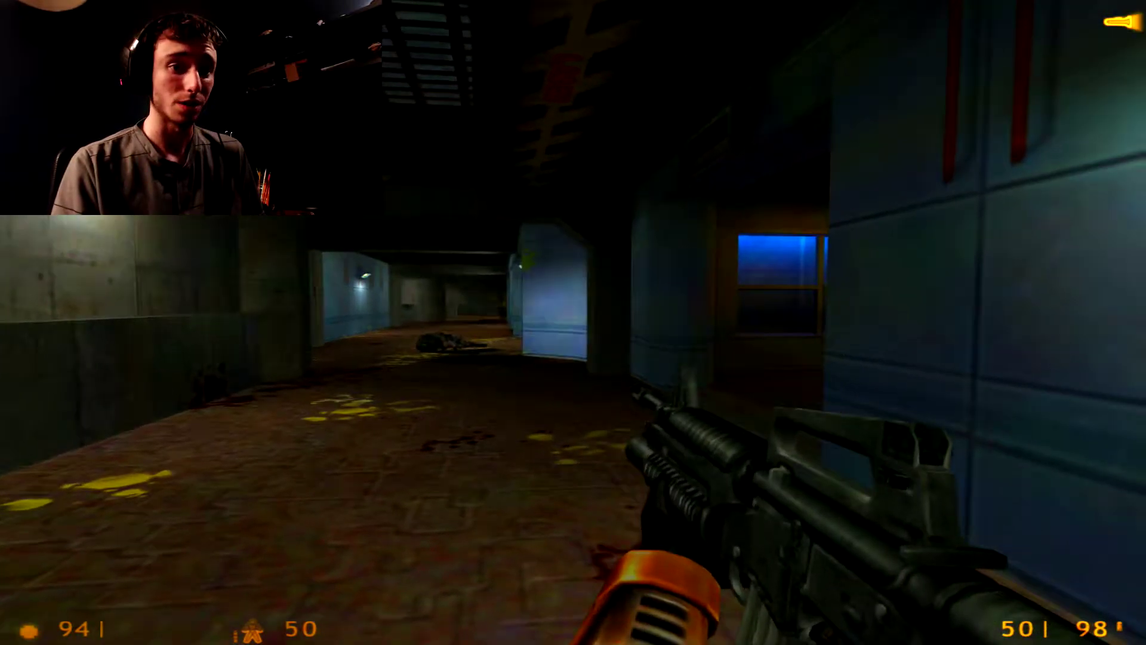
pyautogui.press('w')
pyautogui.press('w')
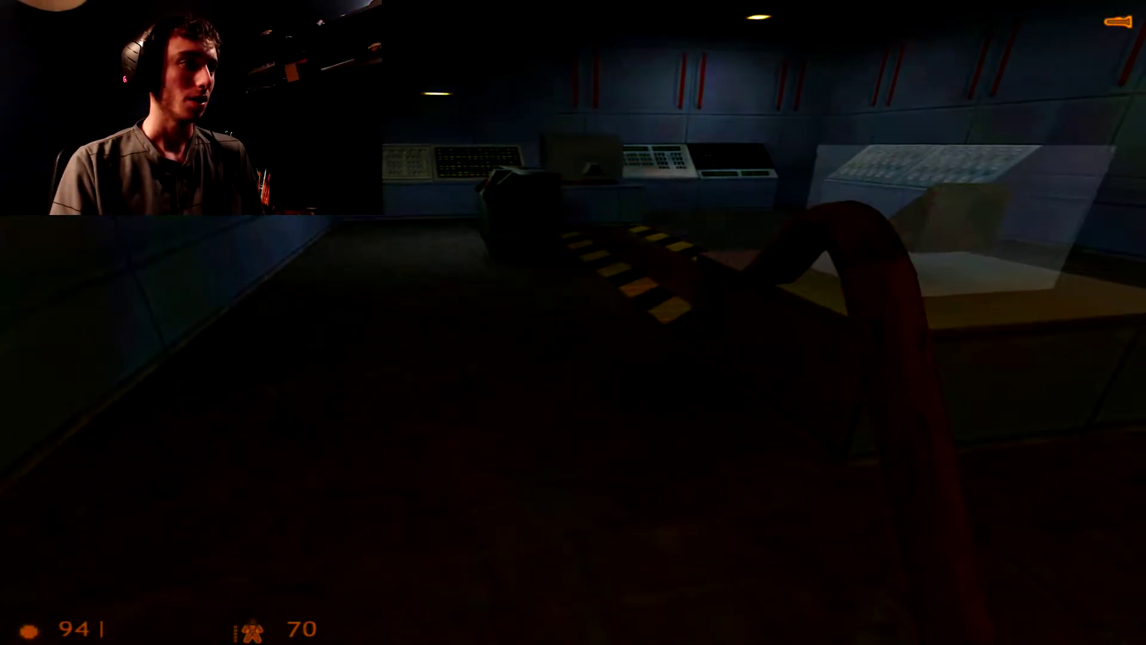
pyautogui.press('w')
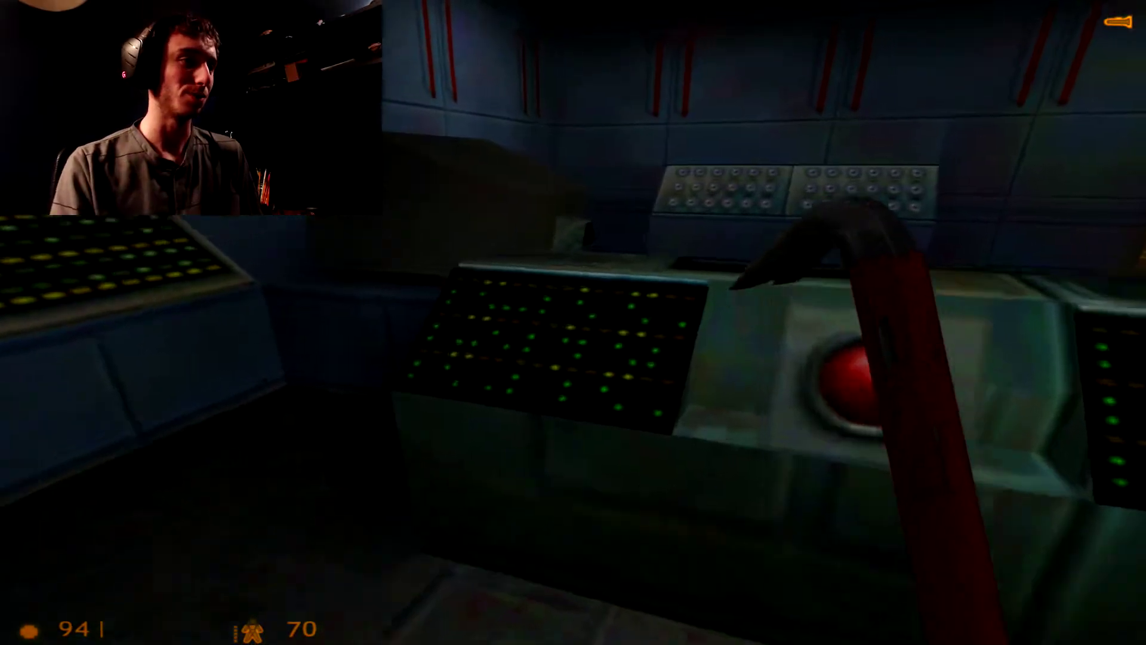
pyautogui.press('w')
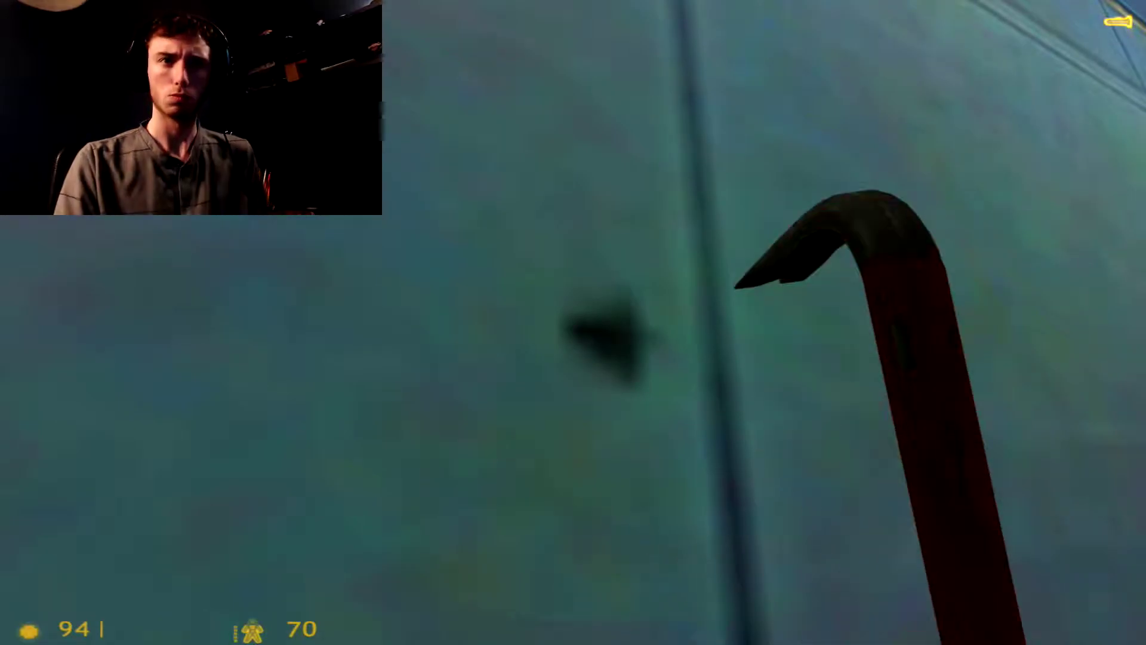
pyautogui.click(573, 323)
pyautogui.press('q')
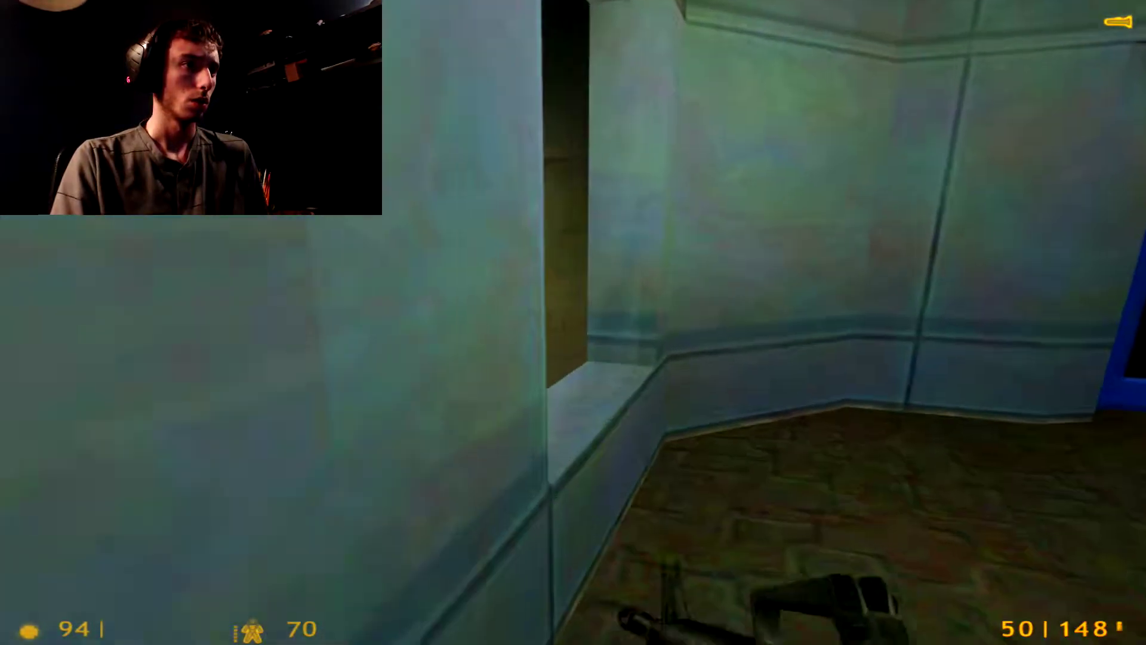
pyautogui.press('w')
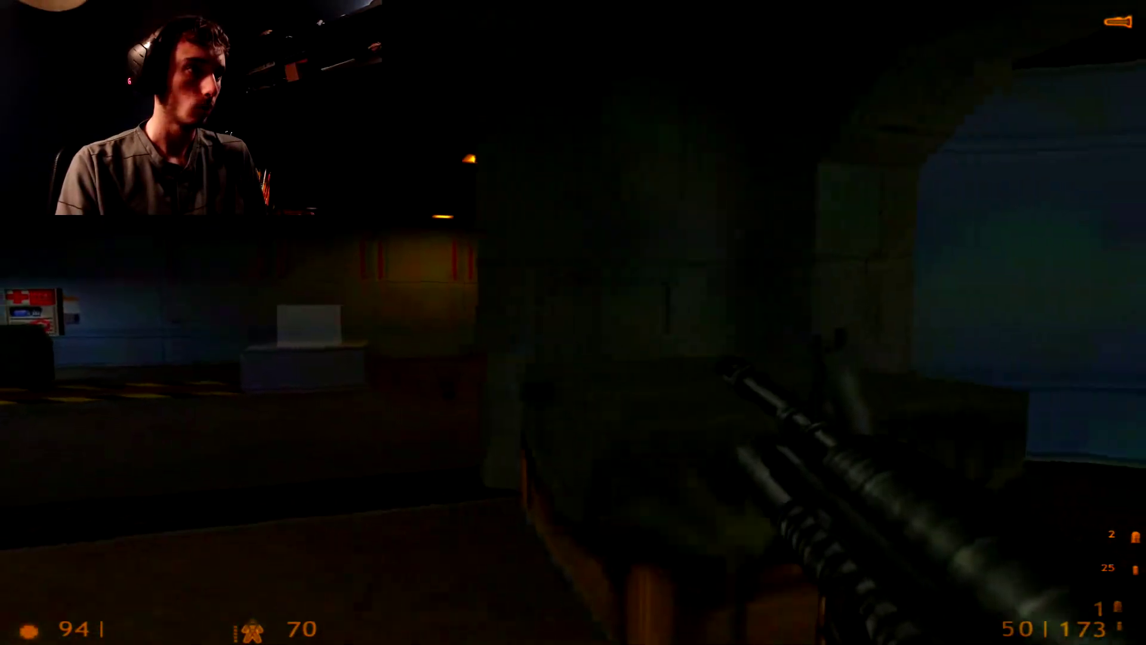
pyautogui.press('w')
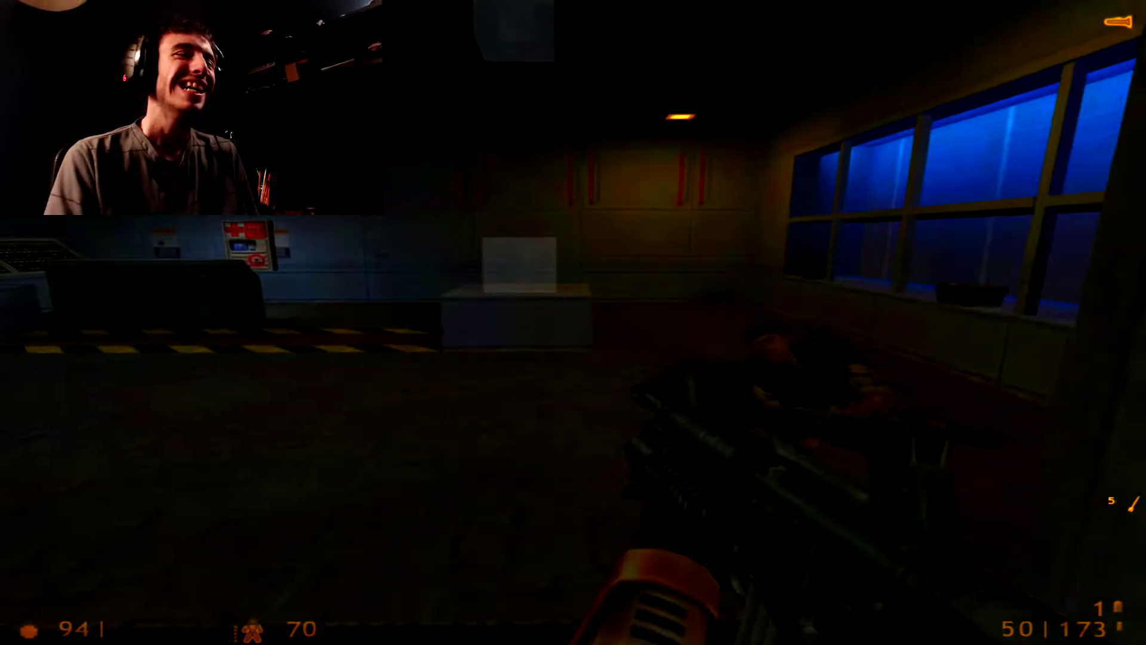
pyautogui.press('w')
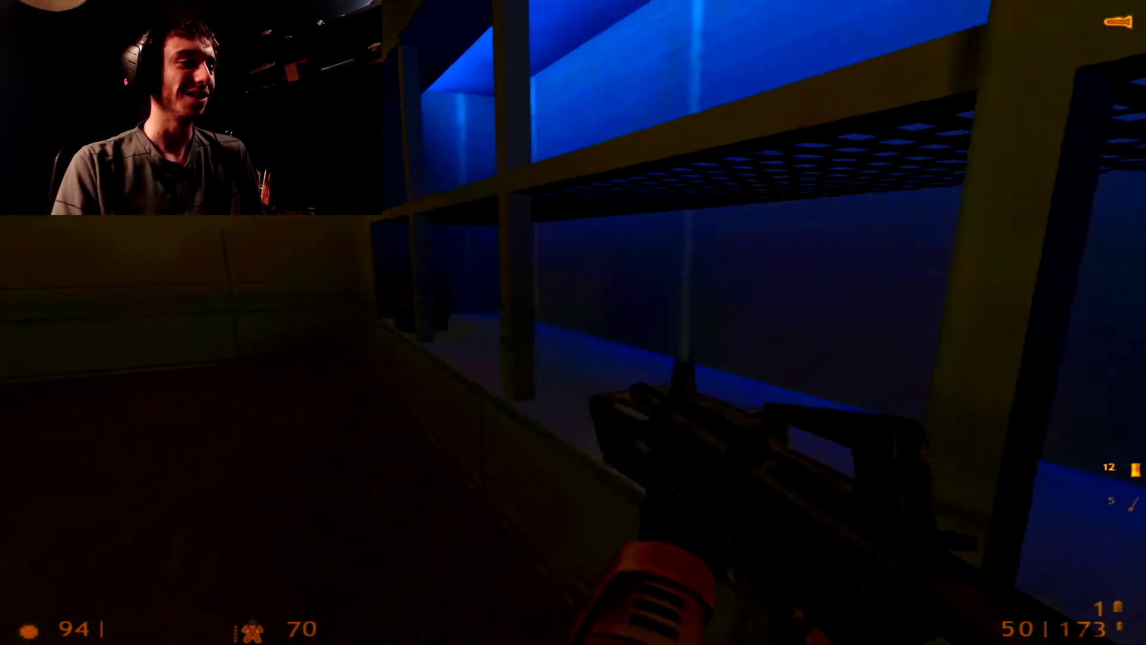
pyautogui.press('w')
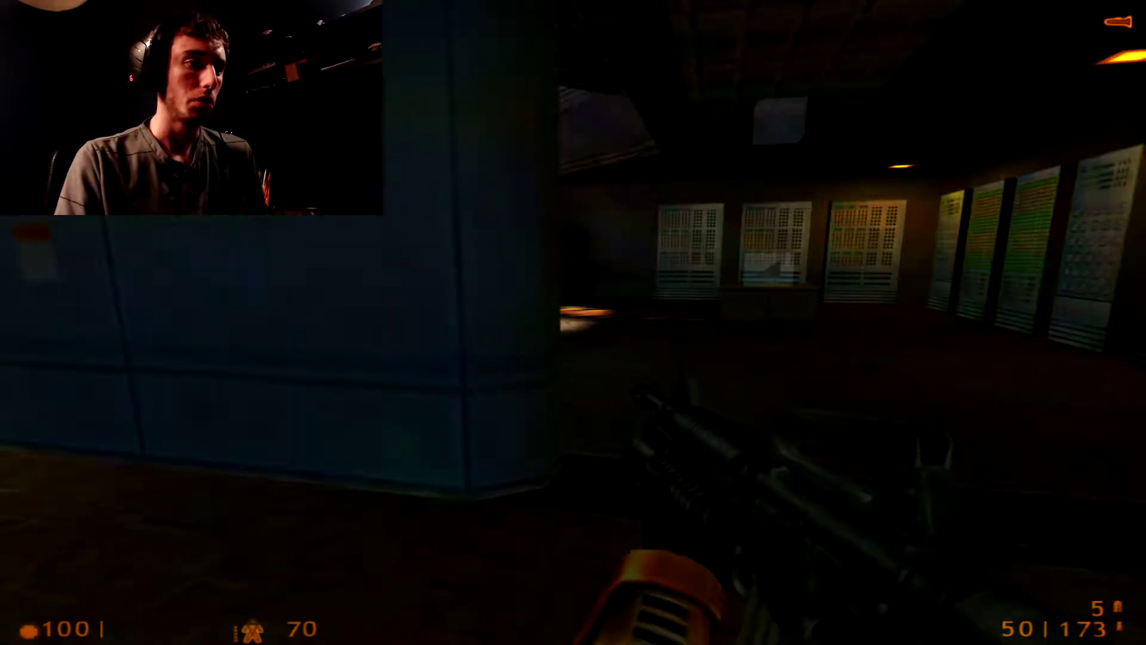
pyautogui.press('w')
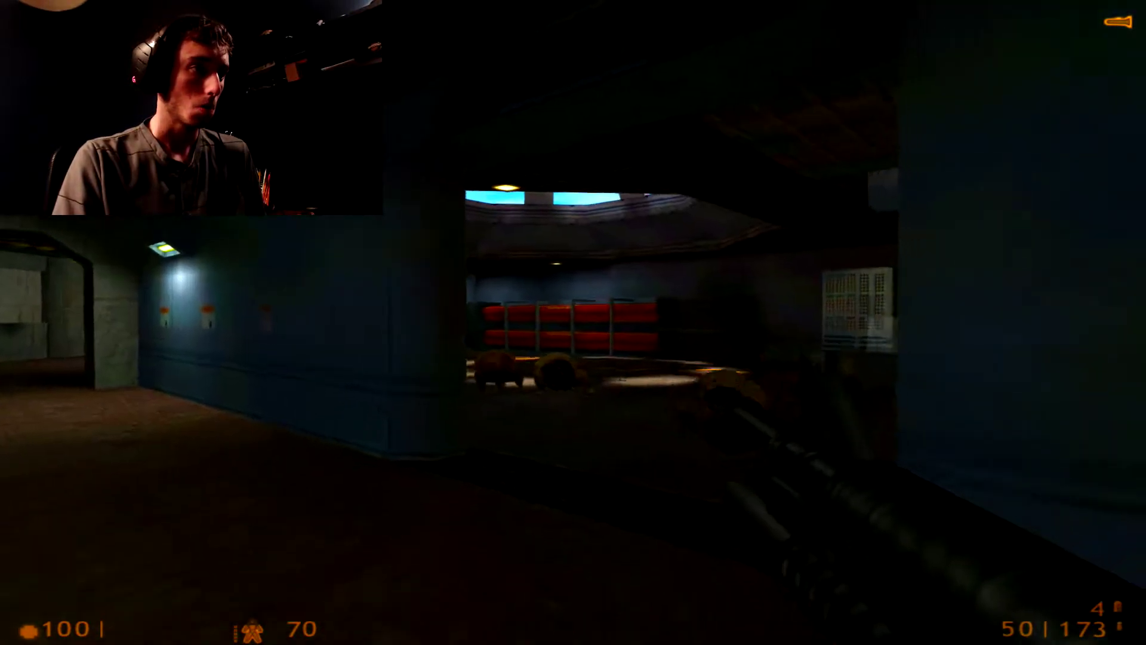
pyautogui.press('w')
pyautogui.press('w')
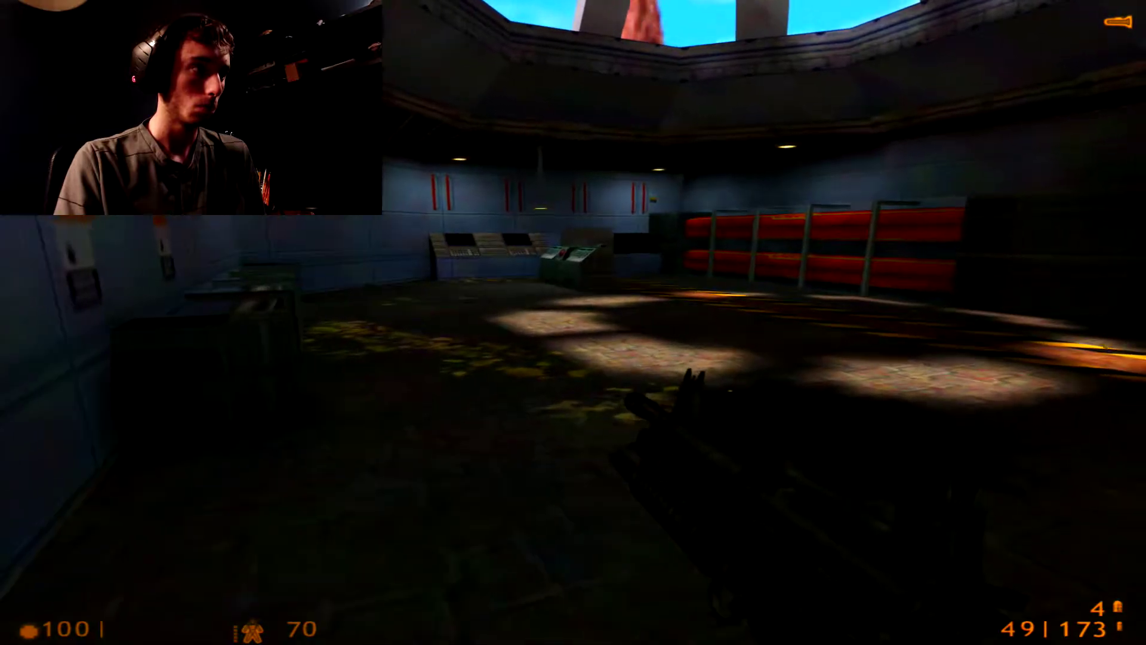
pyautogui.press('w')
pyautogui.press('1')
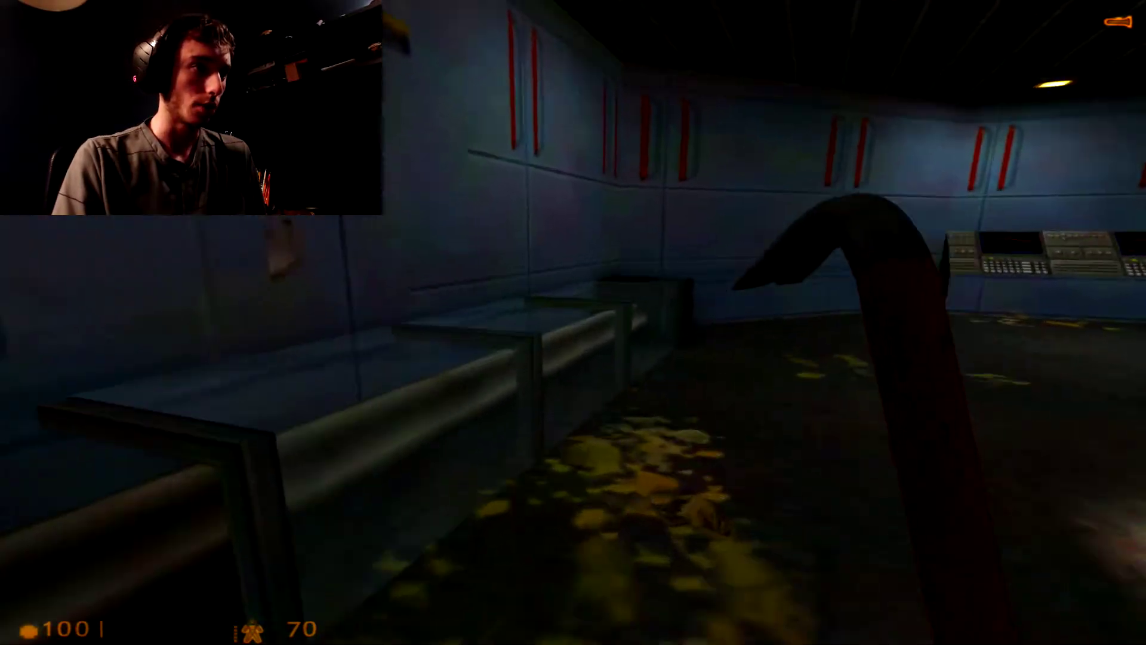
pyautogui.press('w')
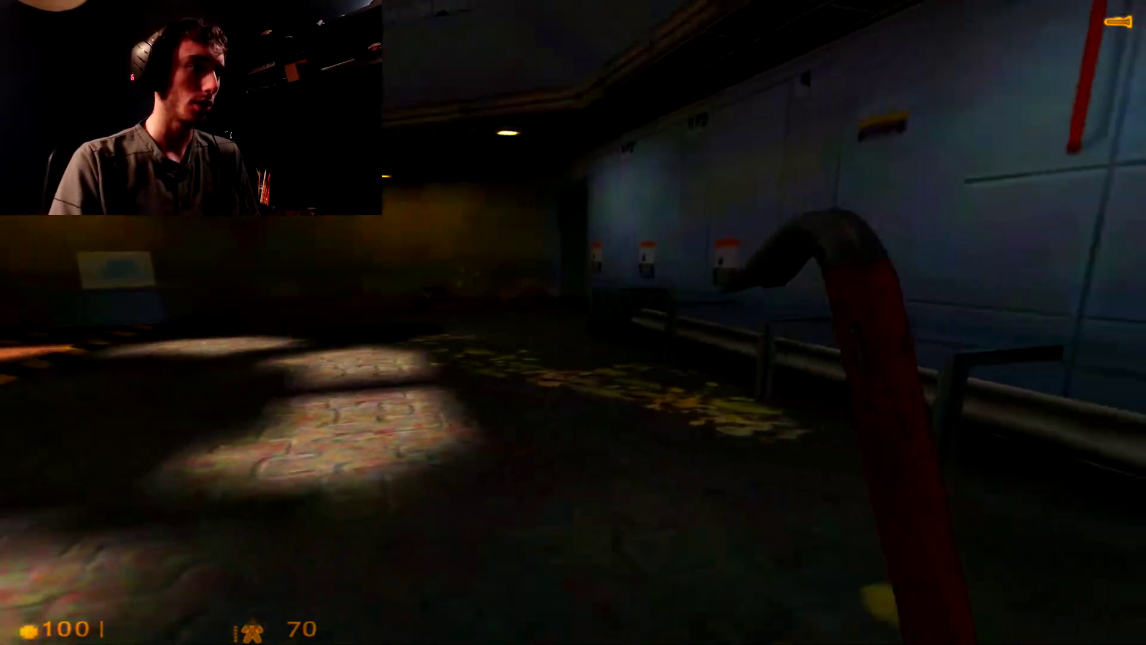
pyautogui.press('w')
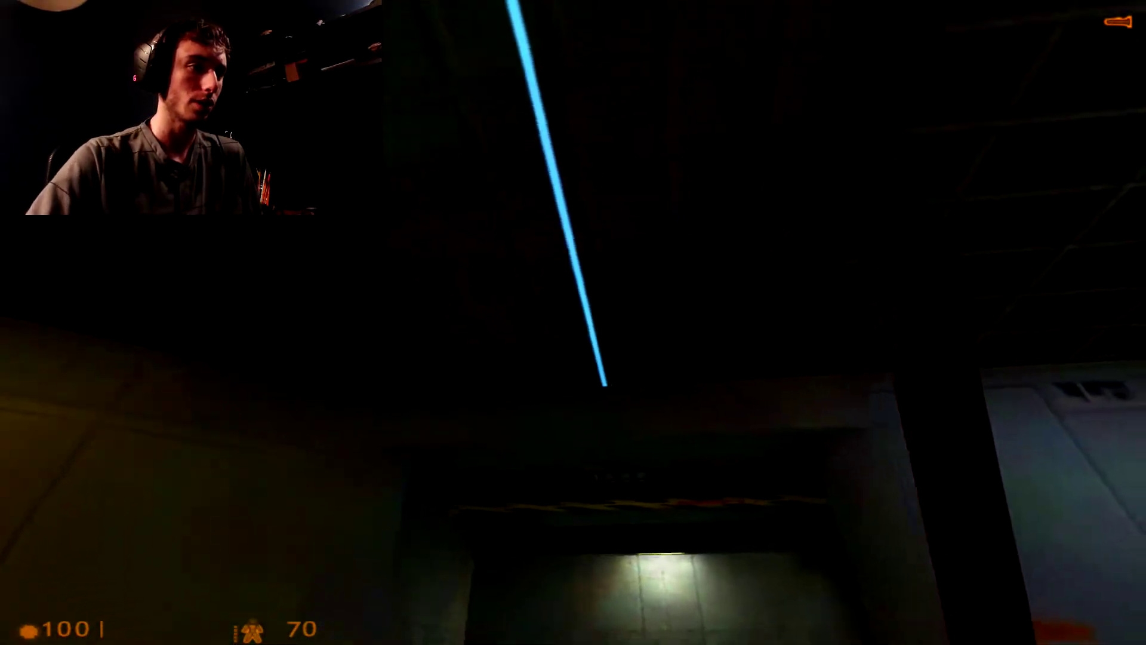
pyautogui.press('w')
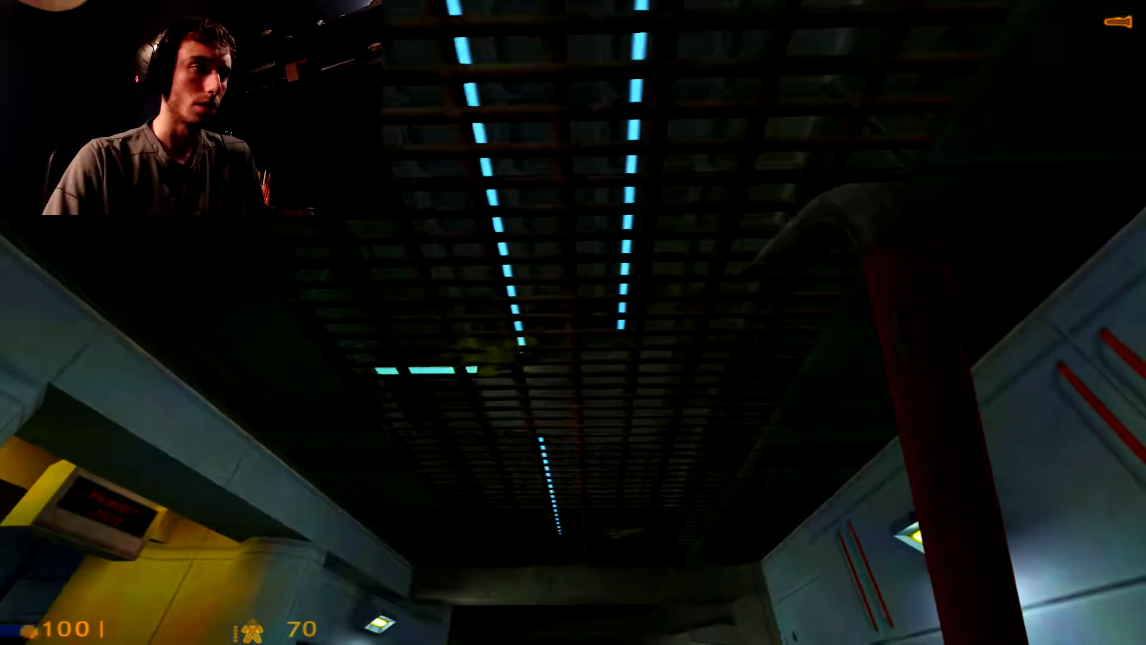
pyautogui.press('w')
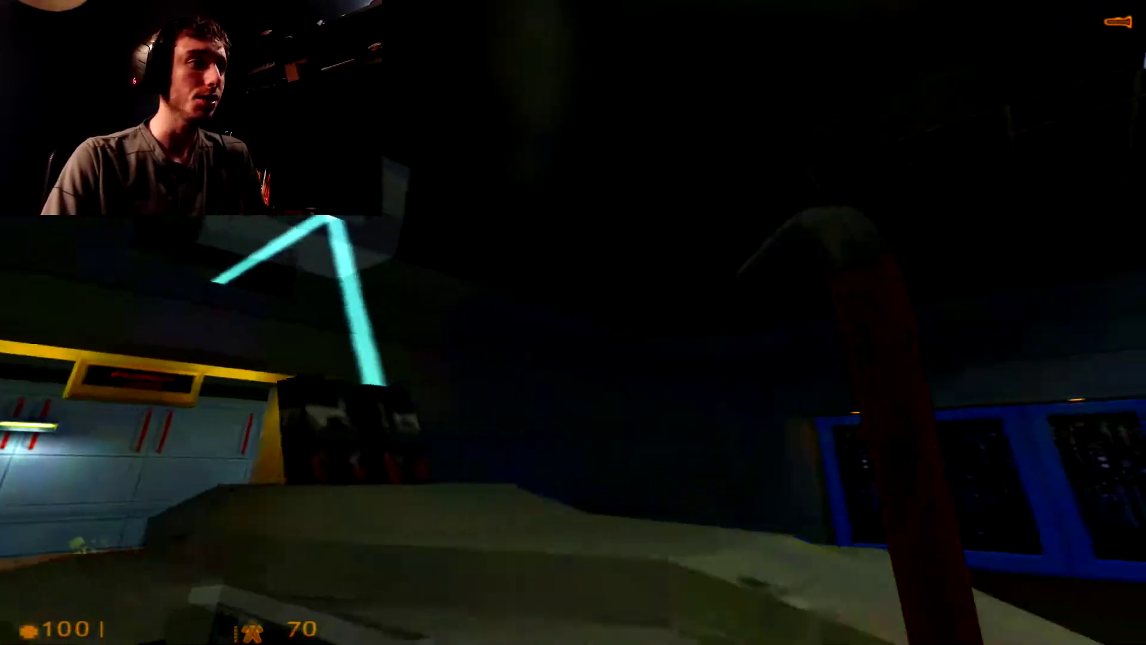
pyautogui.press('w')
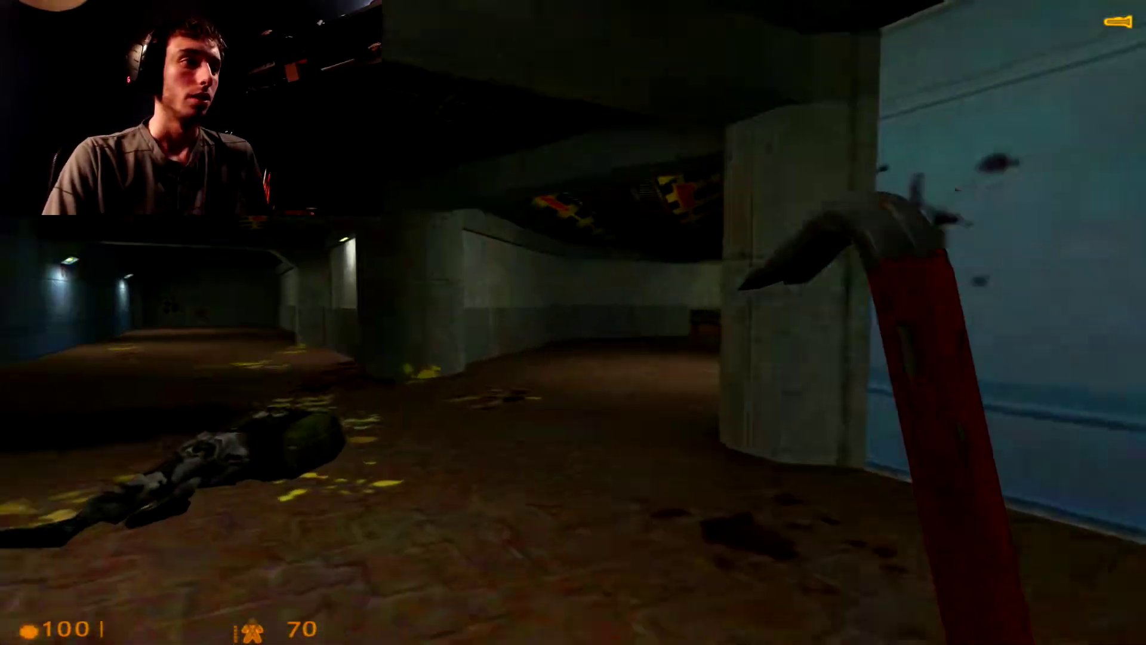
pyautogui.press('w')
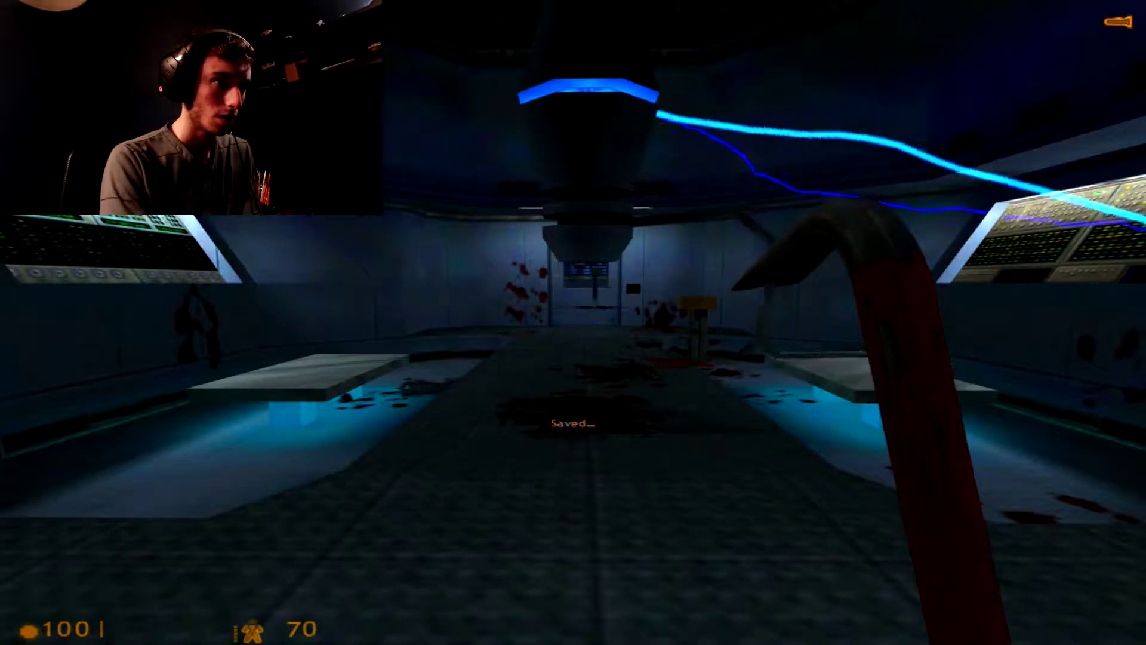
pyautogui.press('w')
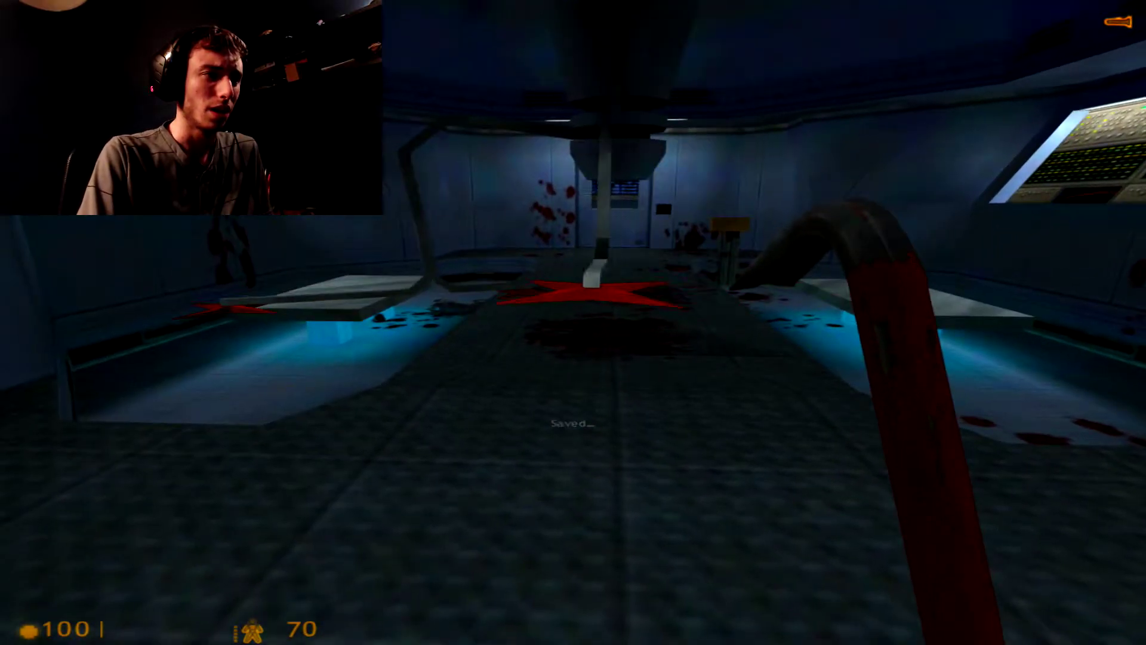
pyautogui.press('w')
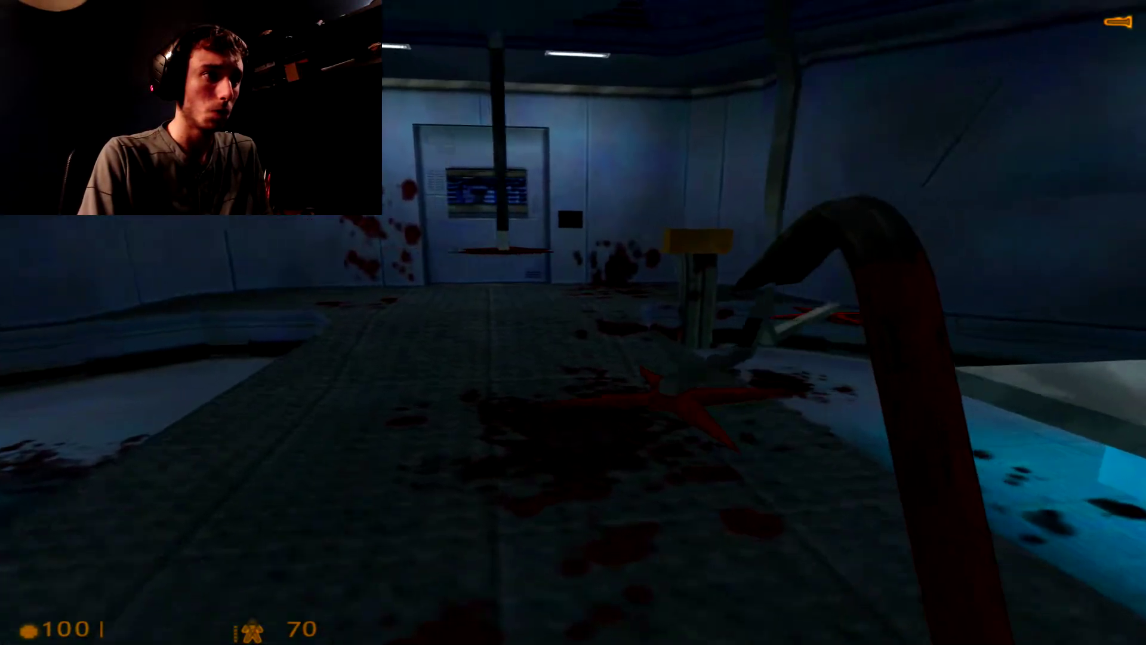
pyautogui.press('w')
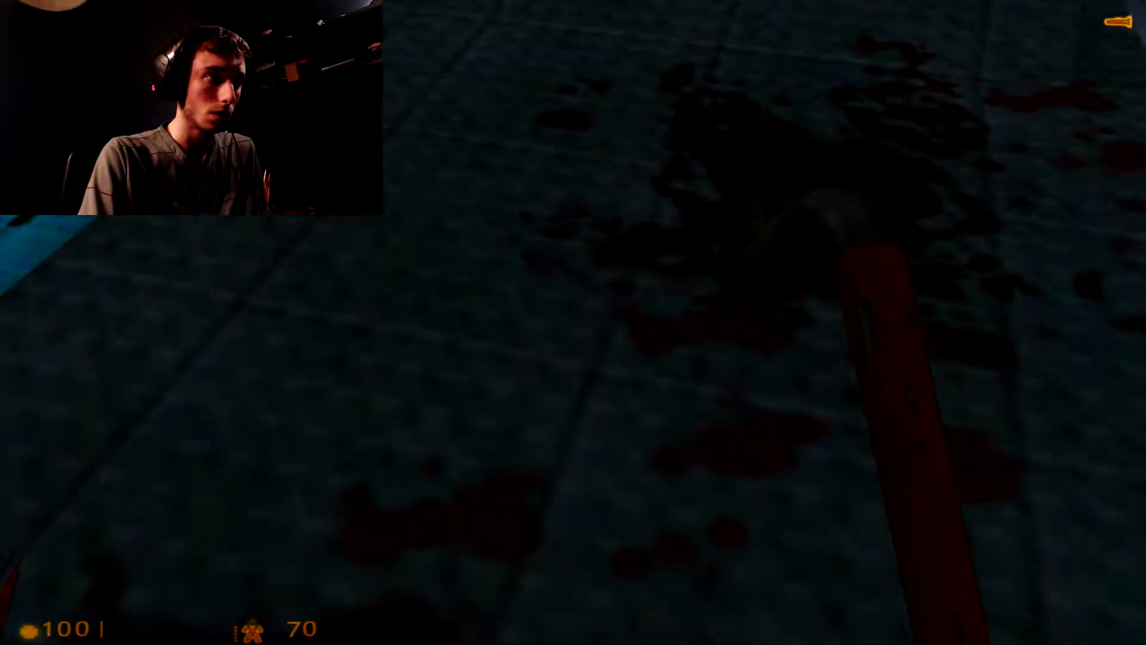
pyautogui.press('w')
pyautogui.press('w')
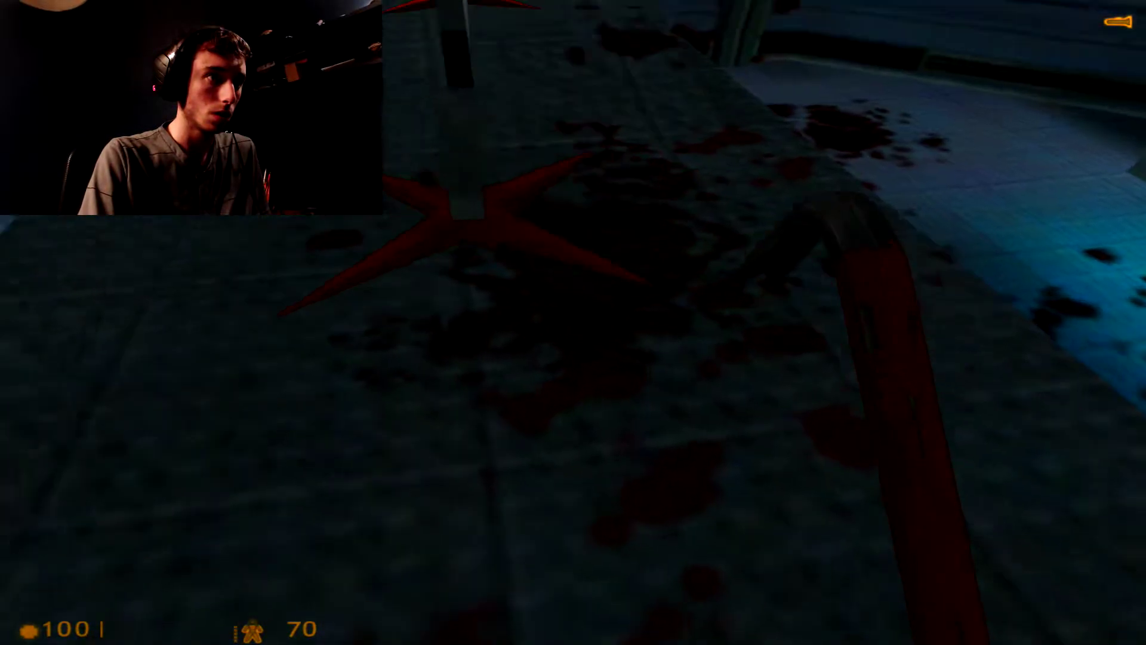
pyautogui.press('w')
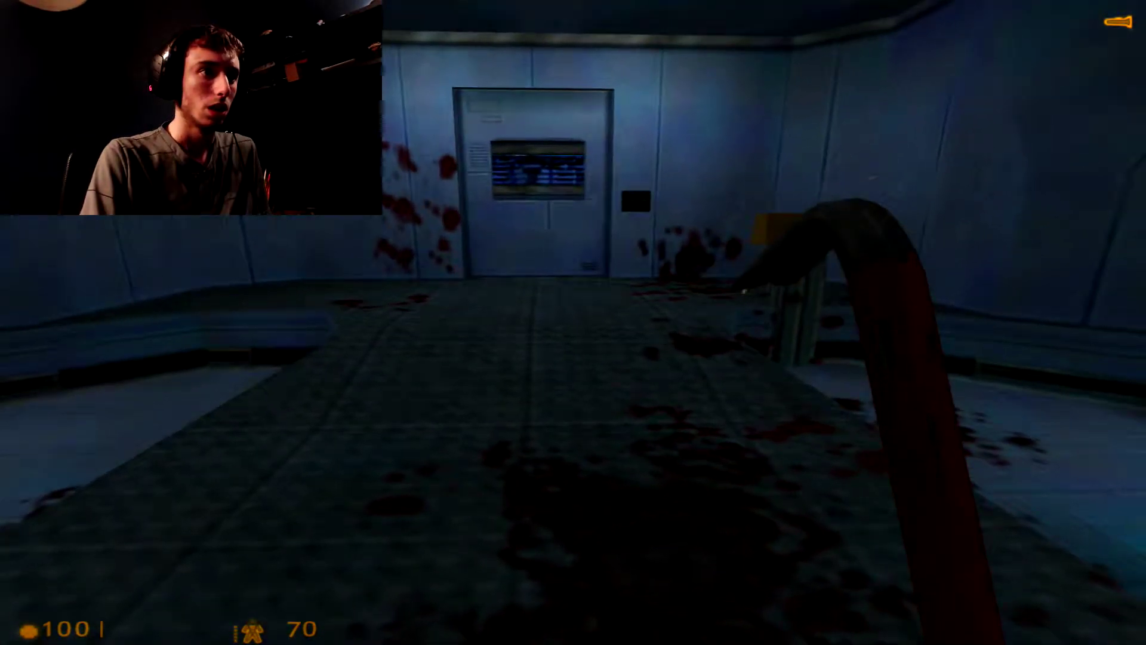
pyautogui.press('w')
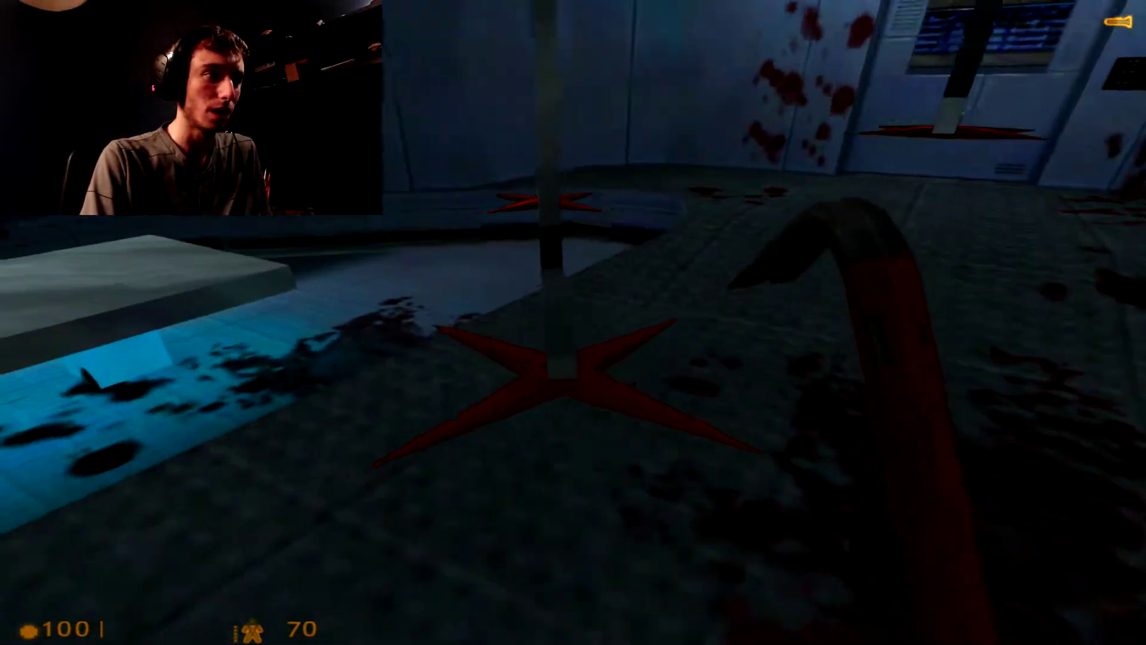
pyautogui.press('w')
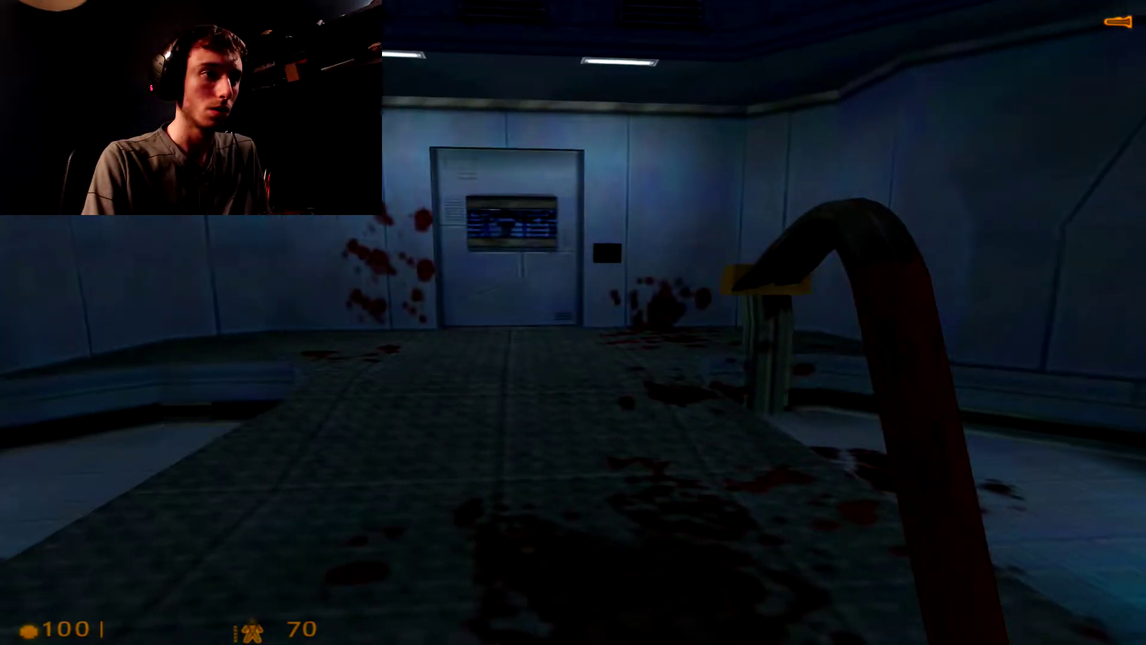
pyautogui.press('w')
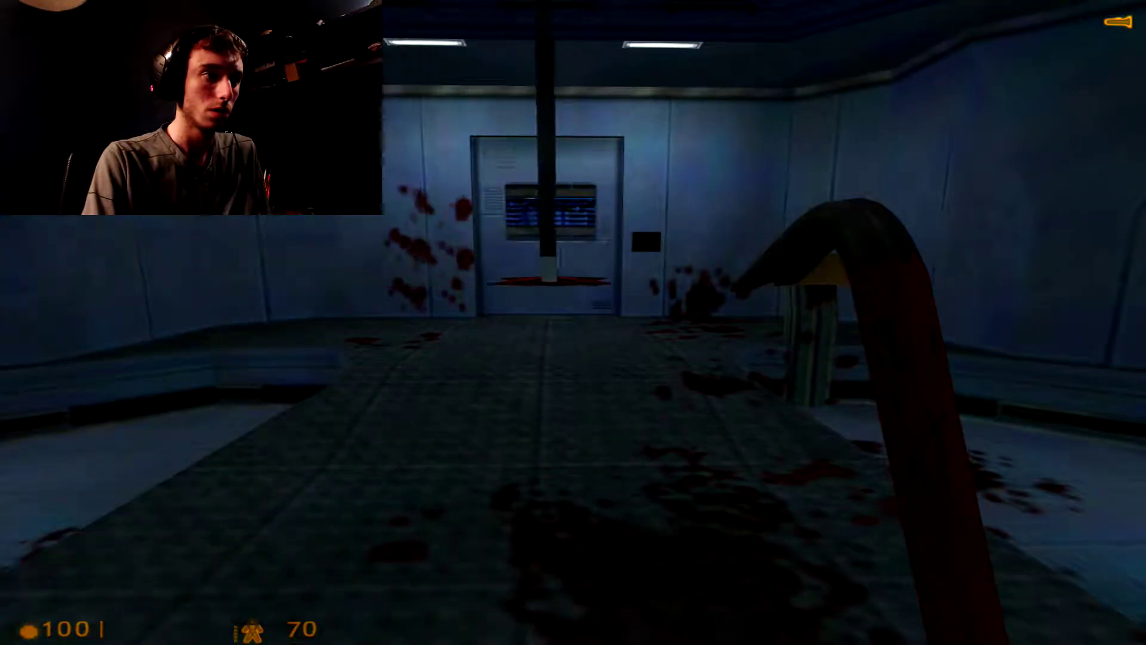
pyautogui.press('w')
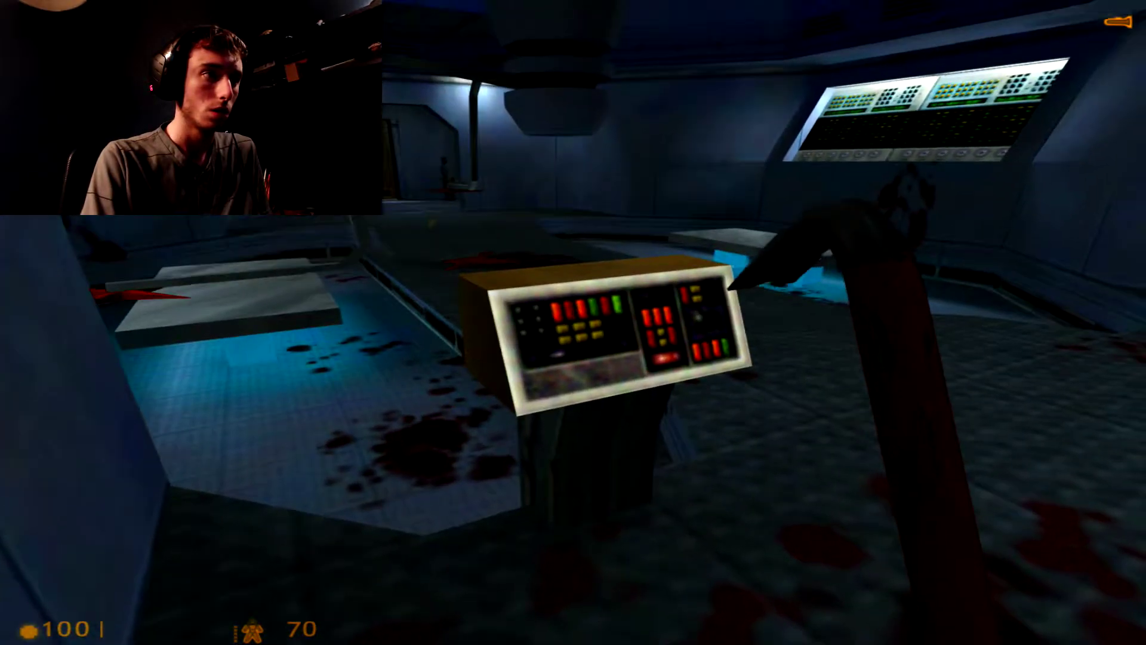
pyautogui.press('w')
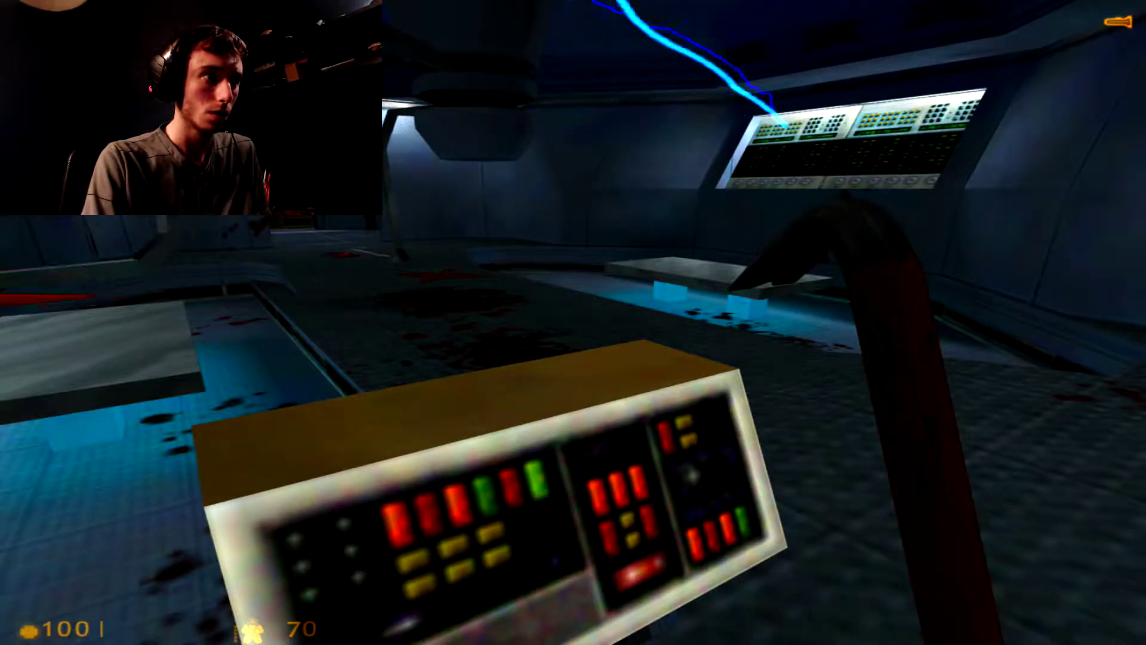
pyautogui.press('w')
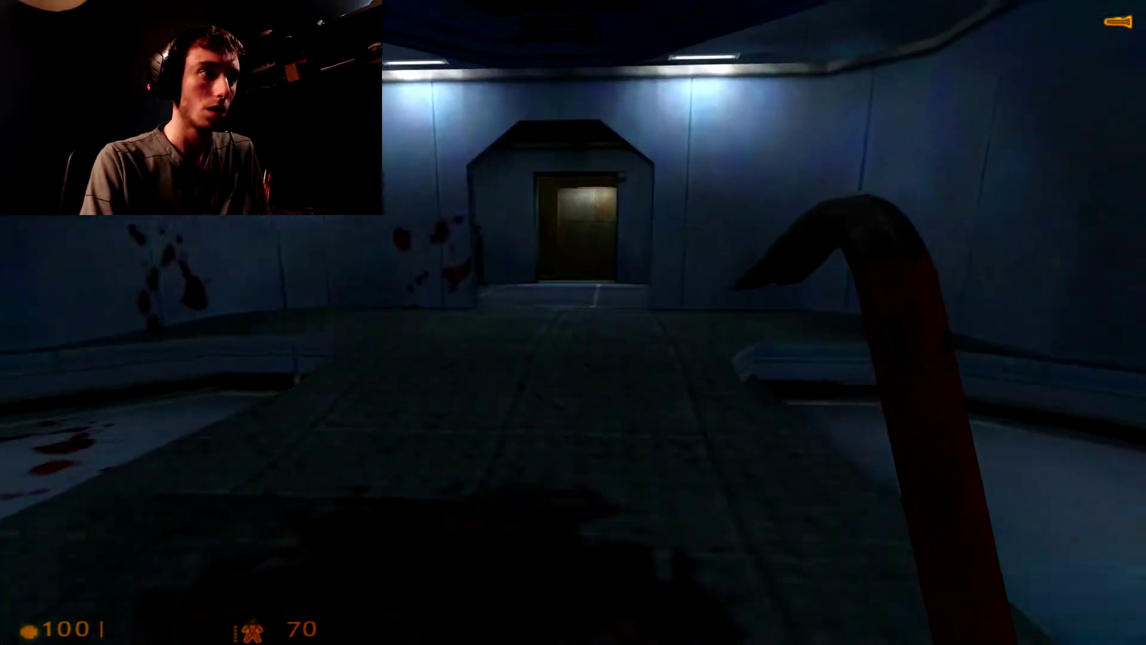
pyautogui.press('w')
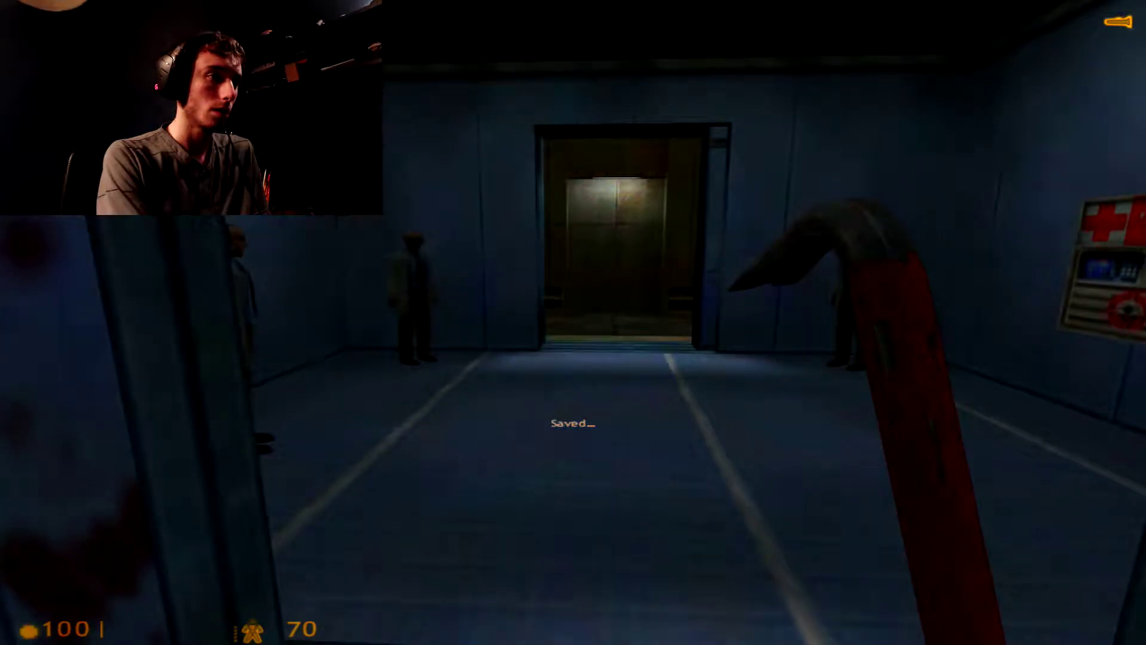
pyautogui.press('w')
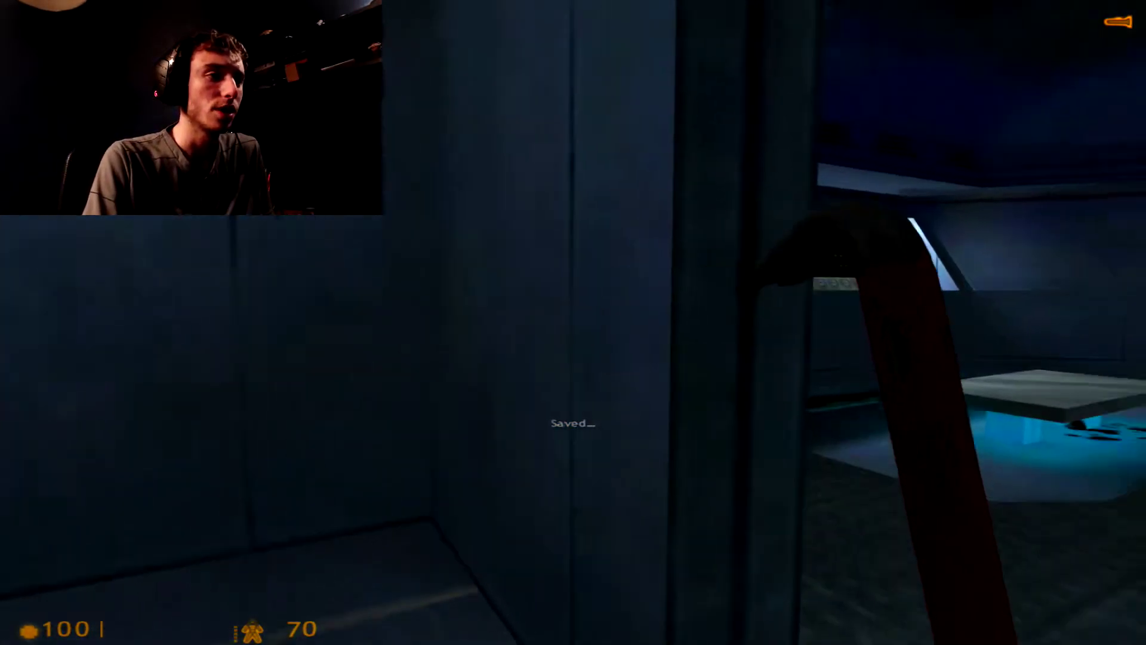
pyautogui.press('w')
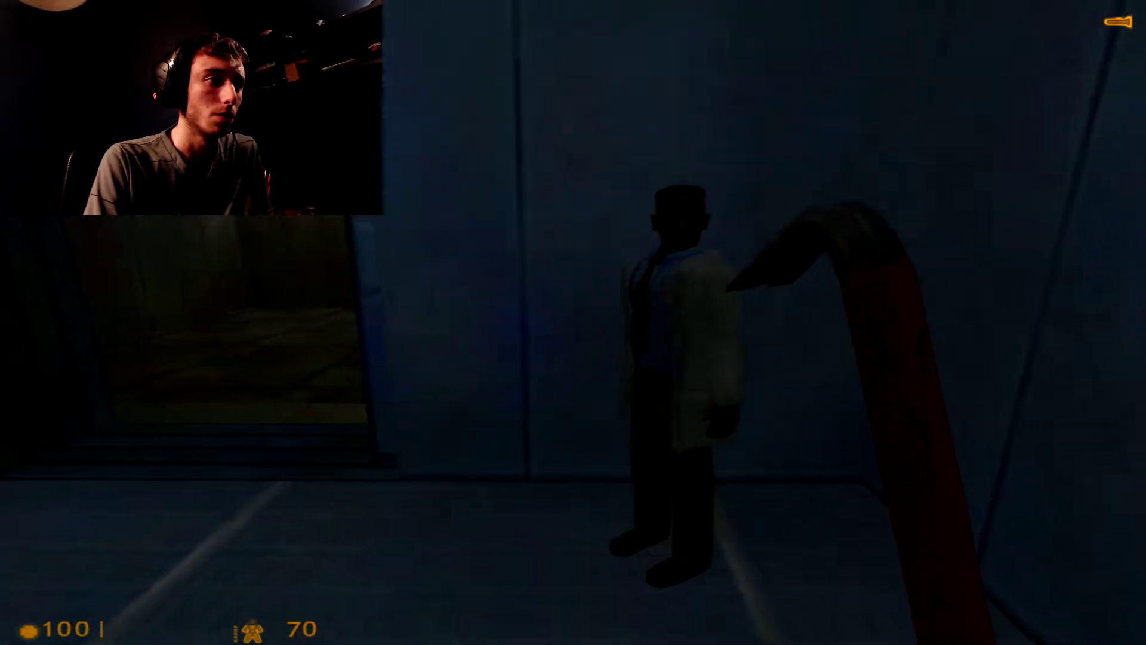
pyautogui.press('w')
pyautogui.press('w')
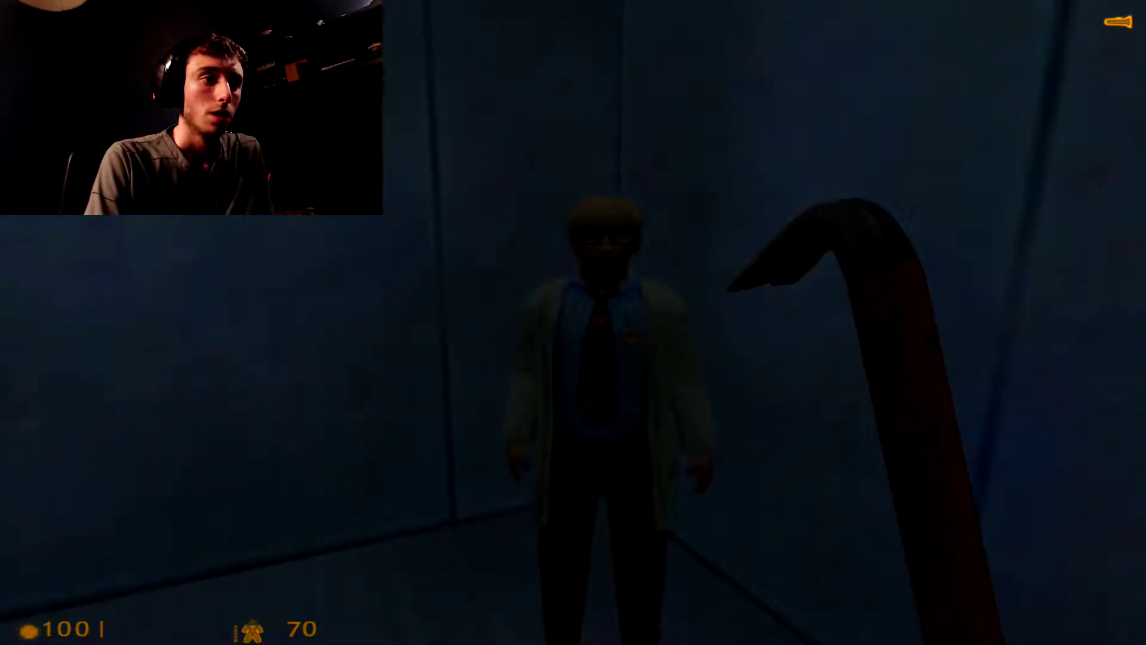
pyautogui.press('w')
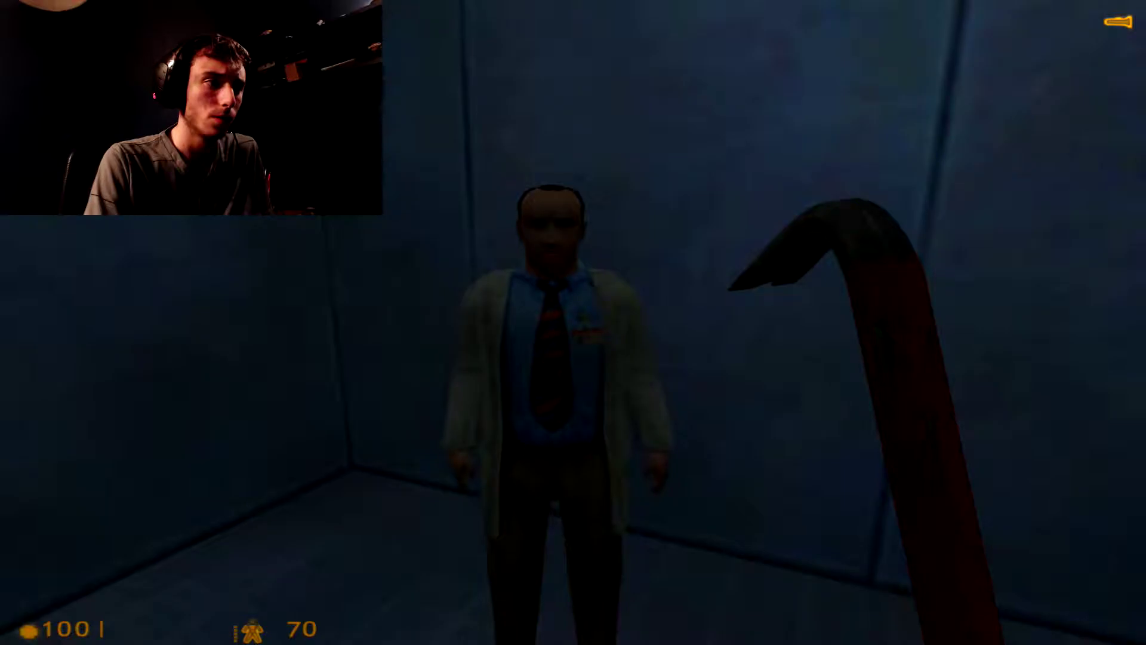
pyautogui.press('w')
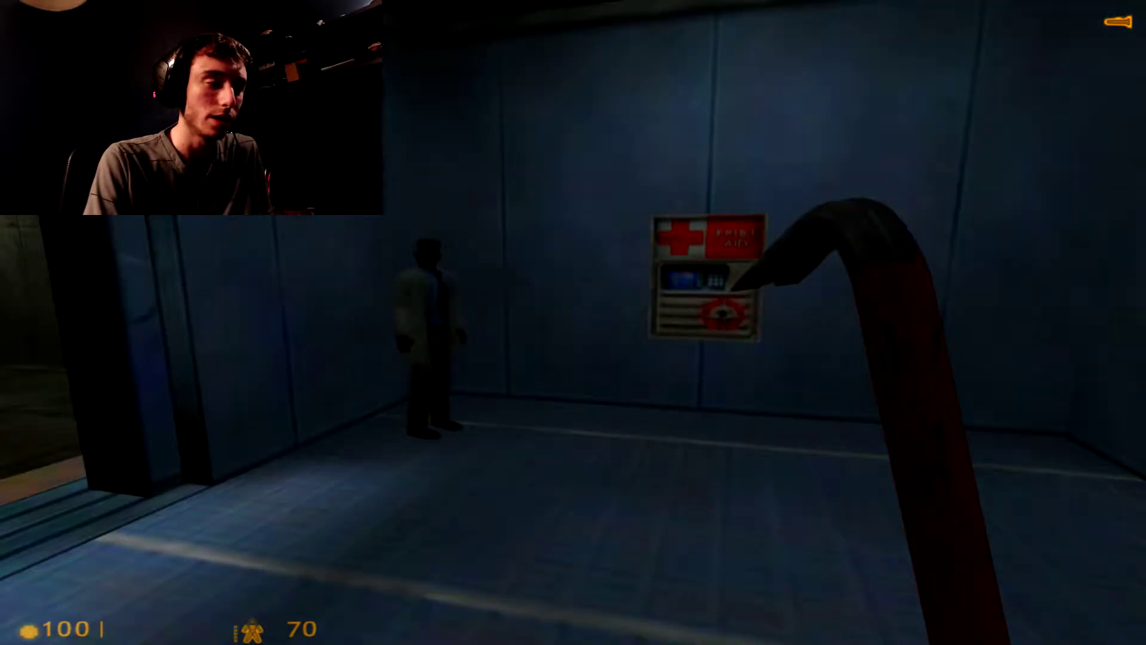
pyautogui.press('w')
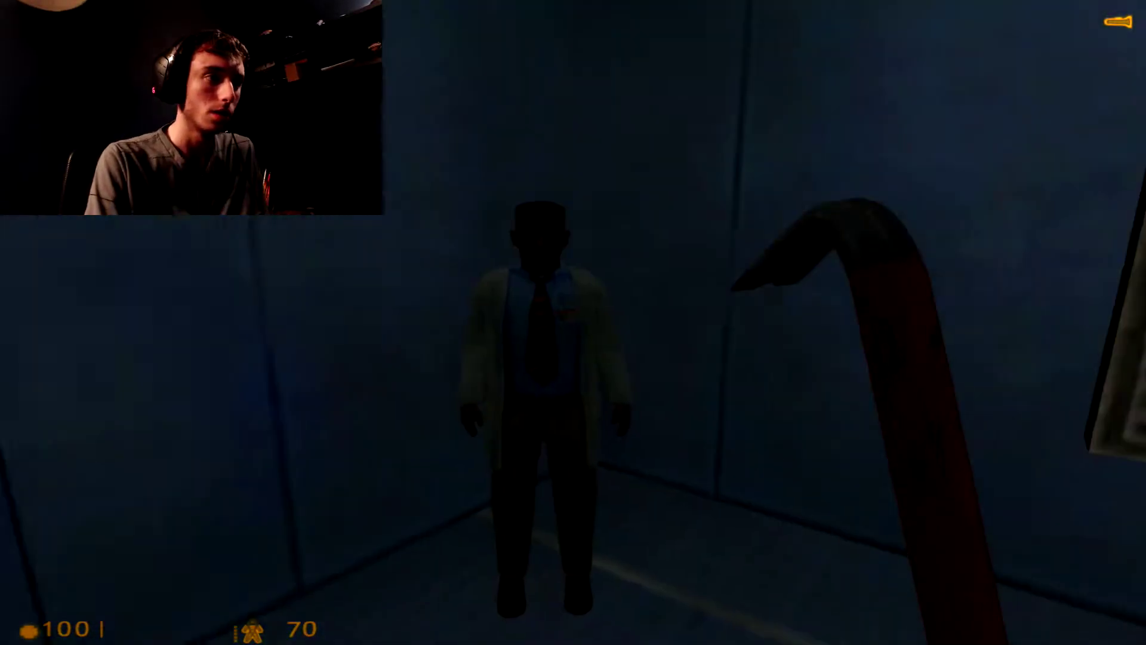
pyautogui.press('w')
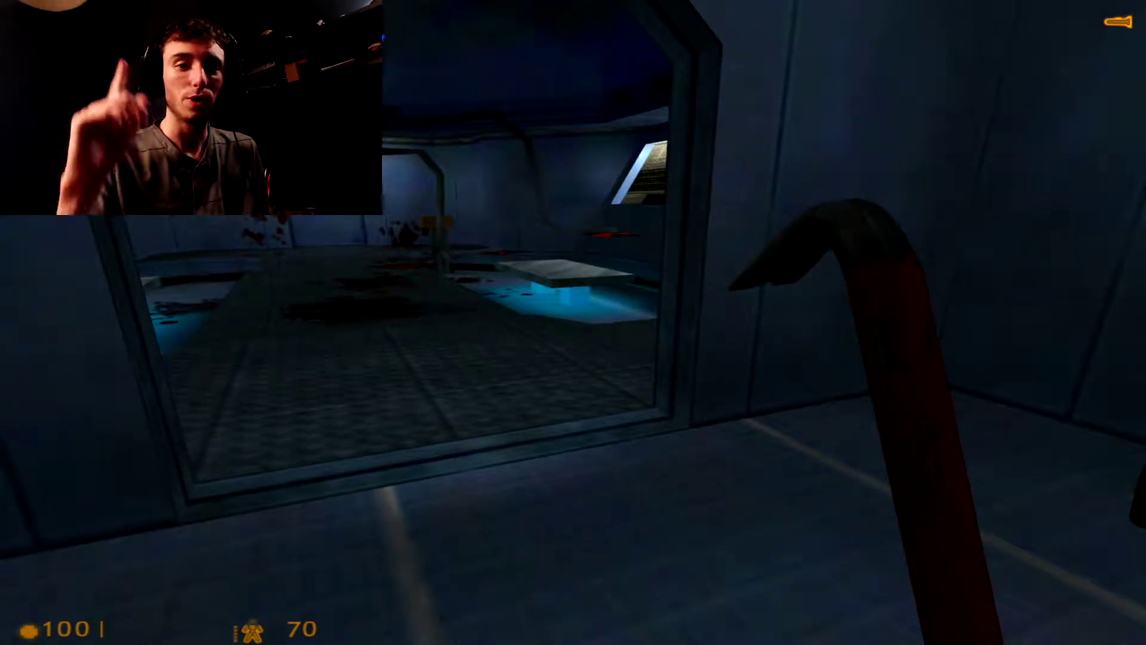
pyautogui.press('w')
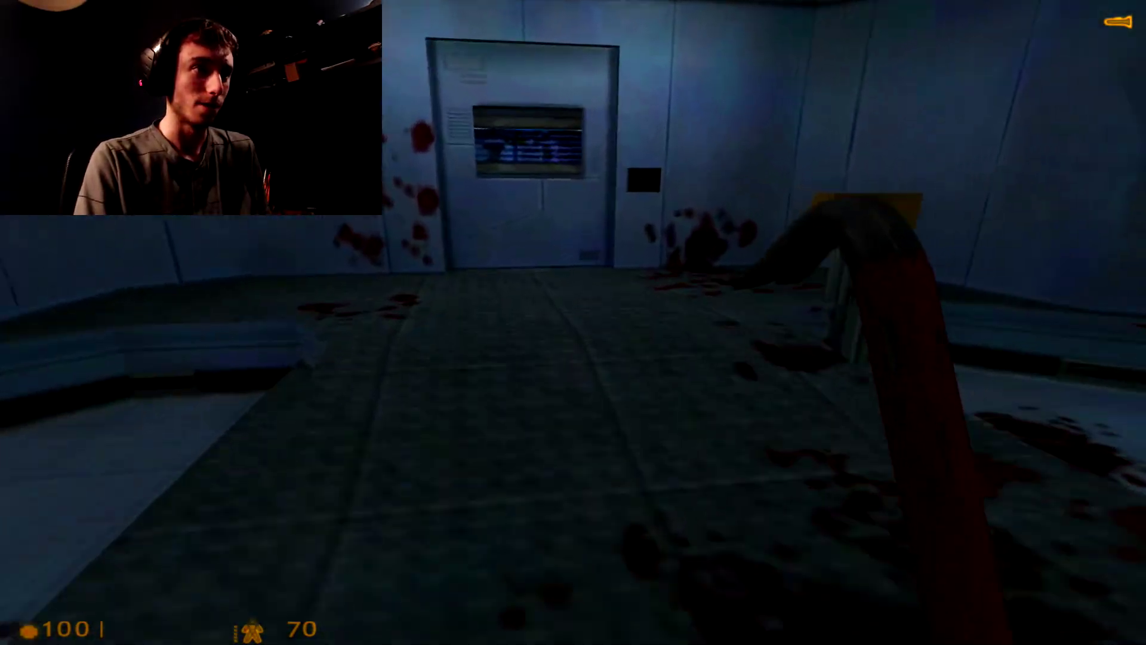
pyautogui.press('w')
pyautogui.press('w')
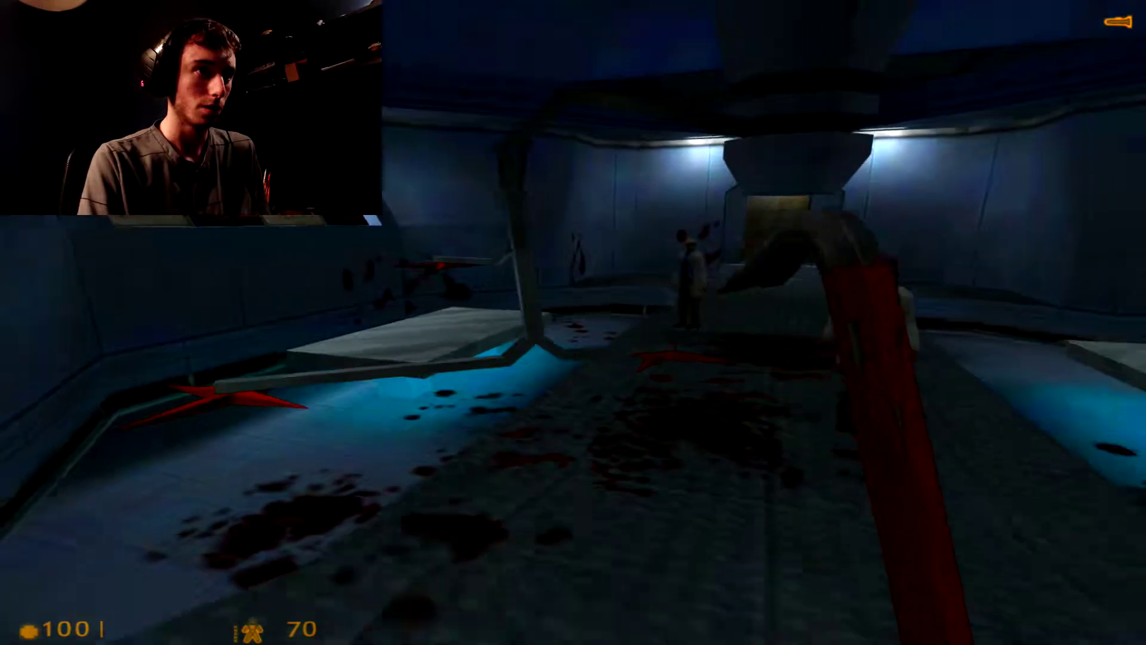
pyautogui.press('w')
pyautogui.press('w')
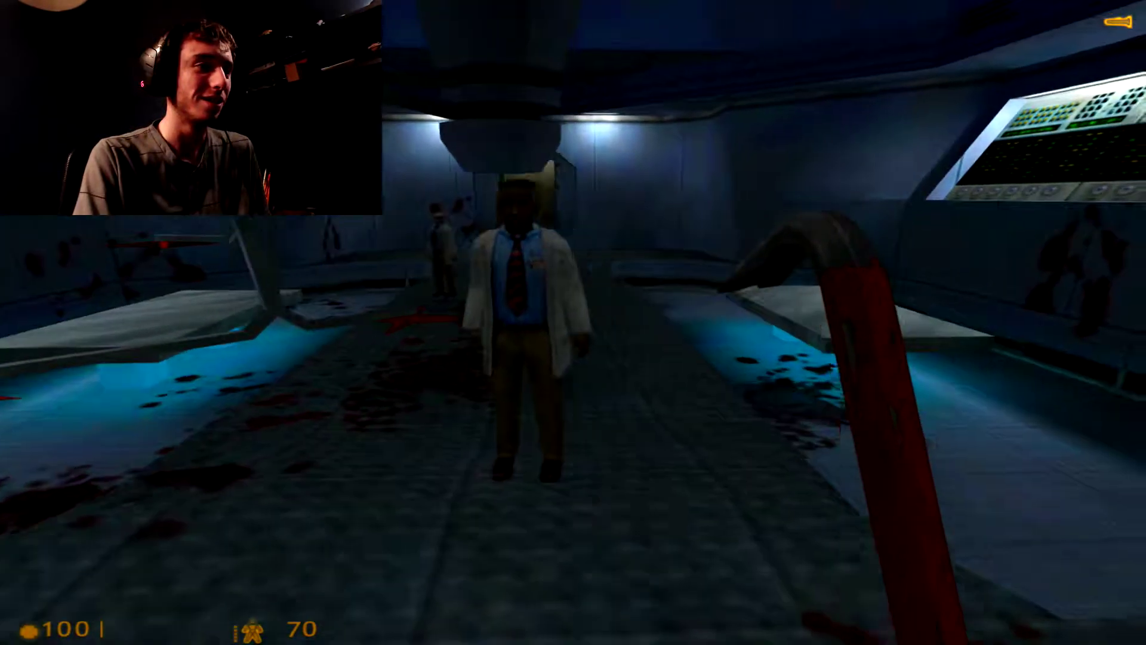
pyautogui.press('4')
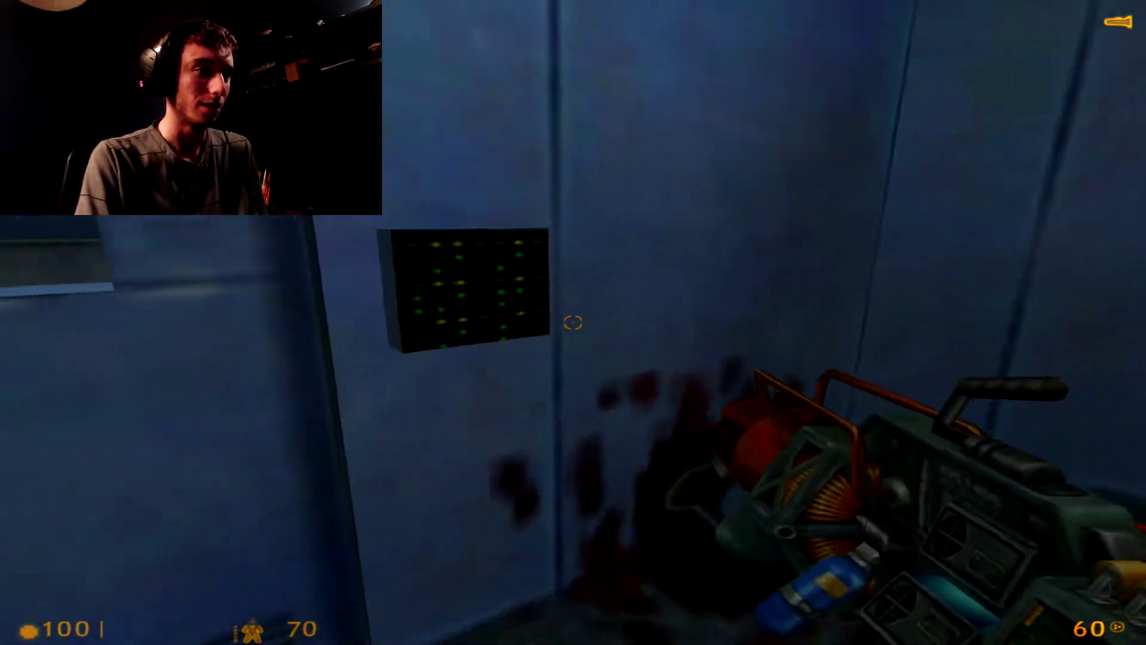
pyautogui.press('w')
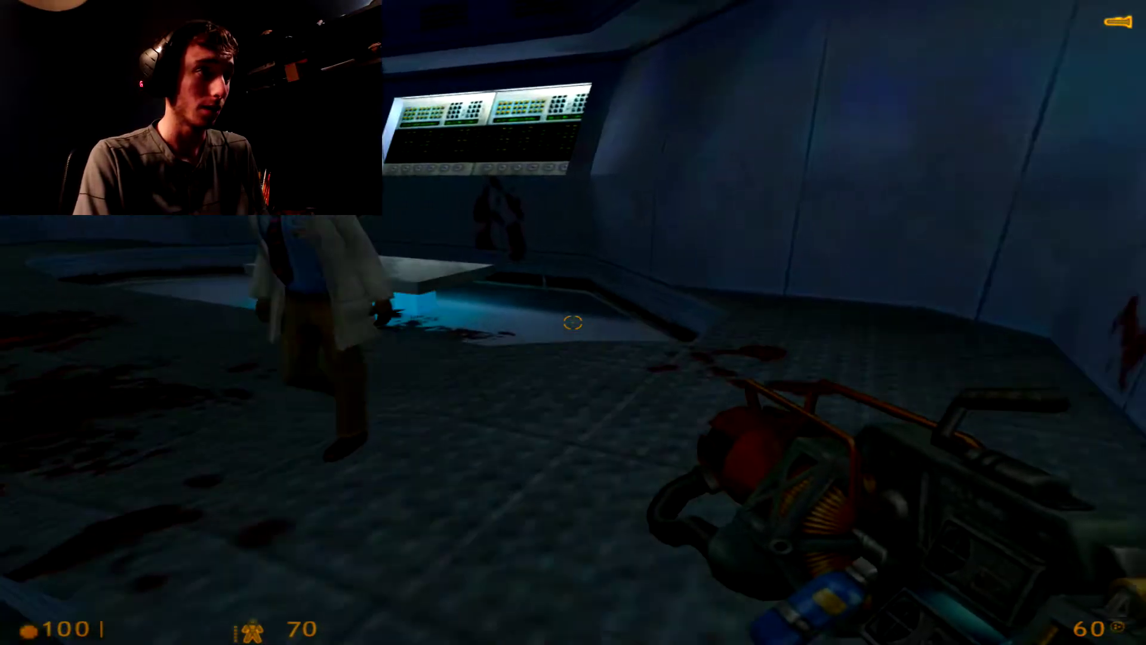
pyautogui.press('w')
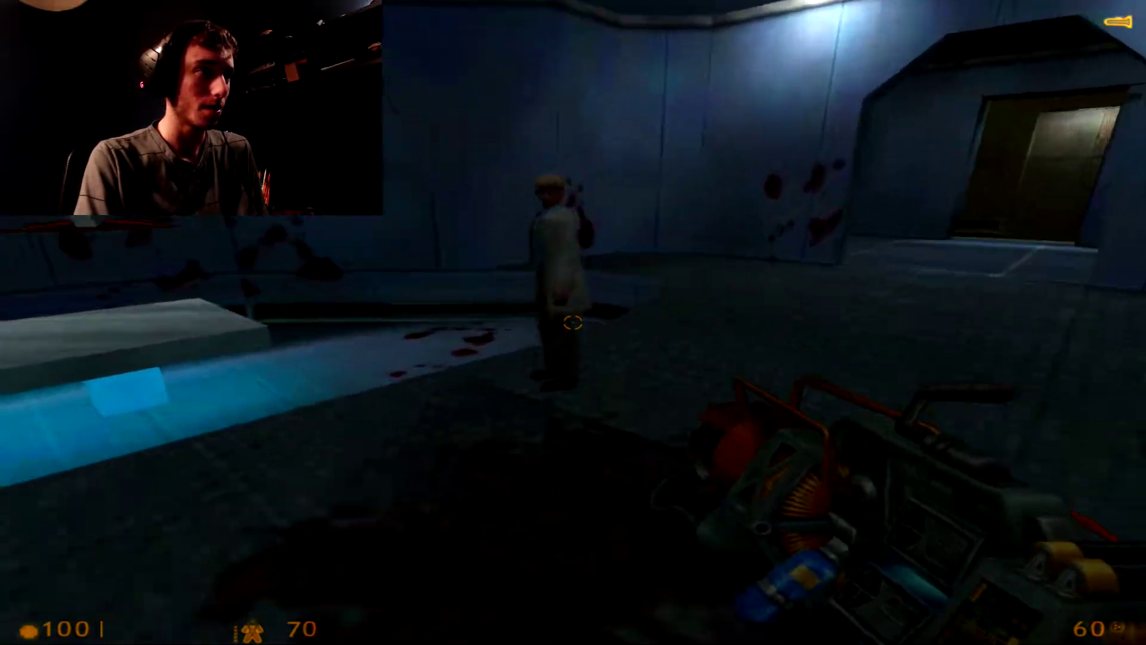
pyautogui.press('w')
pyautogui.press('w')
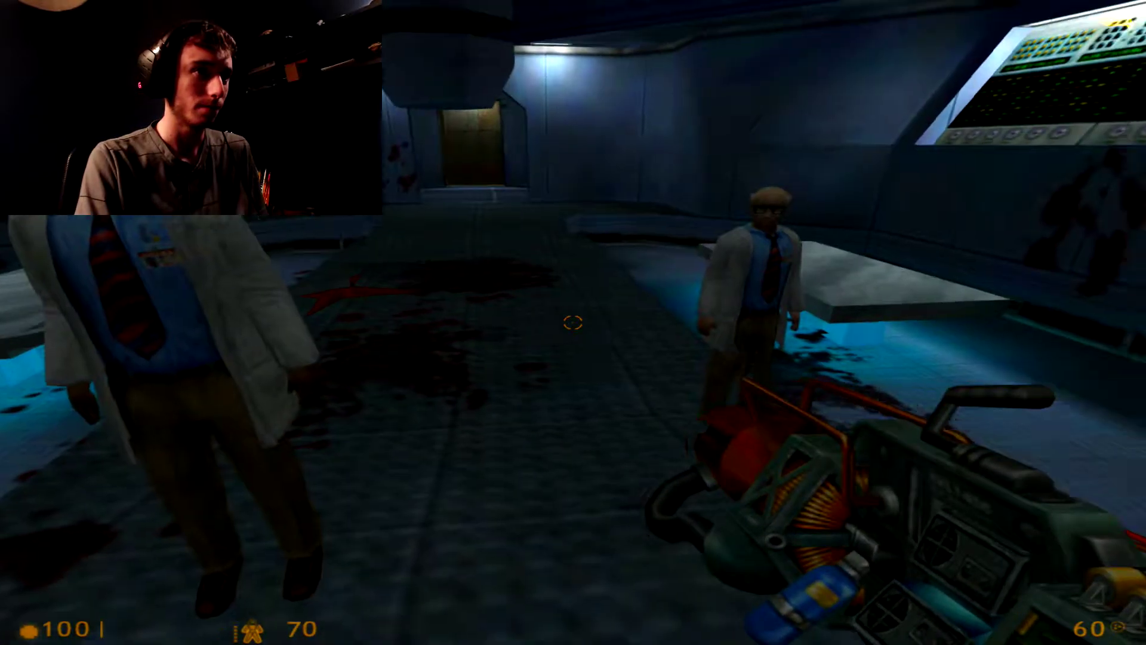
pyautogui.press('w')
pyautogui.press('s')
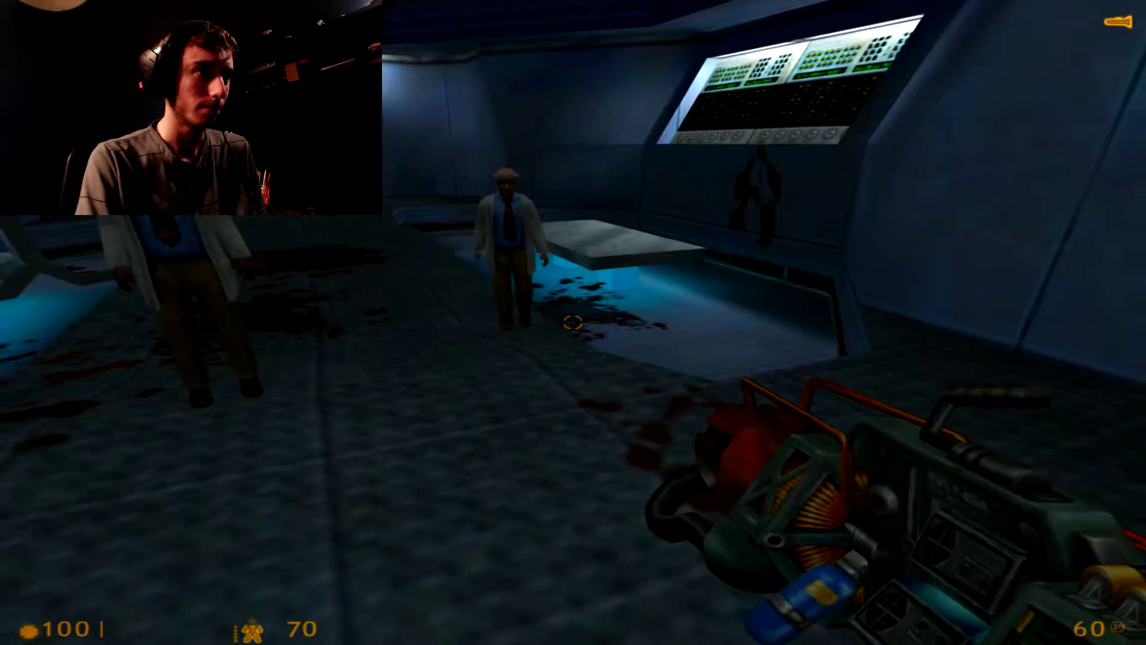
pyautogui.press('w')
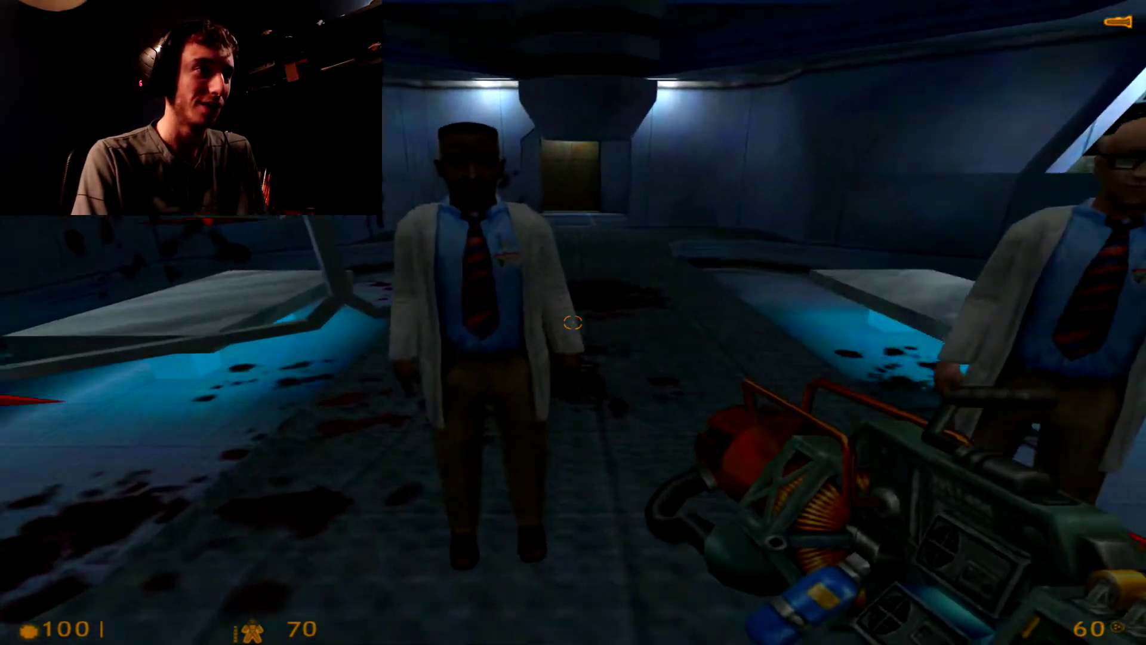
pyautogui.press('w')
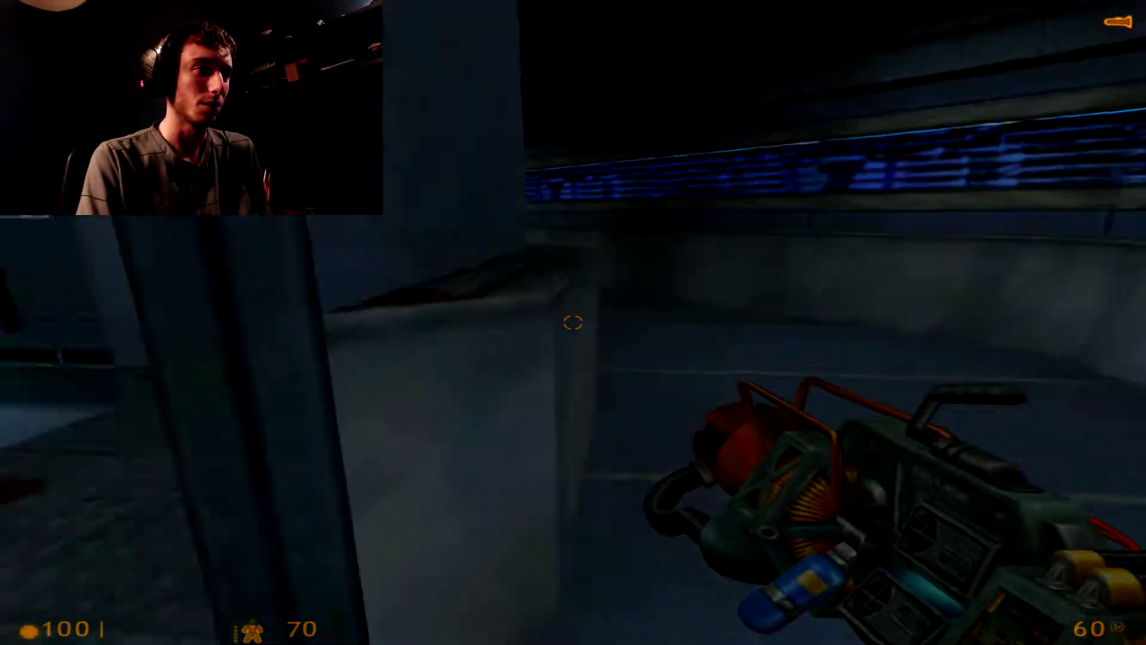
pyautogui.press('w')
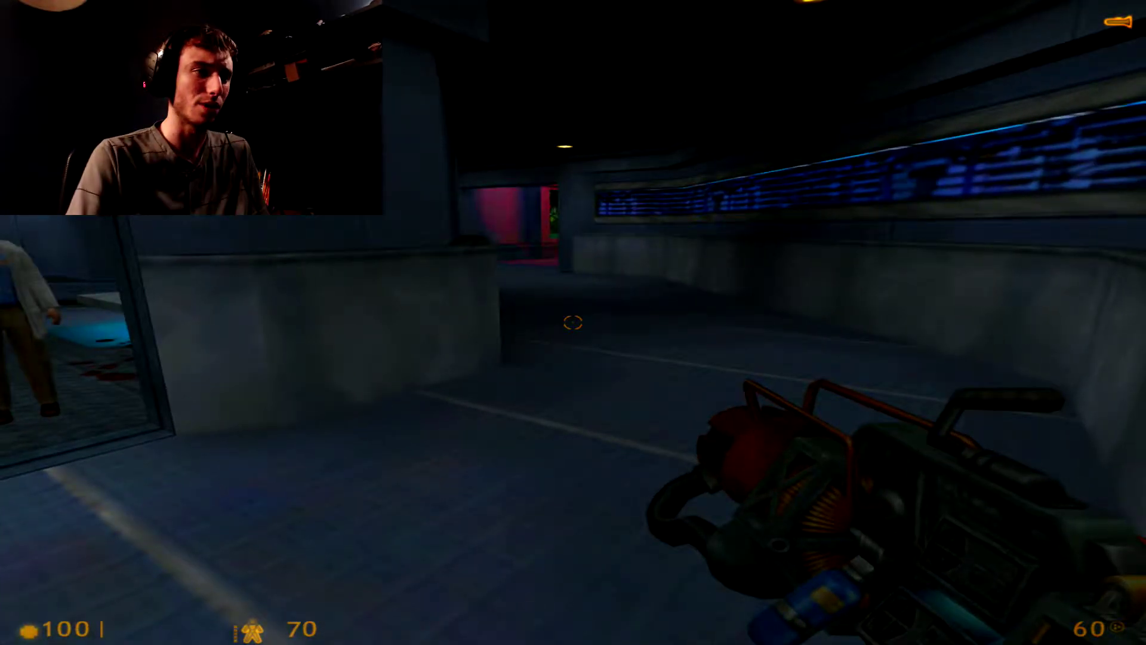
pyautogui.press('w')
pyautogui.press('w')
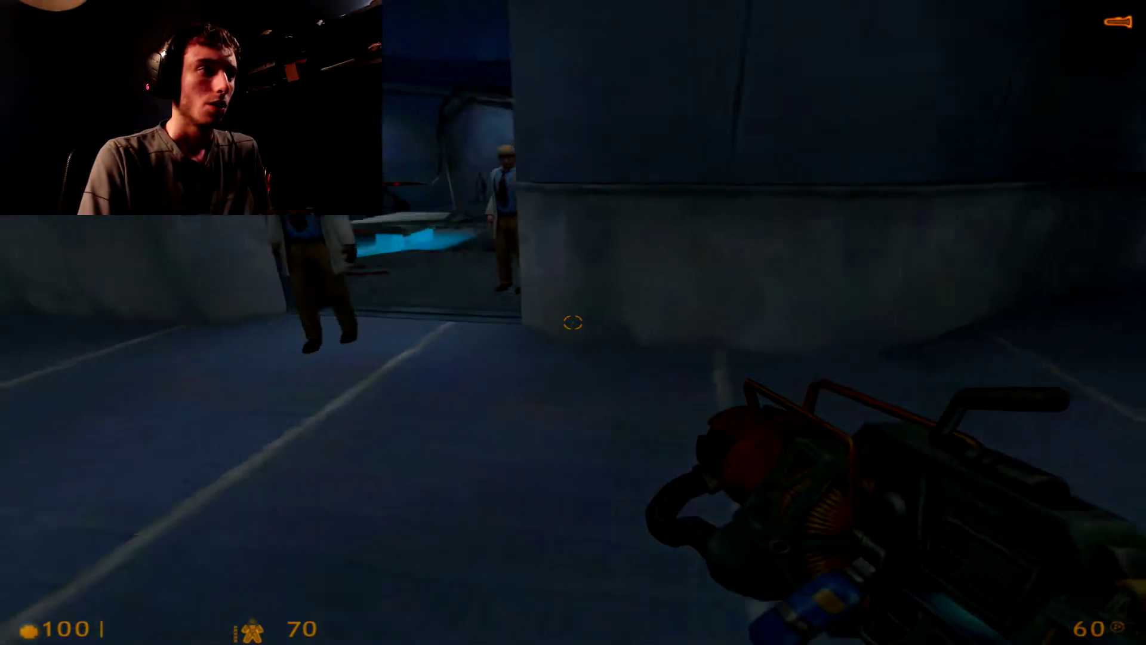
pyautogui.press('w')
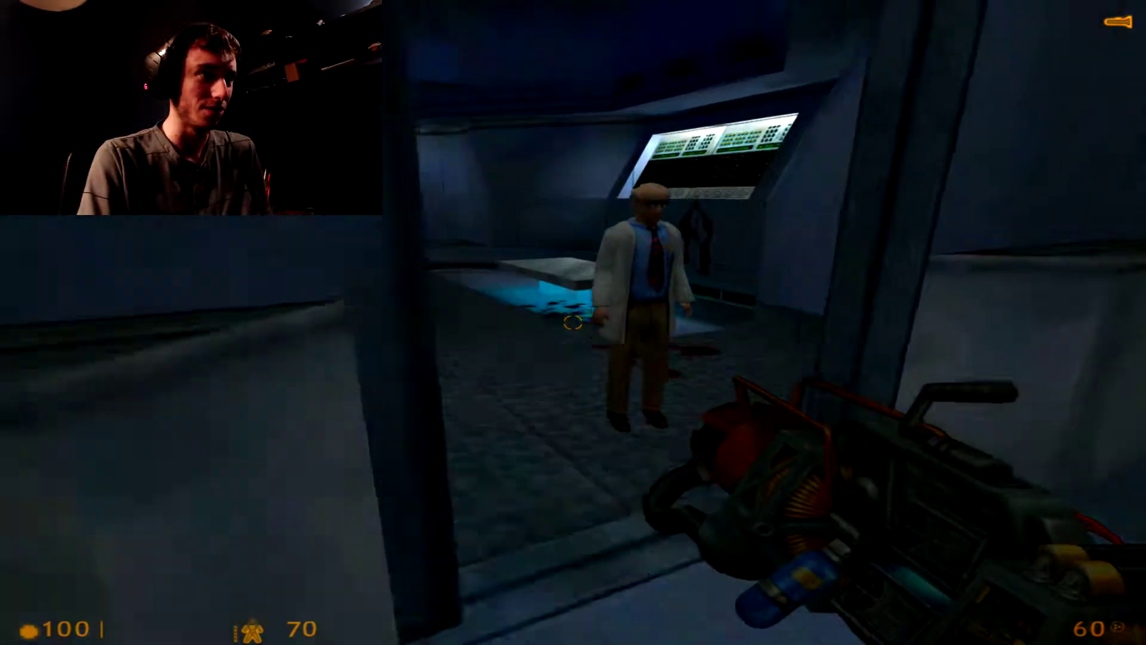
pyautogui.press('w')
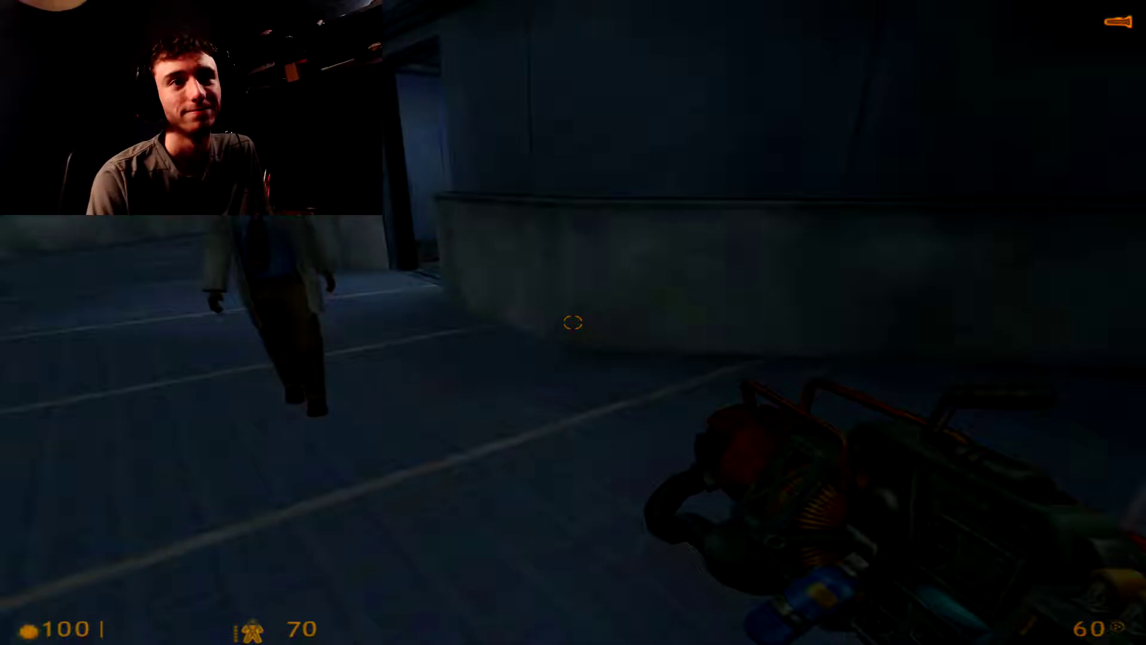
pyautogui.press('w')
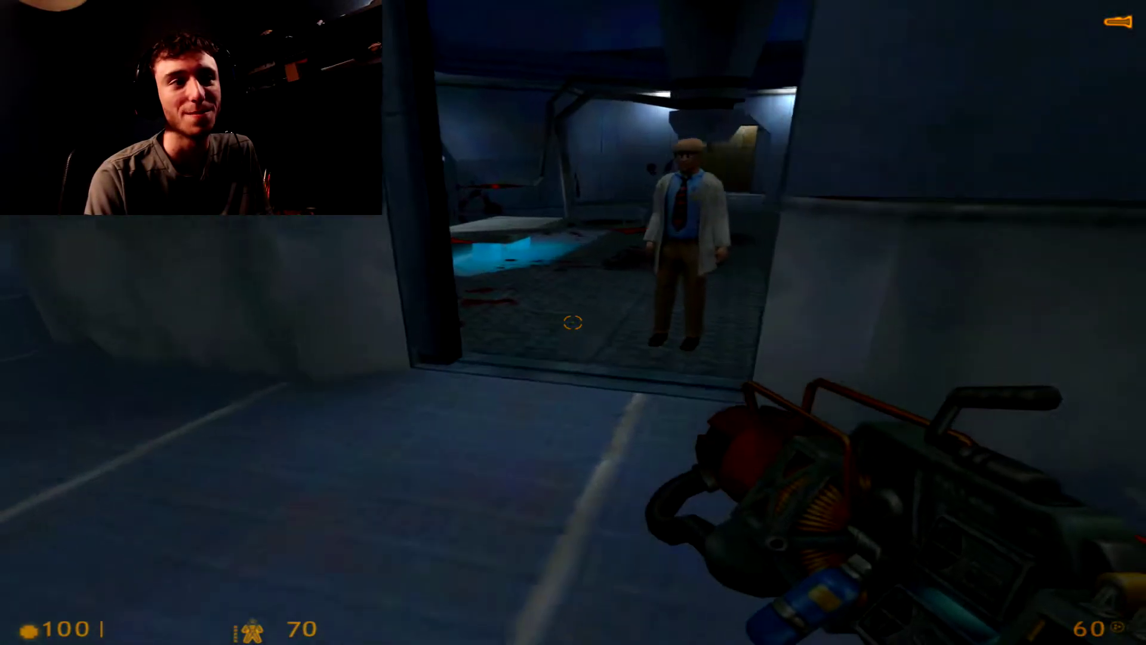
pyautogui.press('w')
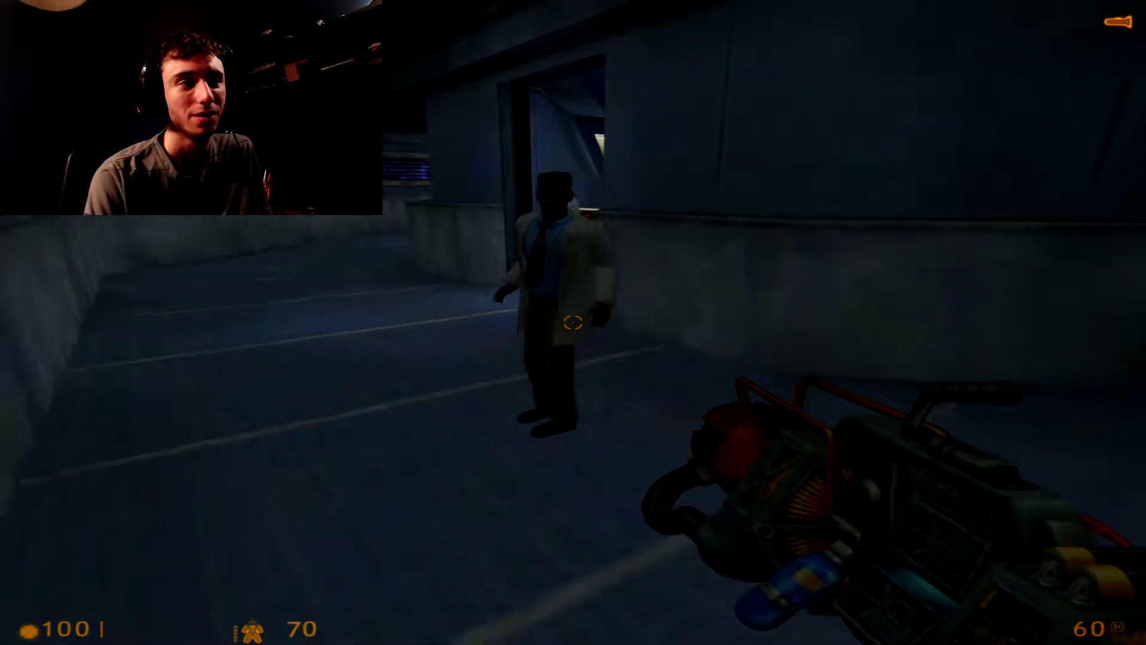
pyautogui.press('w')
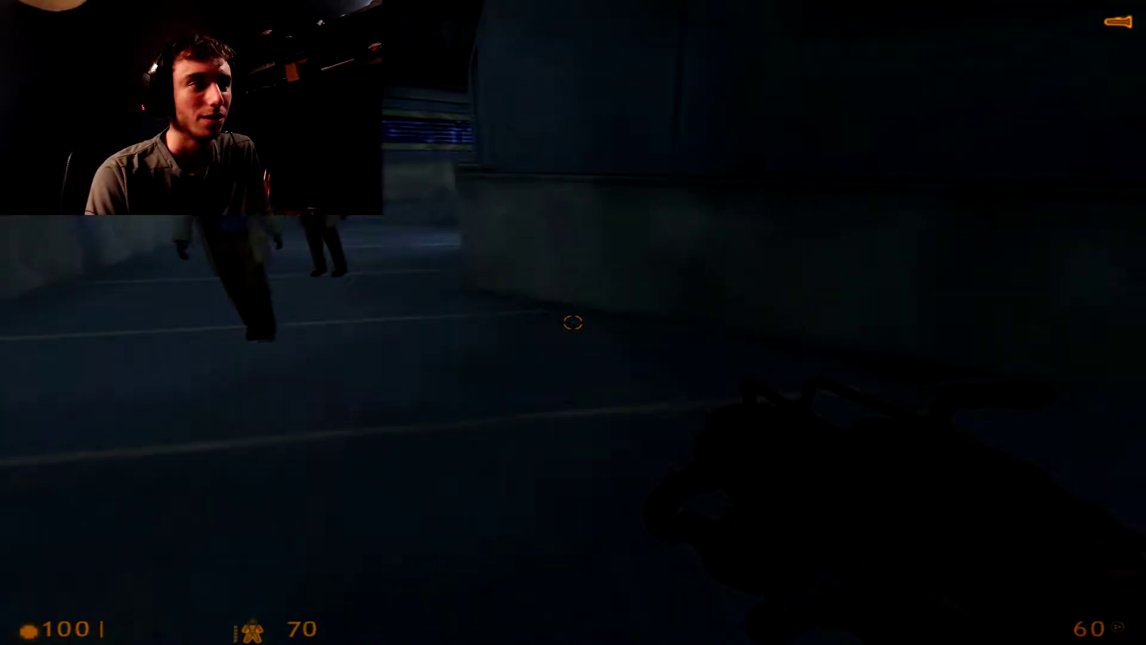
pyautogui.press('w')
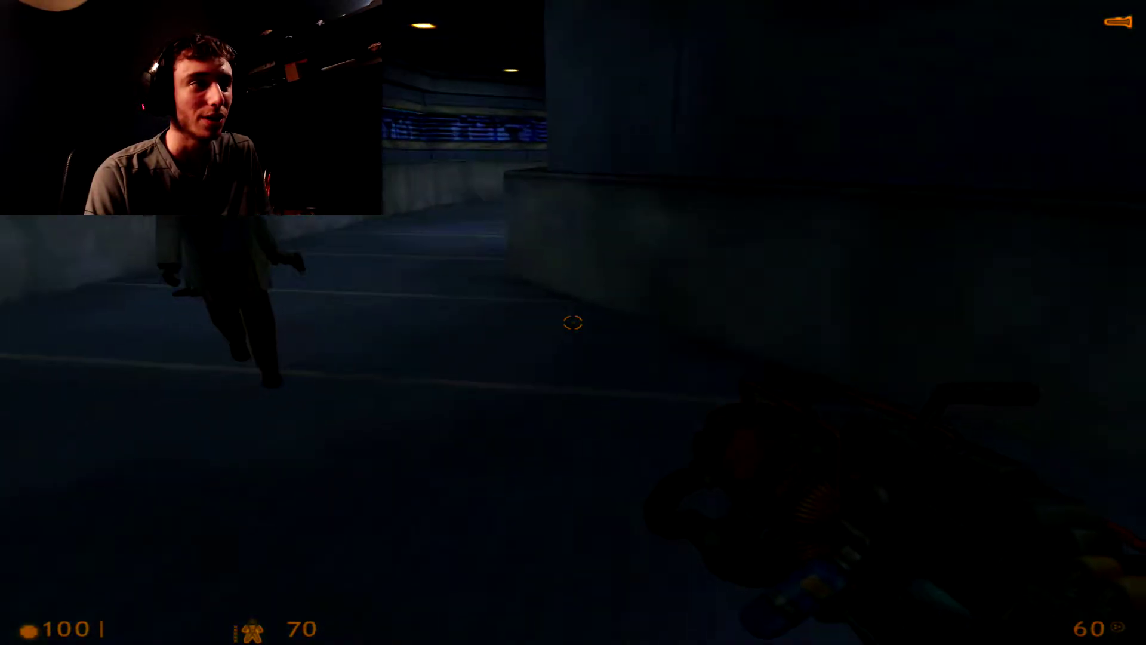
pyautogui.press('w')
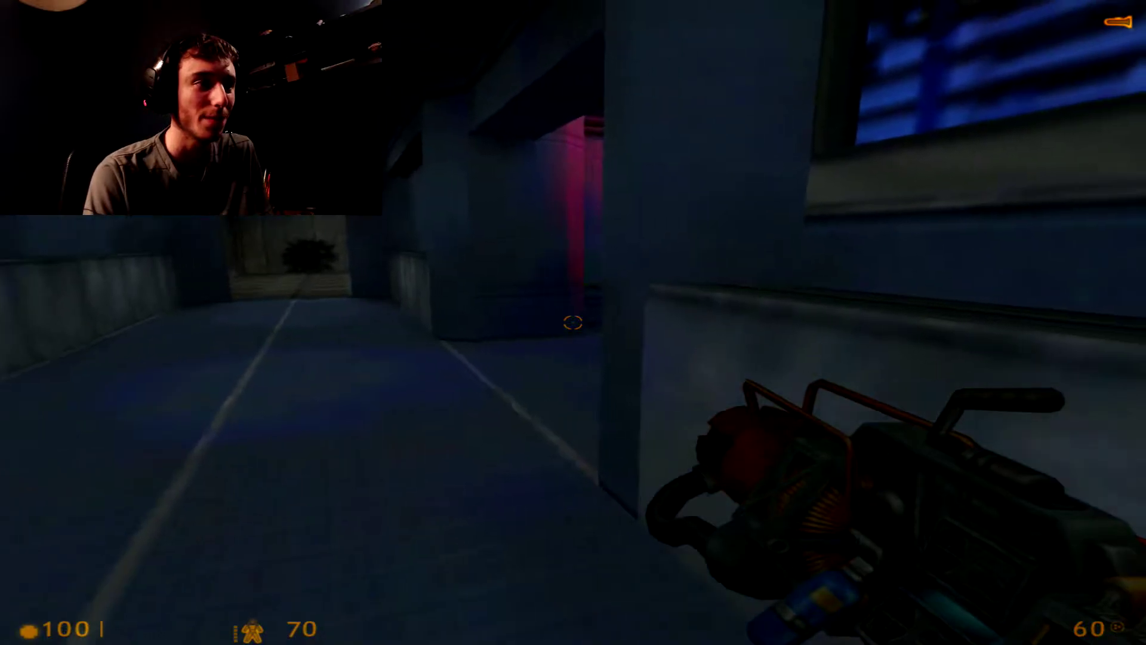
pyautogui.press('w')
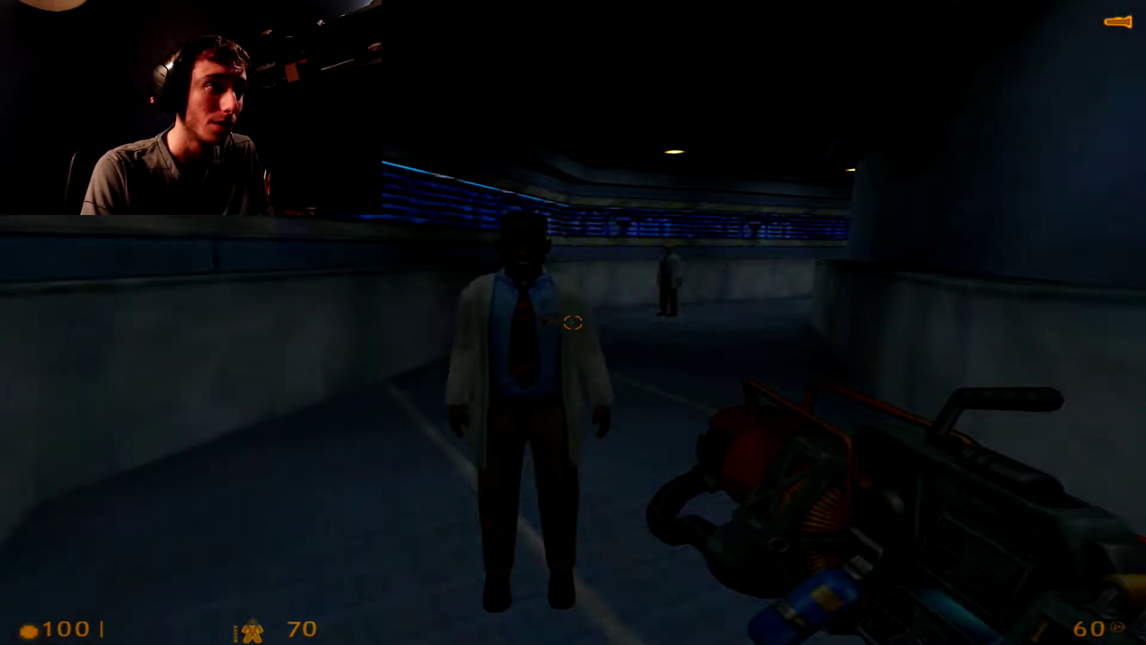
pyautogui.press('w')
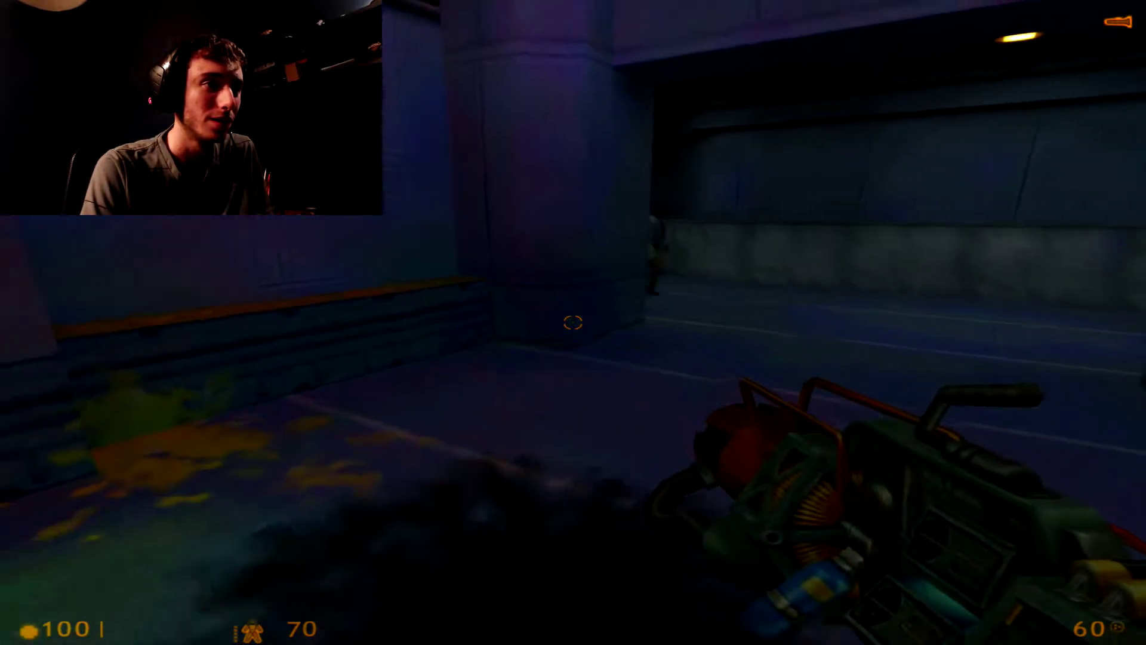
pyautogui.press('F6')
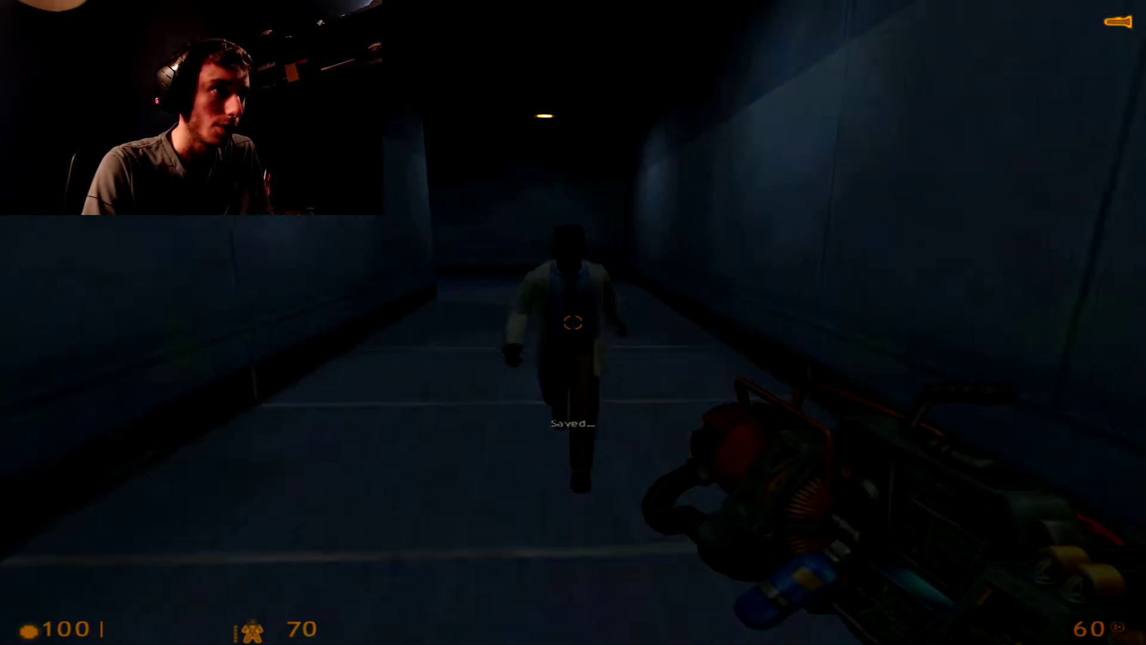
pyautogui.press('w')
pyautogui.press('w')
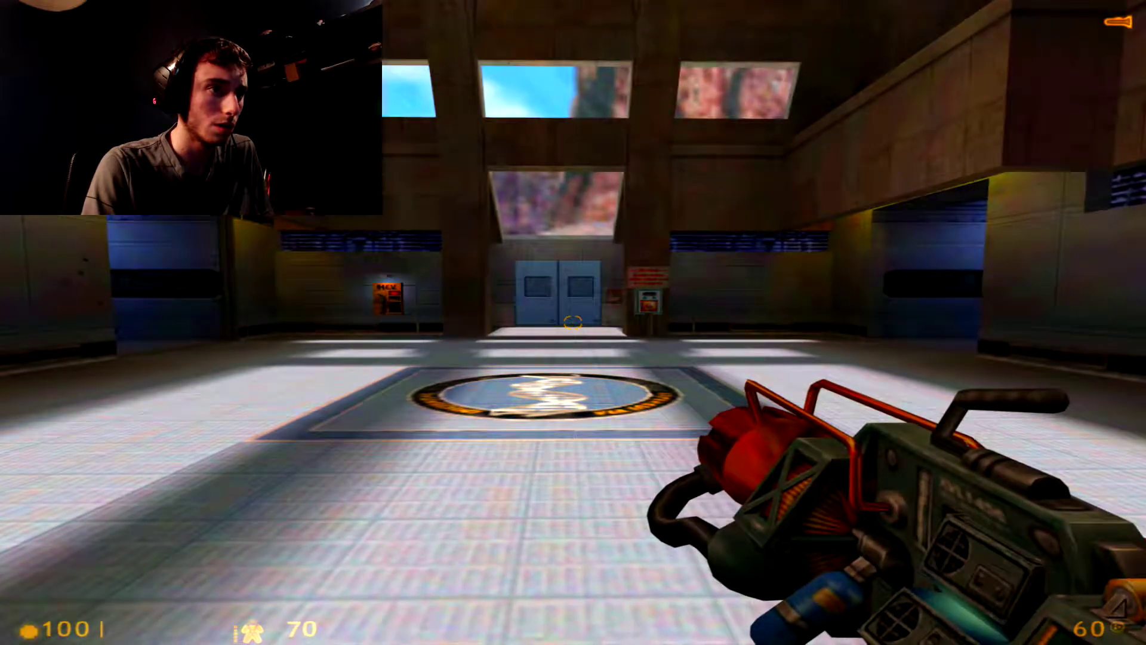
pyautogui.press('w')
pyautogui.press('w')
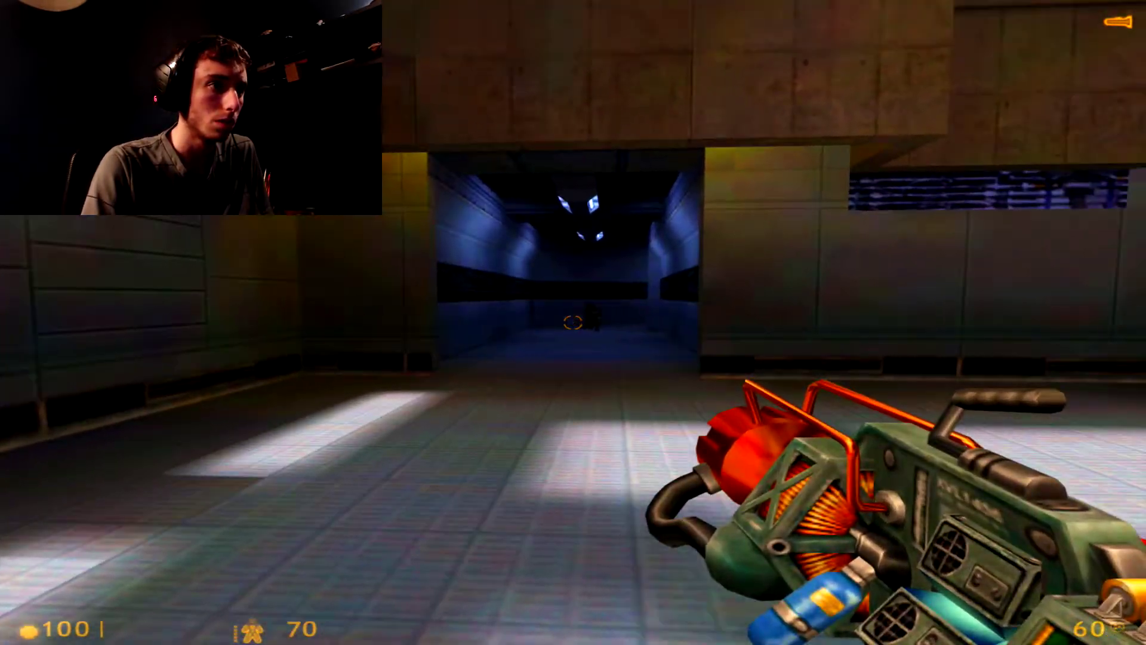
pyautogui.click(573, 322)
pyautogui.press('w')
pyautogui.click(573, 322)
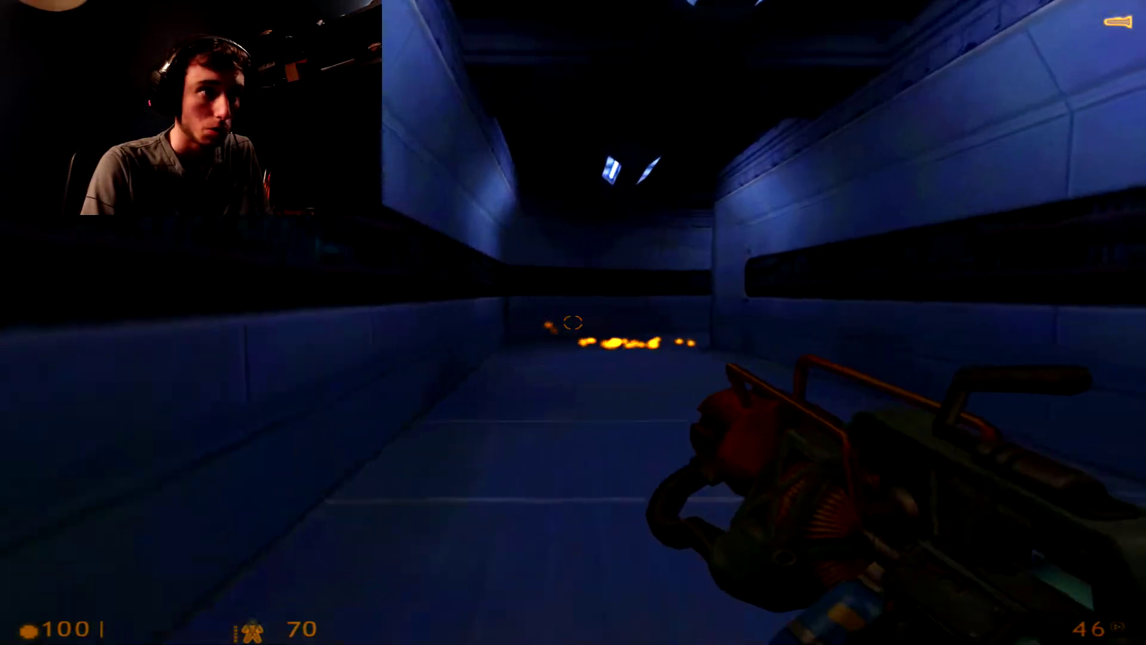
pyautogui.press('w')
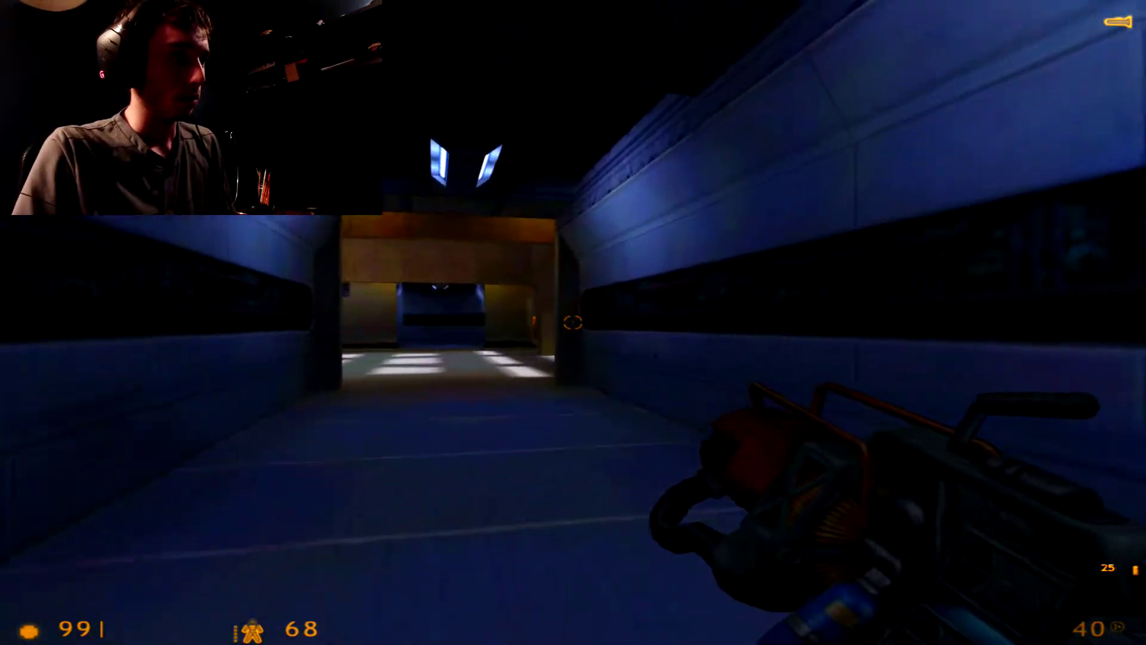
pyautogui.press('w')
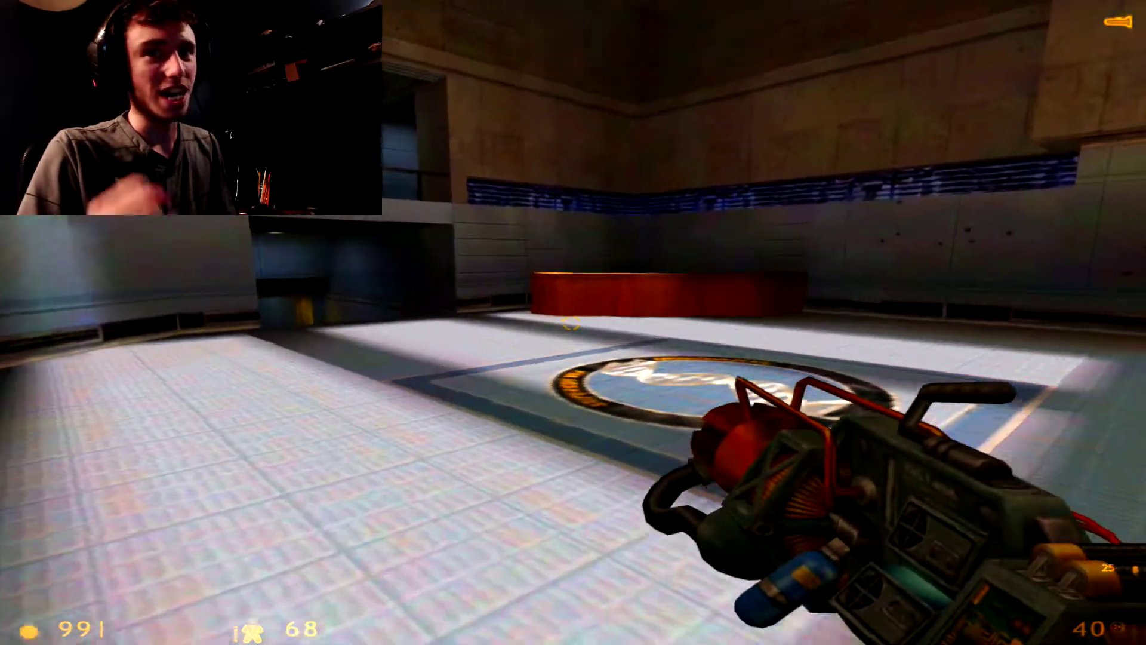
pyautogui.press('w')
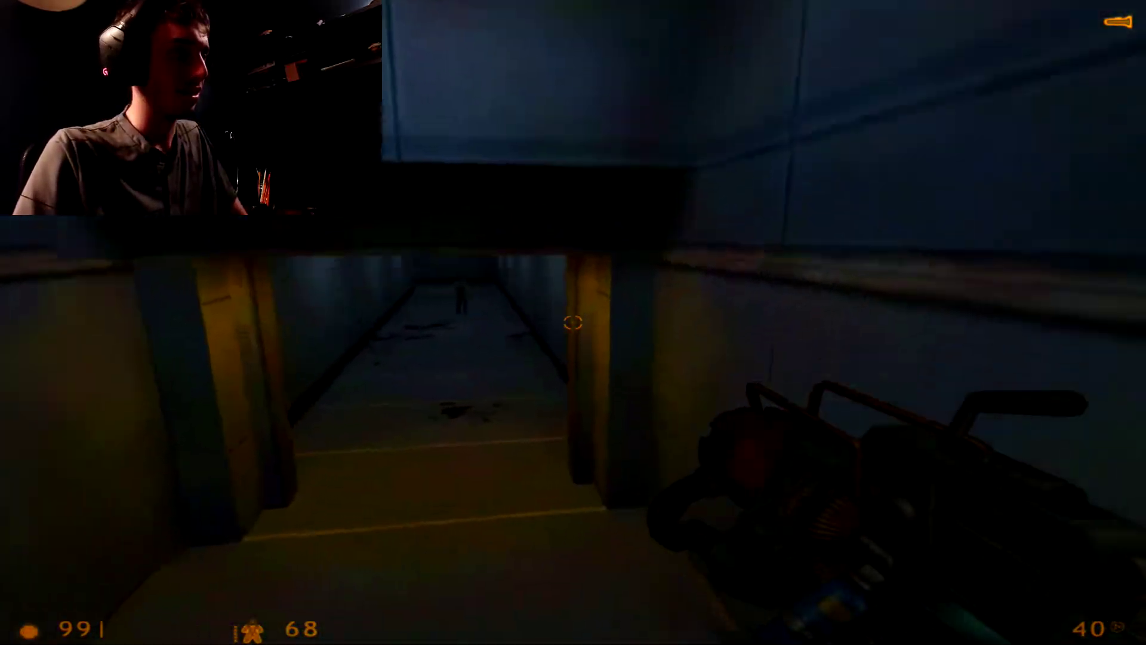
pyautogui.press('w')
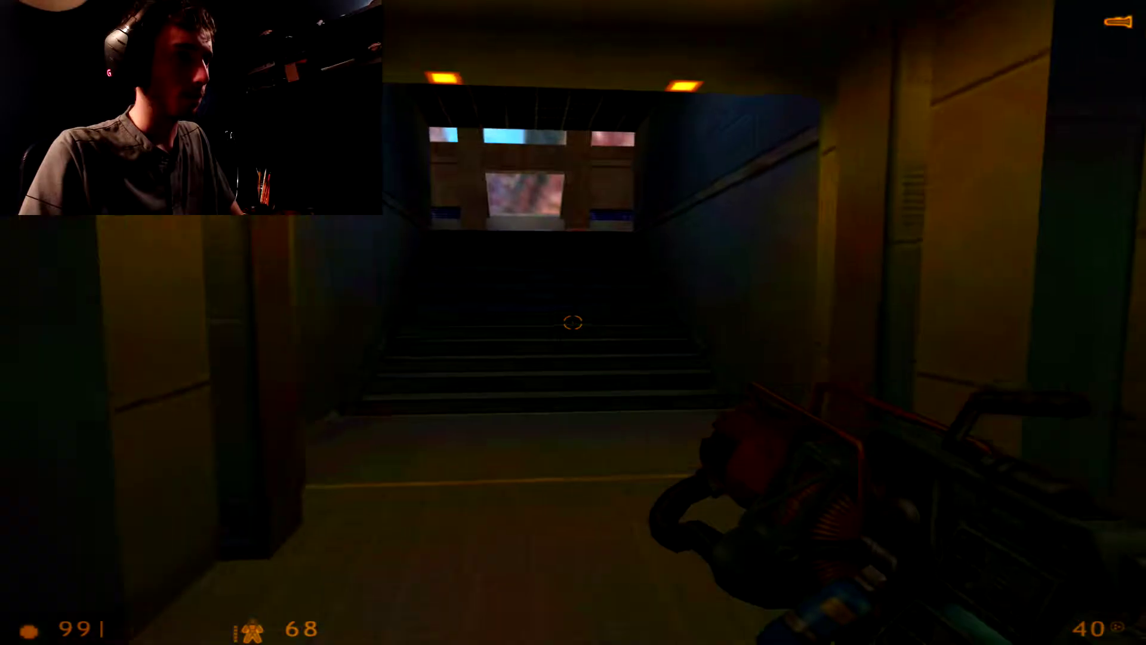
pyautogui.press('w')
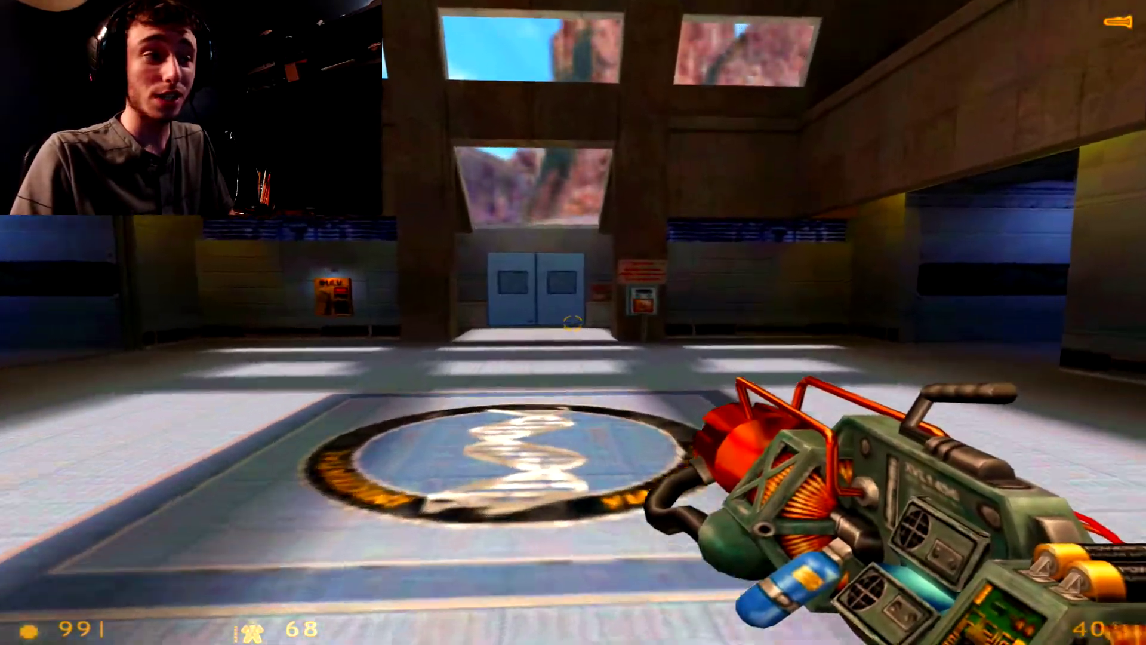
pyautogui.press('w')
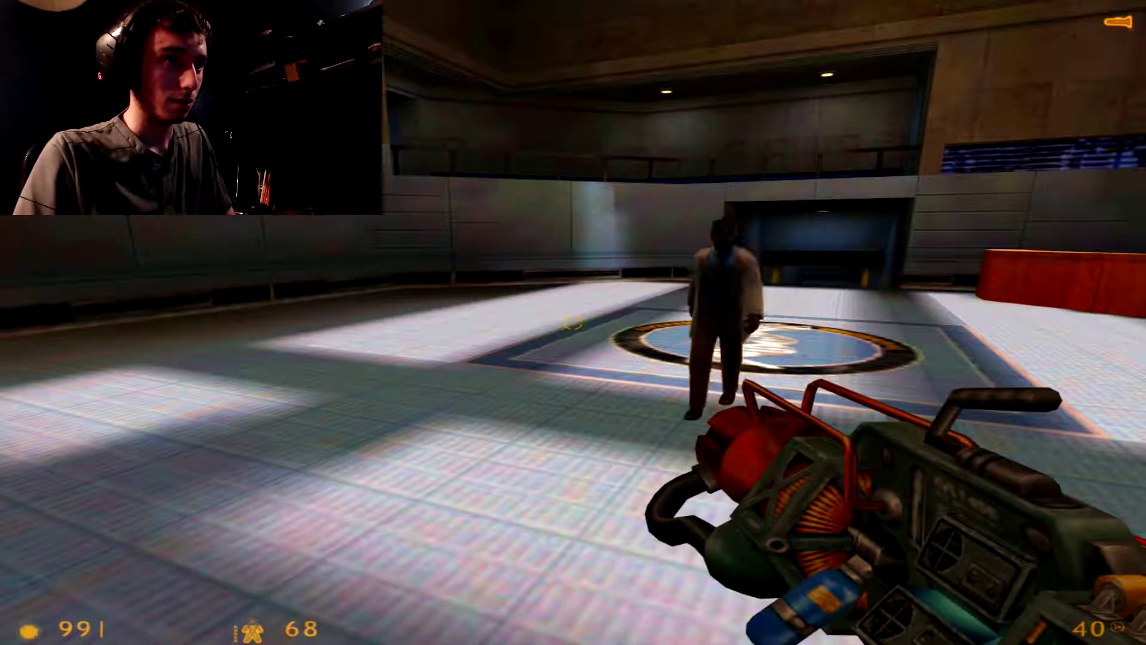
pyautogui.press('w')
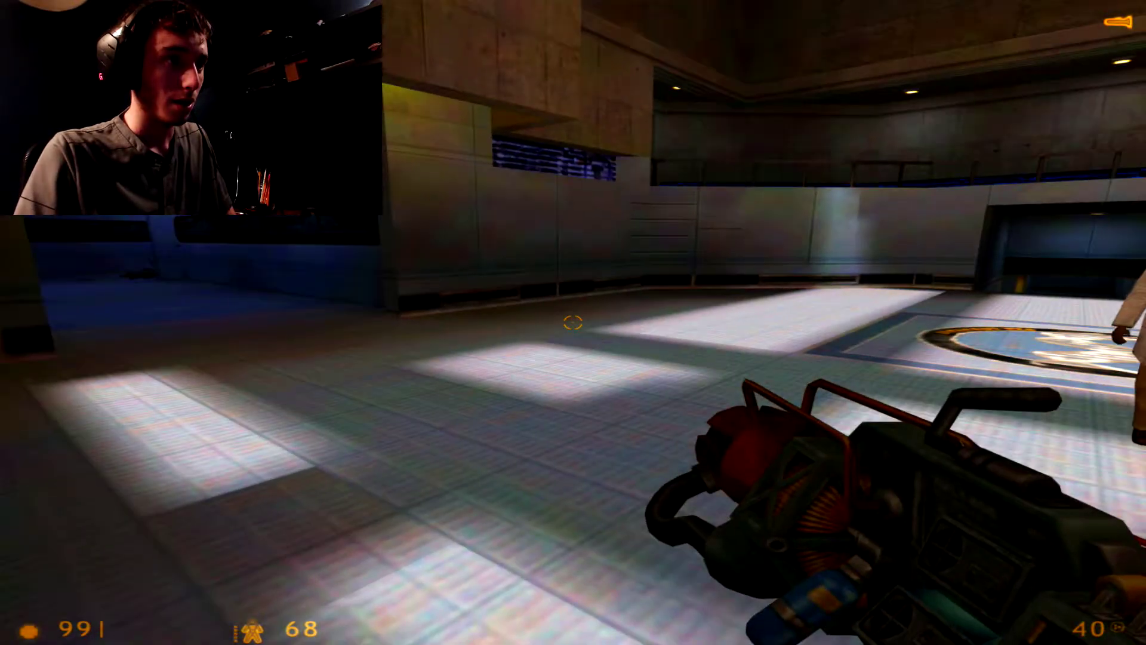
pyautogui.press('w')
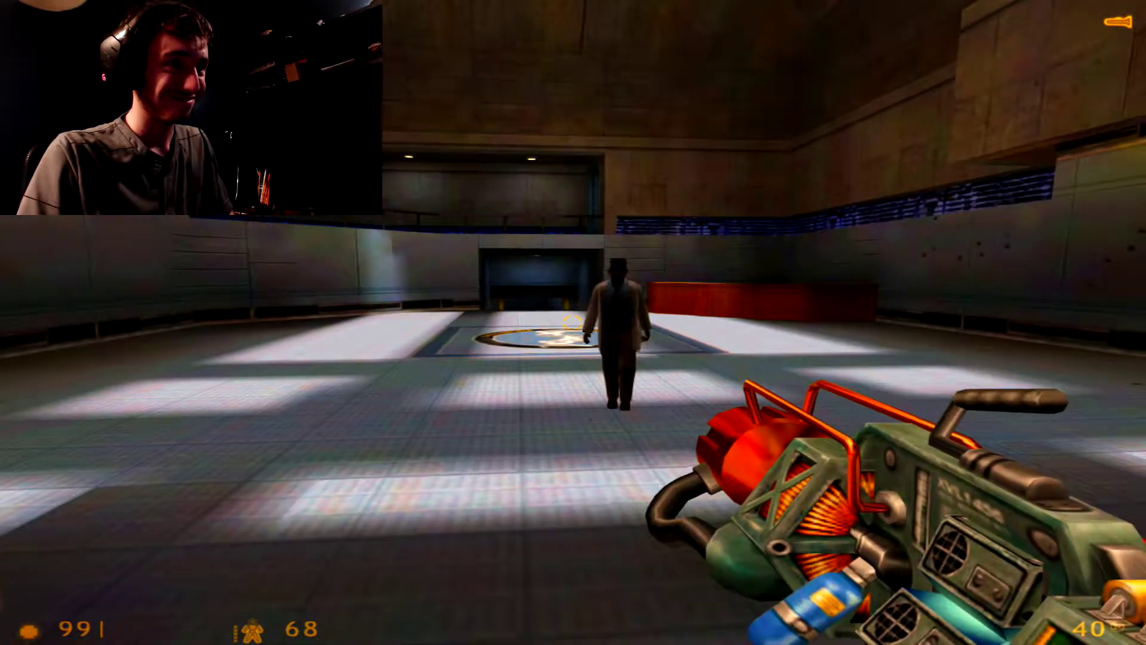
pyautogui.press('w')
pyautogui.press('w')
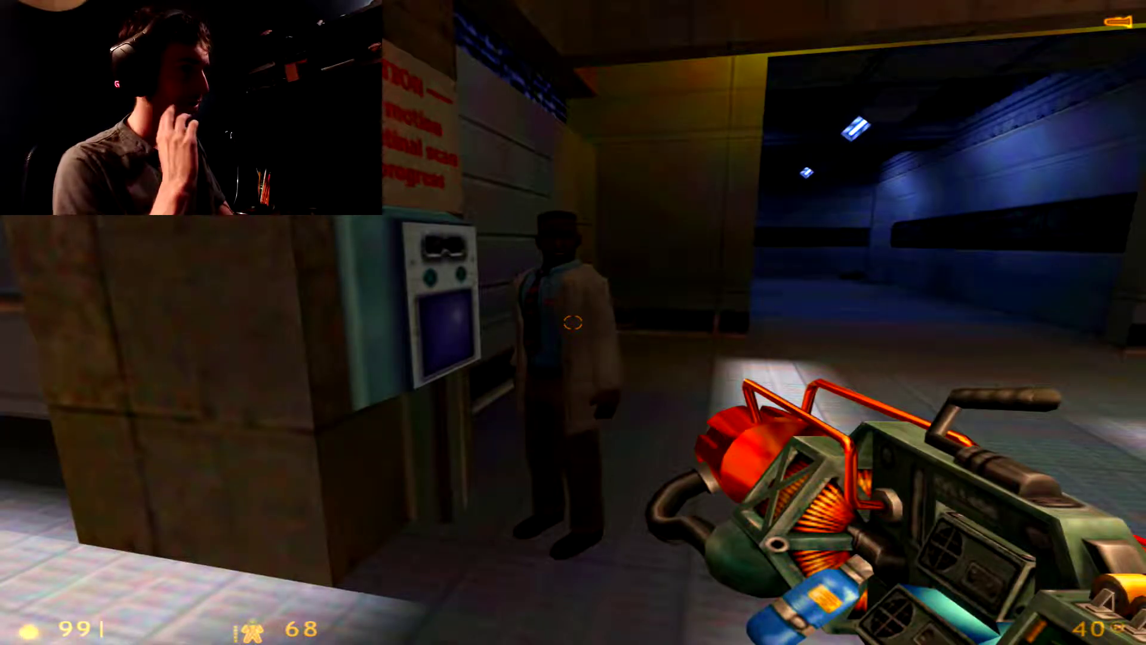
pyautogui.press('w')
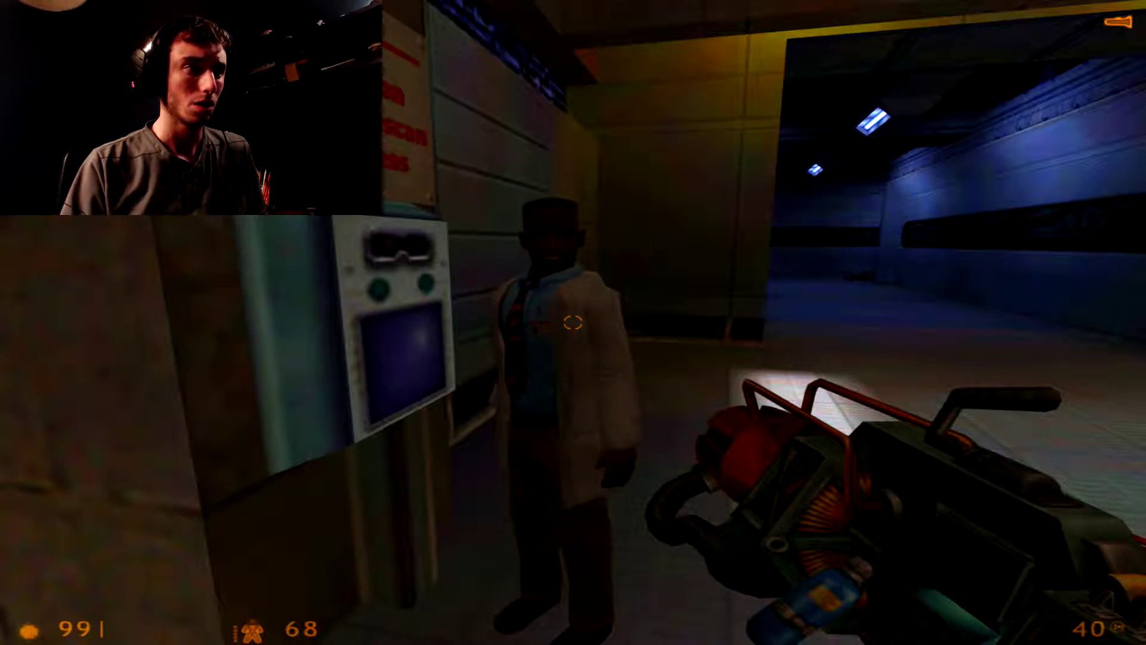
pyautogui.press('w')
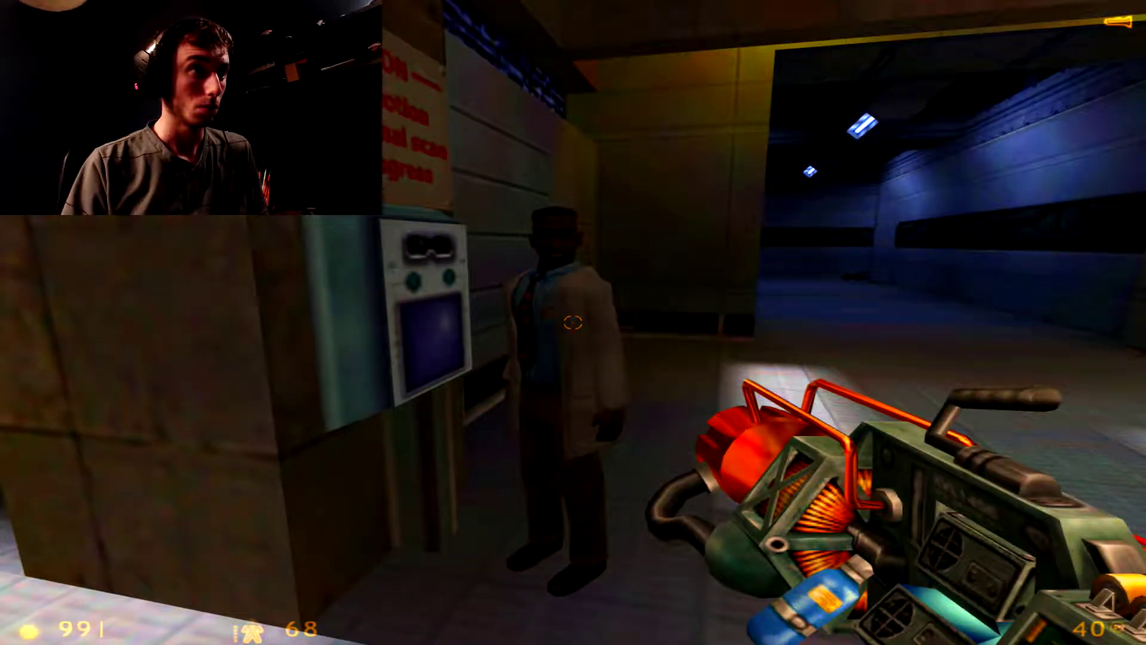
pyautogui.press('w')
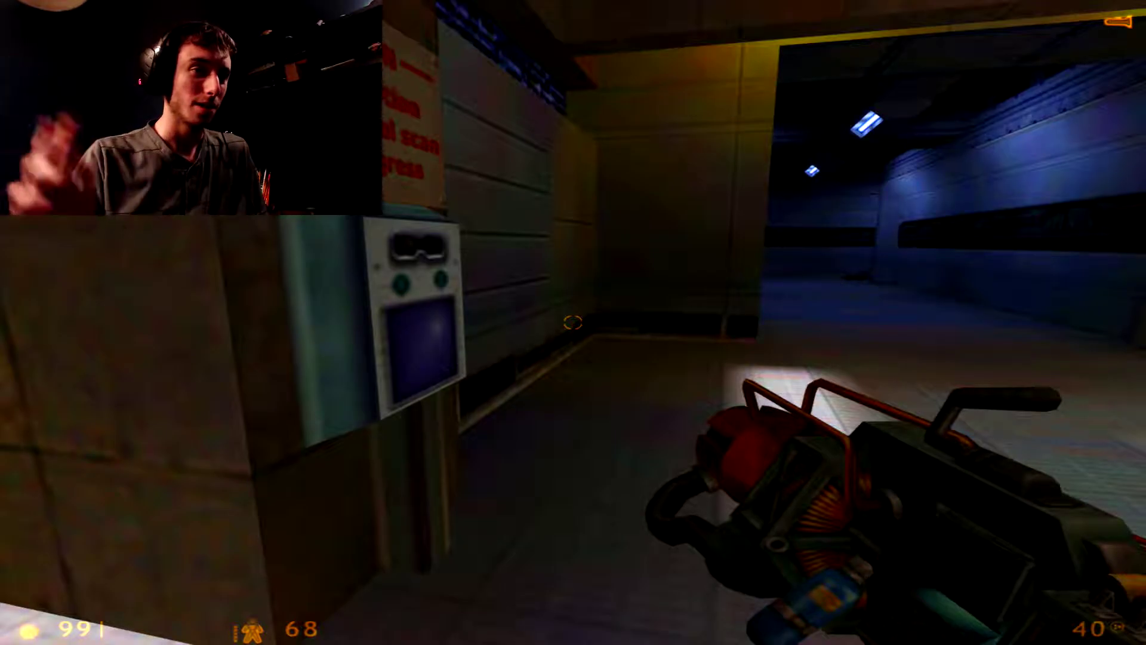
pyautogui.press('s')
pyautogui.press('w')
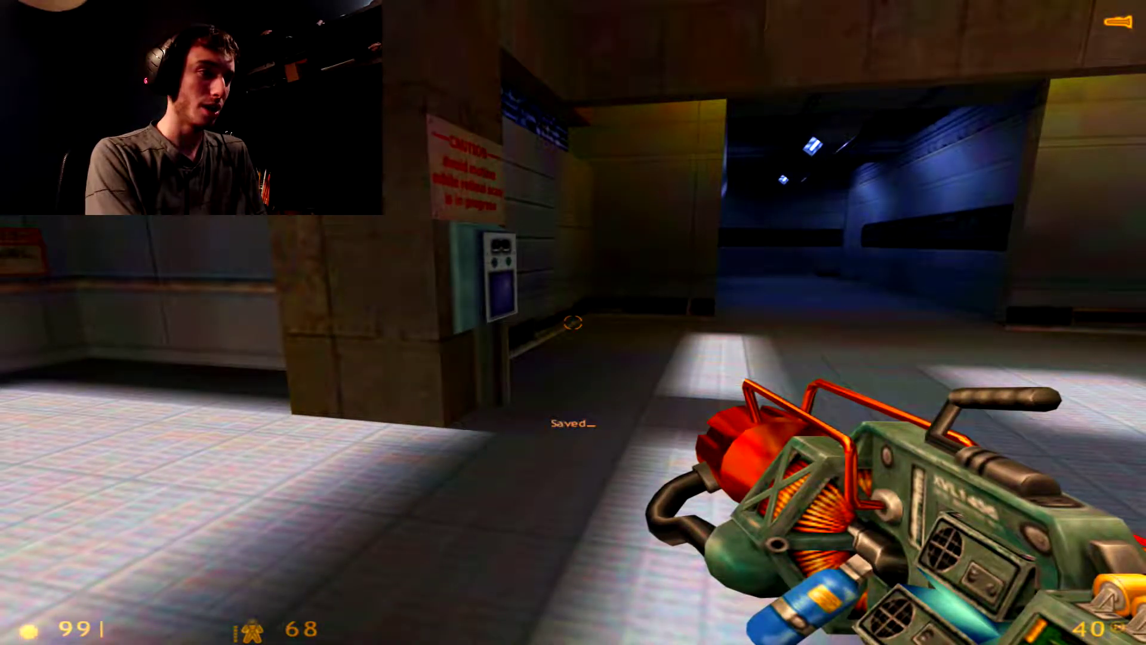
pyautogui.press('w')
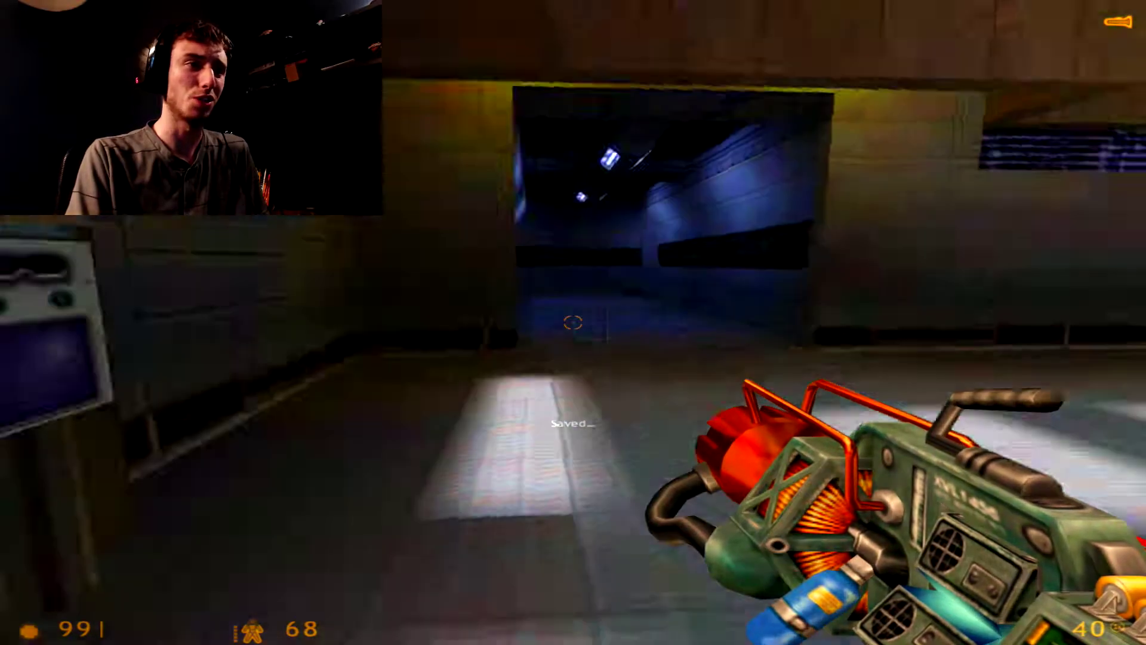
pyautogui.press('w')
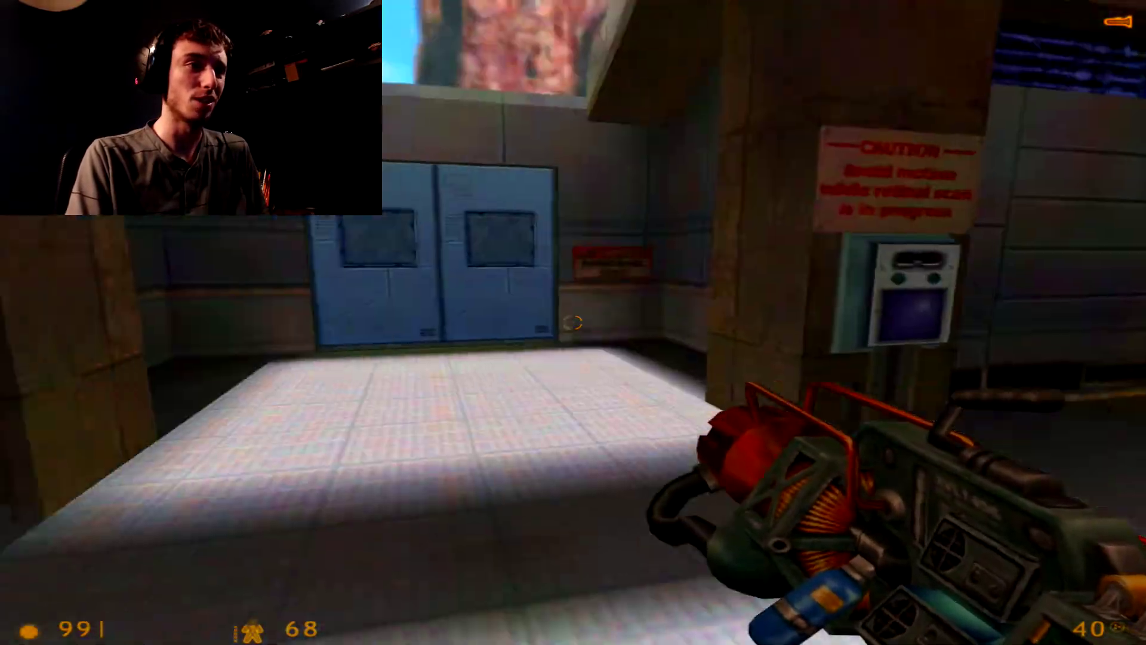
pyautogui.press('w')
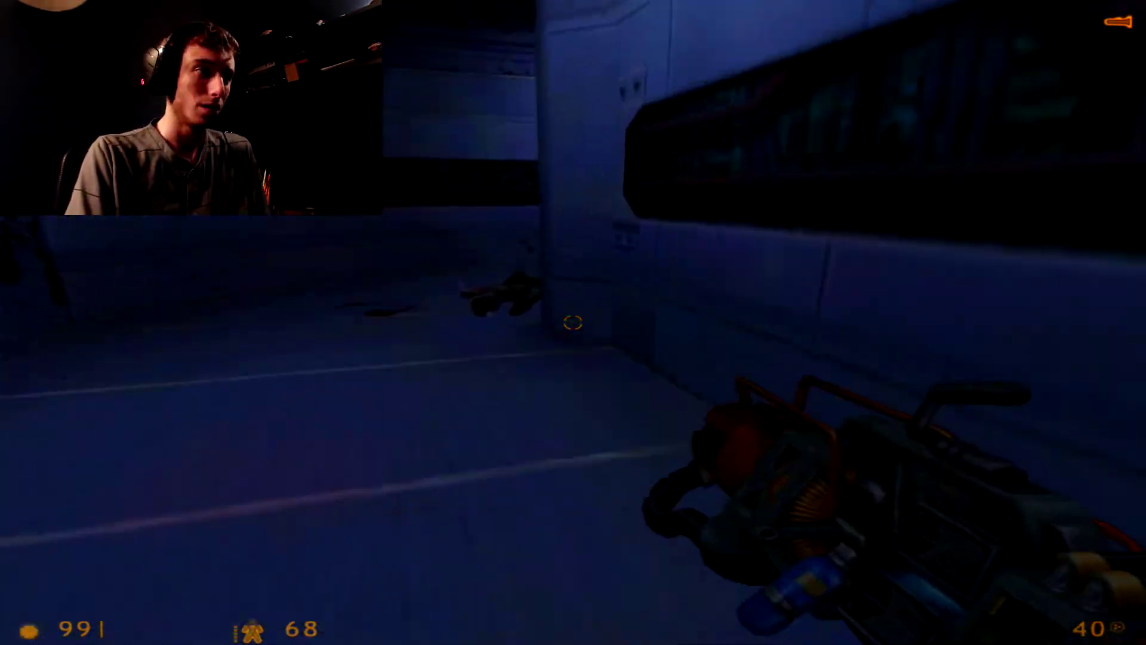
pyautogui.press('w')
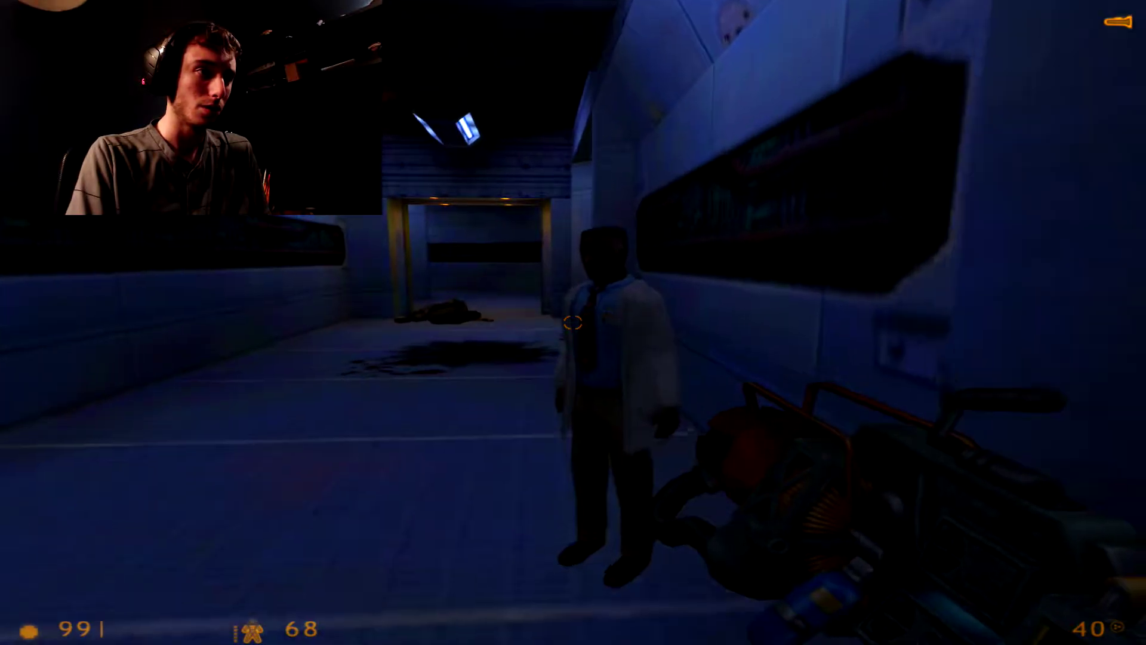
pyautogui.press('w')
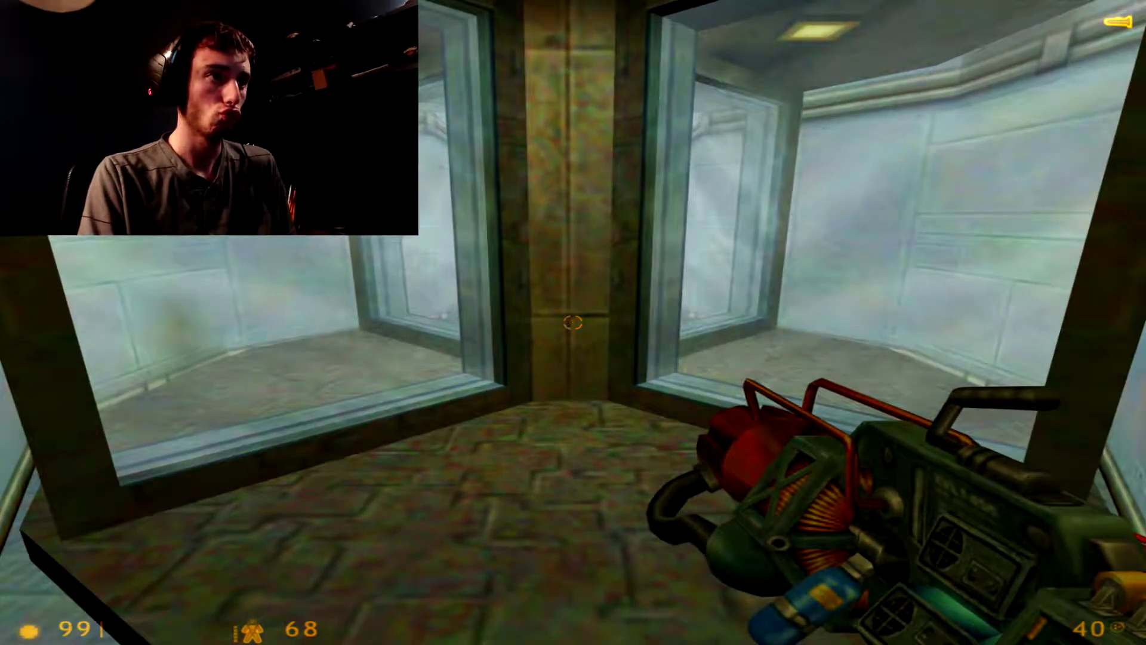
pyautogui.press('w')
pyautogui.press('w')
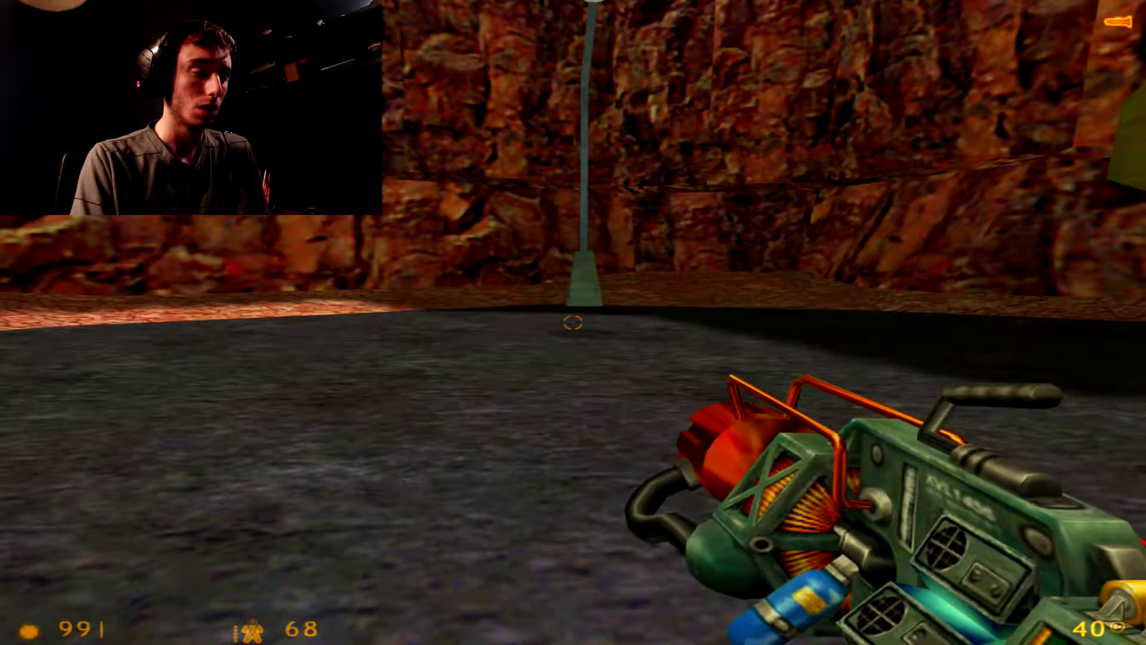
pyautogui.press('w')
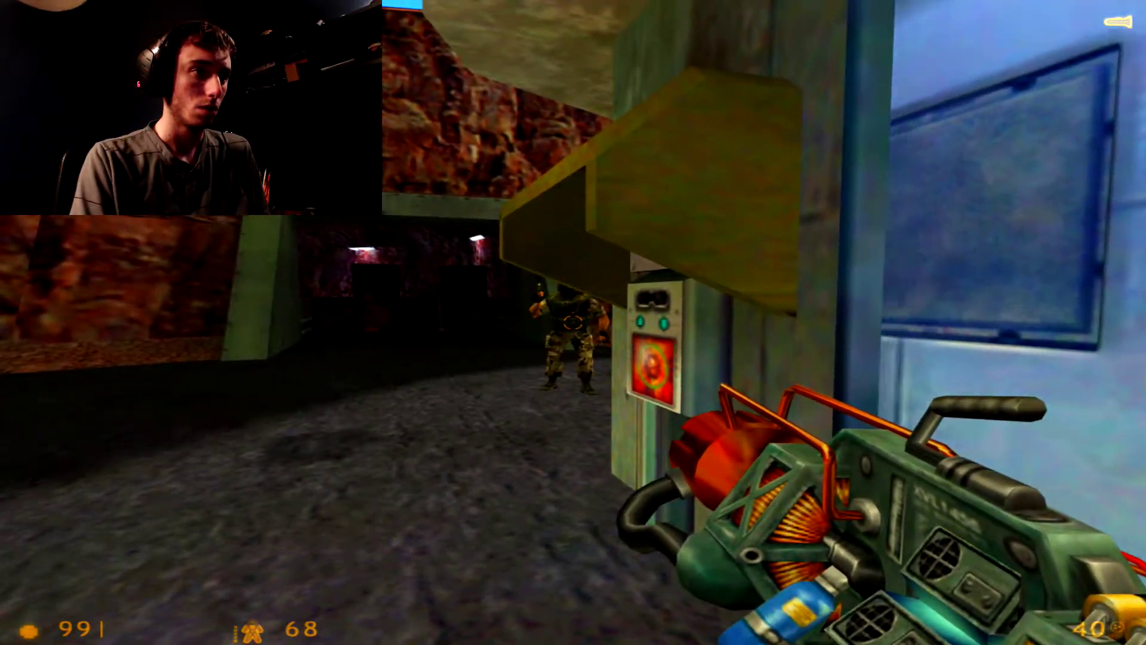
pyautogui.moveTo(573, 323); pyautogui.dragTo(574, 322)
pyautogui.press('w')
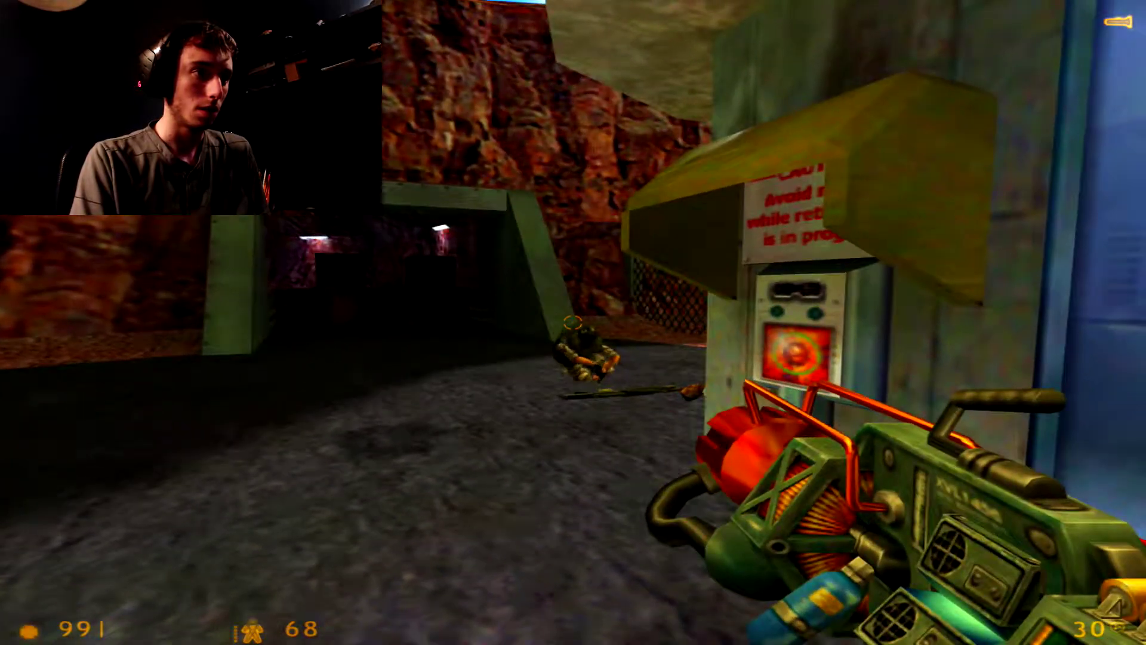
pyautogui.press('w')
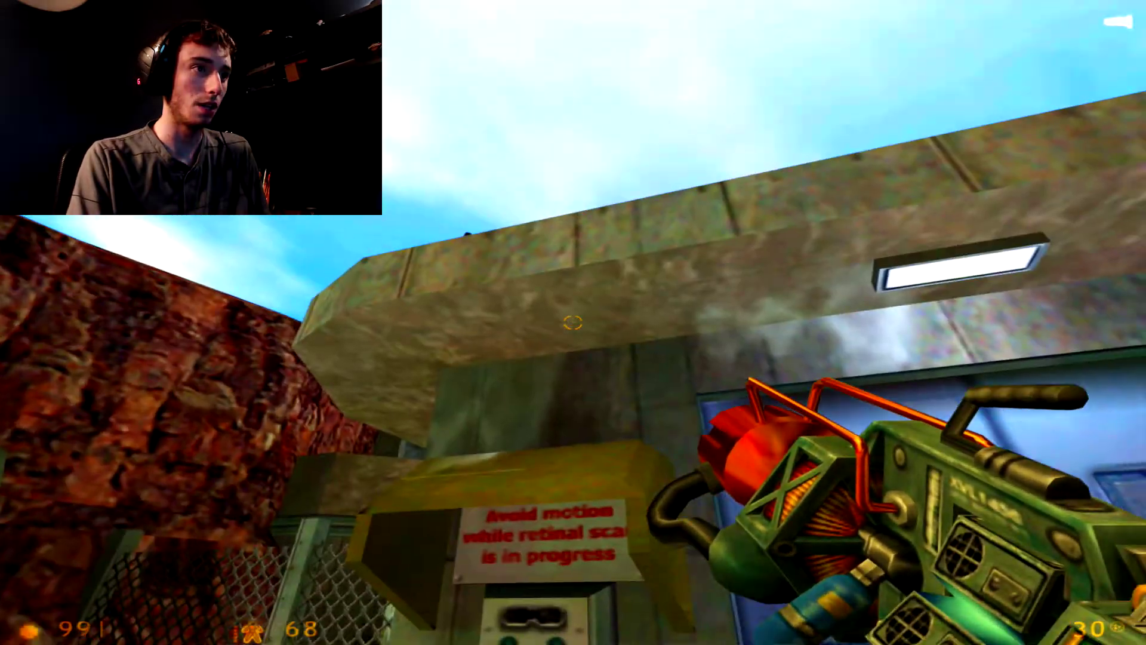